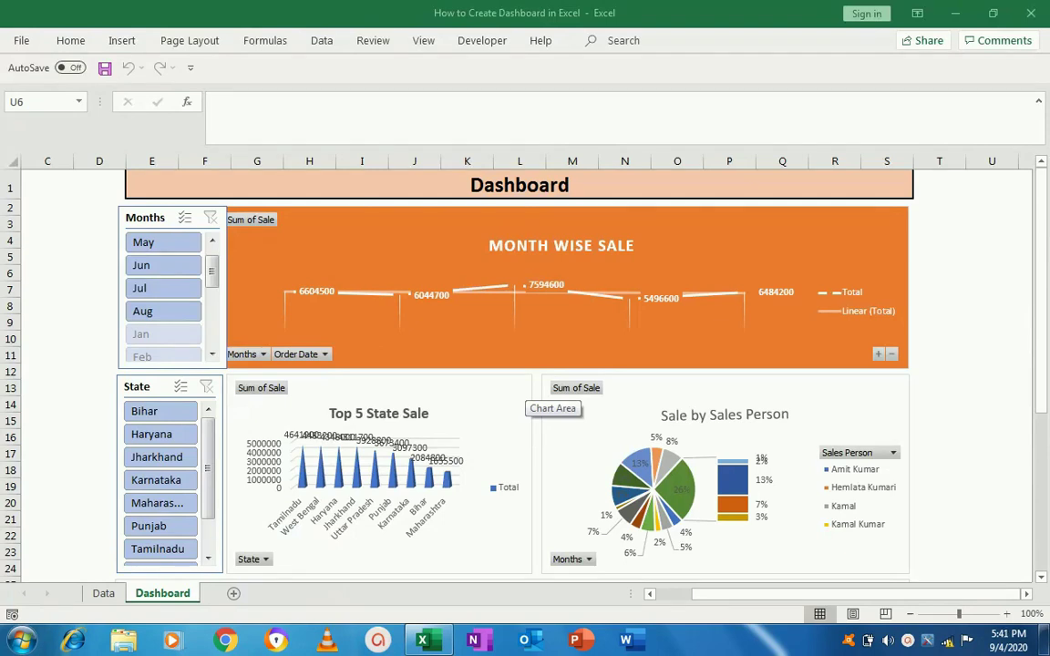
Step: Filter the dashboard by month, first to May and then to August only
left_click(1041, 288)
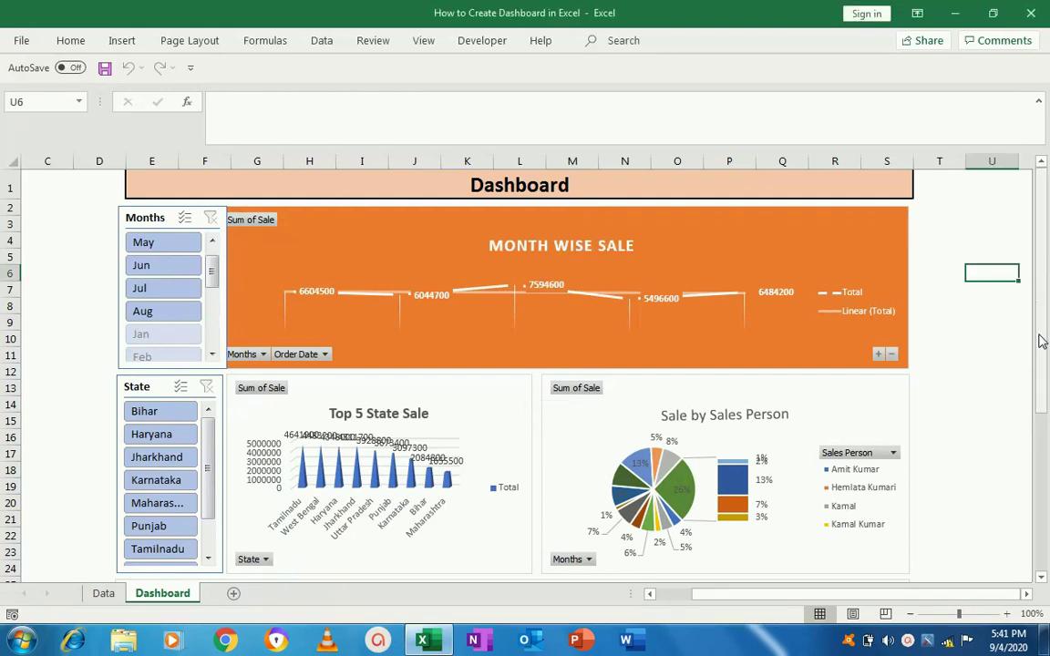
left_click_drag(1042, 353, 1030, 506)
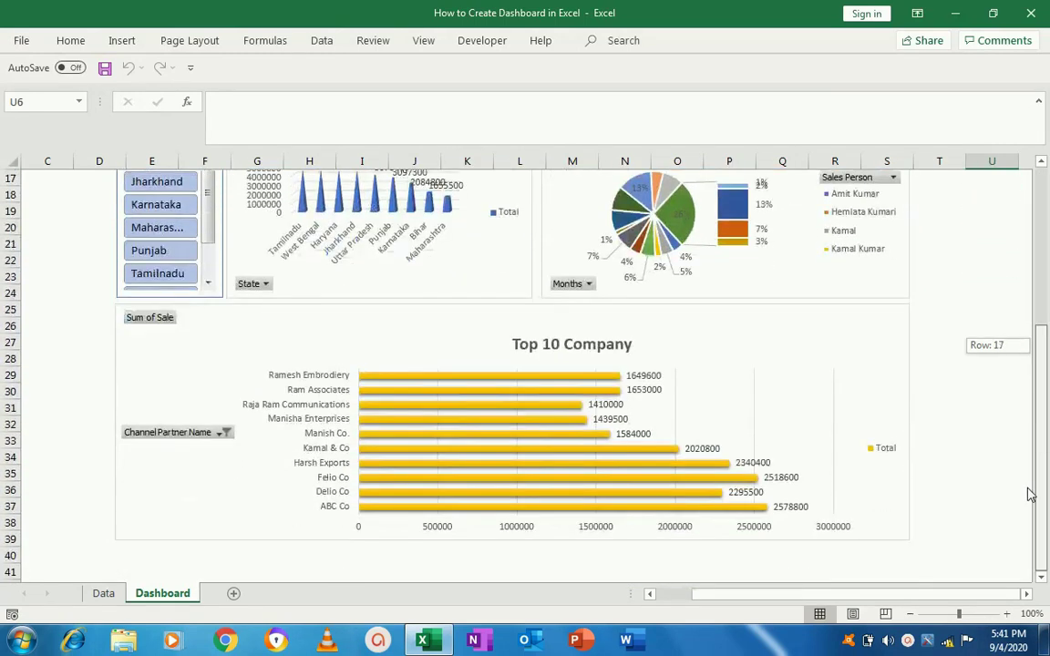
left_click_drag(1030, 506, 1044, 310)
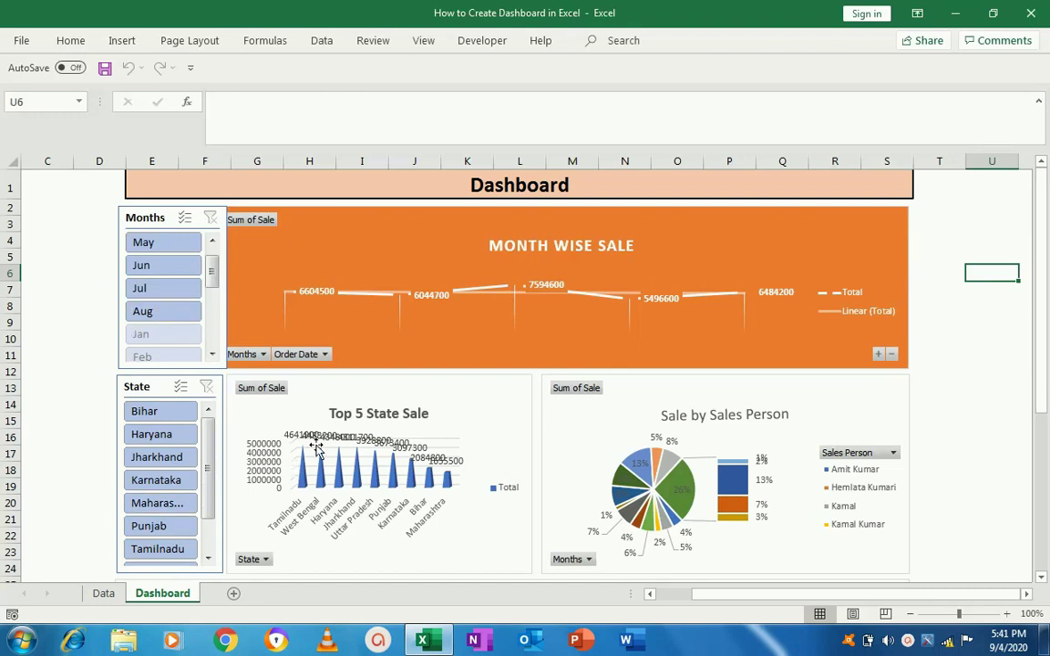
left_click(144, 242)
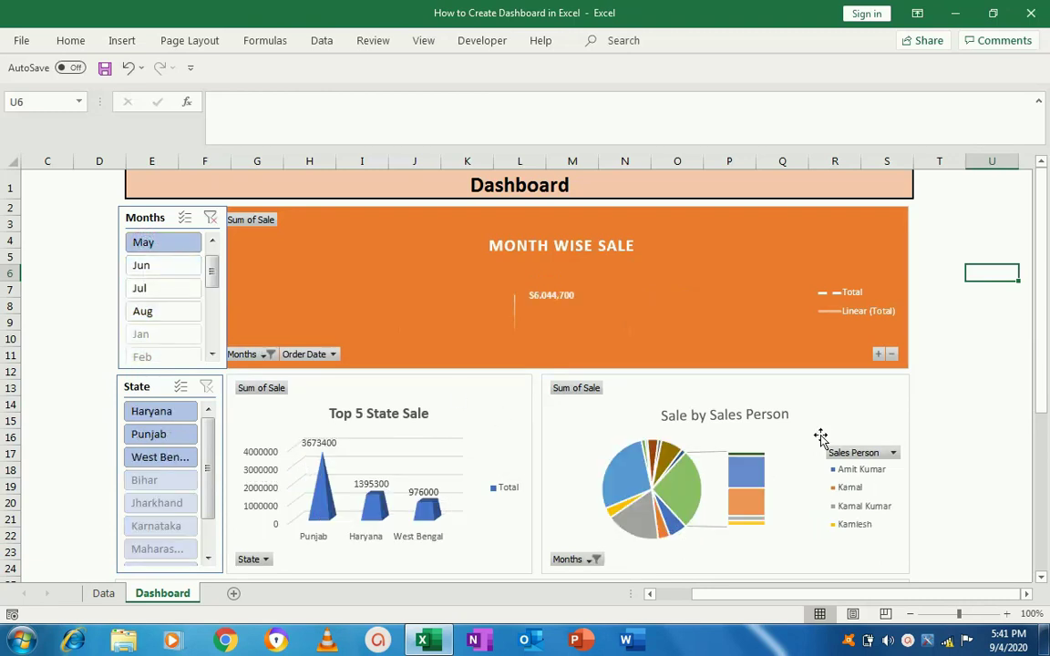
left_click_drag(1045, 343, 1032, 416)
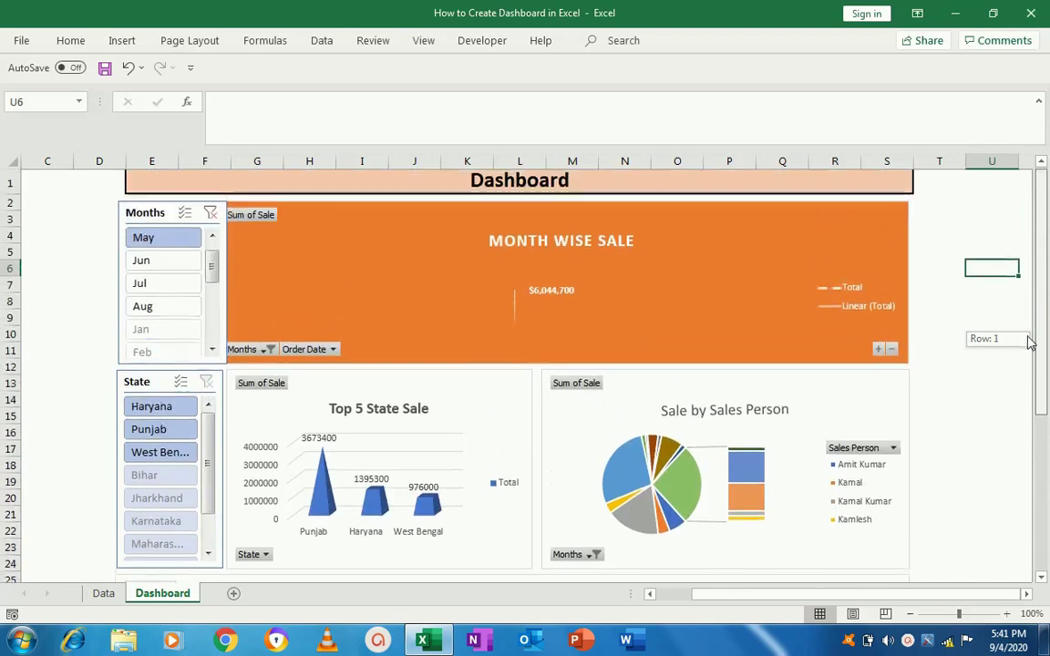
left_click_drag(1033, 416, 1030, 344)
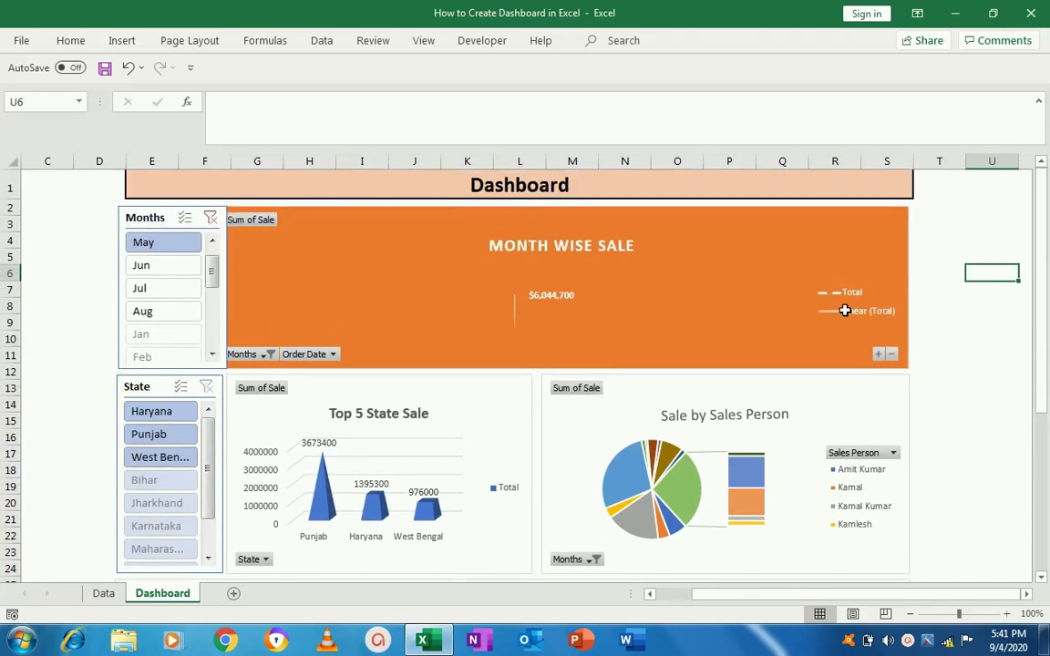
left_click(148, 312)
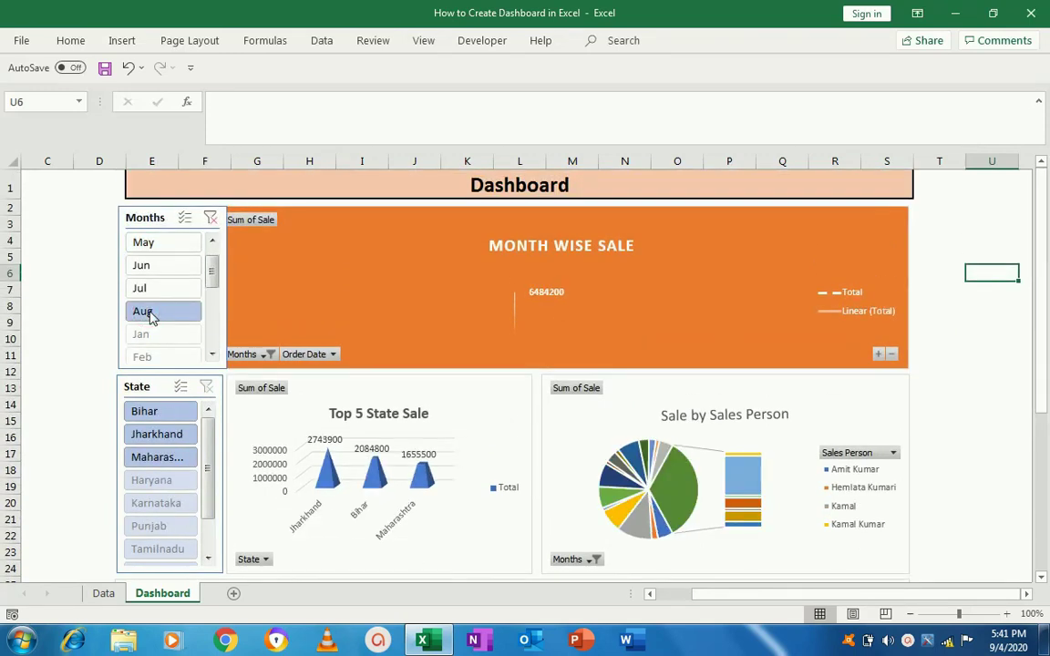
mouse_move(1041, 347)
left_mouse_down()
mouse_move(1032, 455)
mouse_move(1033, 352)
left_mouse_up()
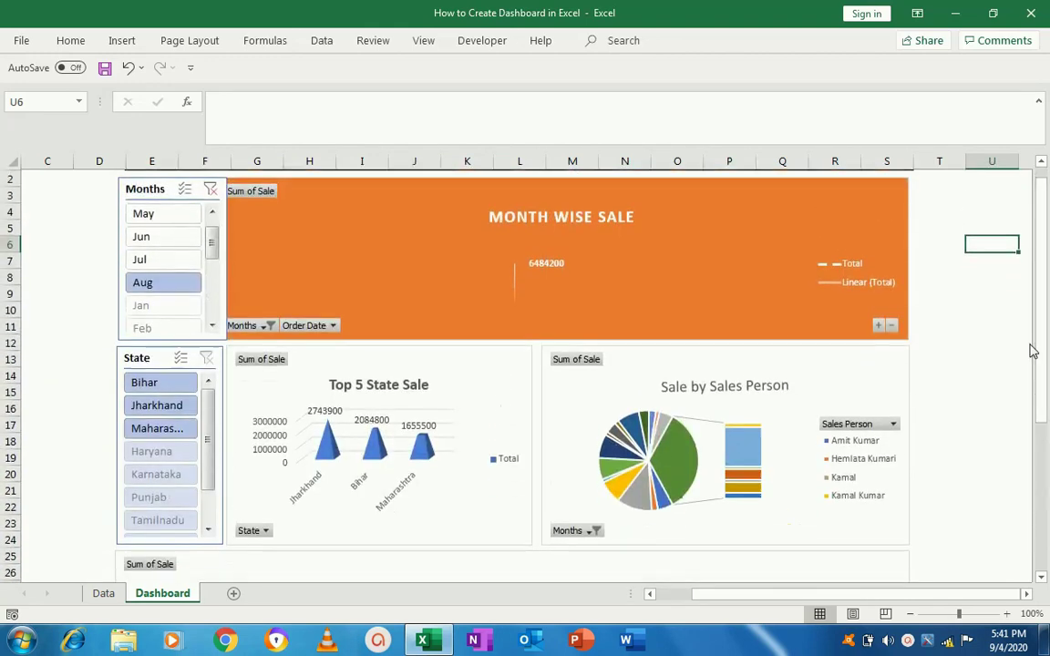
Step: Clear the month filter, filter by Haryana, Karnataka and Maharashtra, then clear the state filter
left_click(212, 191)
left_click(145, 407)
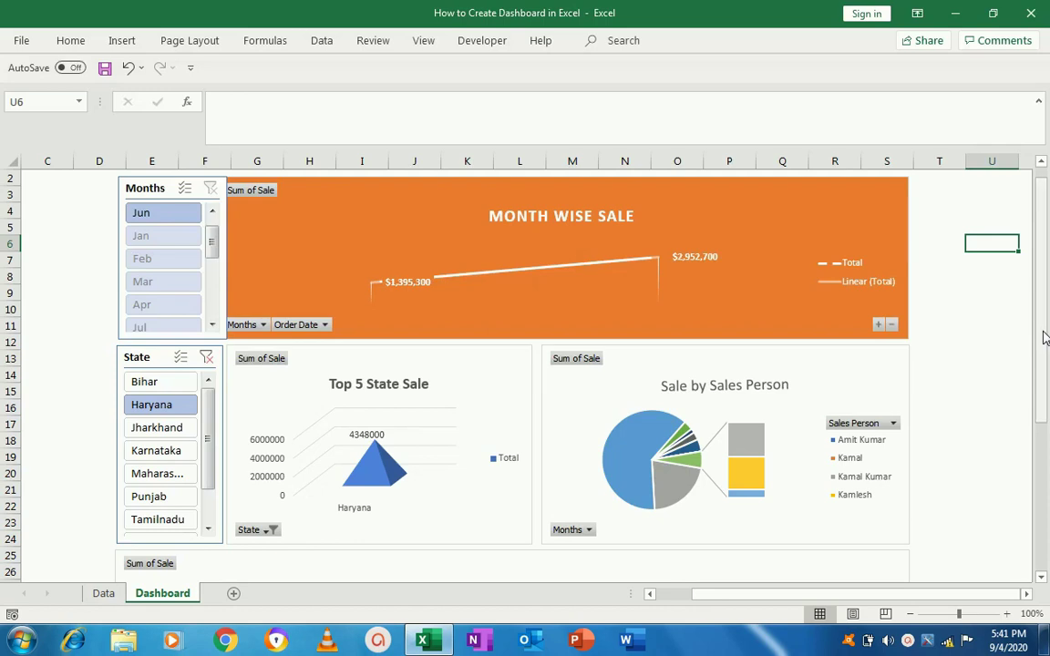
left_click_drag(1044, 322, 1036, 349)
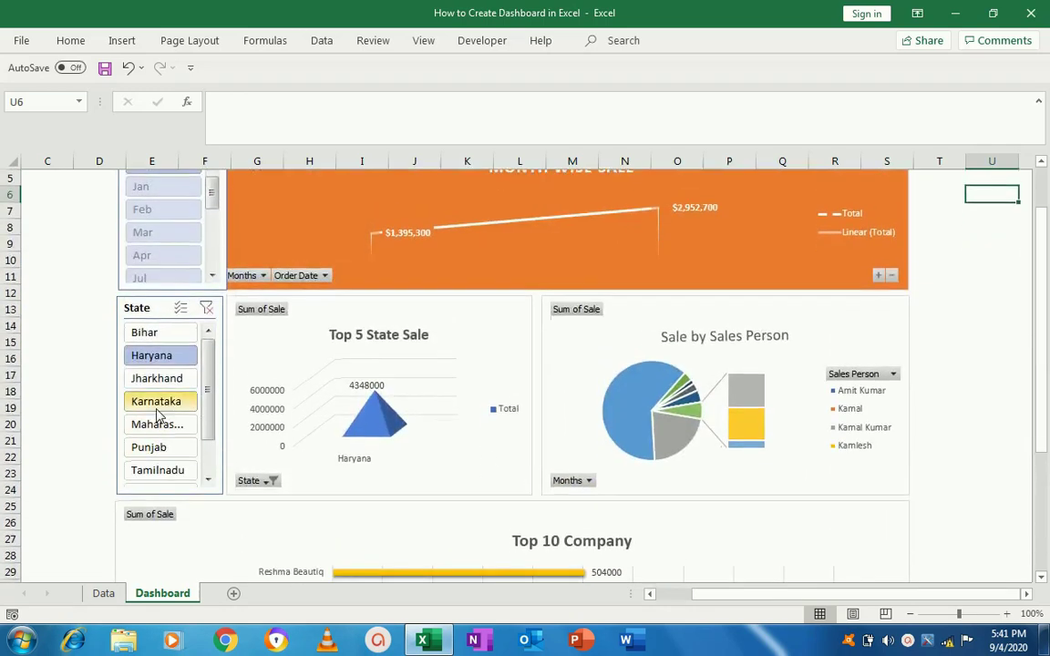
left_click(156, 403)
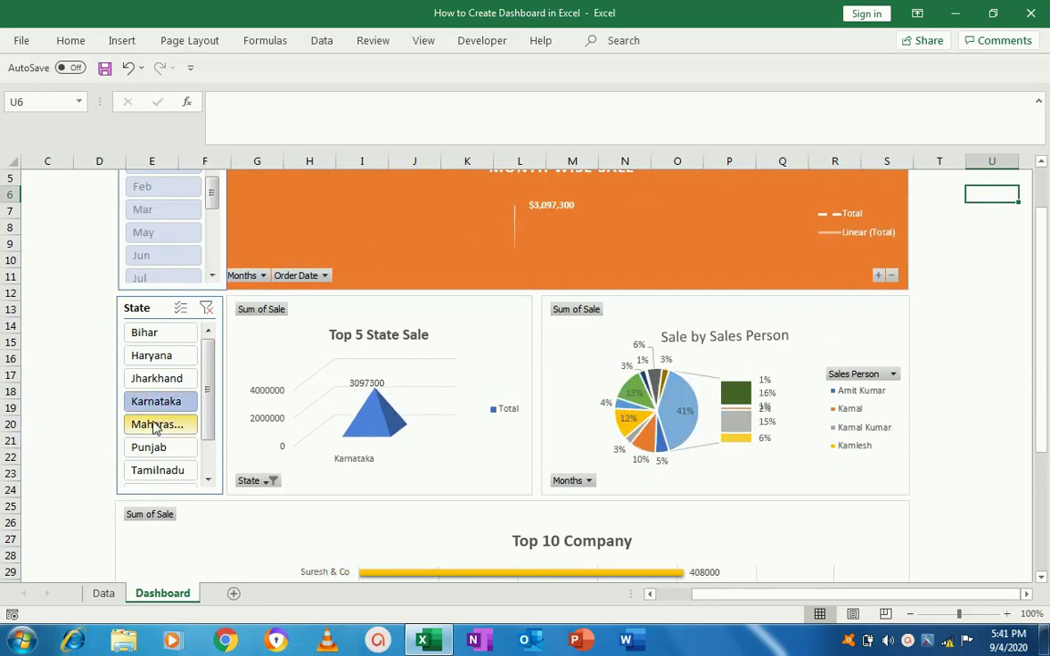
left_click(151, 423)
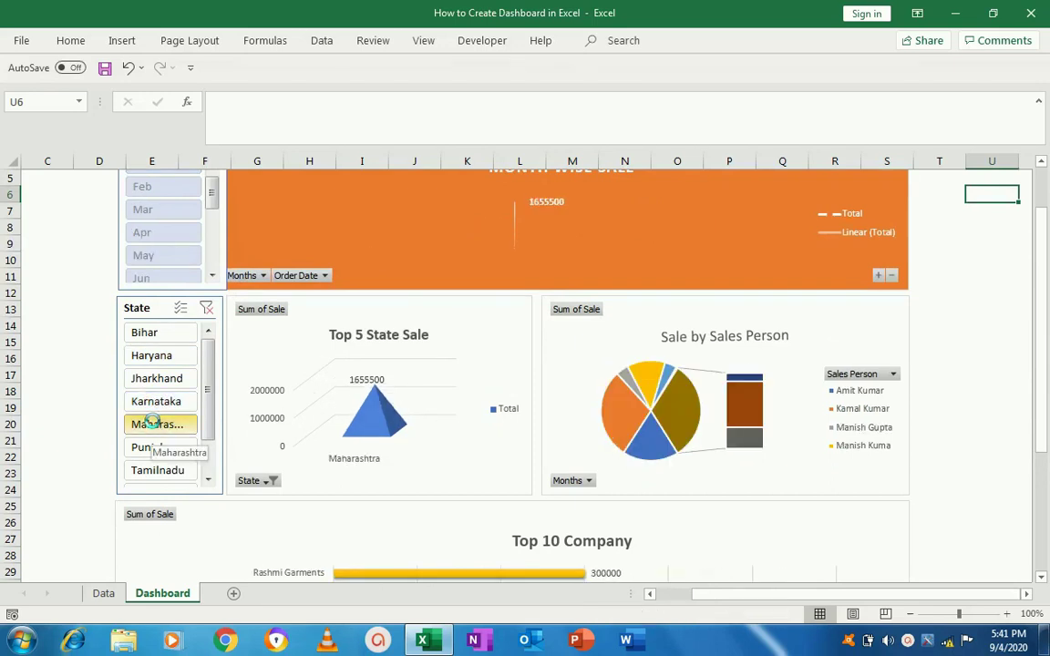
left_click(207, 309)
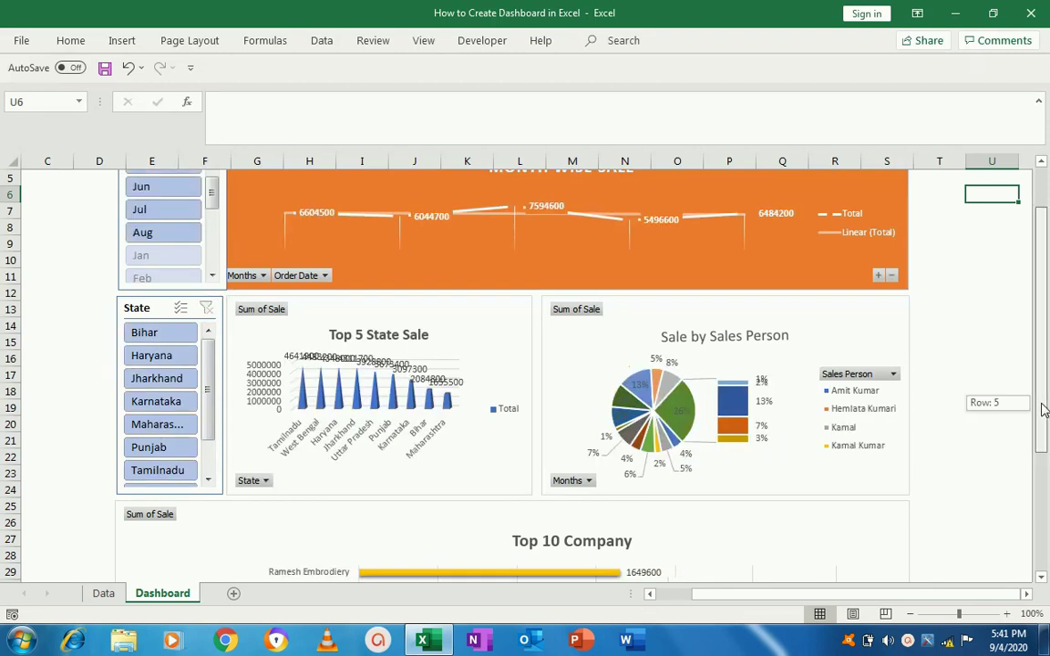
left_click_drag(1044, 405, 1047, 310)
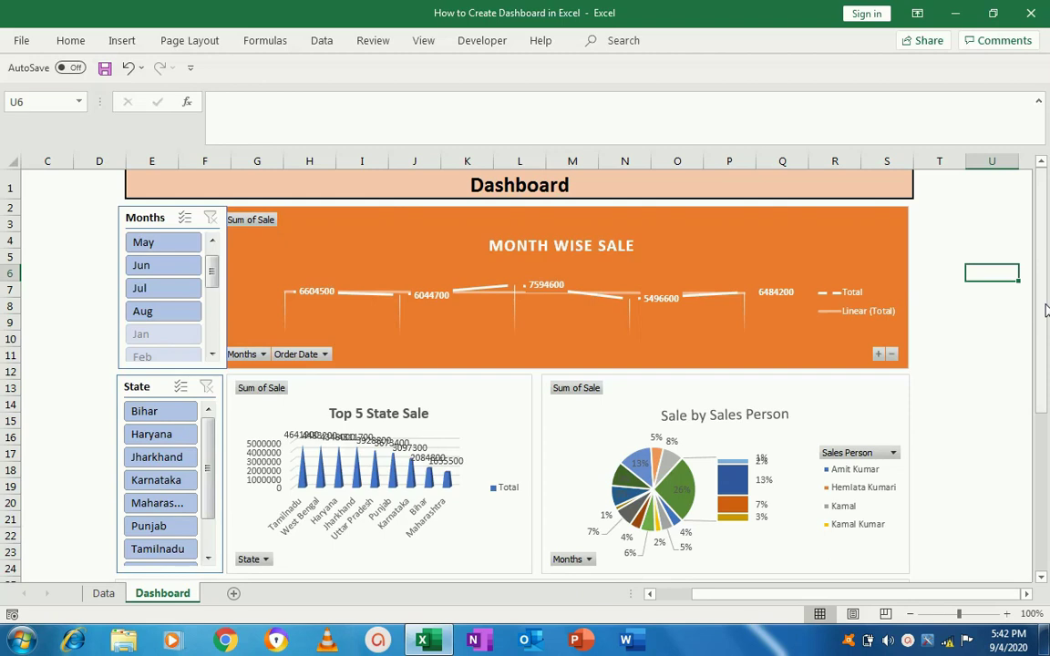
Step: Switch to the Data sheet and review the Order Date, Name of Company and Sales Person headers
left_click(103, 594)
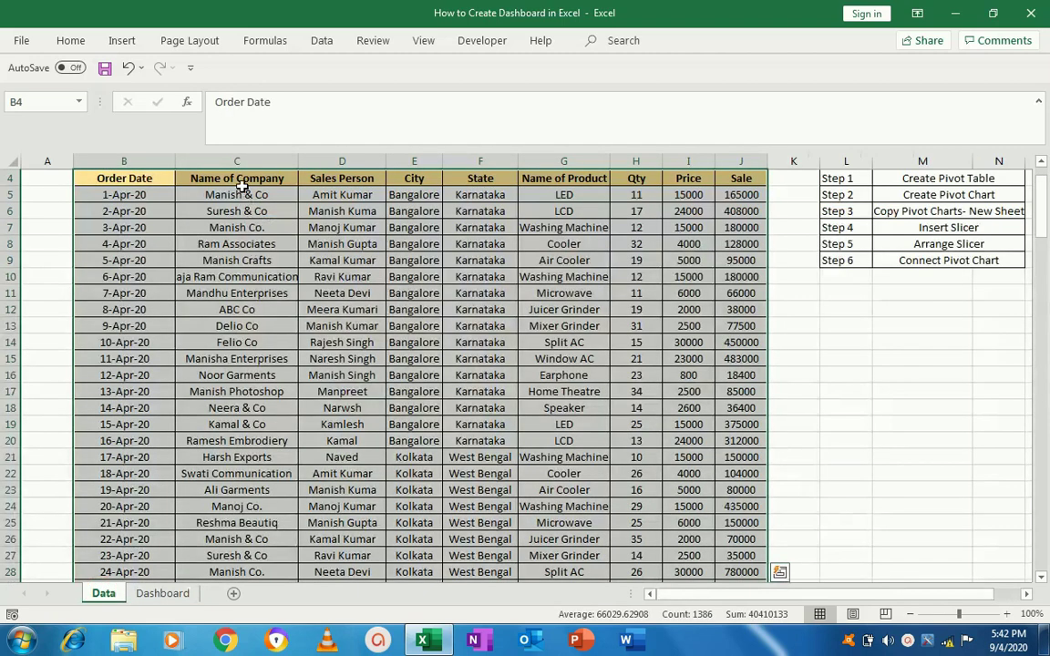
left_click(239, 182)
scroll(241, 183, "up", 1)
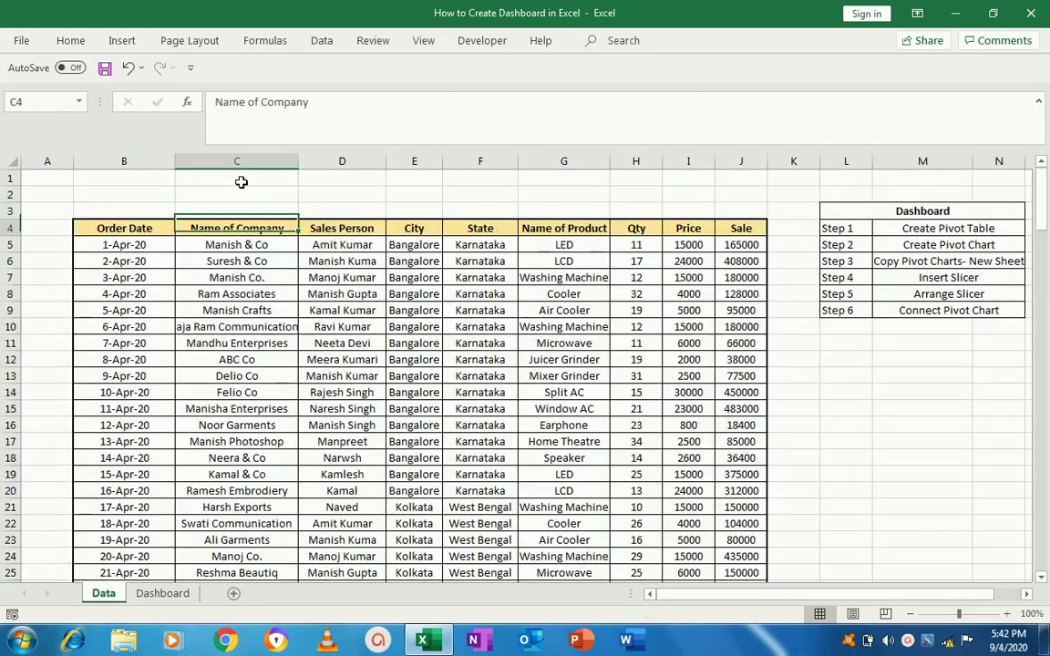
key("Left")
key("Down")
key("Up")
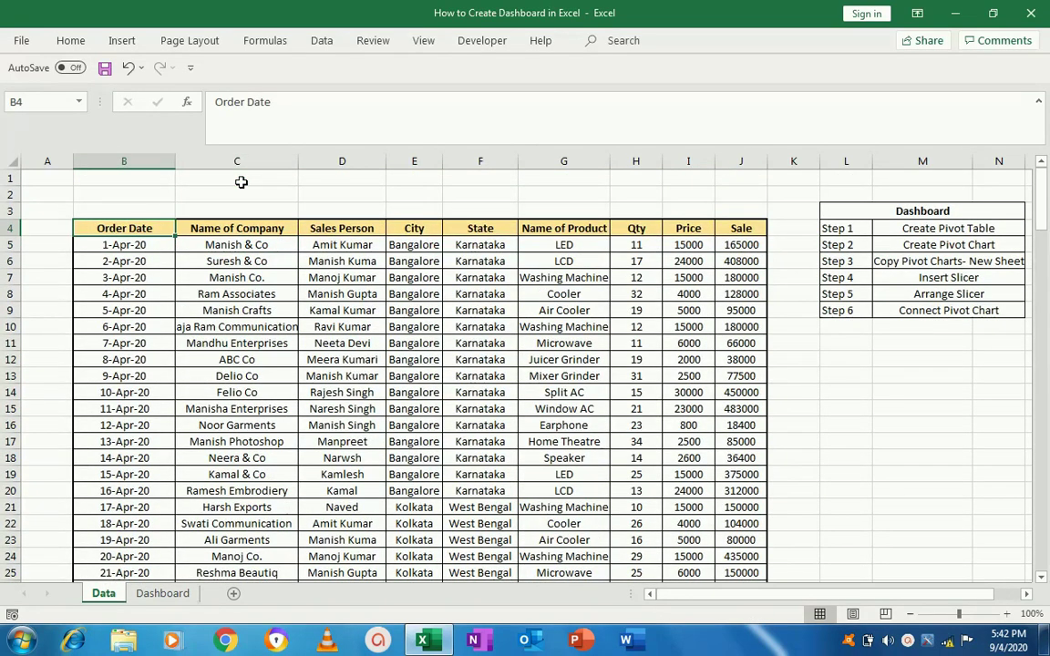
key("Right")
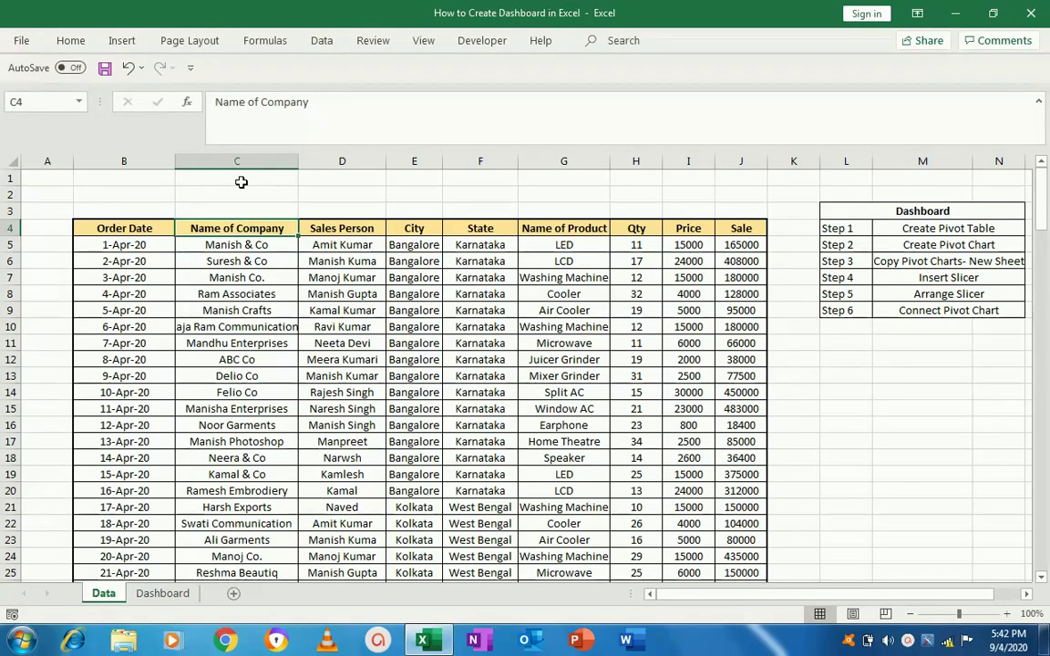
key("Right")
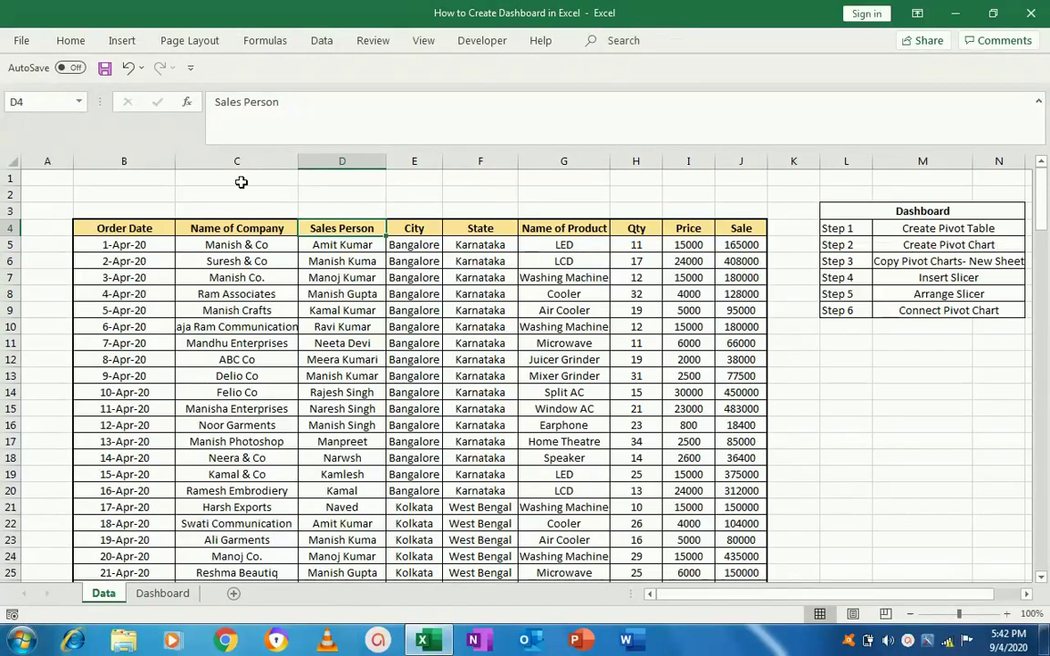
Step: Review the City and State columns and widen the Name of Product column slightly
key("Left")
key("Down")
key("Up")
key("Right")
key("Right")
key("Down")
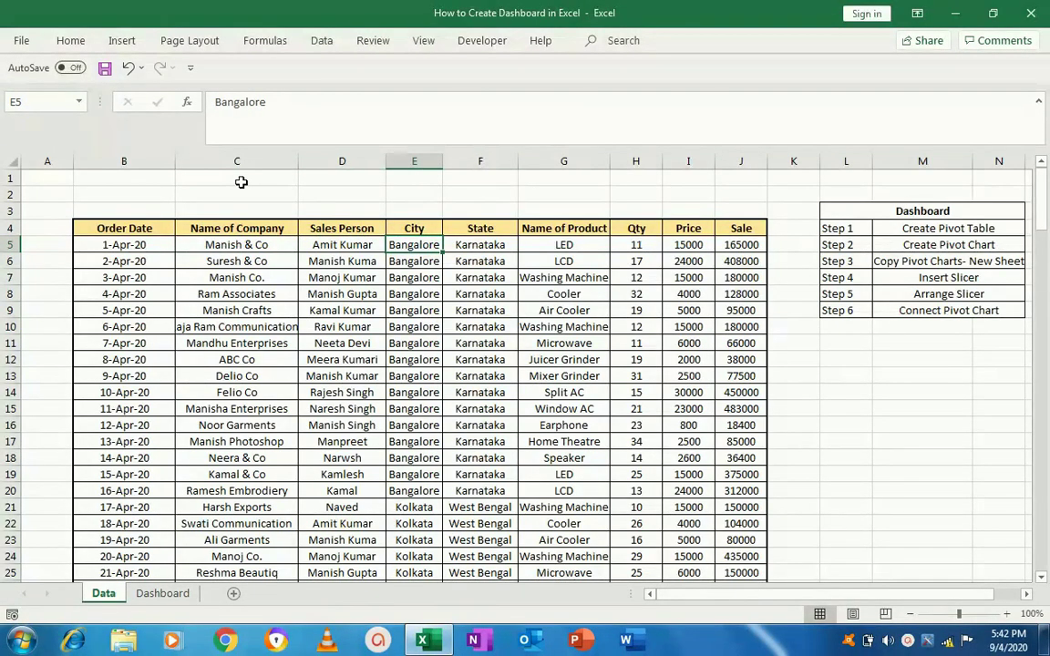
key("Right")
key("Right")
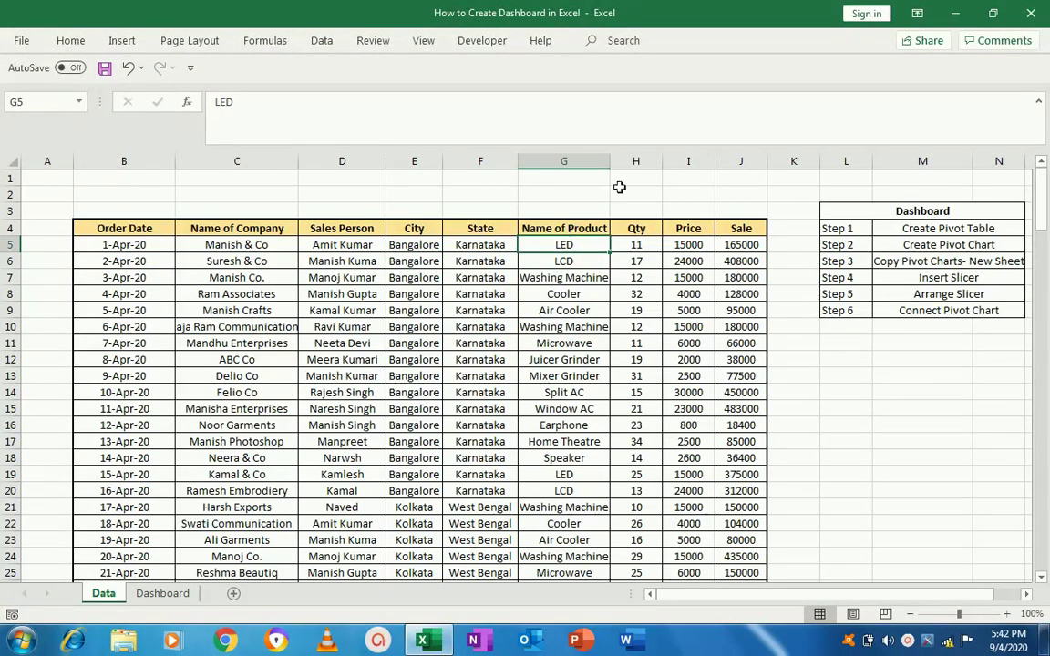
left_click_drag(610, 161, 614, 161)
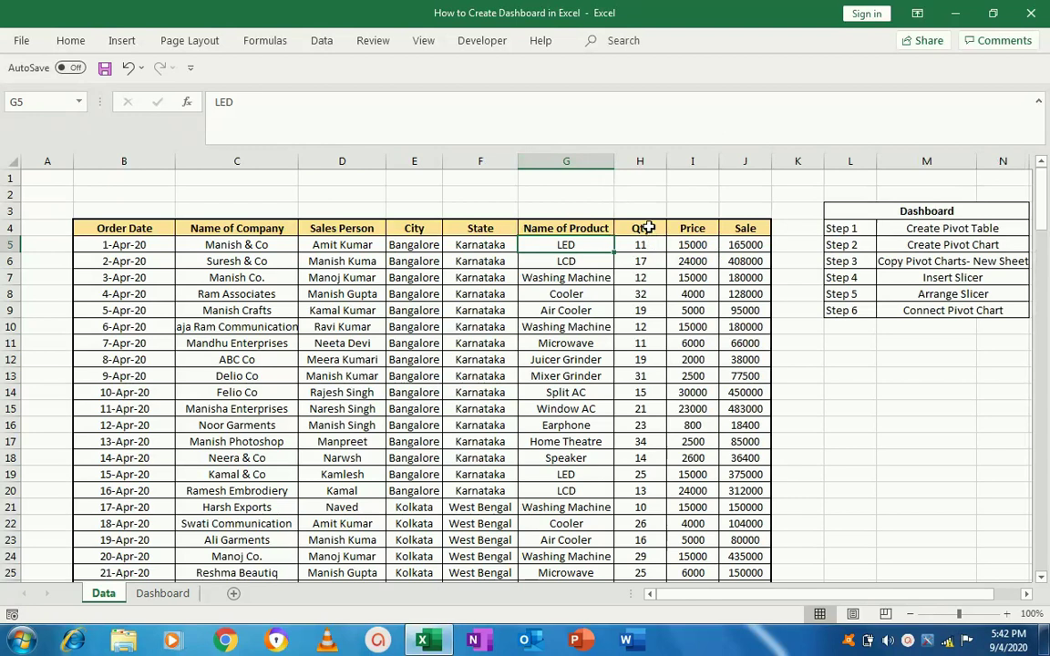
Step: Look over the Qty and Price columns, then move to the Dashboard steps heading
left_click(645, 228)
key("Down")
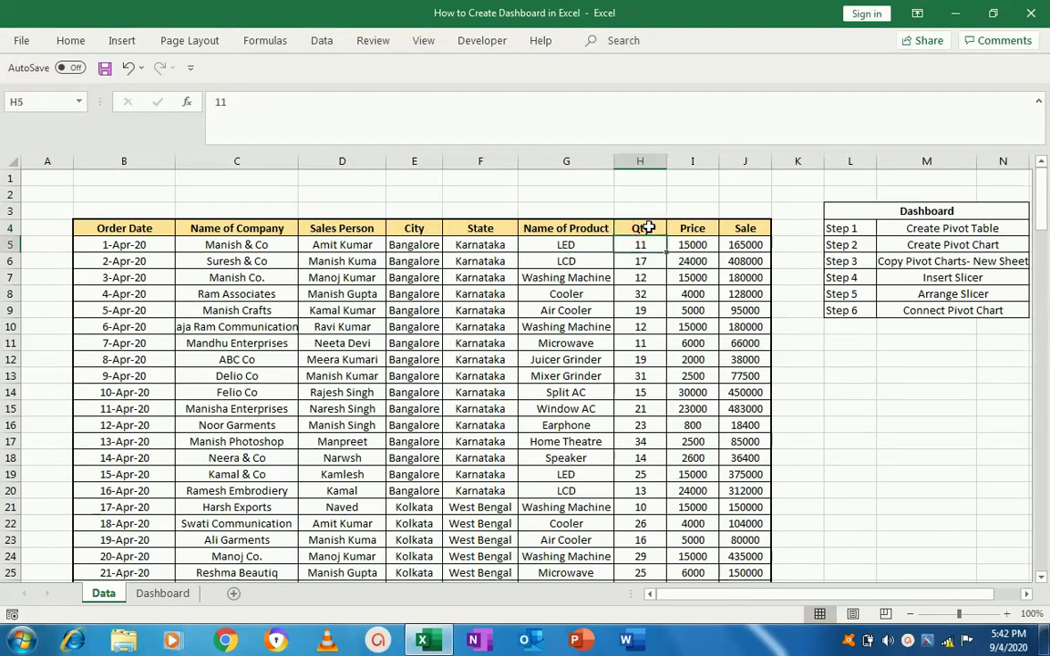
key("Up")
key("Right")
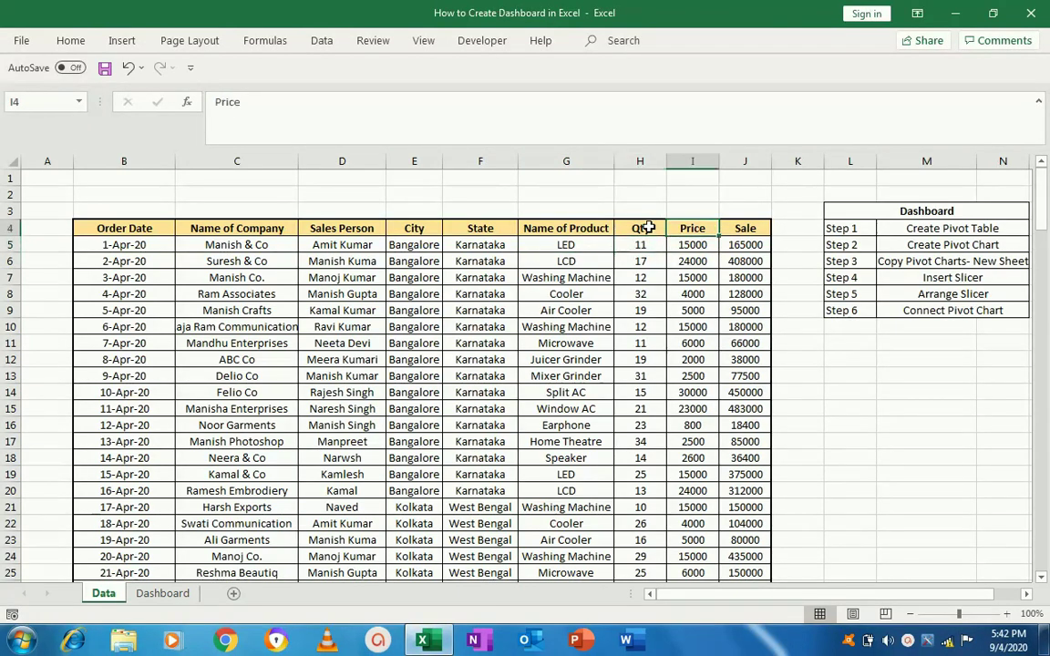
key("Right")
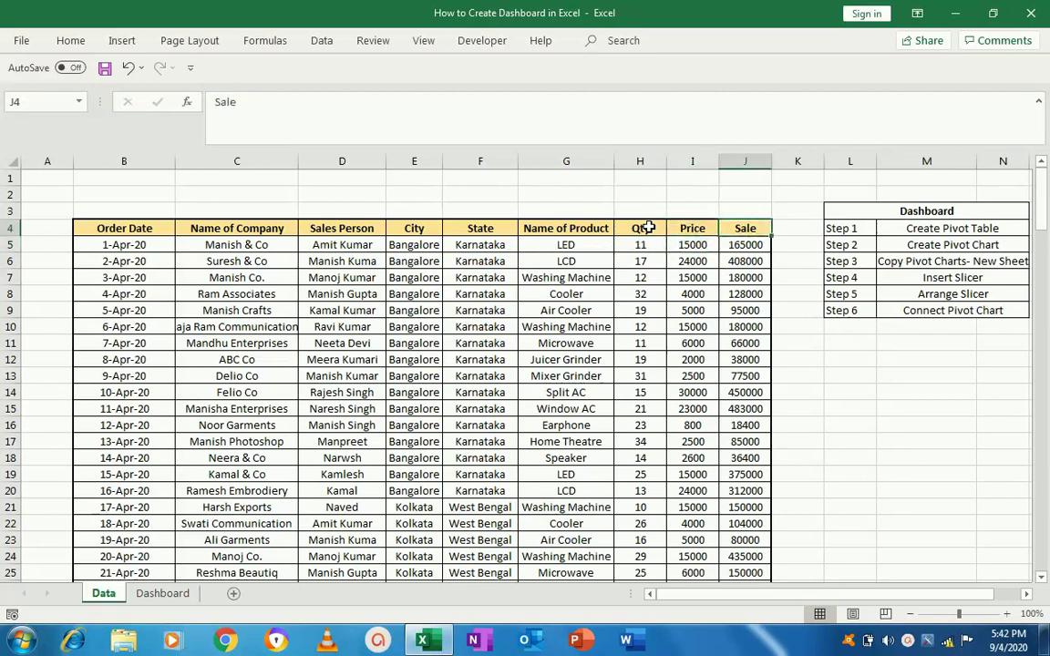
key("Right")
key("Right")
key("Right")
key("Right")
key("Right")
key("Right")
key("Left")
key("Left")
key("Left")
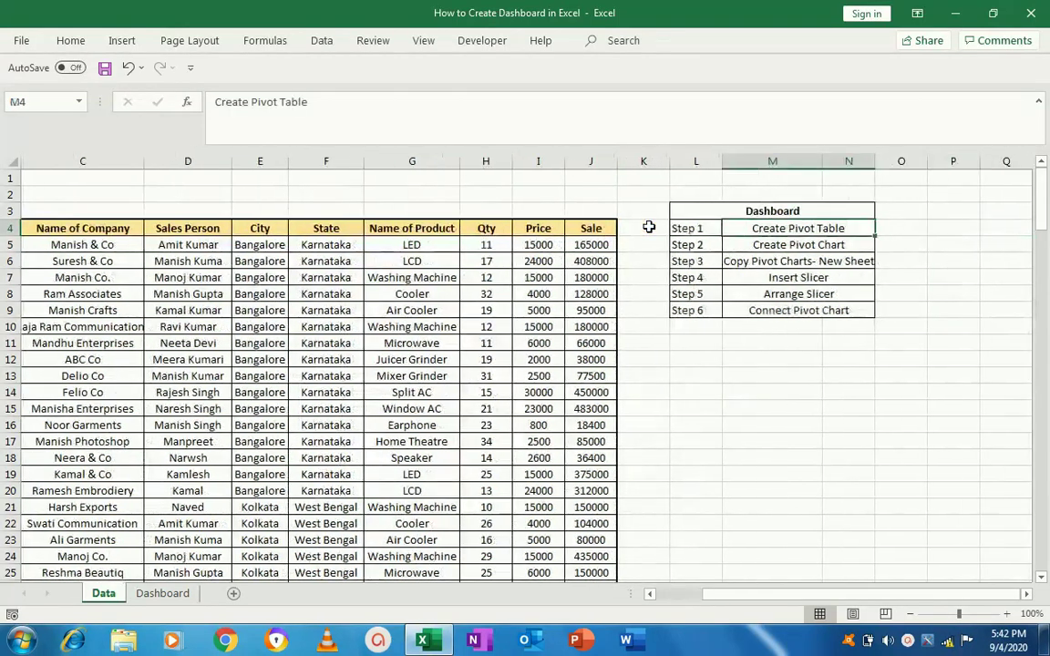
Step: Select the Step 1 to Step 6 list with its descriptions, then clear the selection
key("Up")
key("ctrl+shift+Down")
key("Down")
key("Left")
key("ctrl+shift+Down")
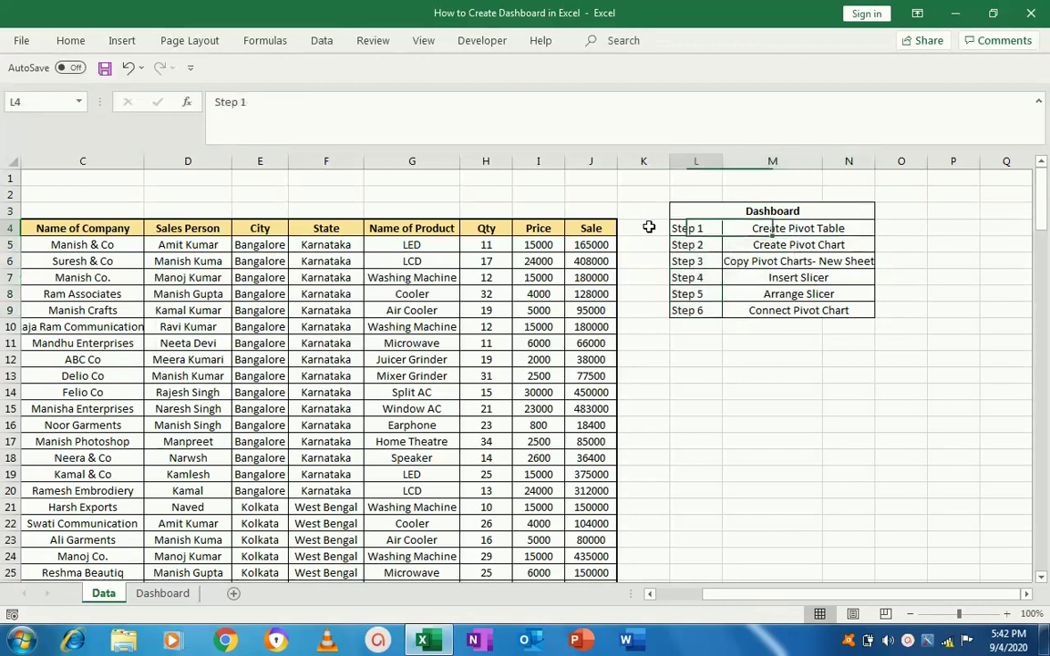
key("shift+Right")
left_click(648, 227)
Step: Read the first steps: Create Pivot Table, Create Pivot Chart and copying pivot charts
key("Right")
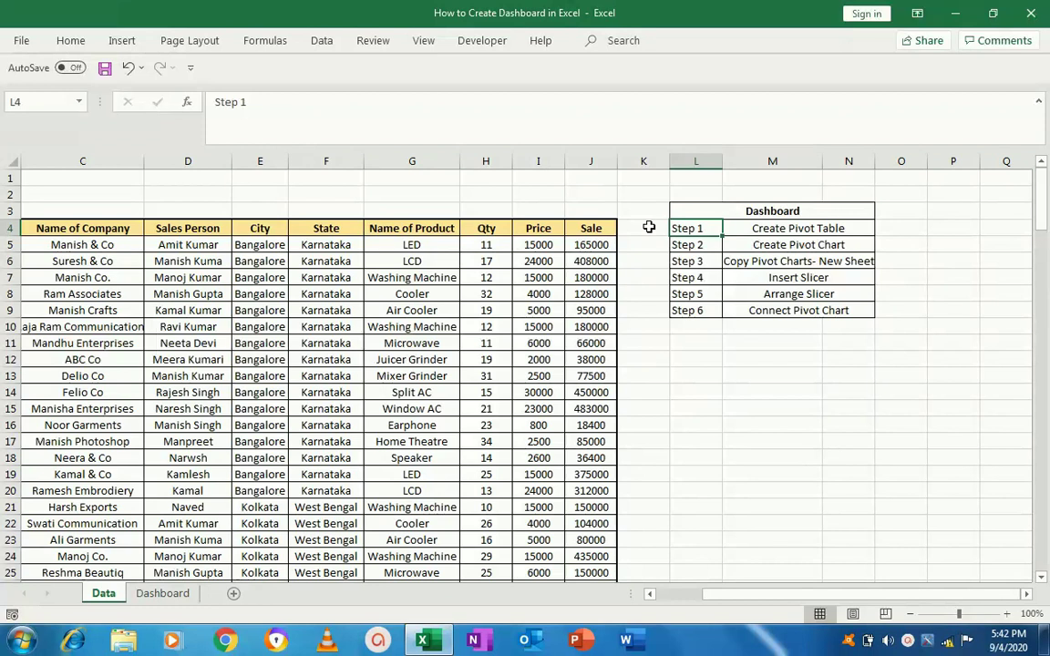
key("Right")
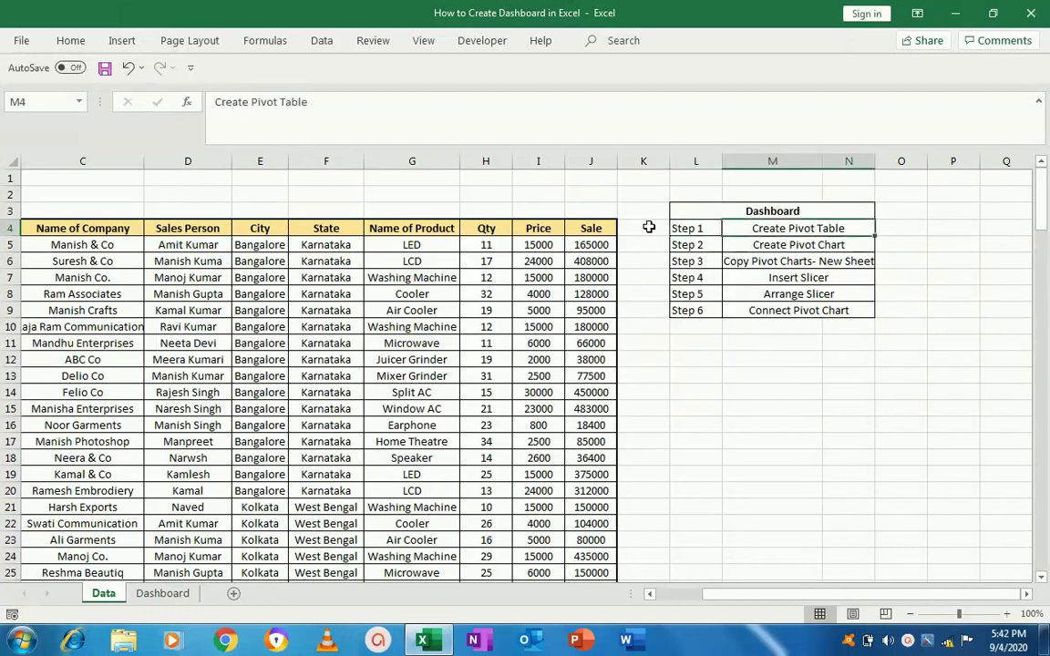
key("Down")
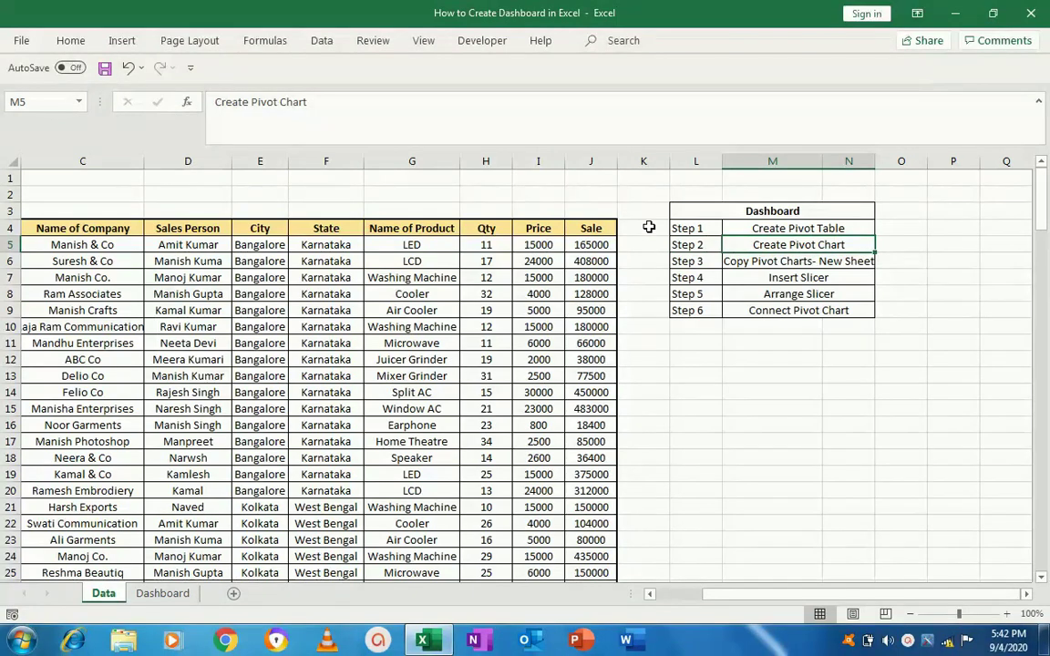
key("Down")
key("Left")
key("Right")
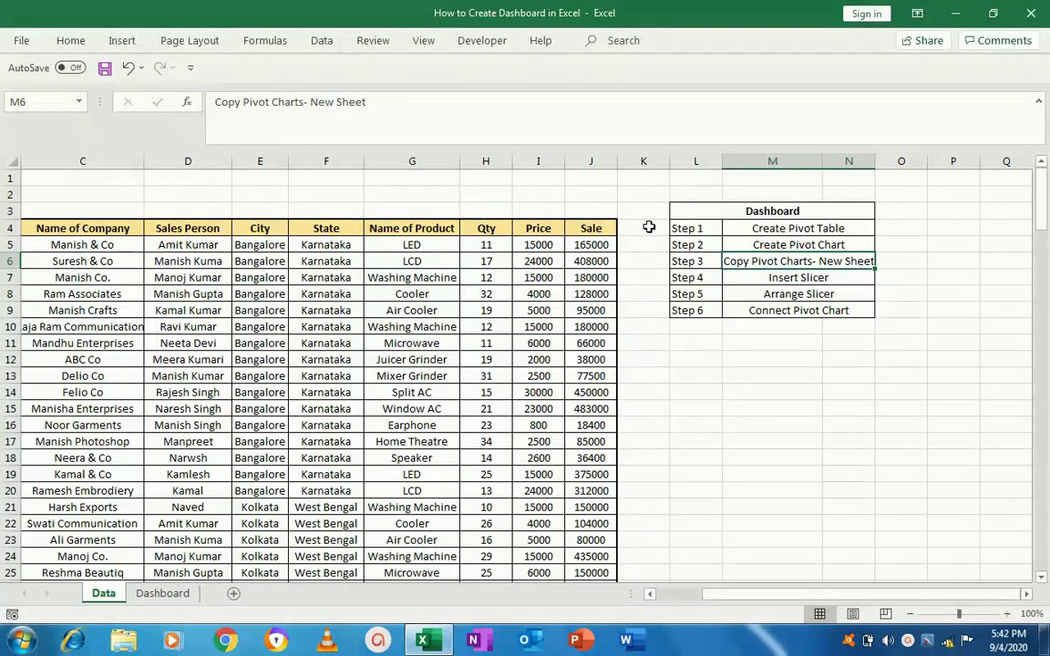
Step: Read the remaining steps: Insert Slicer, Arrange Slicer and Connect Pivot Chart
key("Down")
key("Left")
key("Right")
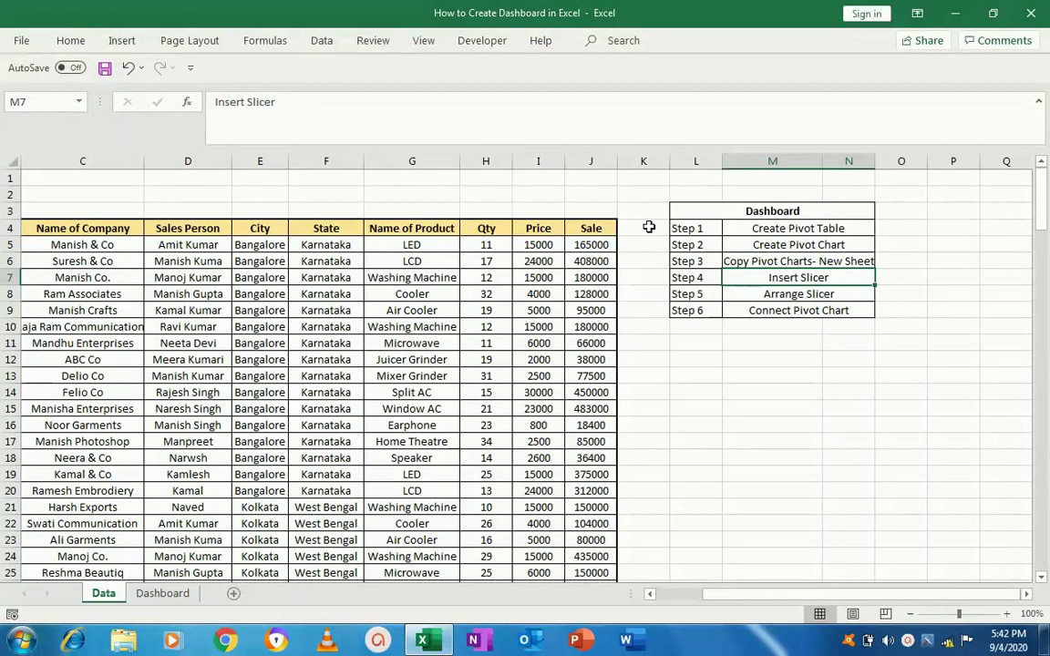
key("Down")
key("Left")
key("Right")
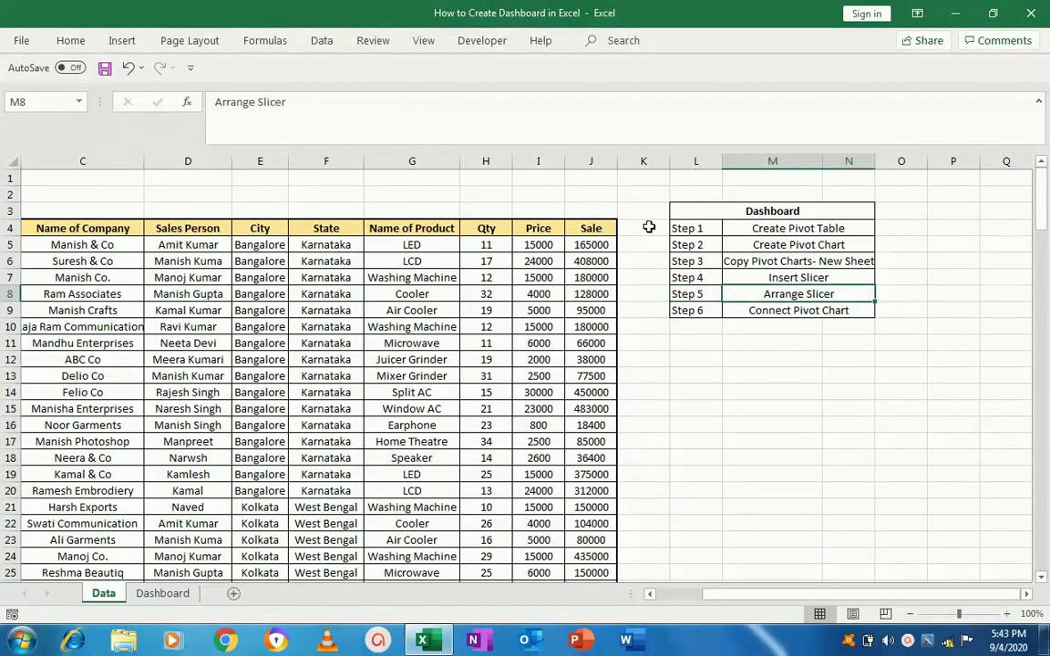
key("Down")
key("Left")
key("Right")
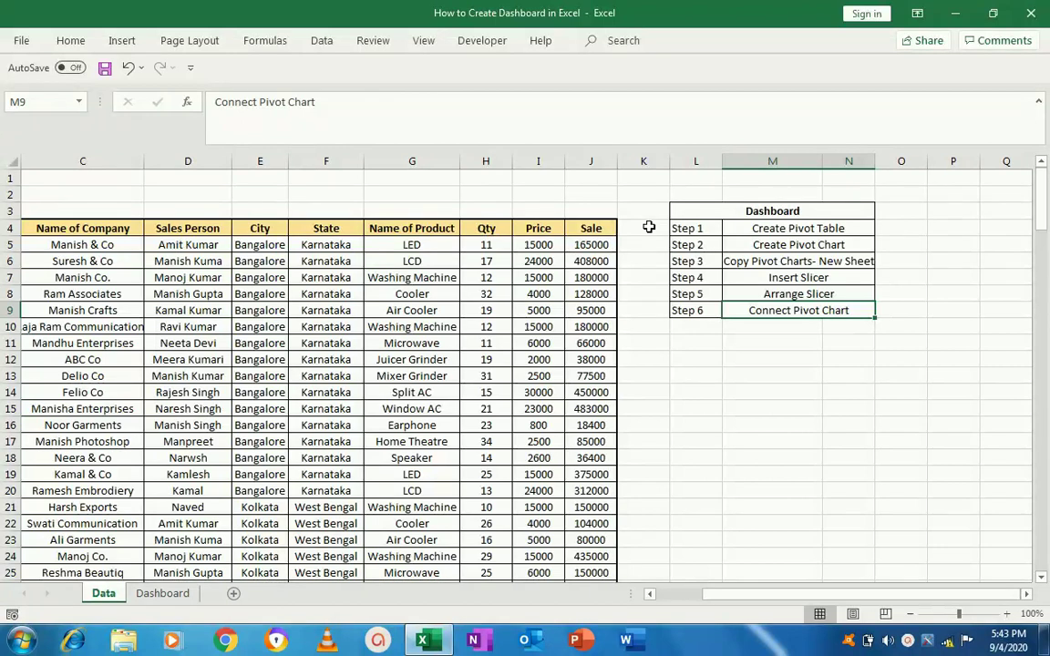
Step: Select the sales table B4:J157, from the Order Date header to the last row
left_click(450, 228)
key("Left")
key("Left")
key("Left")
key("Left")
key("Left")
key("Right")
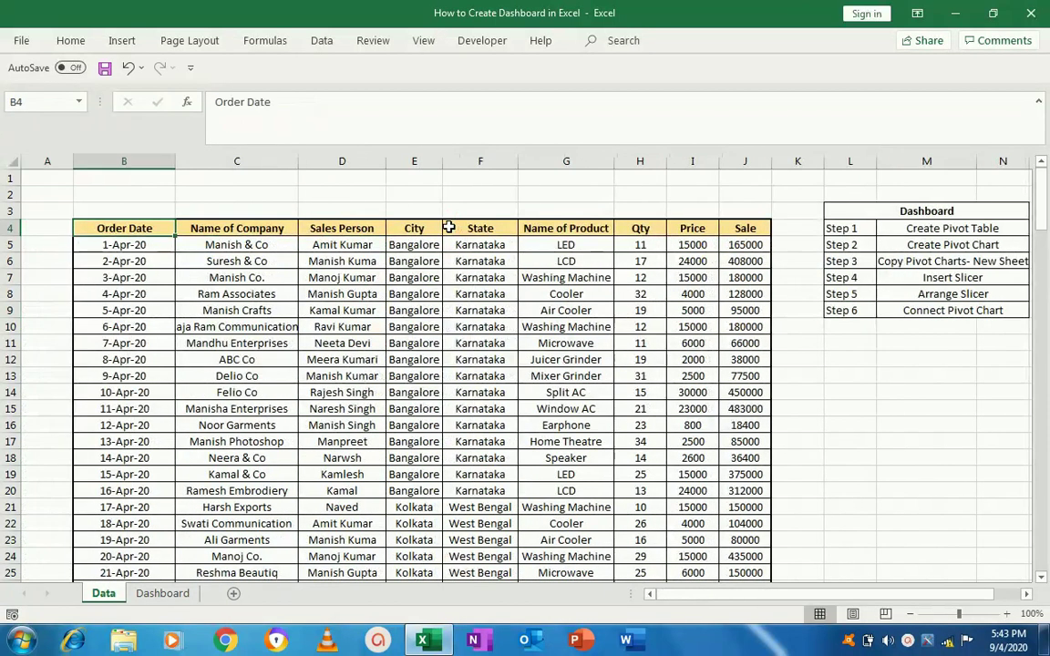
key("ctrl+shift+Right")
key("ctrl+shift+Down")
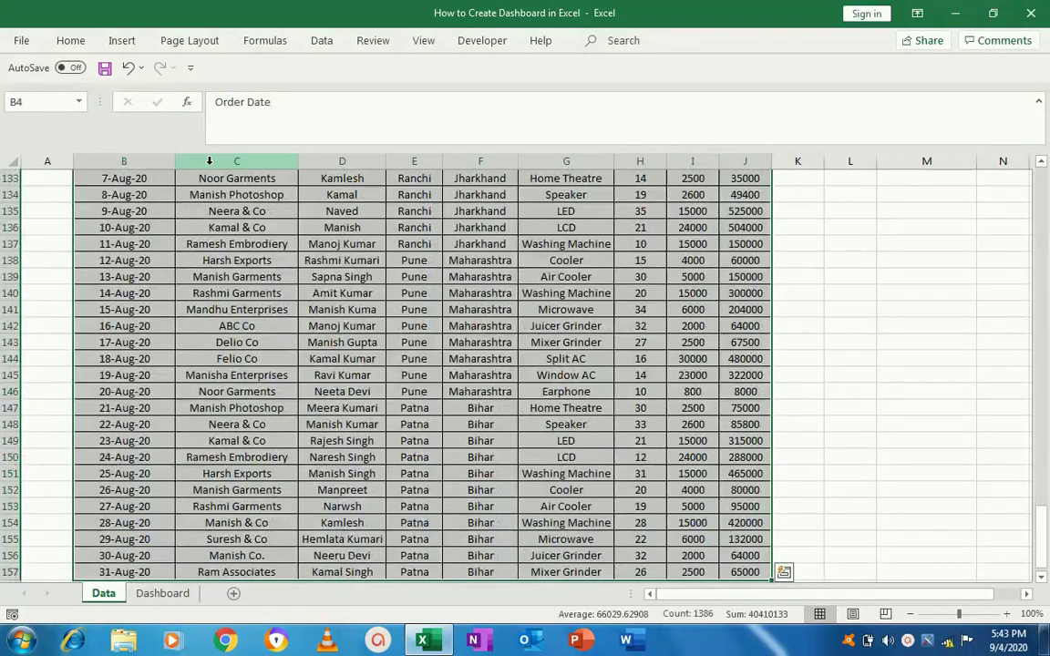
Step: Insert a PivotTable from Data!$B$4:$J$157 on a new worksheet
left_click(123, 42)
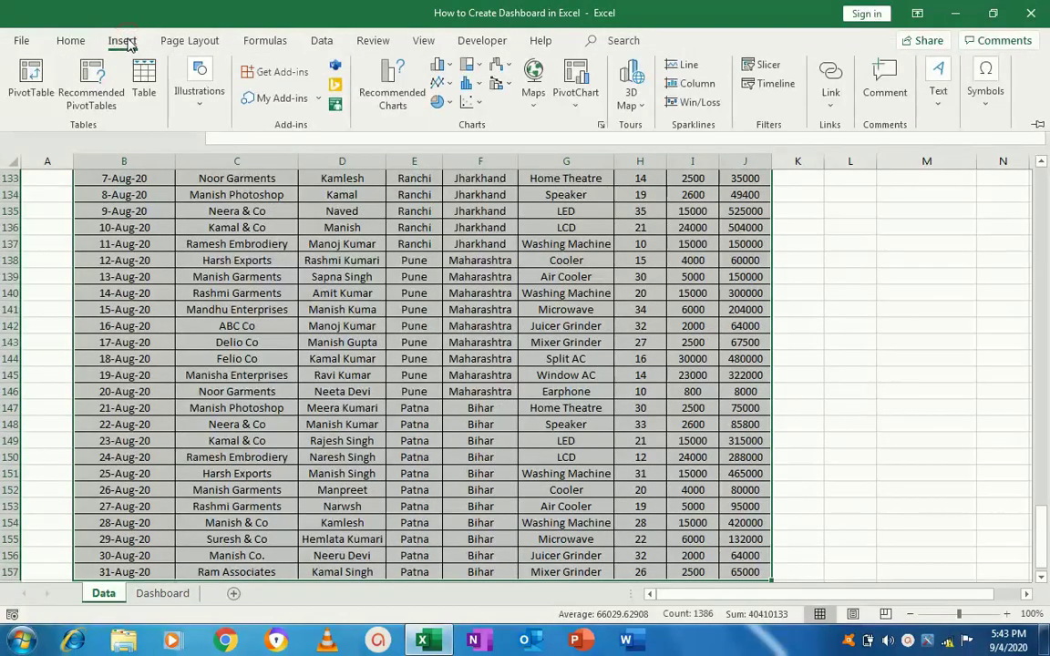
left_click(32, 97)
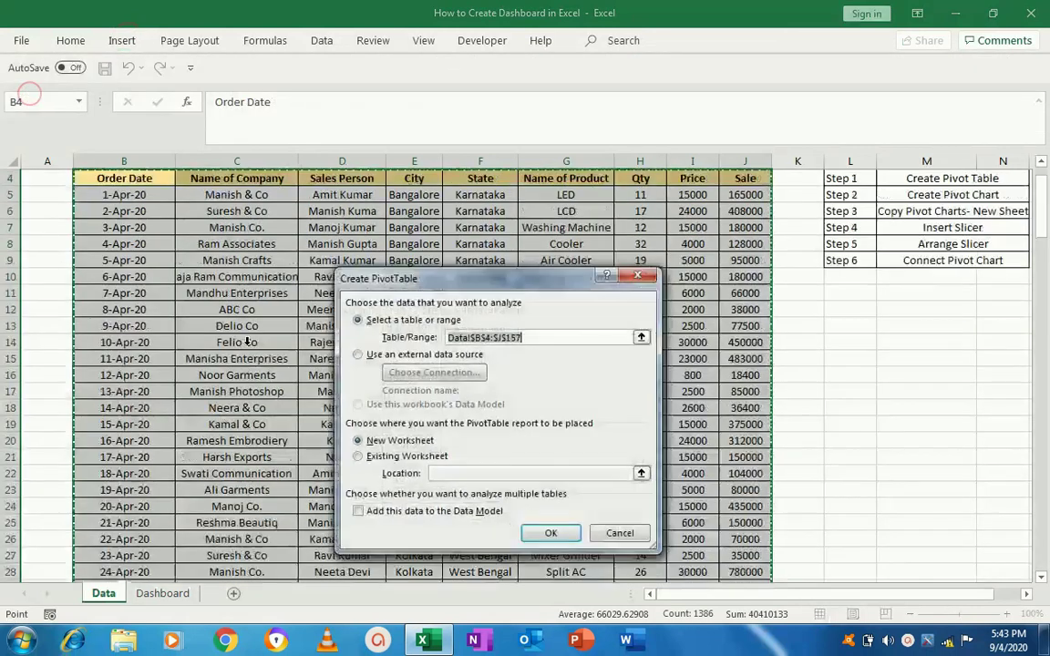
left_click(552, 533)
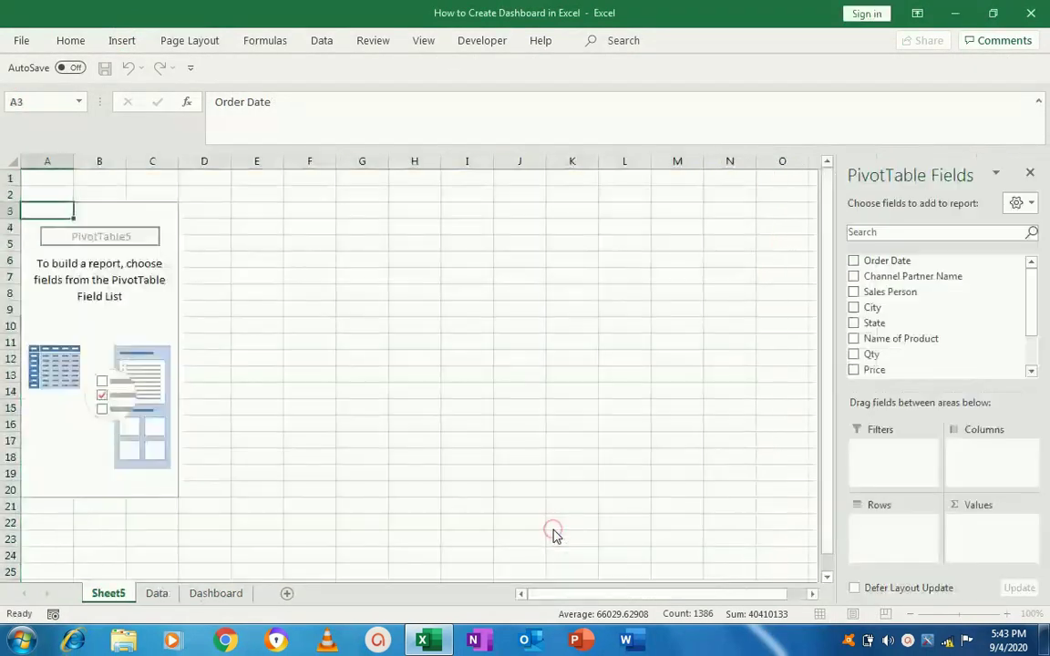
Step: Add Order Date as rows and Sale as summed values, giving monthly totals Apr to Aug
left_click(854, 261)
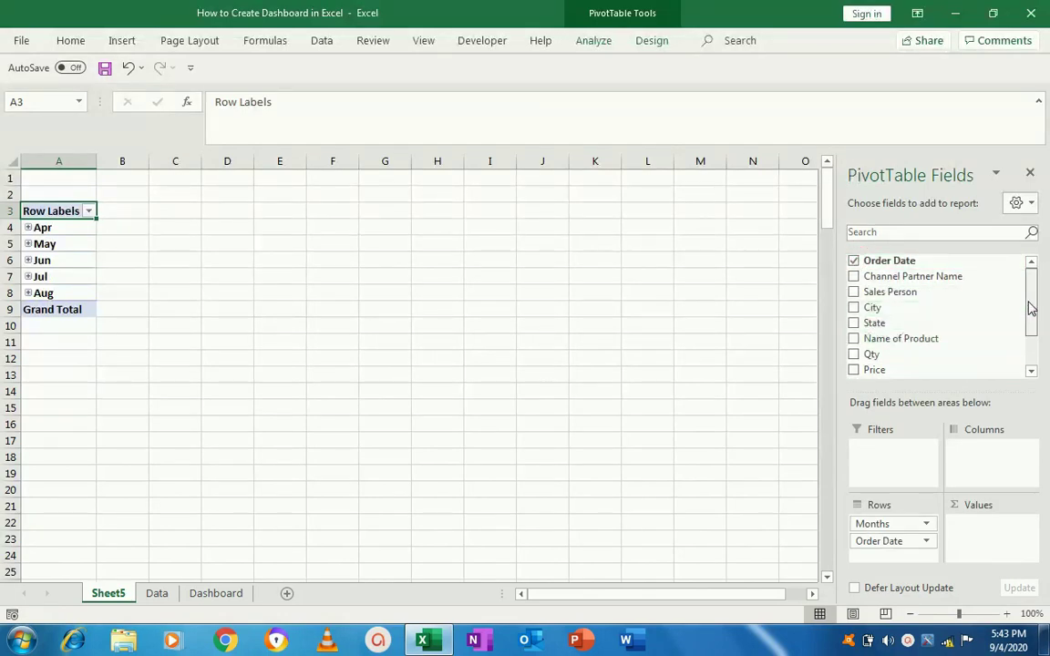
left_click_drag(1029, 303, 1028, 347)
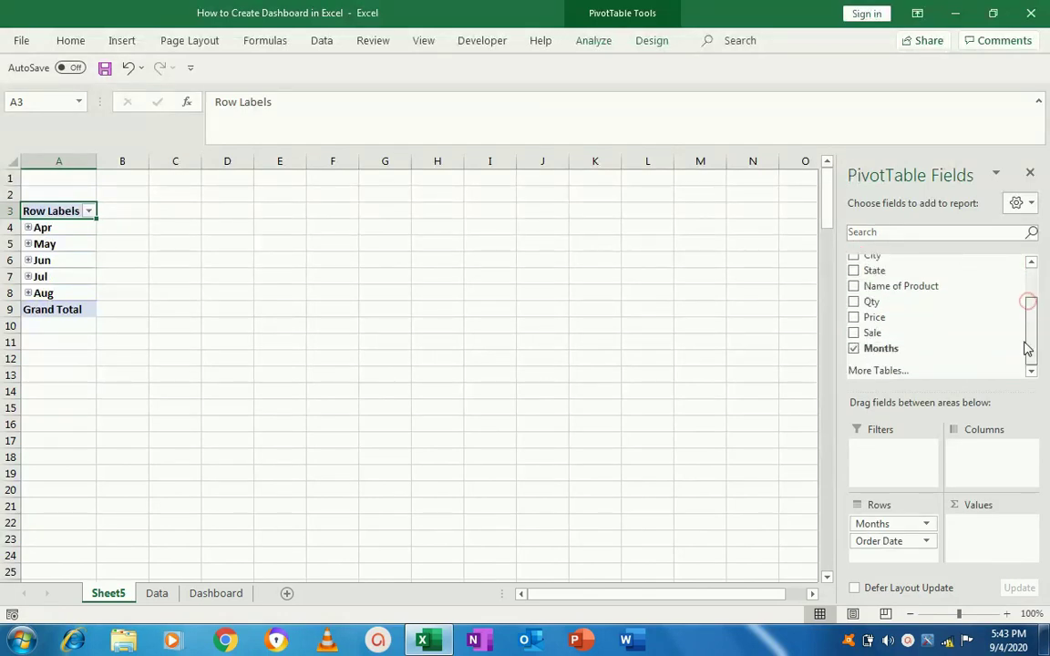
left_click(854, 333)
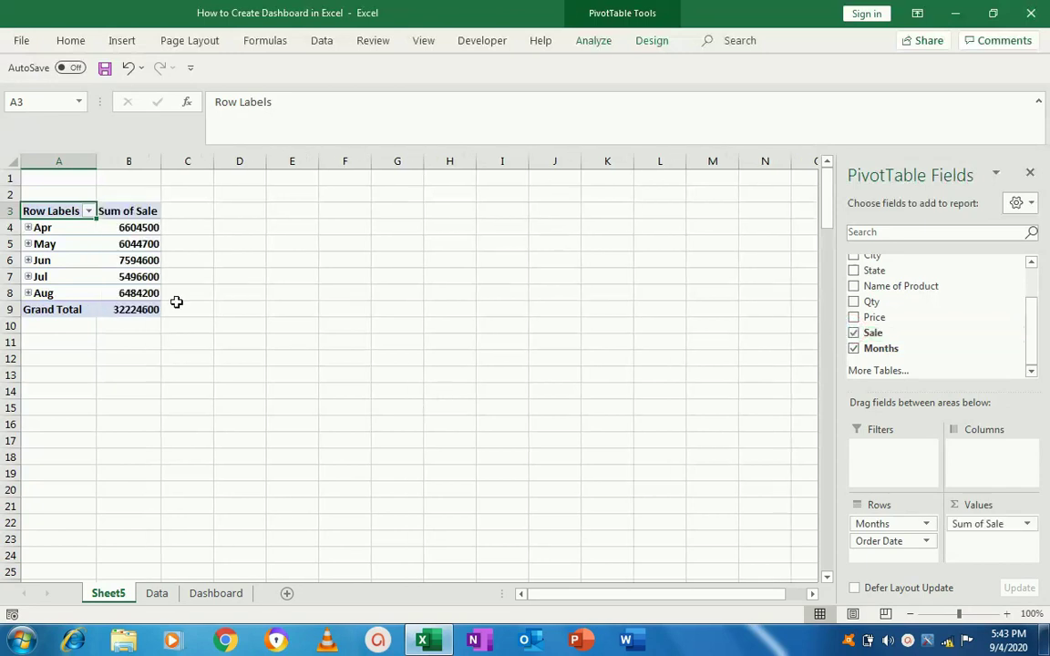
right_click(108, 597)
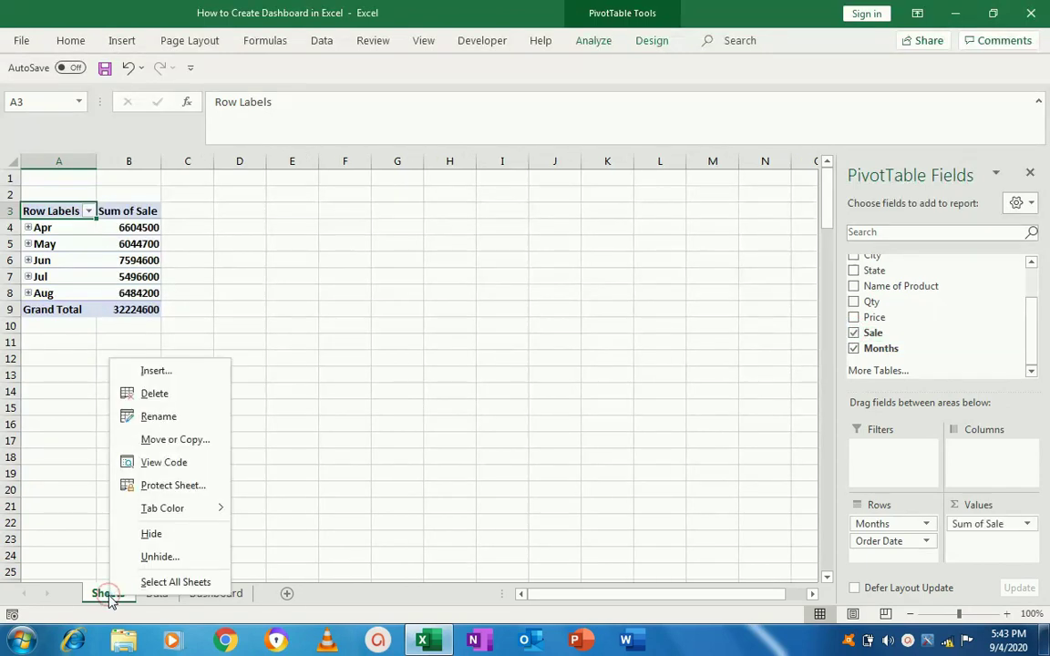
Step: Rename Sheet5 to 'Month Wise Sale' and dismiss the name-already-taken warning
left_click(160, 416)
type("Motnh")
key("BackSpace")
key("BackSpace")
key("BackSpace")
type("th ")
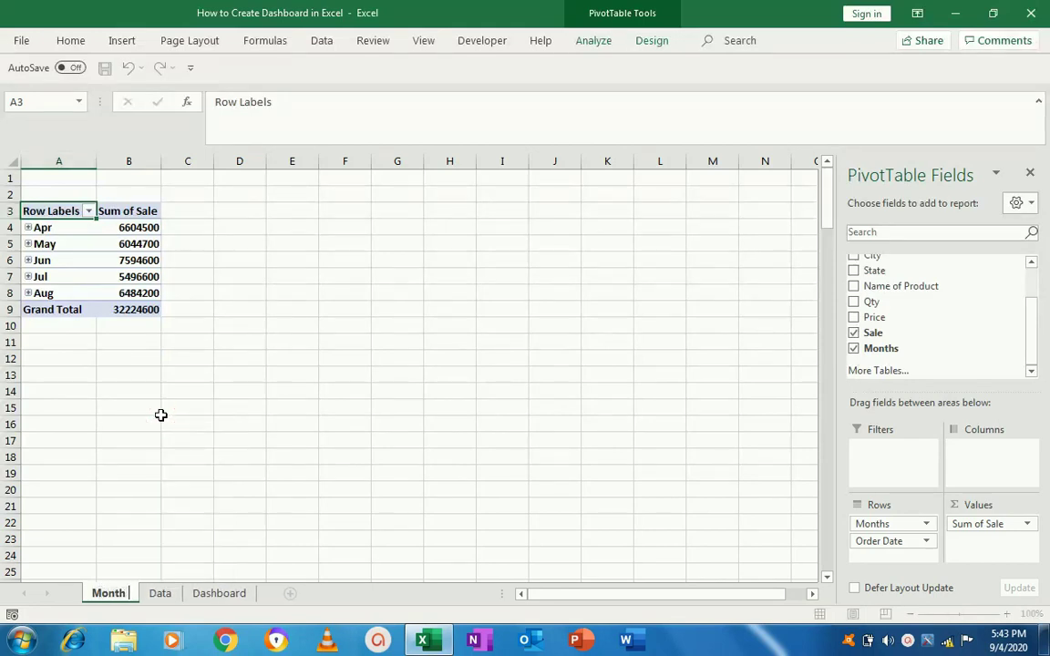
type("Wise Sale")
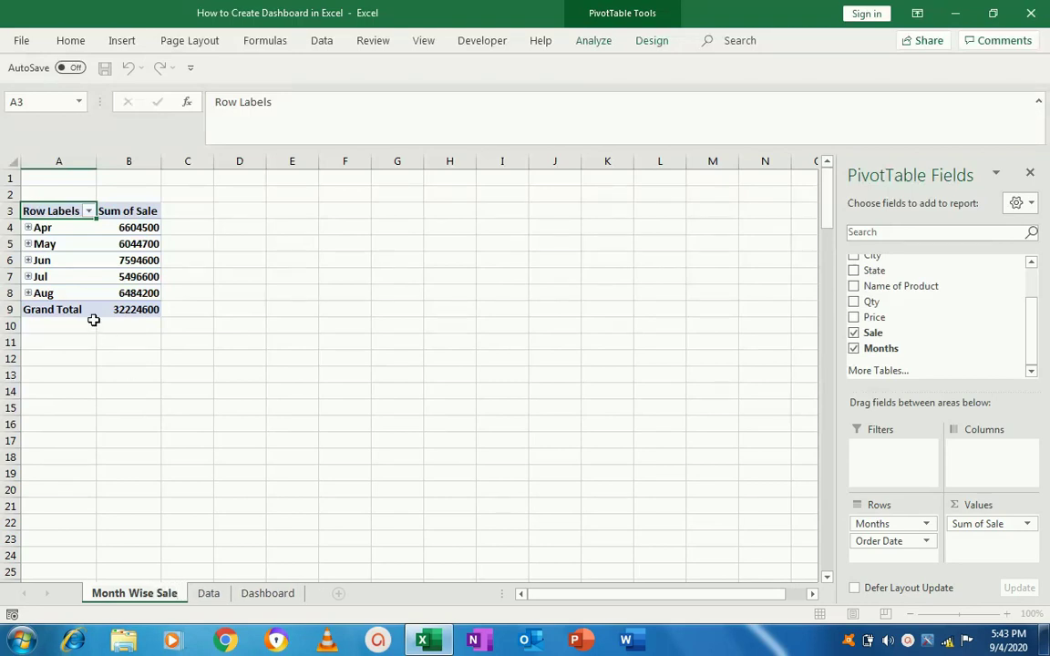
key("Return")
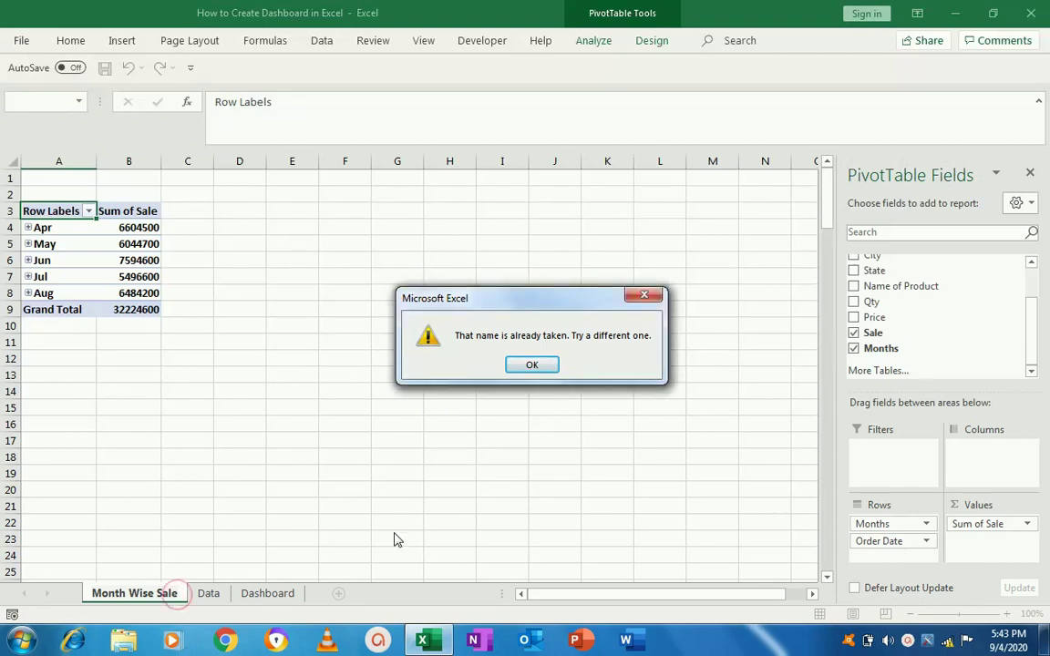
left_click(643, 294)
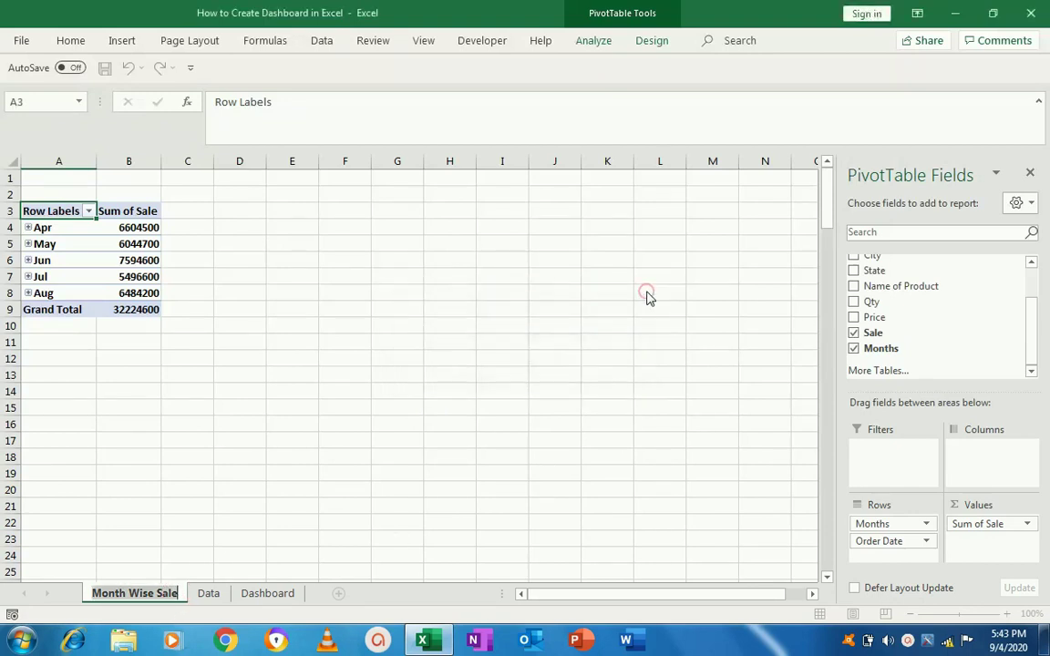
Step: Add an 's' so the tab reads 'Month Wise Sales' and select the monthly Sum of Sale values
type("s")
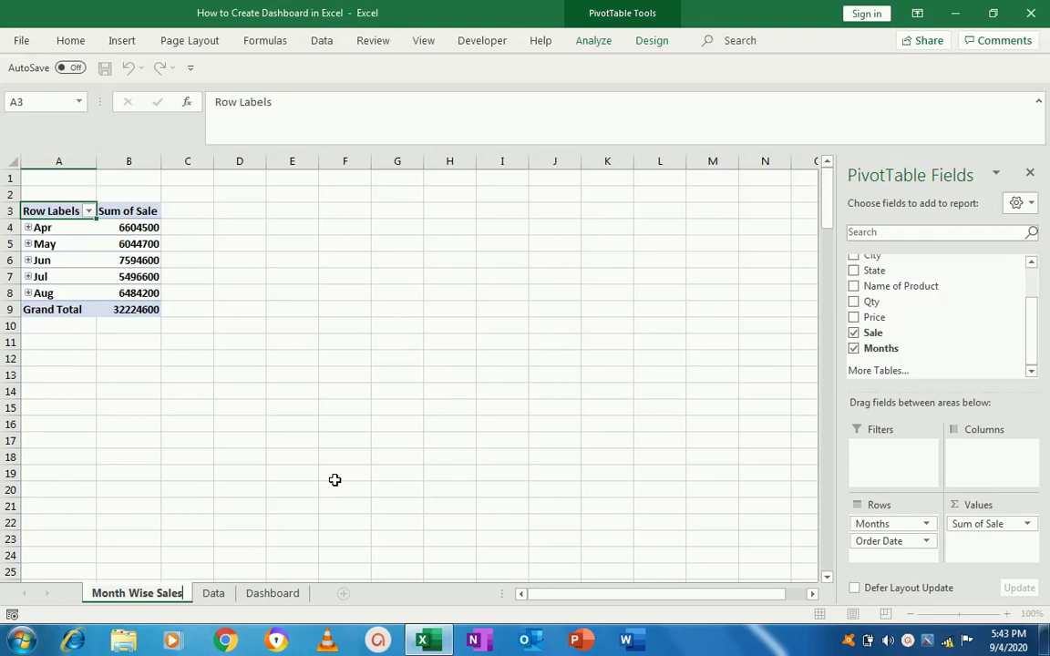
left_click(234, 330)
left_click(139, 234)
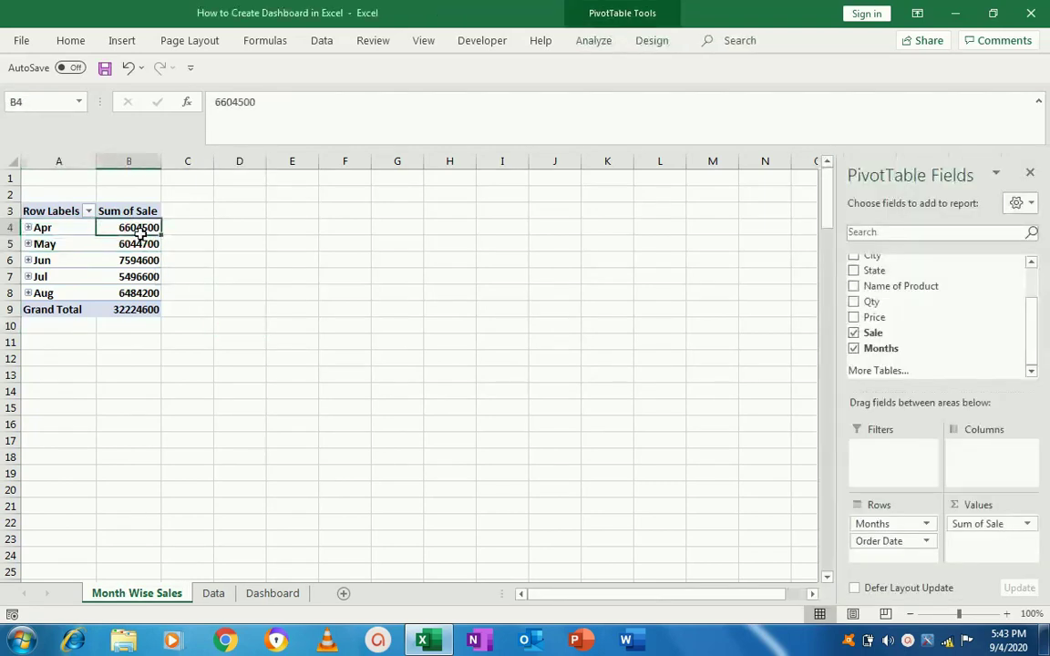
key("Left")
key("Right")
key("shift+Down")
key("shift+Down")
key("shift+Down")
key("shift+Down")
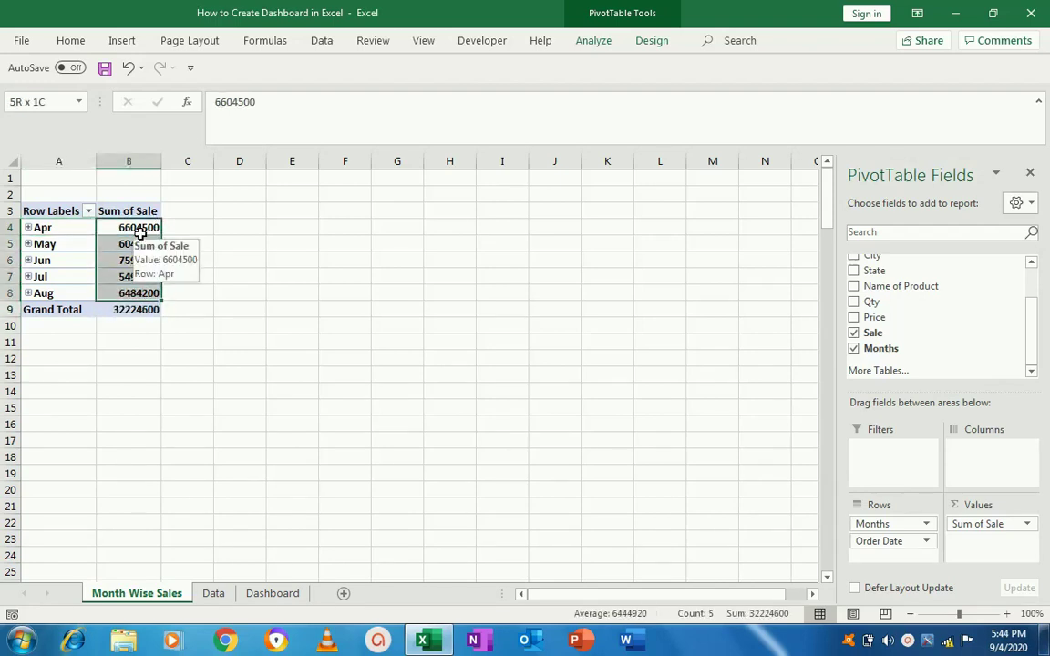
left_click(123, 258)
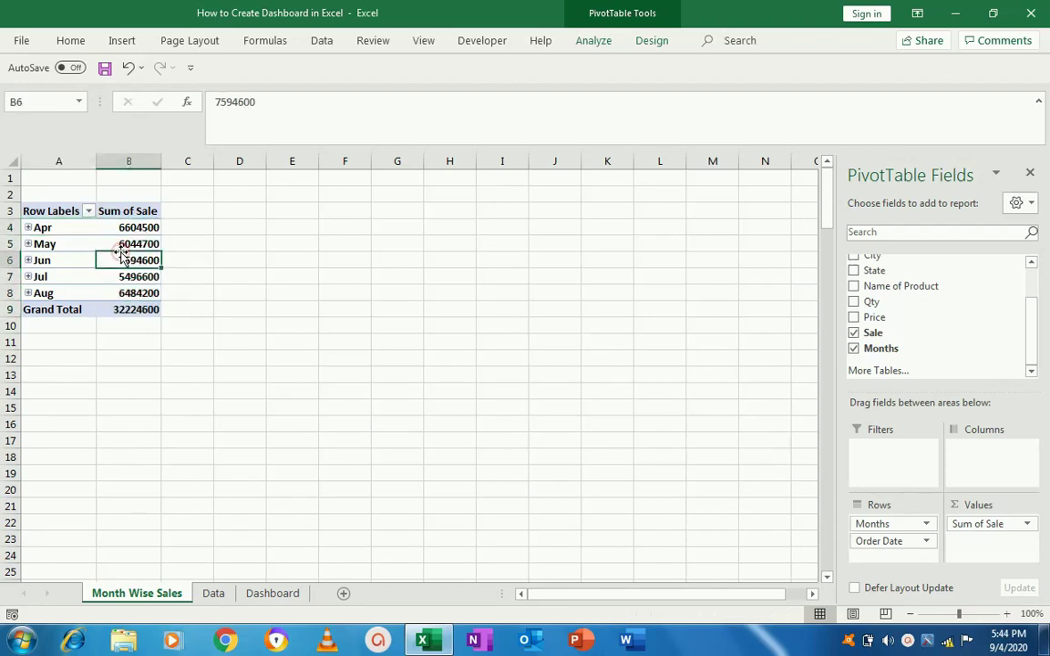
left_click(124, 241)
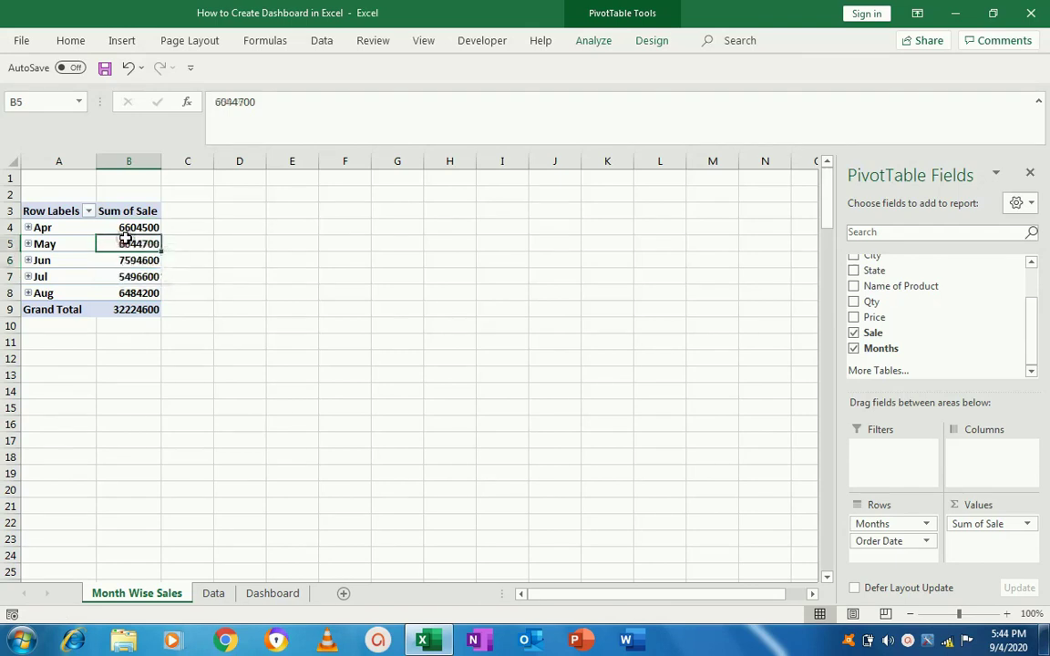
Step: Sort months by Sum of Sale largest to smallest, then select the five values B4:B8
right_click(124, 242)
mouse_move(201, 348)
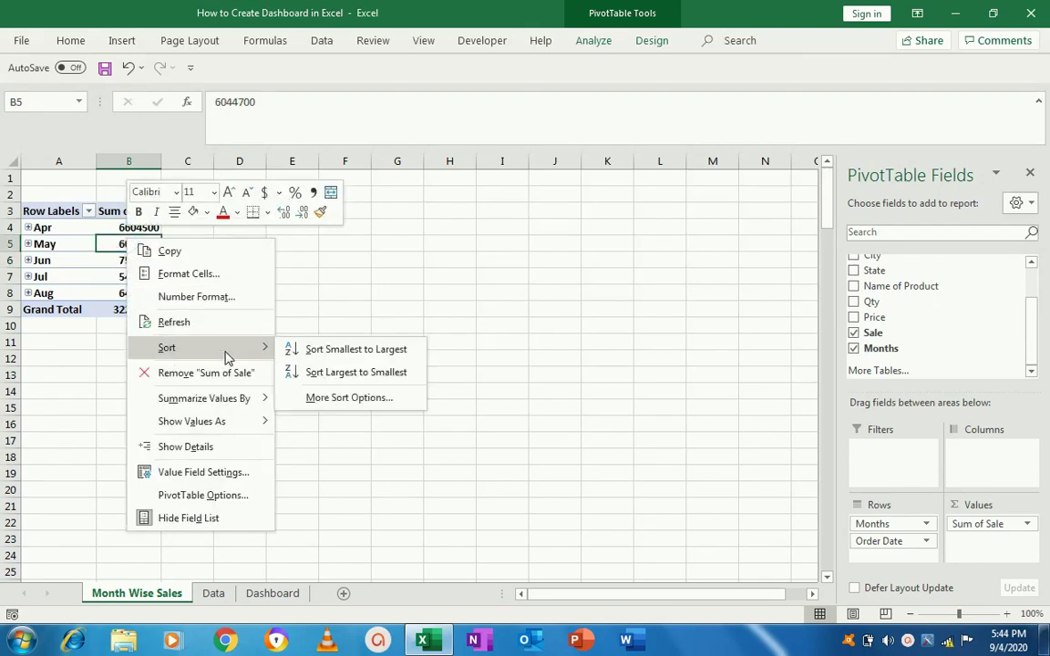
left_click(347, 373)
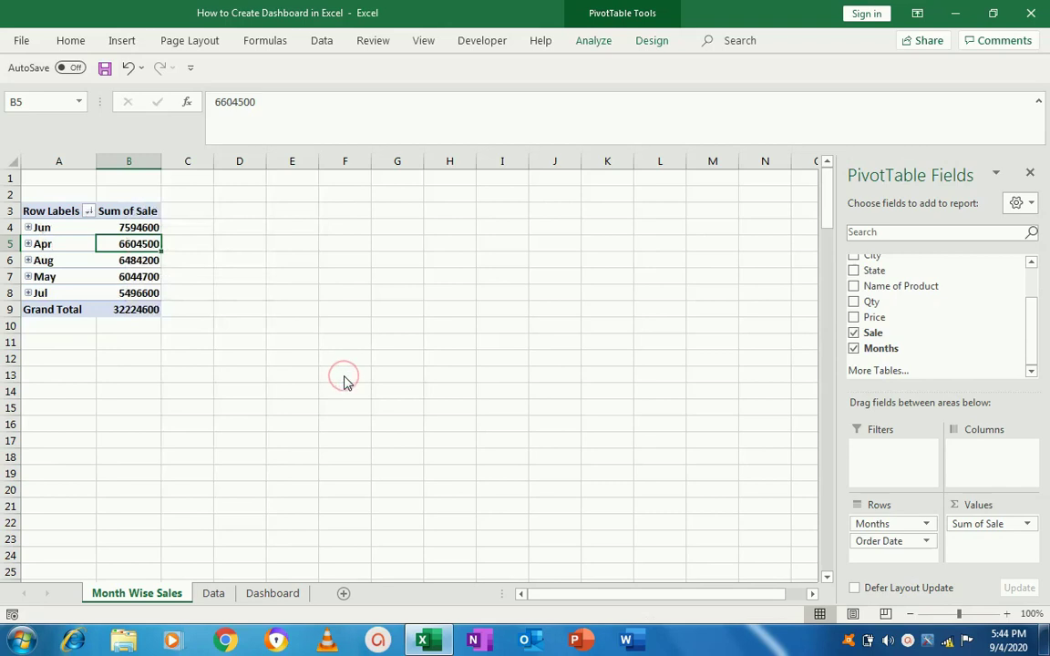
key("Left")
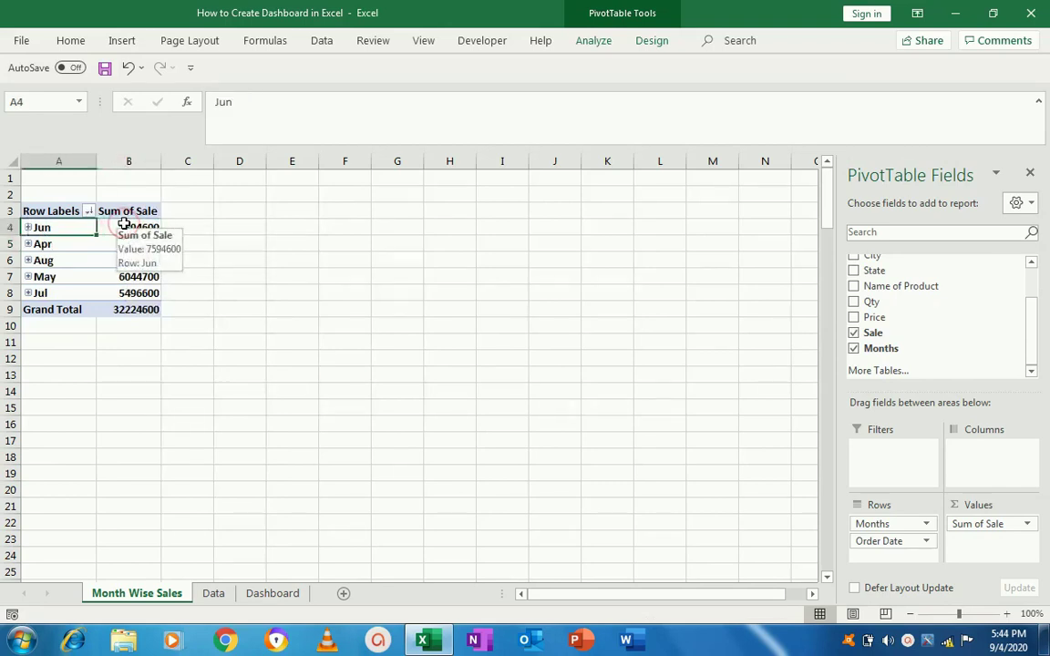
left_click_drag(124, 227, 124, 243)
key("shift+Down")
key("shift+Down")
key("shift+Down")
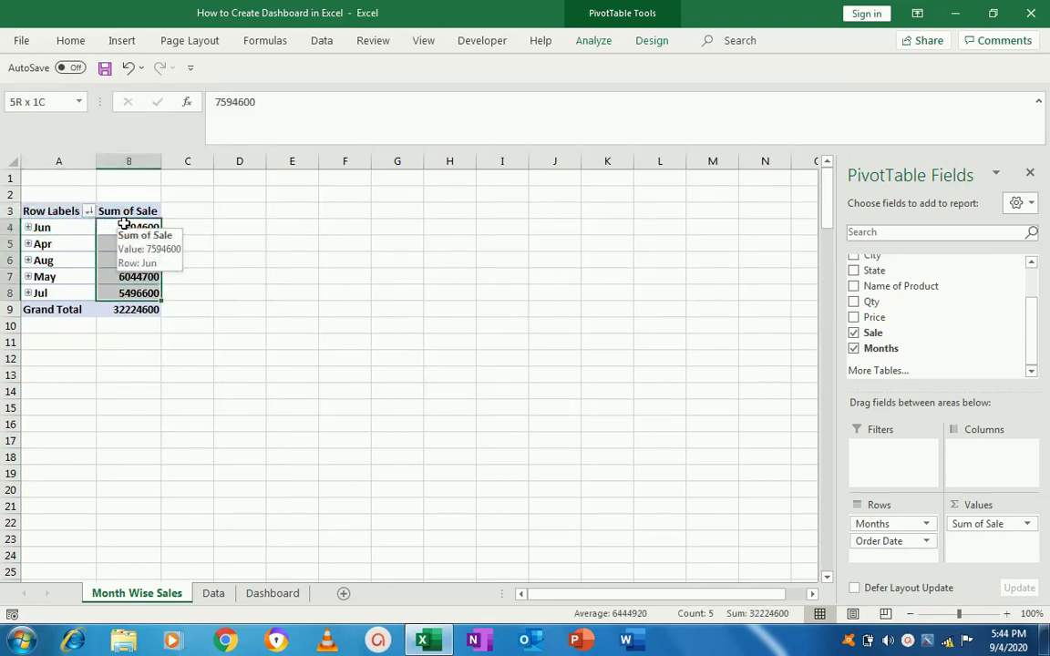
left_click(114, 259)
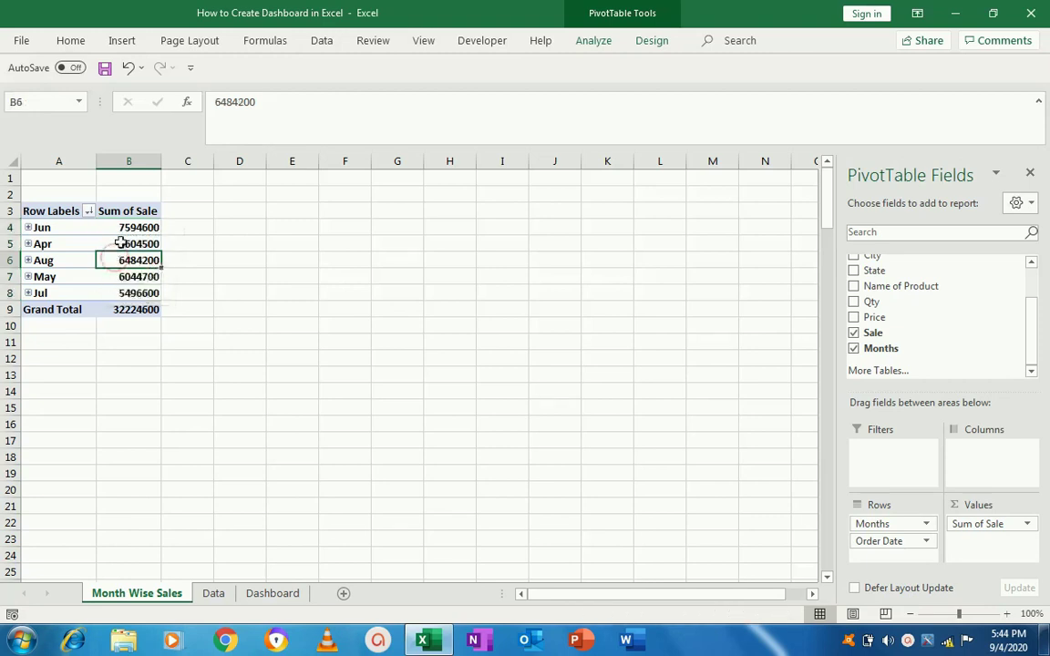
left_click(124, 231)
key("shift+Down")
key("shift+Down")
key("shift+Down")
key("shift+Down")
key("shift+Down")
key("shift+Up")
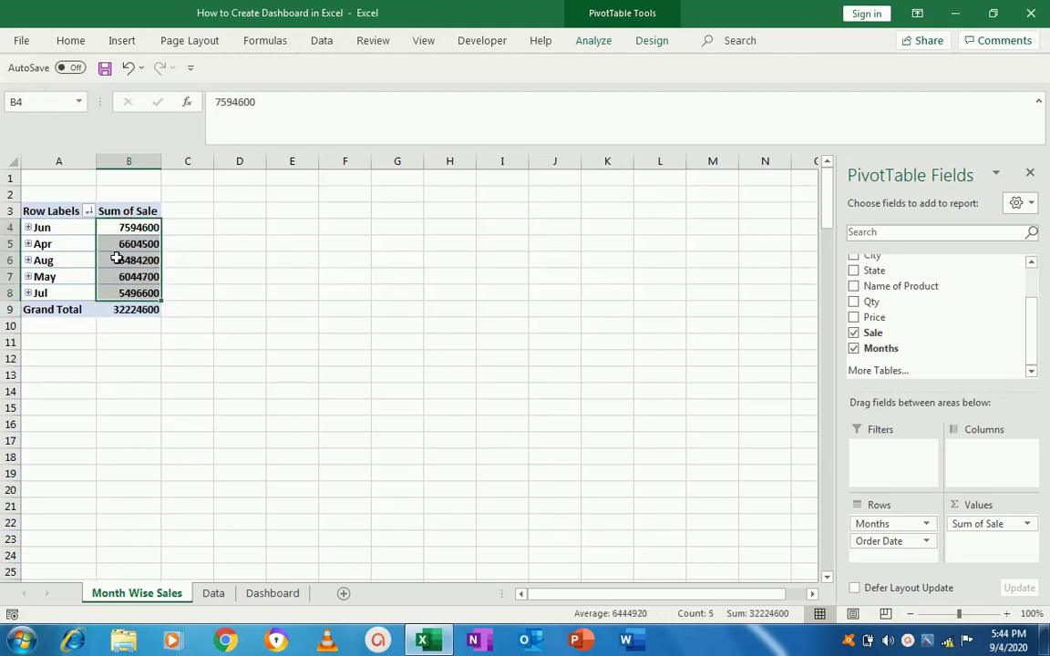
Step: Format the monthly sales as $ Currency with 0 decimal places, e.g. $7,594,600
right_click(116, 259)
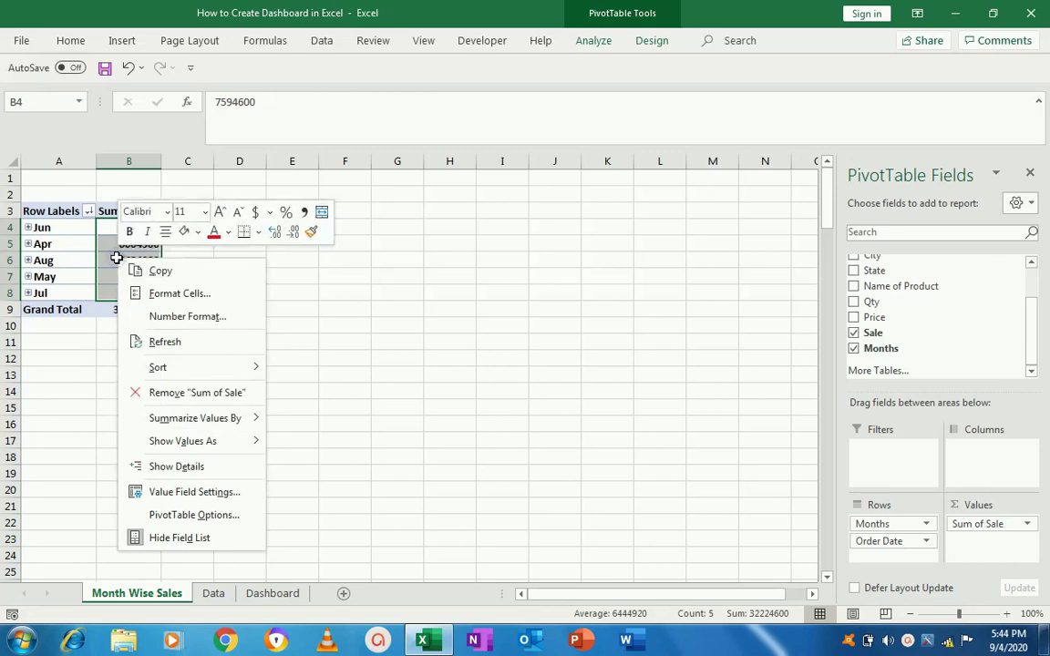
left_click(197, 296)
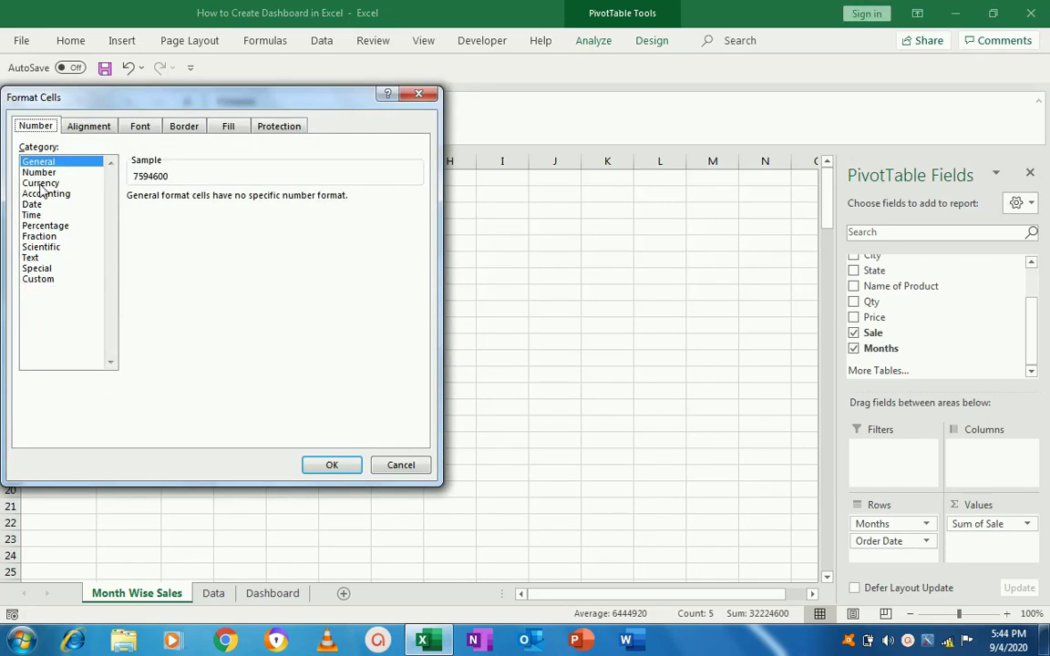
left_click(40, 184)
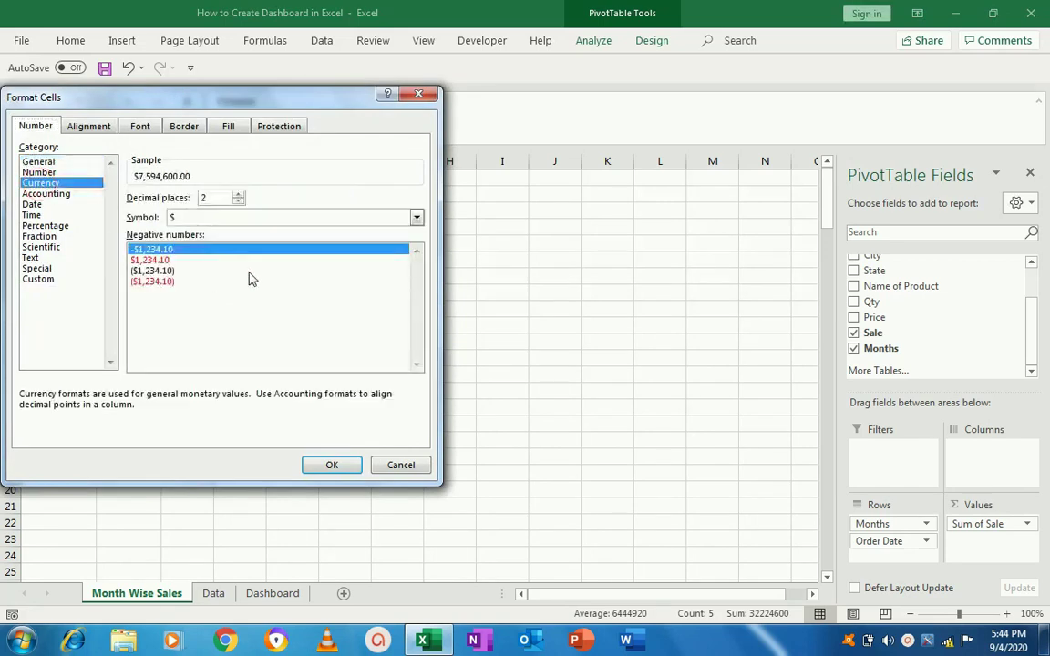
key("BackSpace")
type("0")
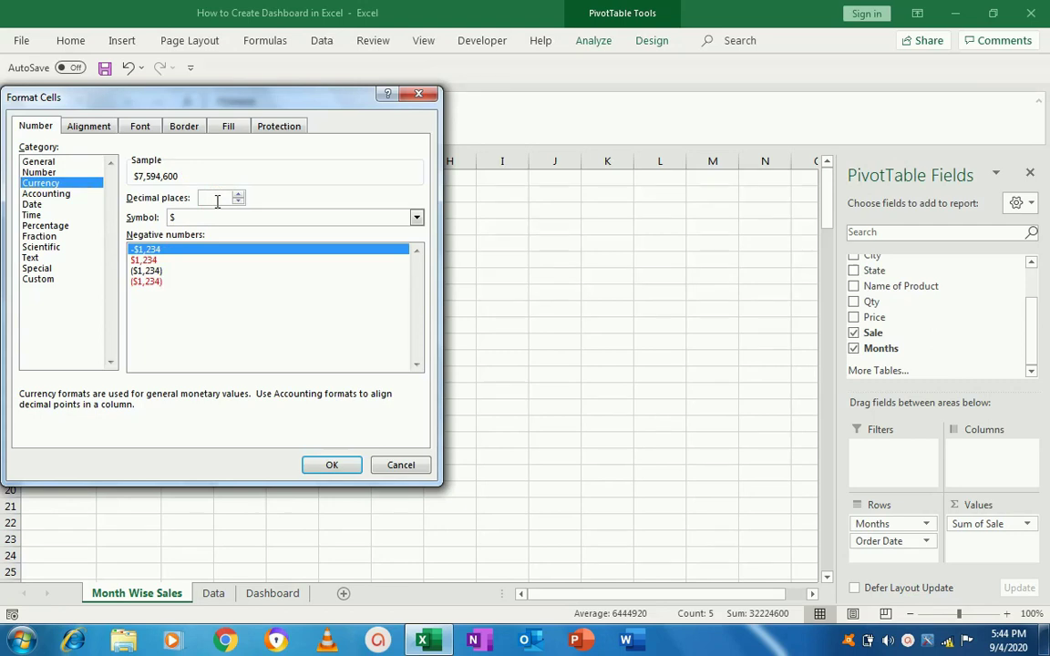
left_click(336, 465)
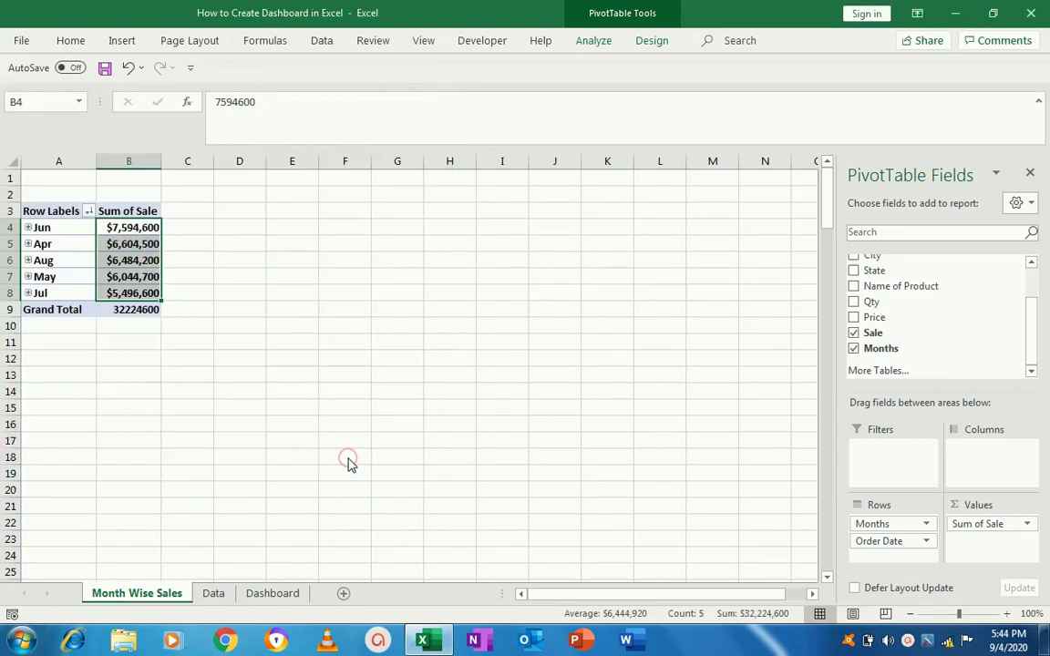
left_click(200, 234)
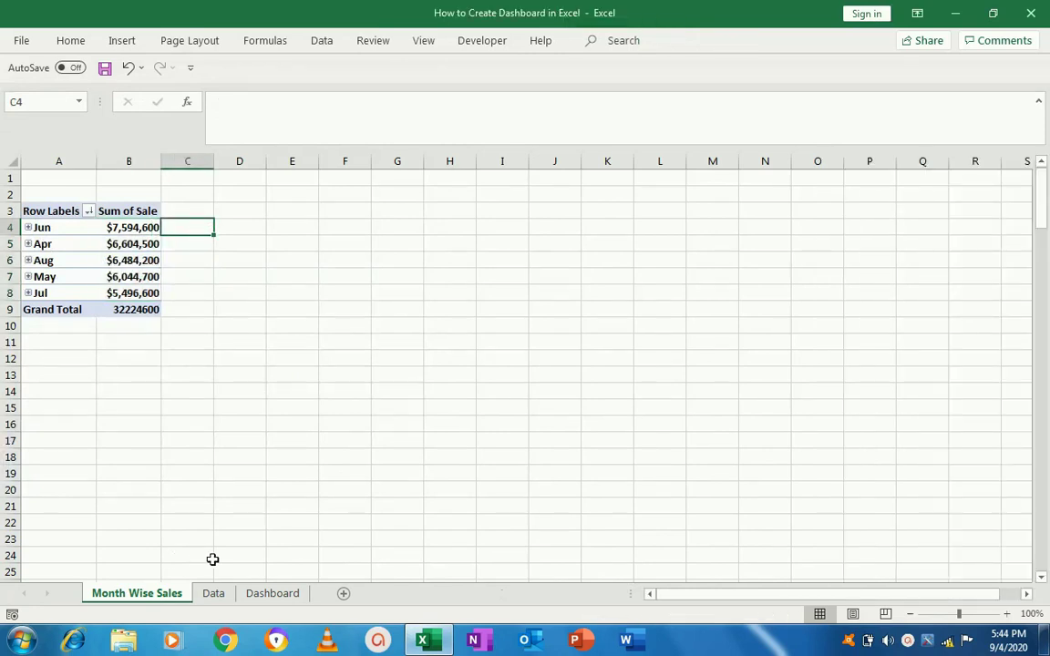
left_click(213, 592)
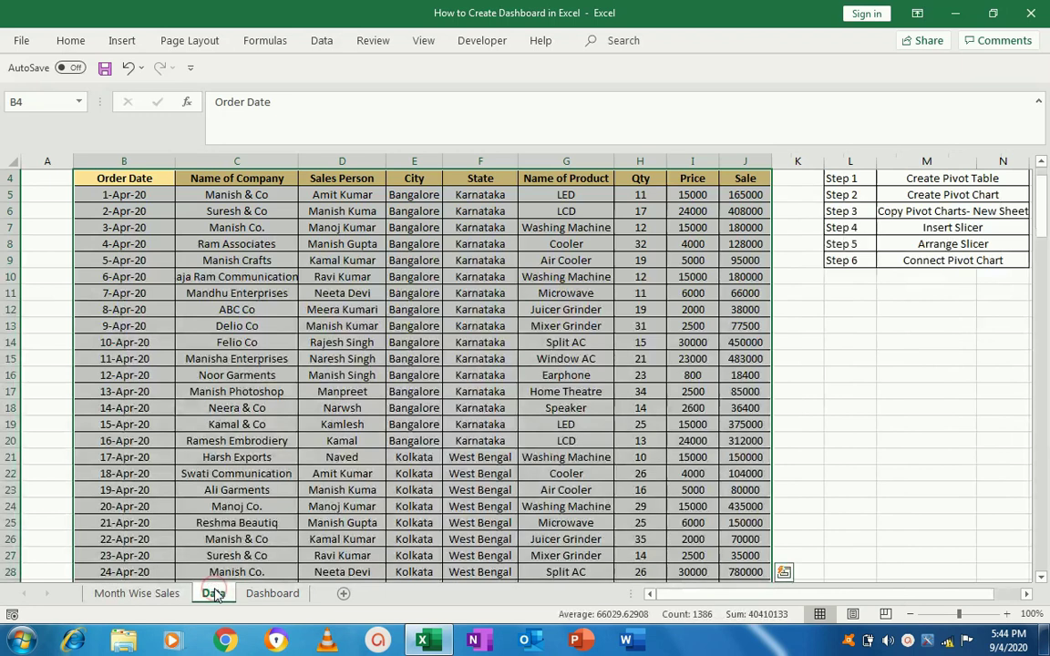
Step: Insert a new PivotTable from the order data on a new worksheet
left_click(121, 40)
left_click(32, 94)
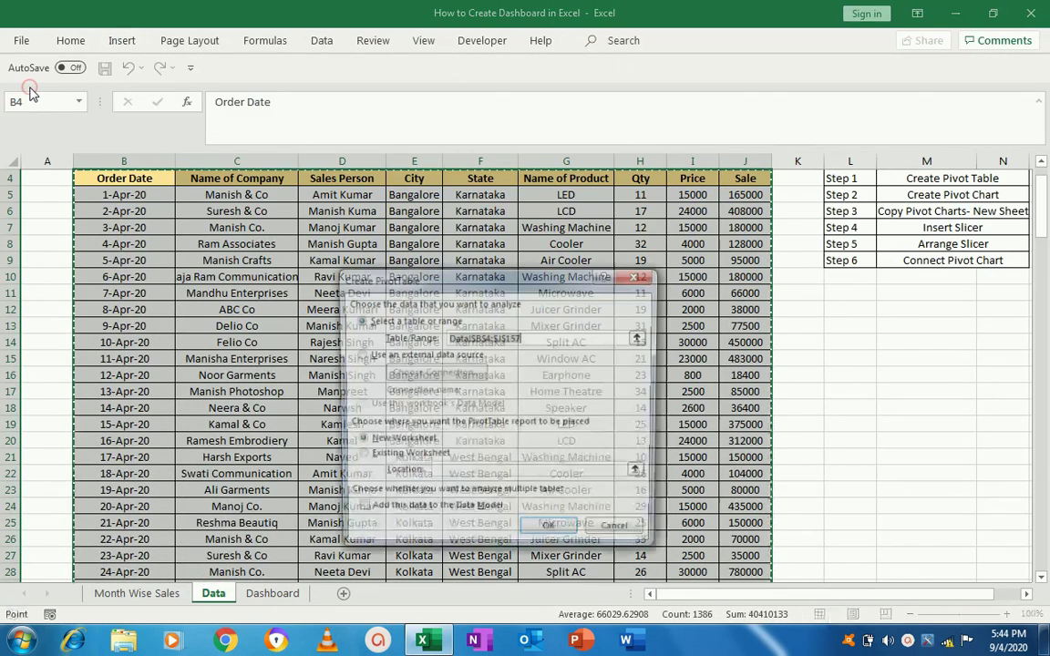
left_click(546, 533)
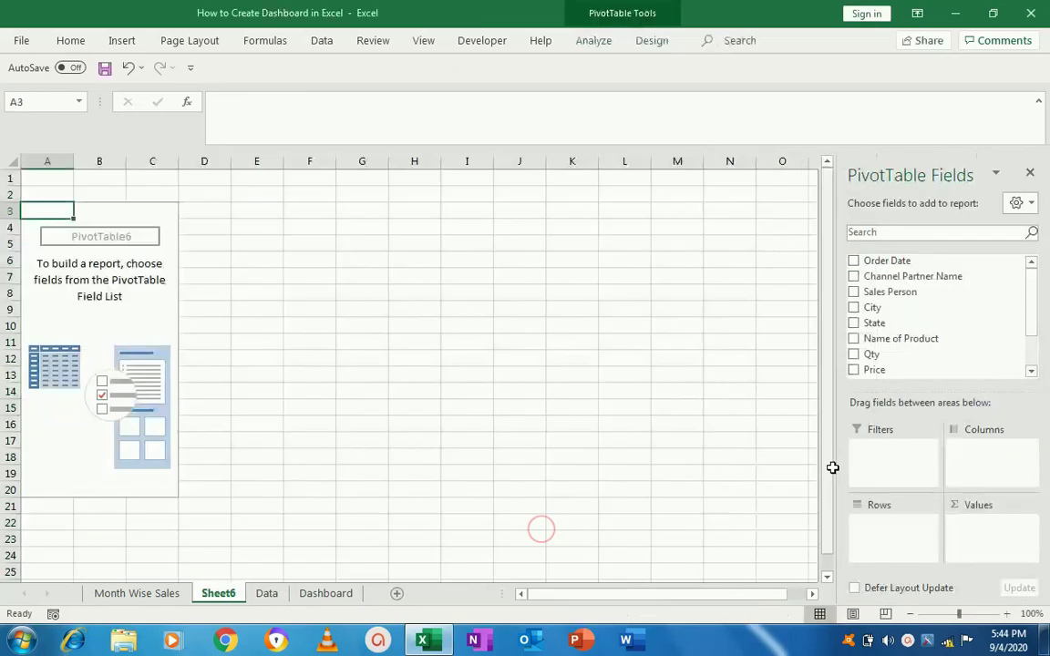
Step: Add Channel Partner Name as rows and Sale as summed values
left_click(854, 277)
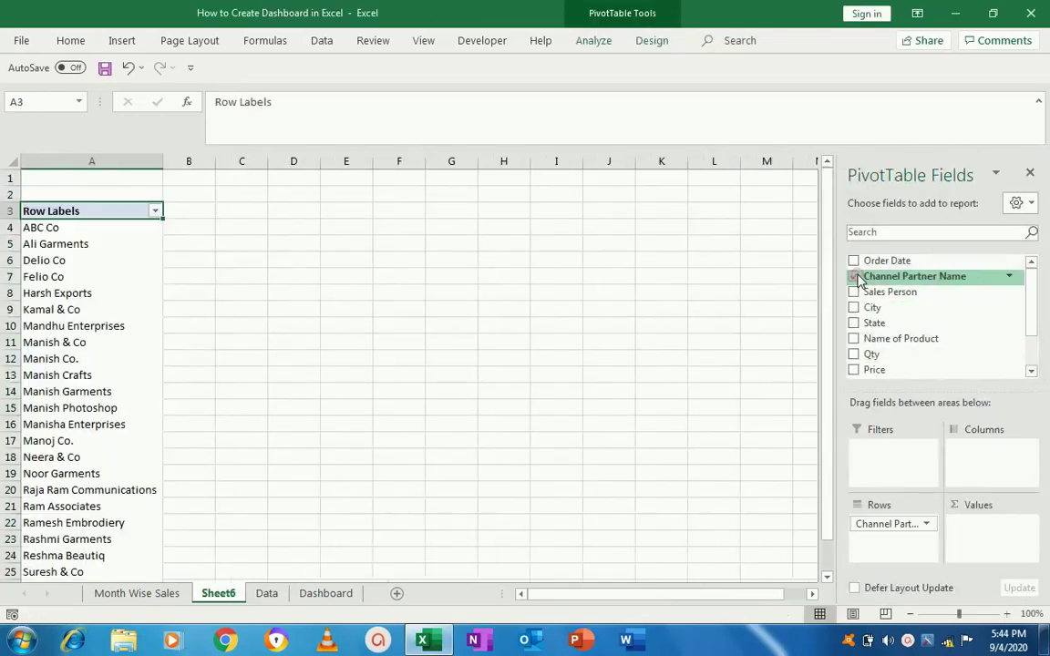
left_click_drag(1026, 311, 1026, 368)
left_click(854, 334)
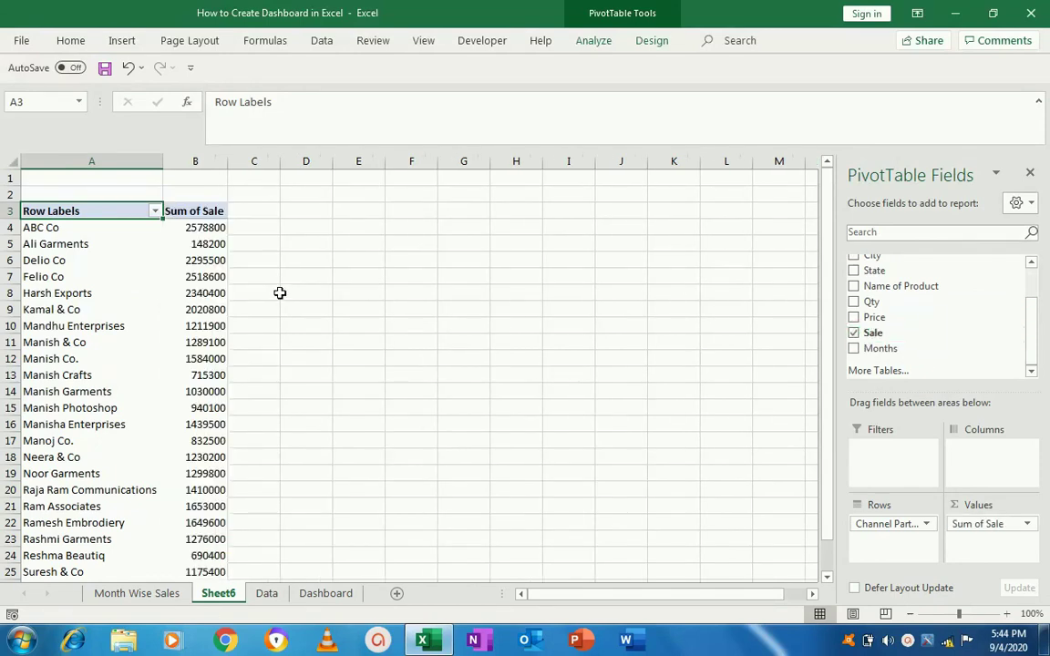
left_click(206, 232)
right_click(198, 277)
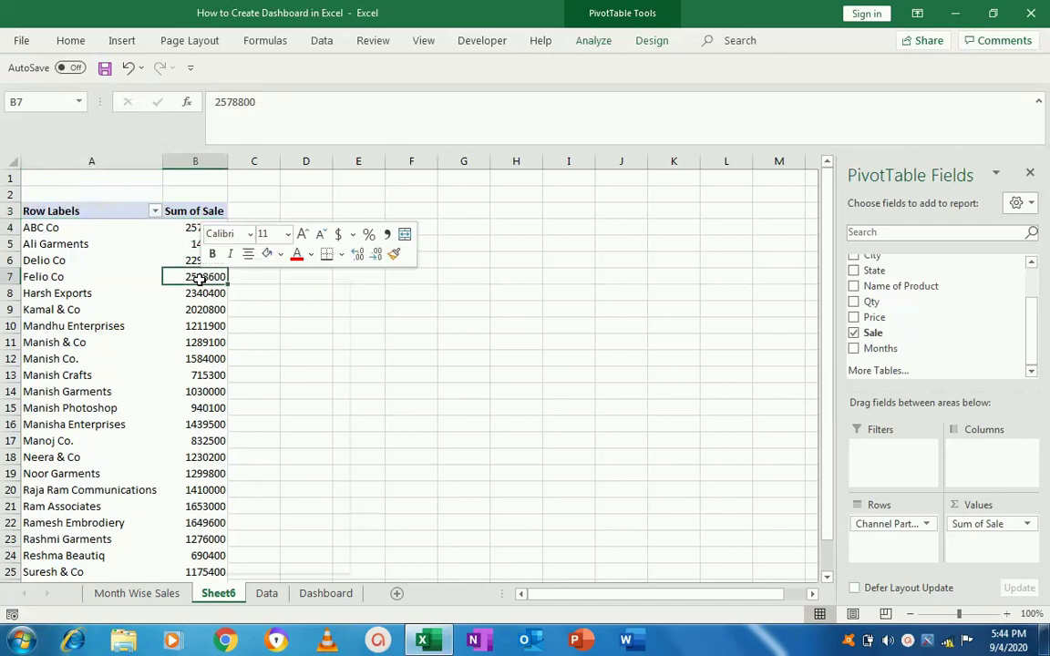
mouse_move(241, 389)
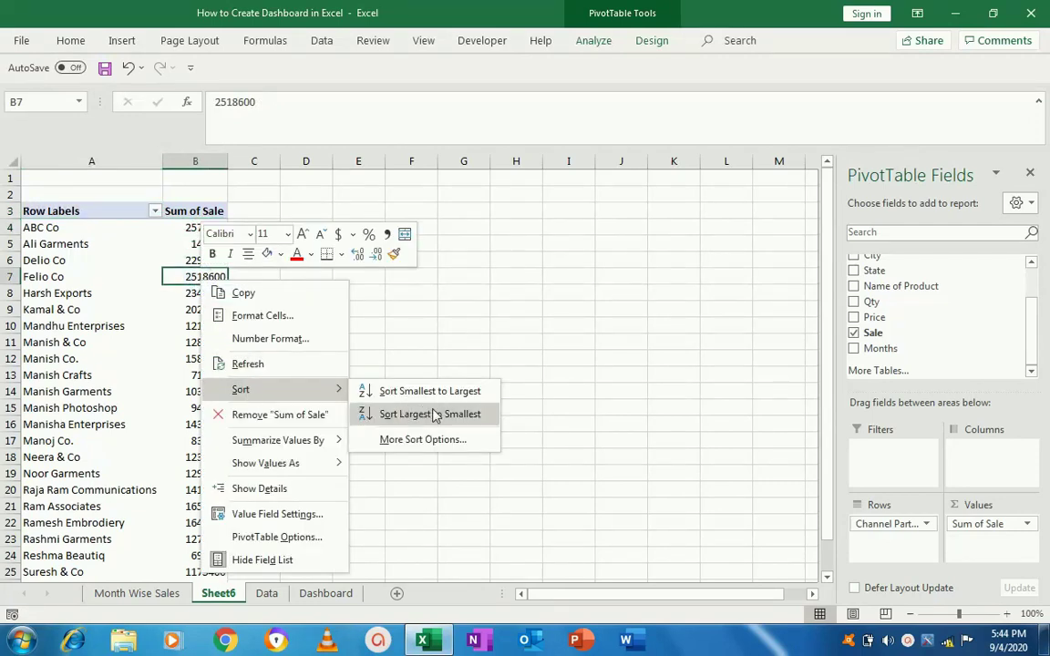
Step: Sort partners by Sum of Sale largest first and apply a Top 10 value filter
left_click(438, 416)
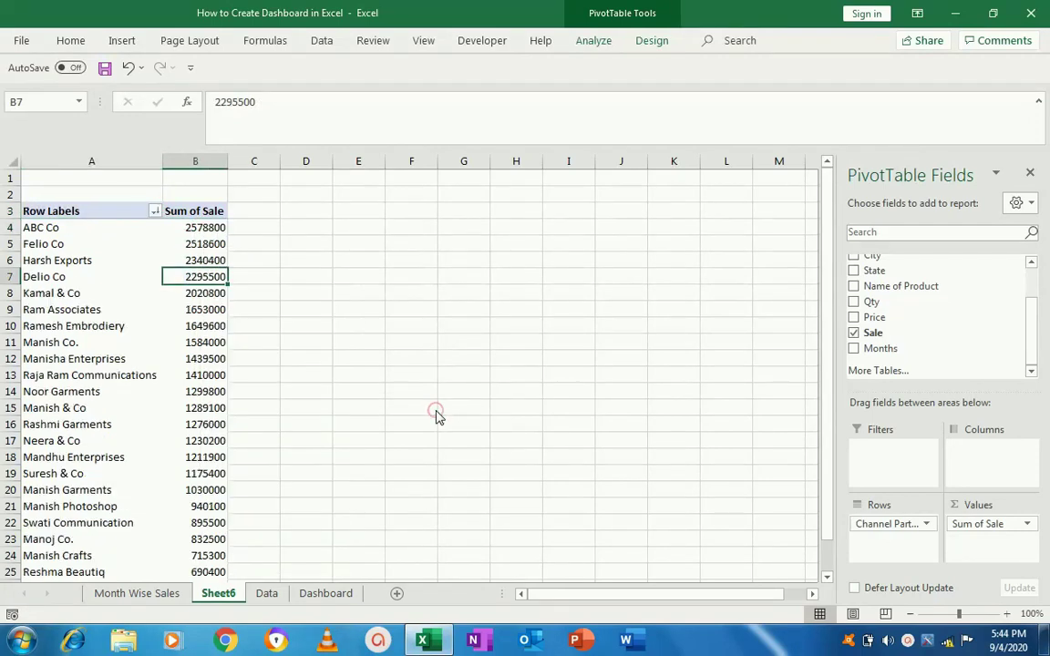
left_click(206, 229)
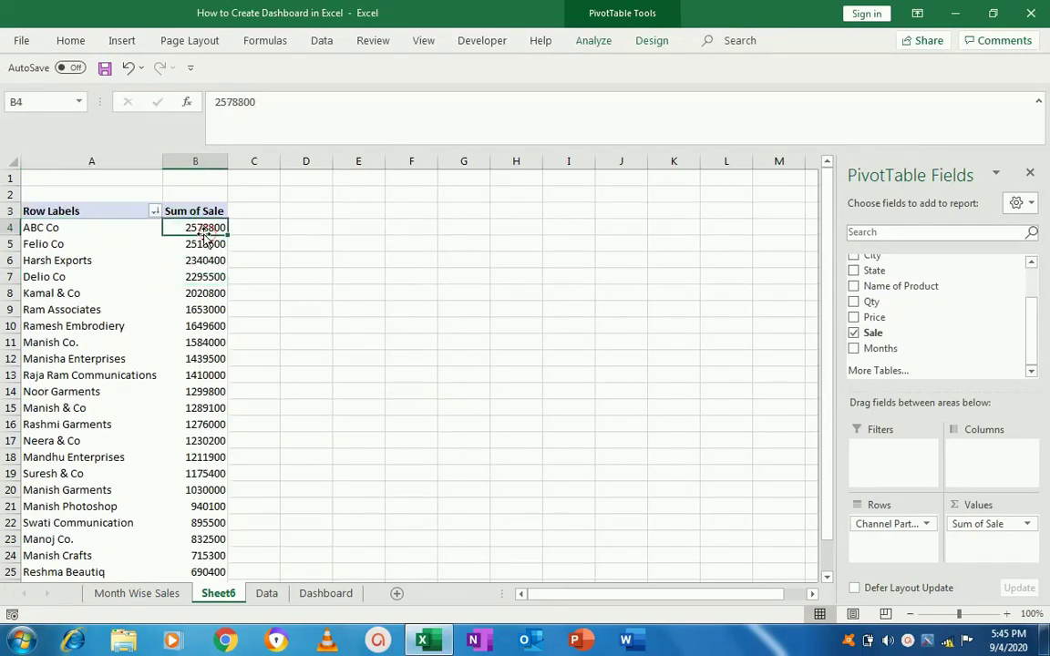
left_click(155, 212)
mouse_move(141, 343)
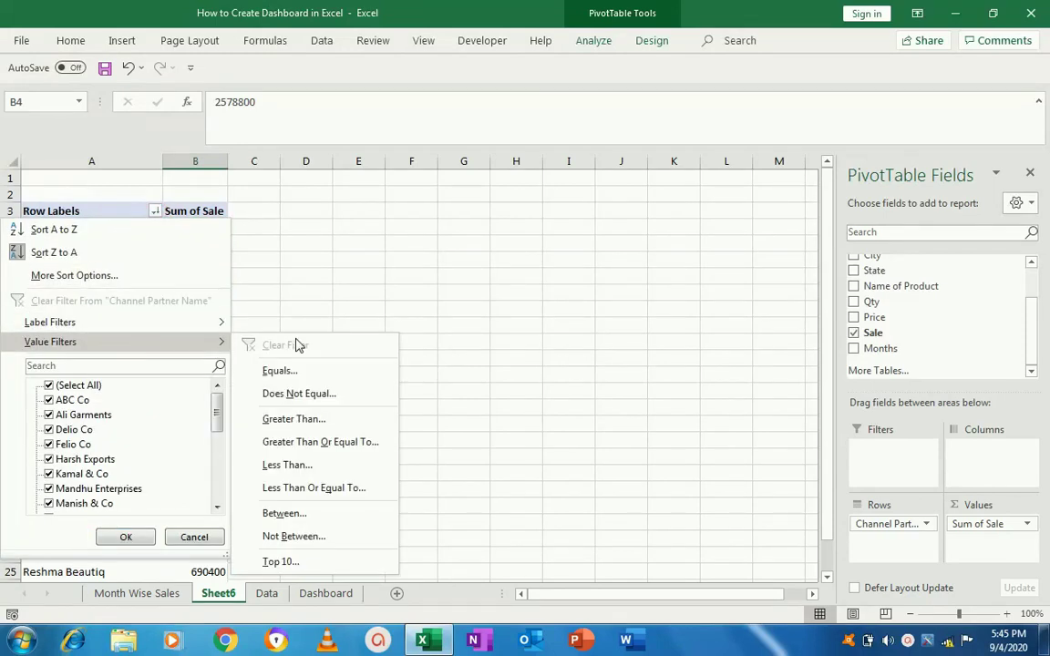
left_click(283, 562)
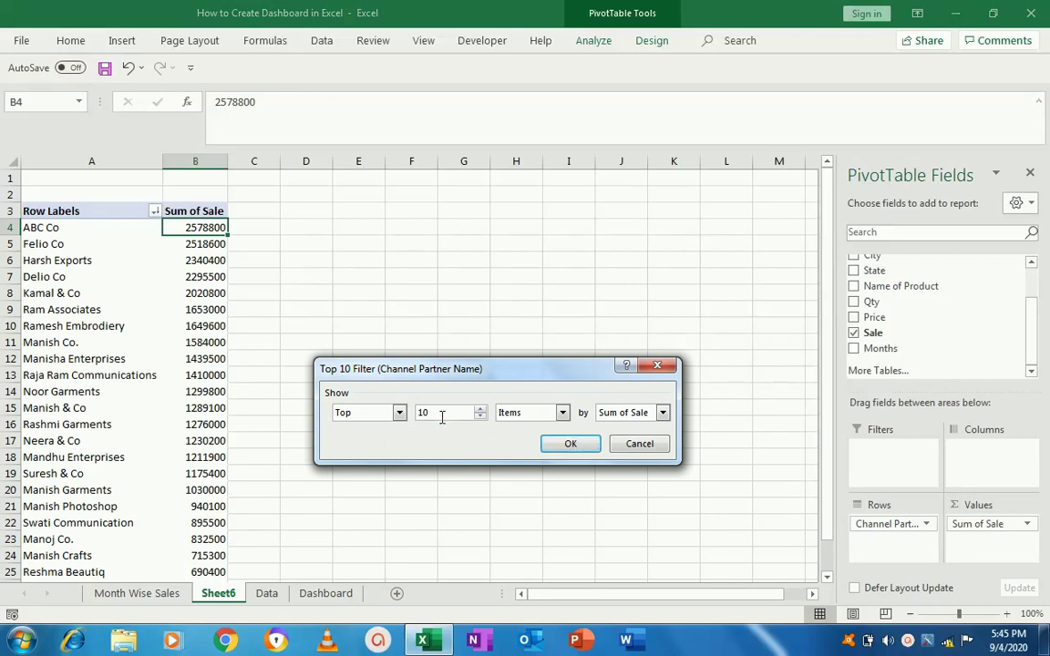
left_click(572, 445)
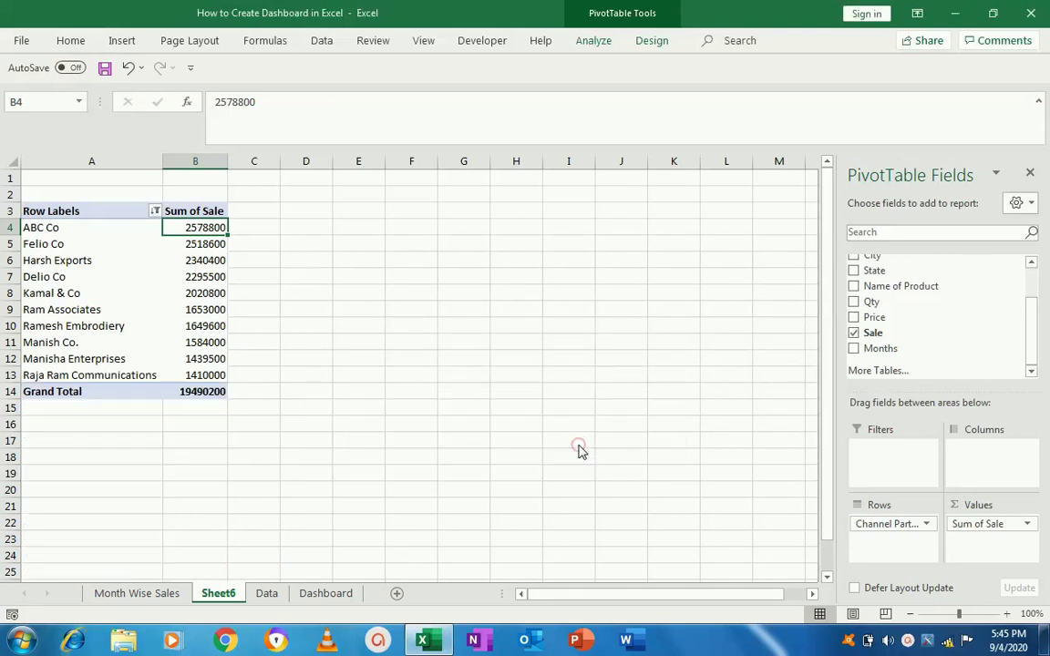
Step: Select the ten partner sales values, then return to cell B4
left_click(115, 226)
key("Right")
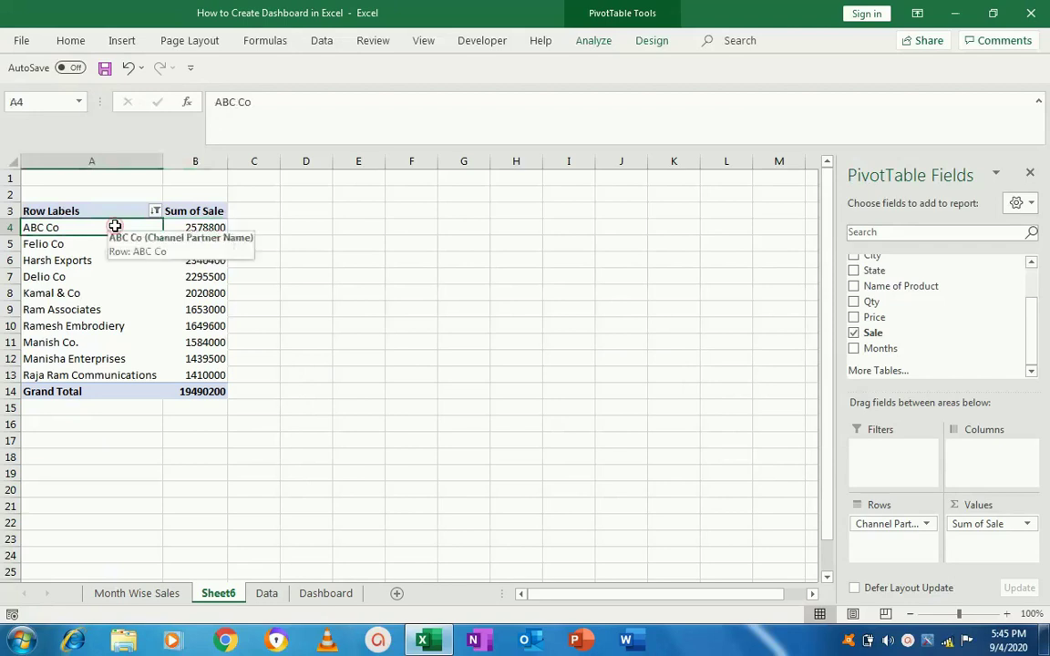
key("shift+Down")
key("shift+Down")
key("shift+Down")
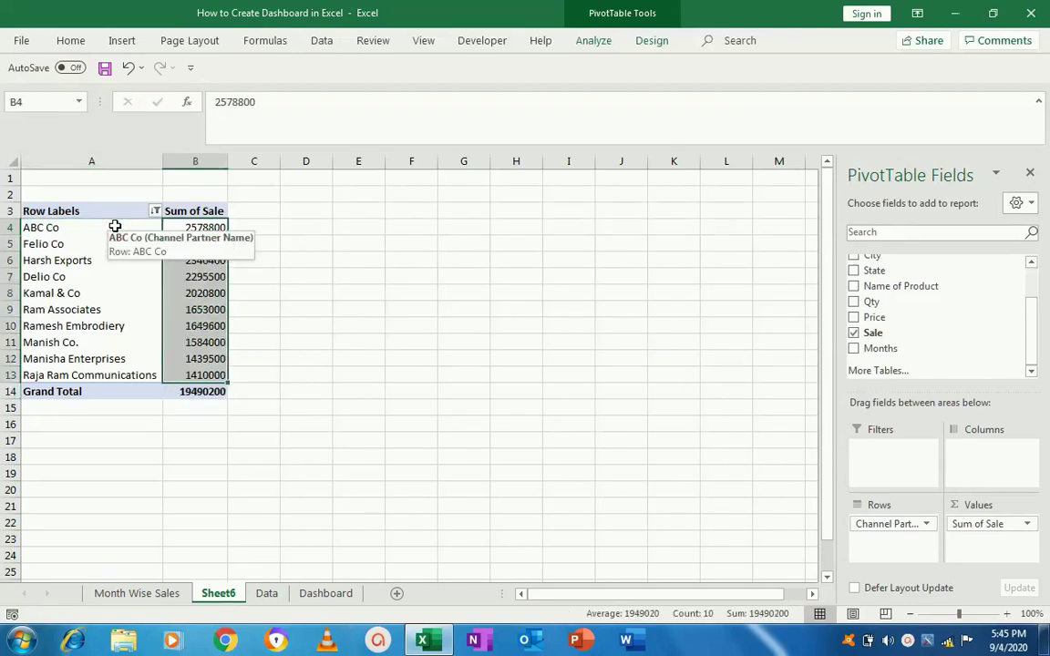
left_click(114, 226)
key("Right")
key("Down")
key("Up")
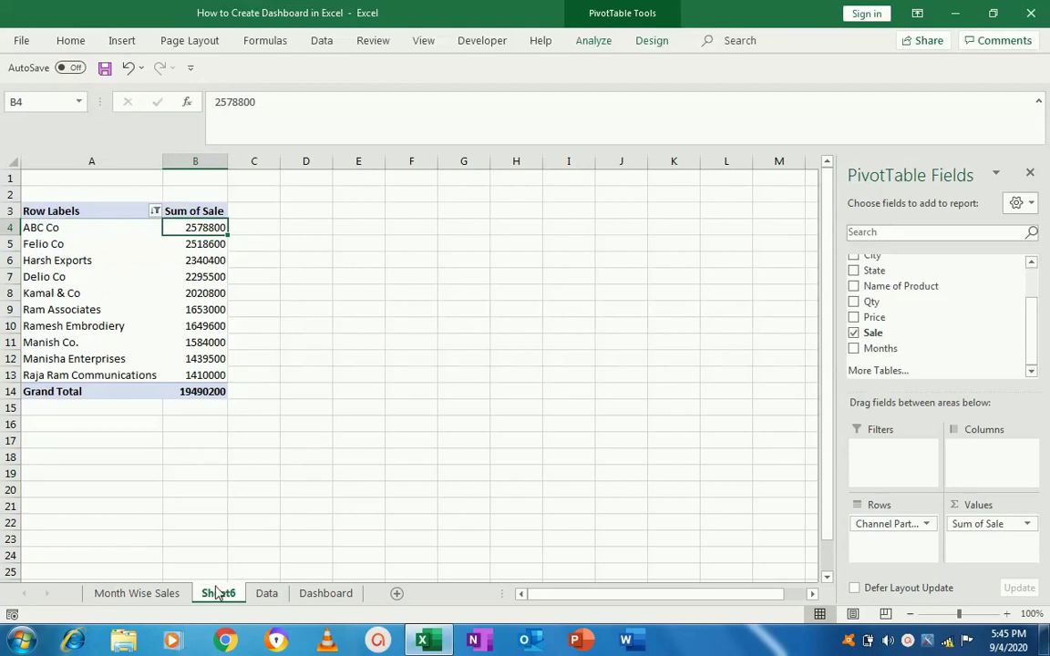
Step: Rename Sheet6, the channel partner sales pivot sheet, to 'Top 10 Co.'
right_click(217, 597)
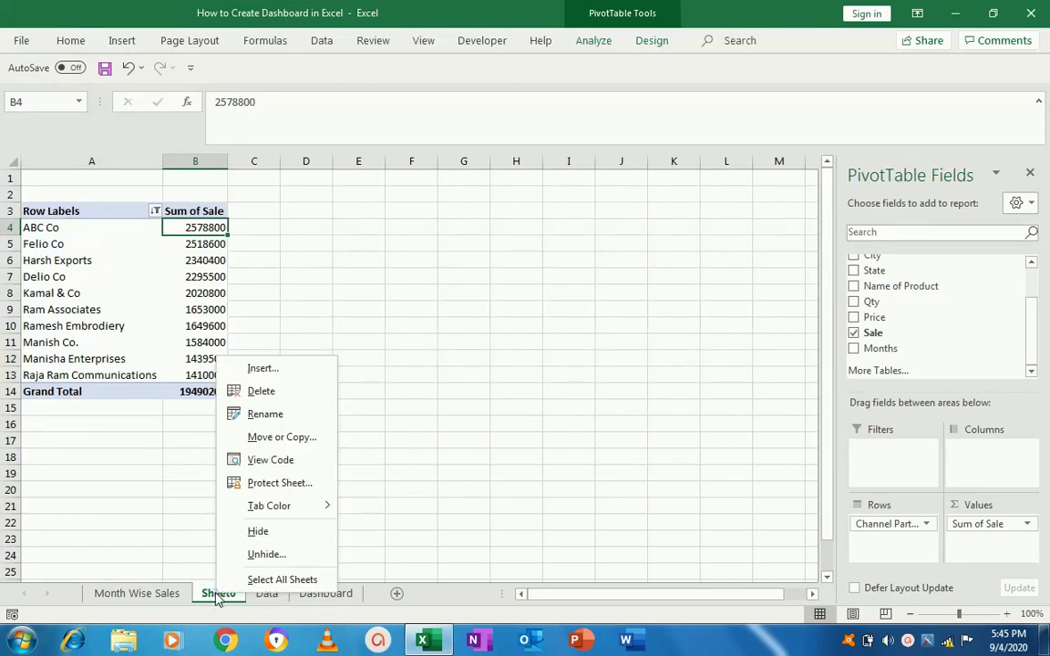
left_click(283, 421)
type("T")
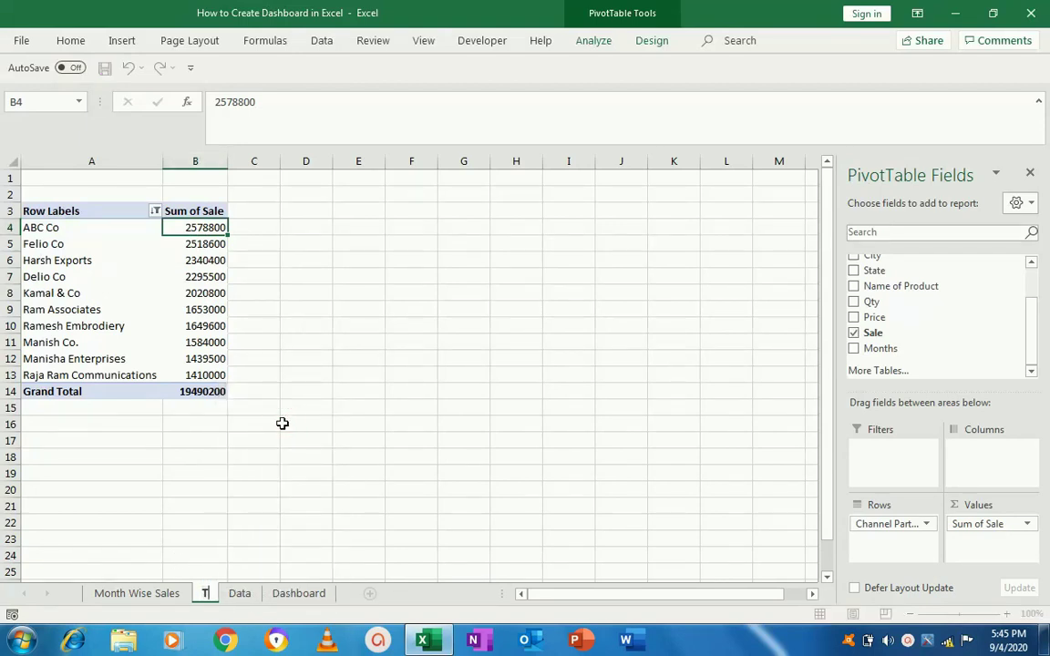
type("op 10 Co.")
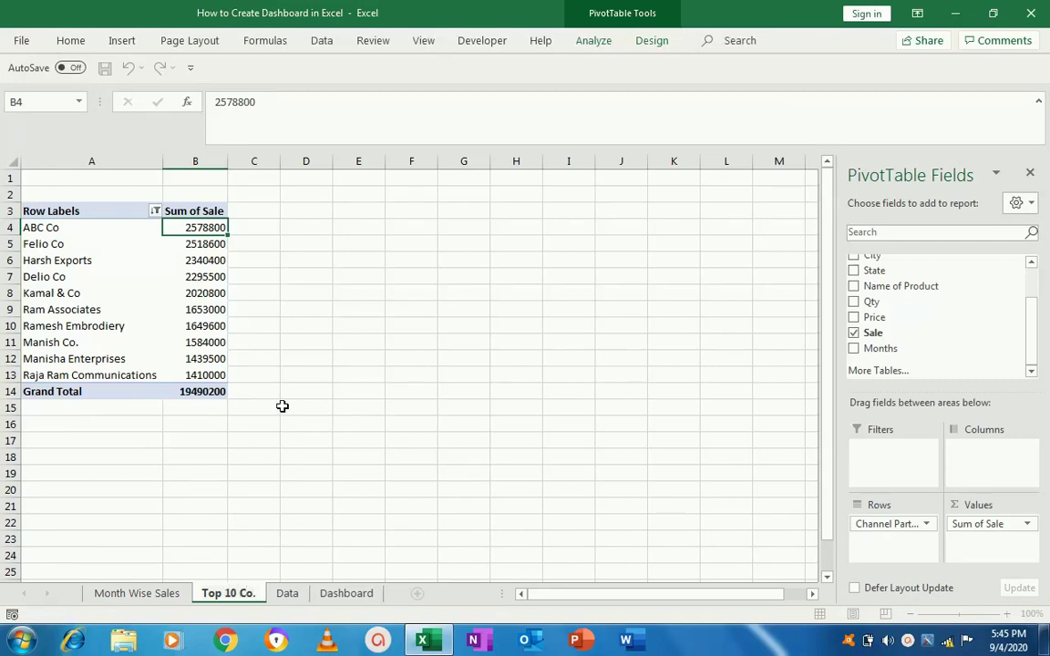
left_click(270, 310)
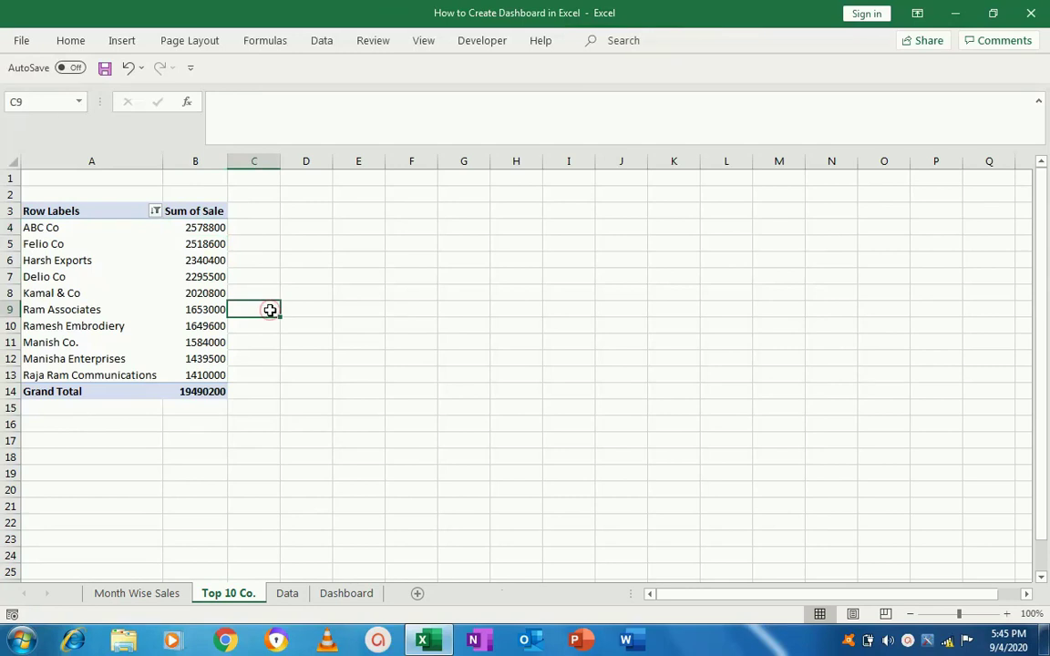
Step: From the Data sheet's orders, create a pivot table on a new sheet
left_click(285, 593)
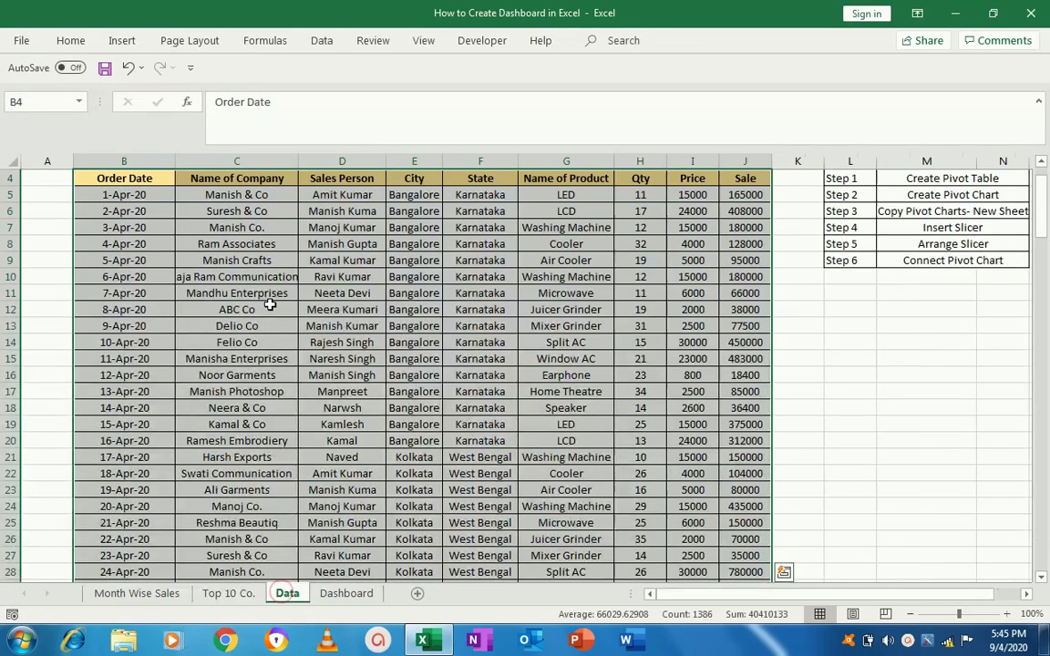
left_click(123, 42)
left_click(41, 95)
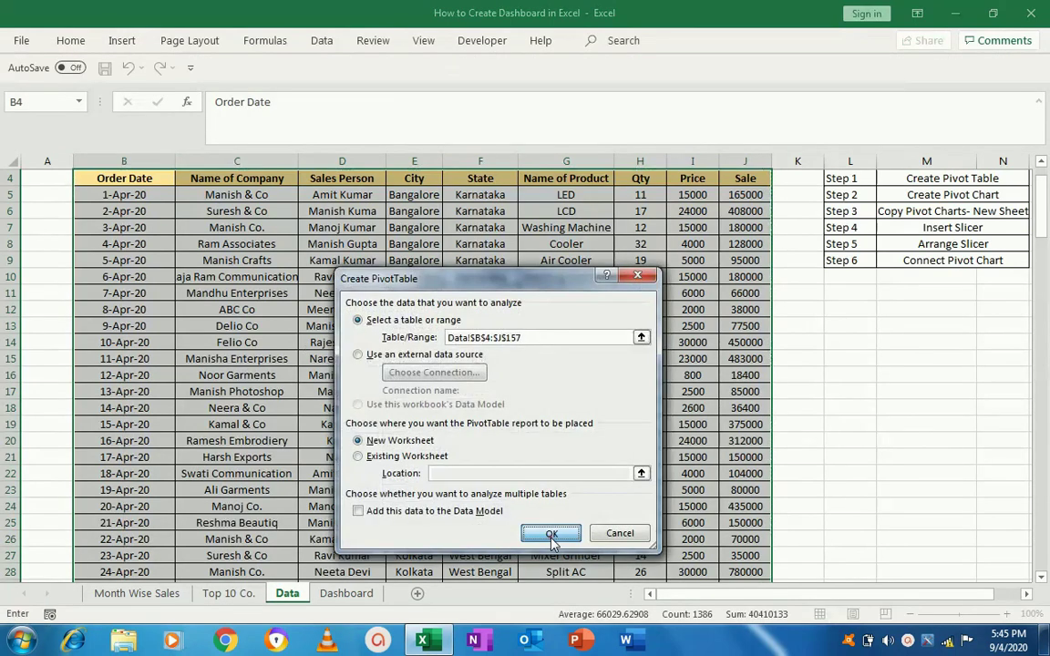
left_click(548, 533)
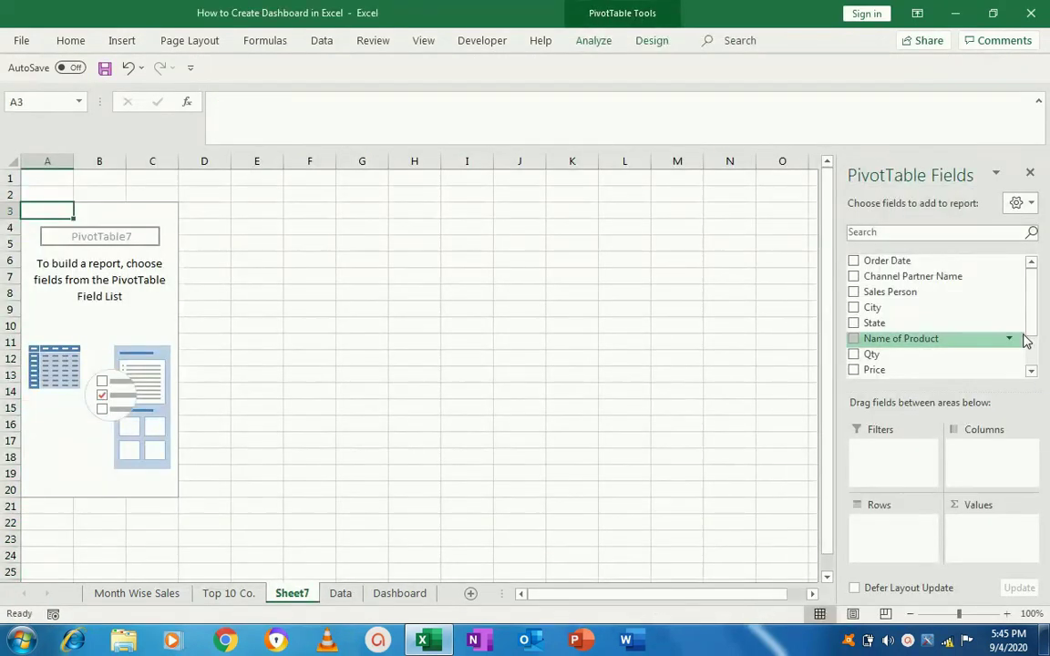
Step: Lay out the pivot with Sales Person rows, Months columns and Sum of Sale values
left_click(853, 292)
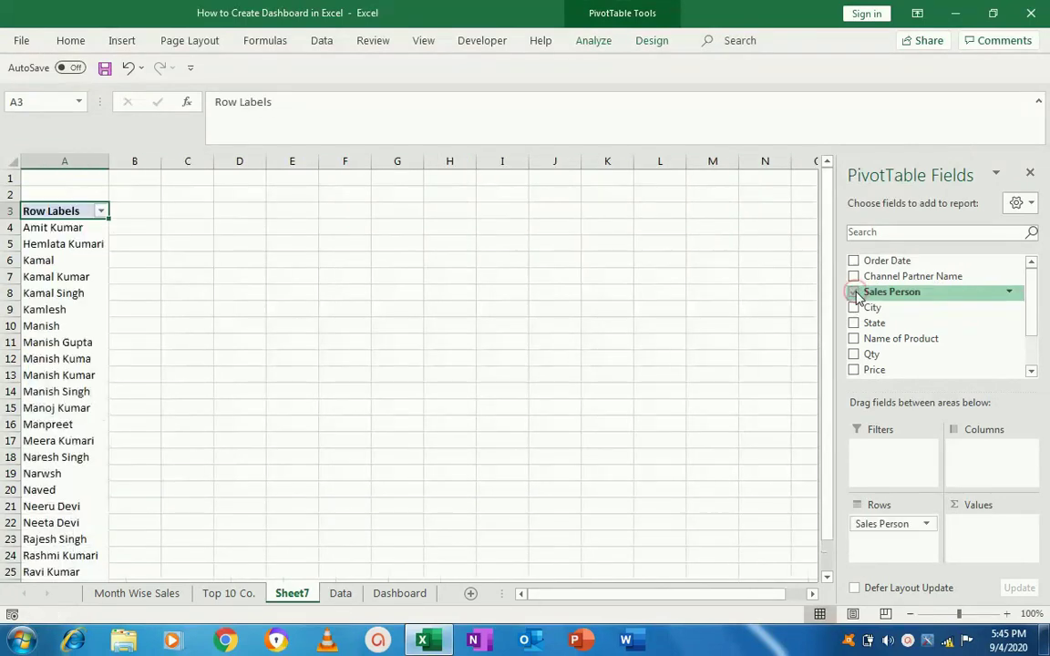
left_click_drag(1032, 301, 1031, 328)
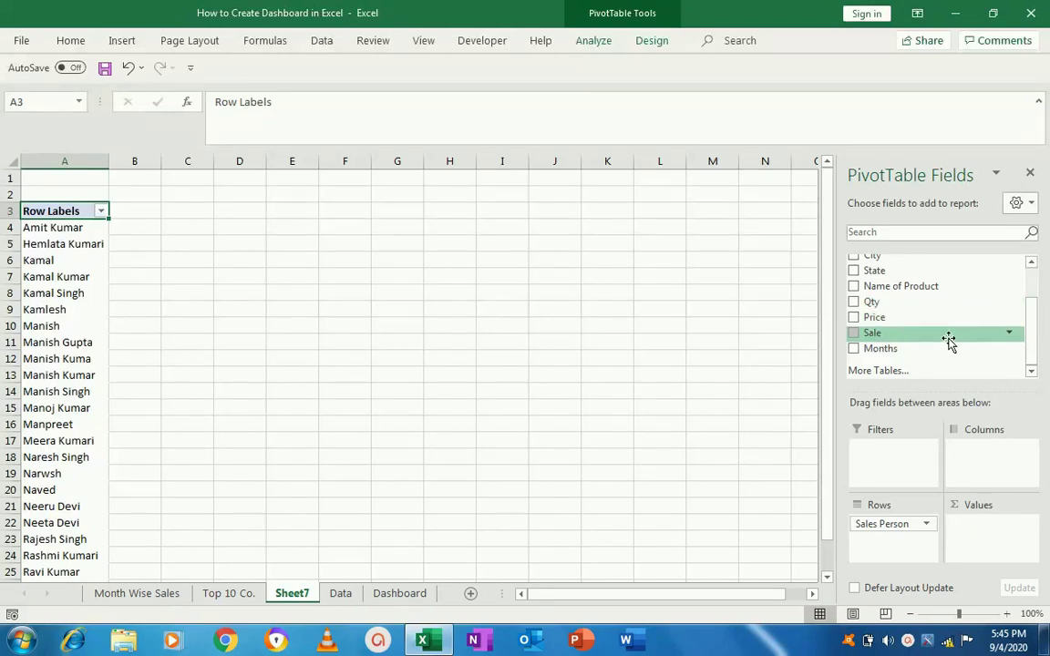
left_click_drag(916, 346, 981, 454)
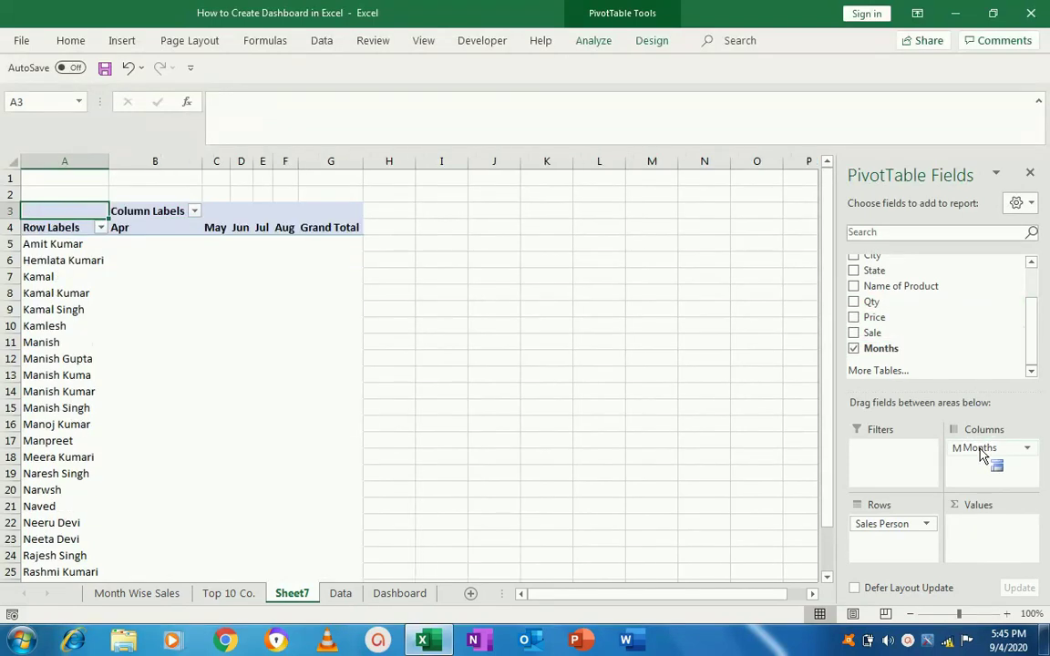
left_click(855, 332)
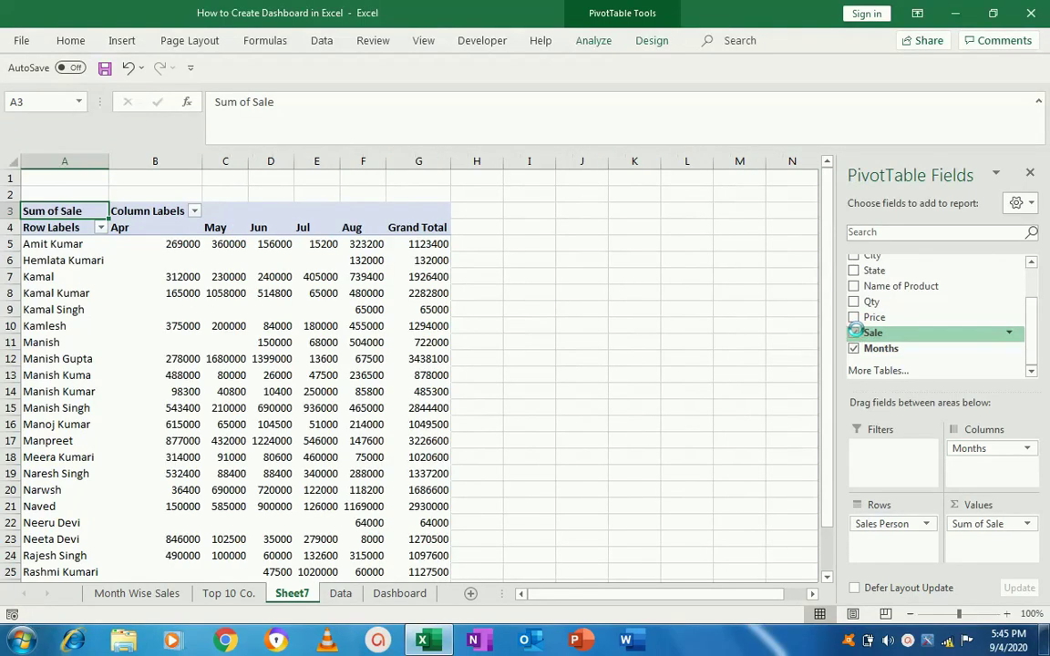
left_click(179, 247)
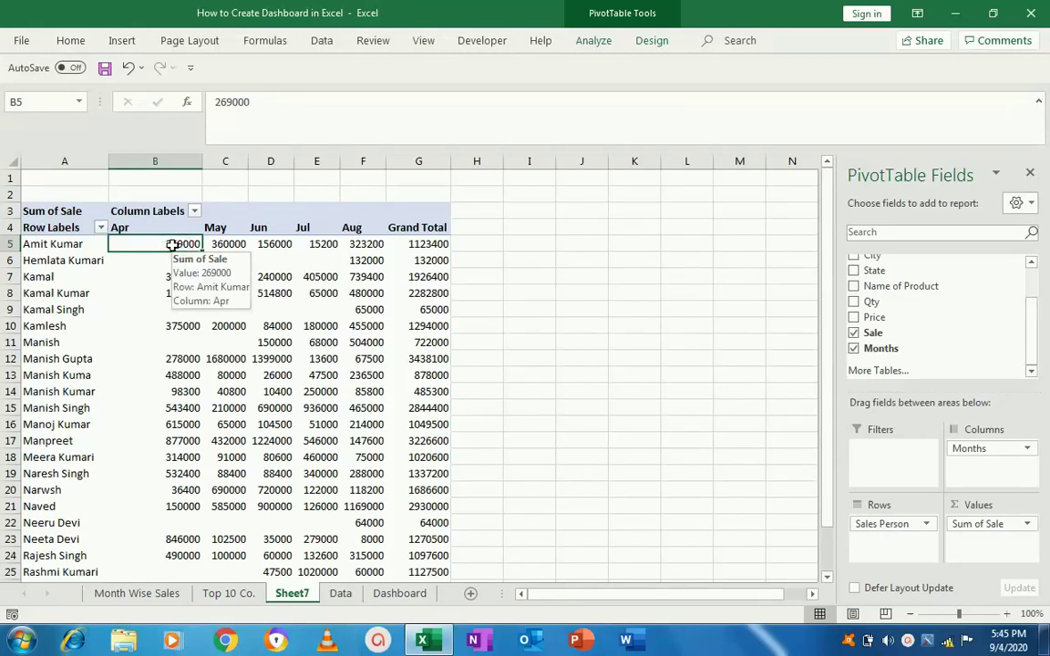
Step: Sort salespeople by April sales descending, rename Sheet7 'Salesperson Data', then return to Data
right_click(172, 245)
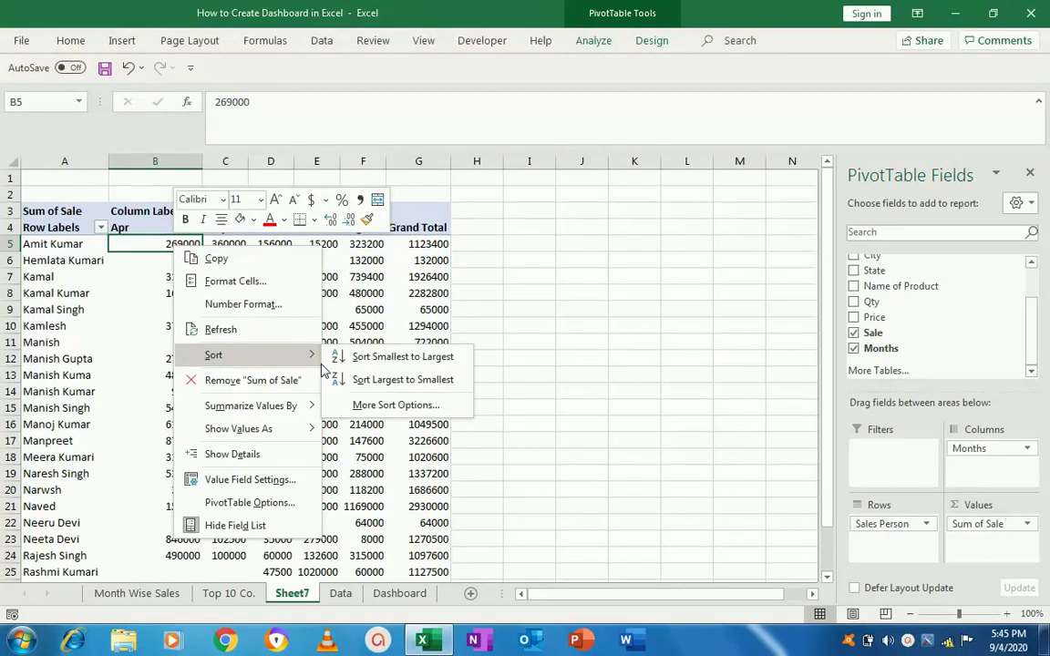
left_click(402, 379)
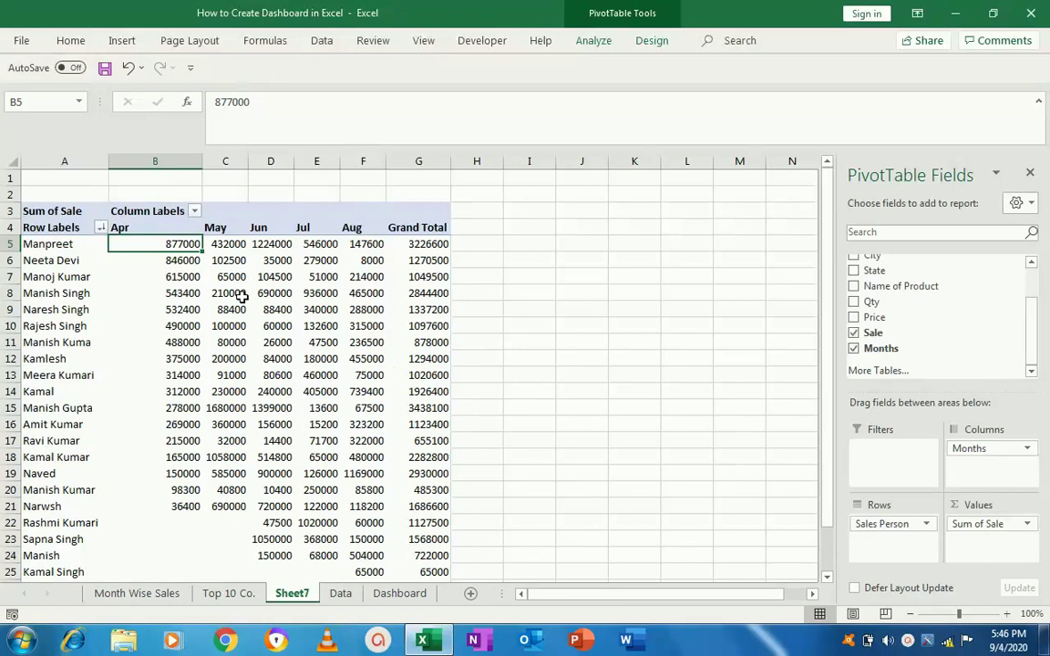
right_click(292, 598)
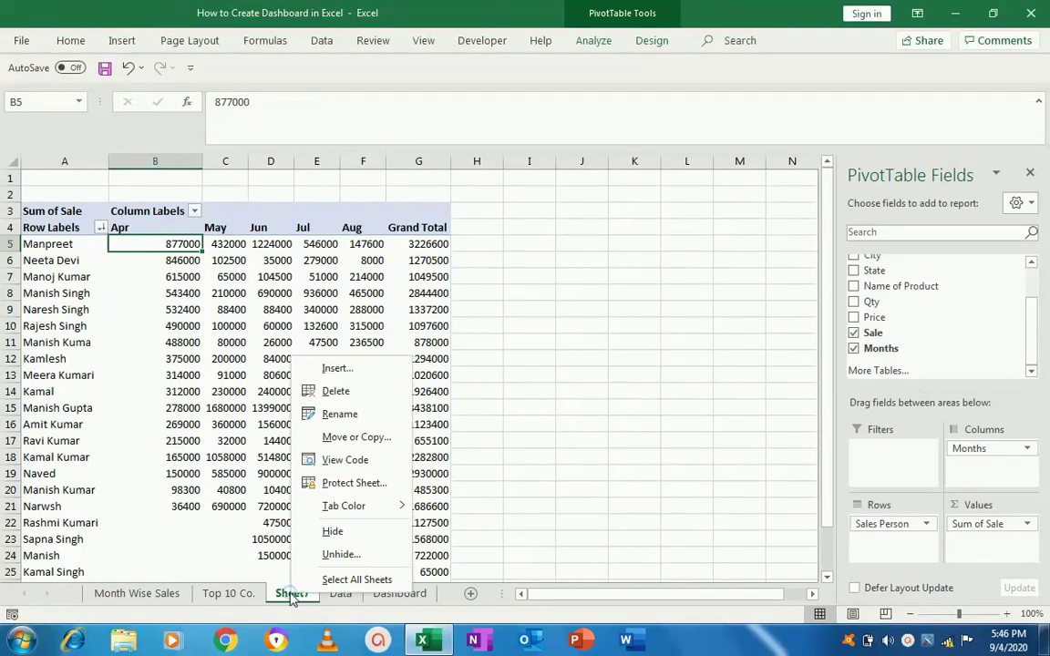
left_click(348, 415)
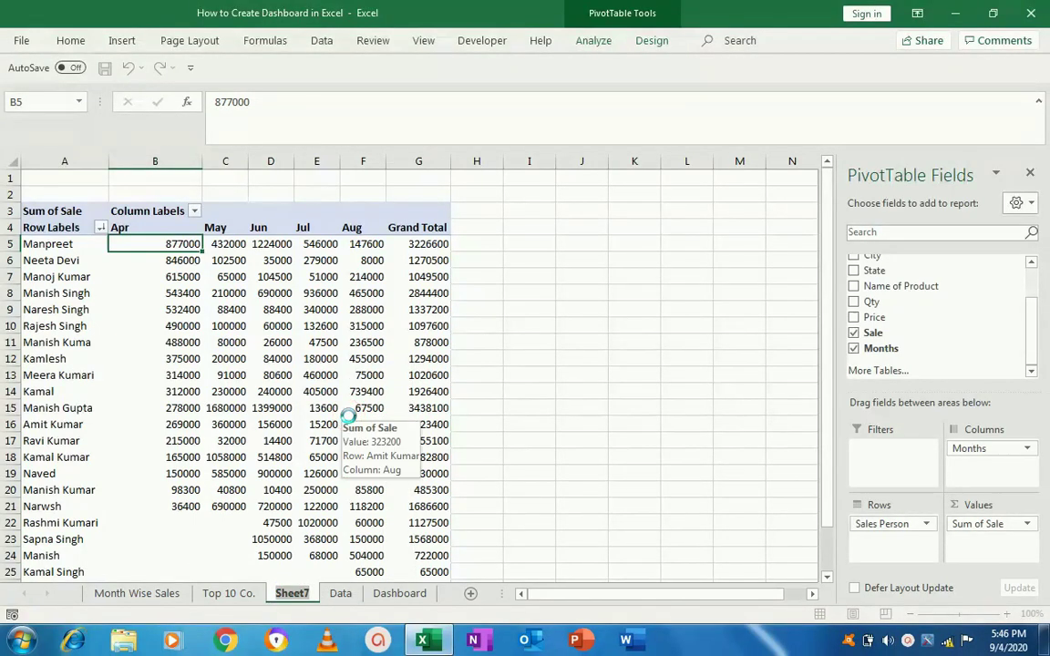
type("Sales")
key("Return")
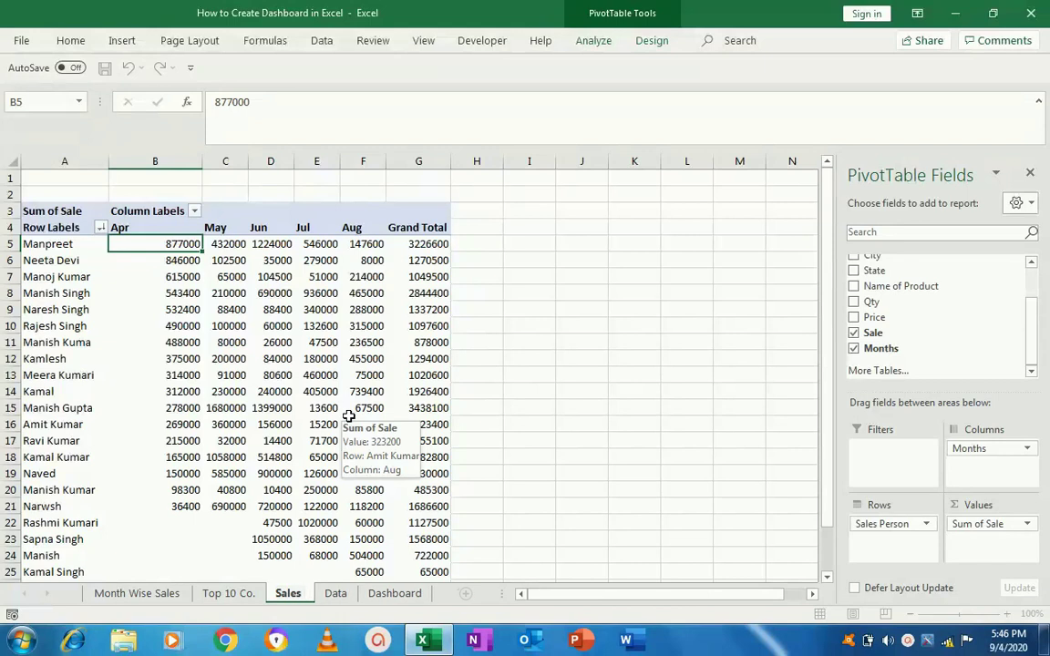
type("Da")
key("BackSpace")
key("BackSpace")
key("BackSpace")
type("person Da")
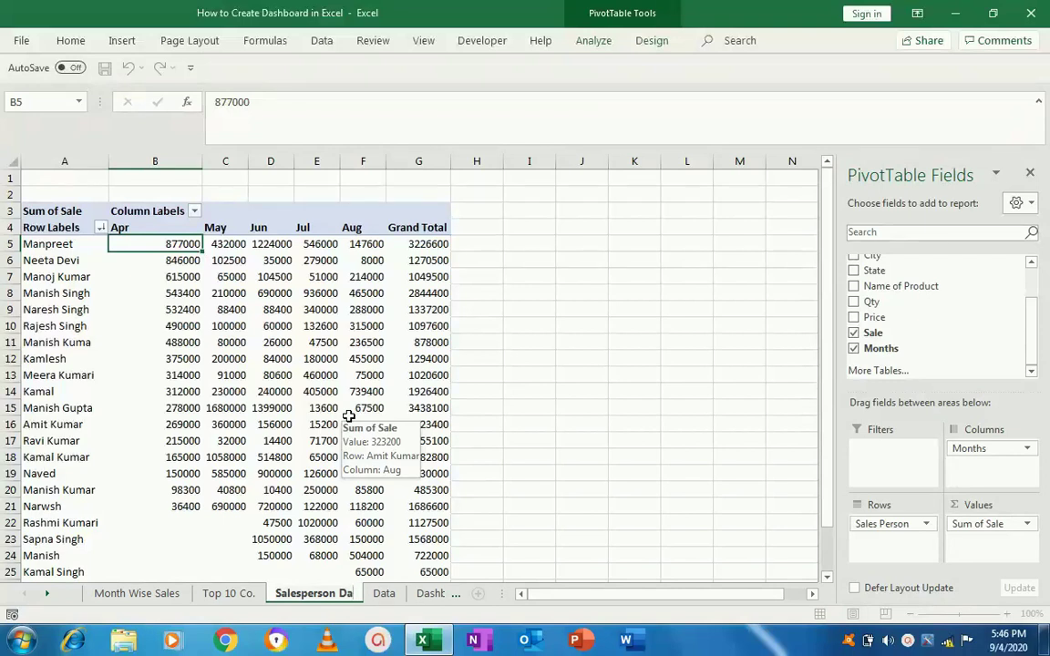
type("sta")
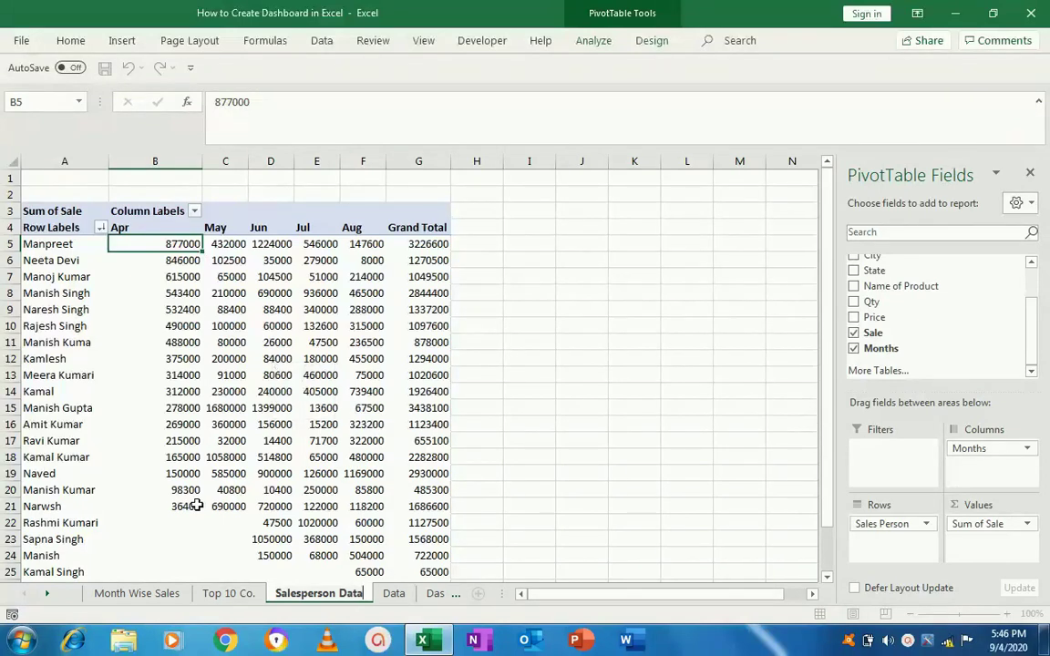
left_click(392, 597)
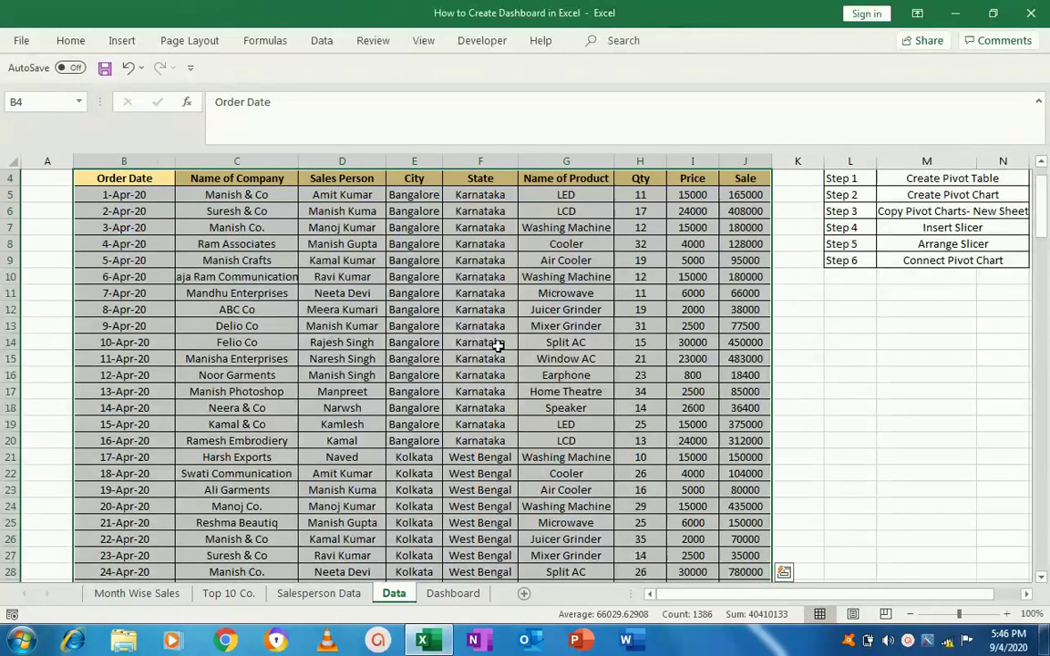
Step: Create a new-sheet pivot table summing Sale by State from the order data
left_click(121, 40)
left_click(33, 96)
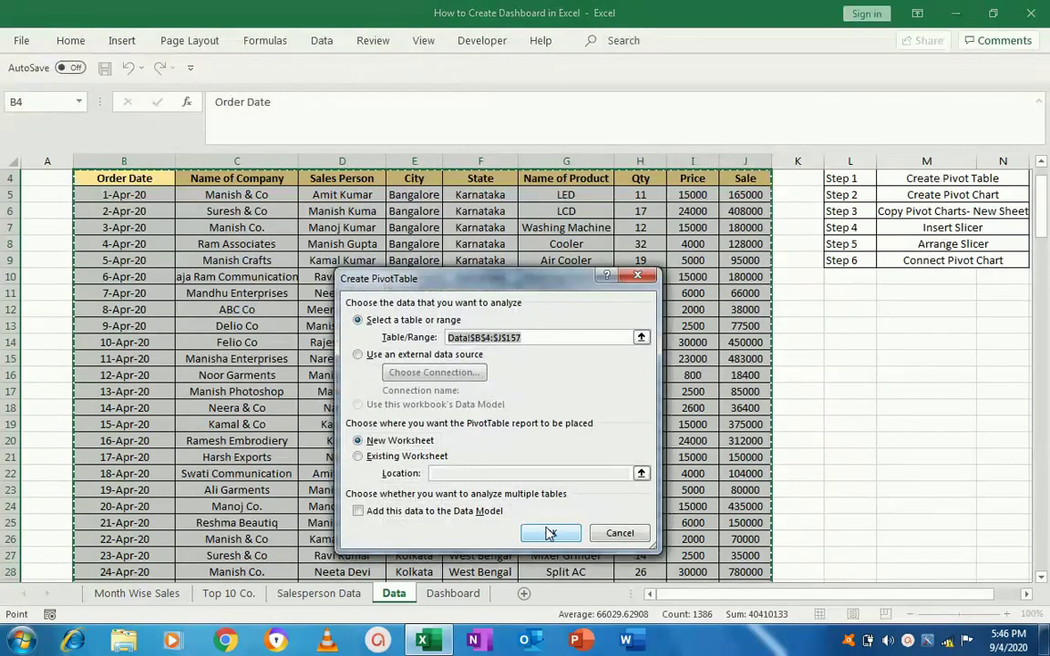
left_click(547, 530)
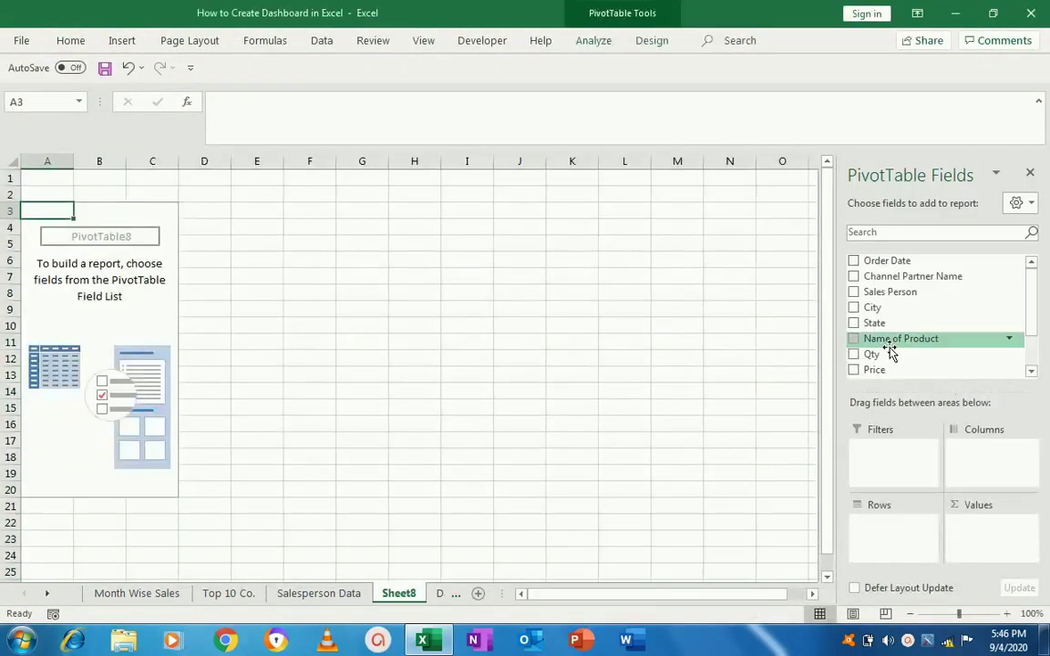
left_click(853, 324)
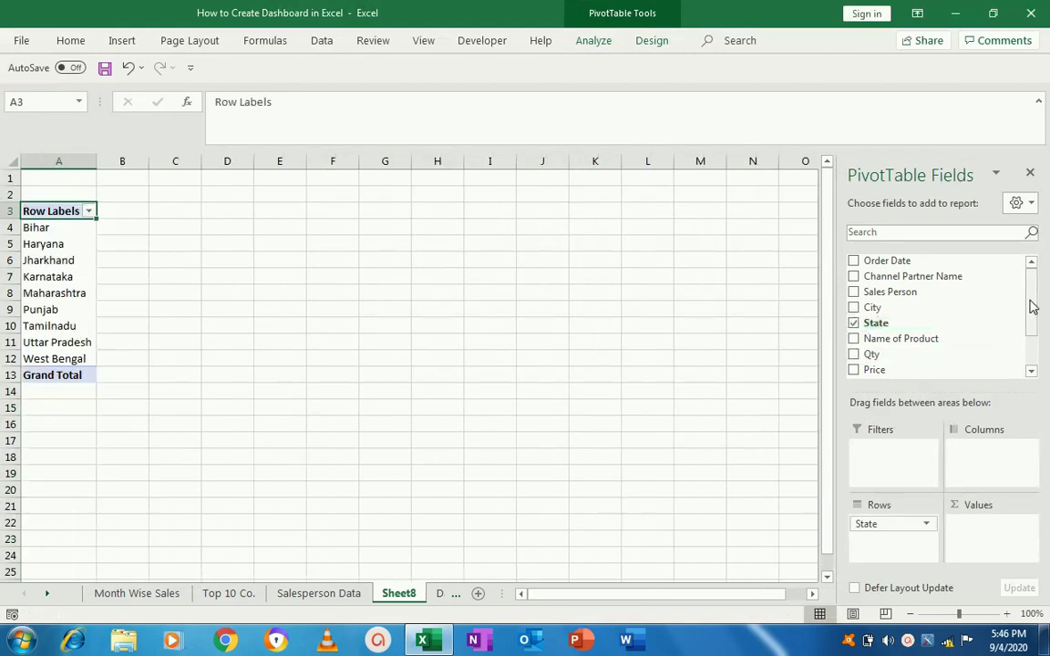
left_click(775, 453)
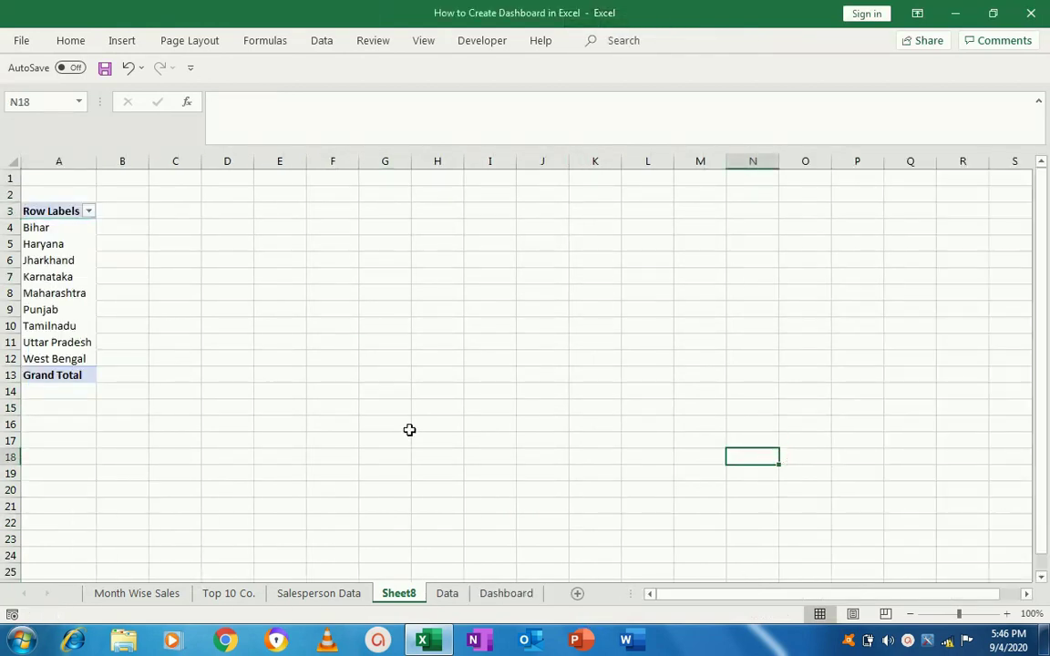
left_click(70, 278)
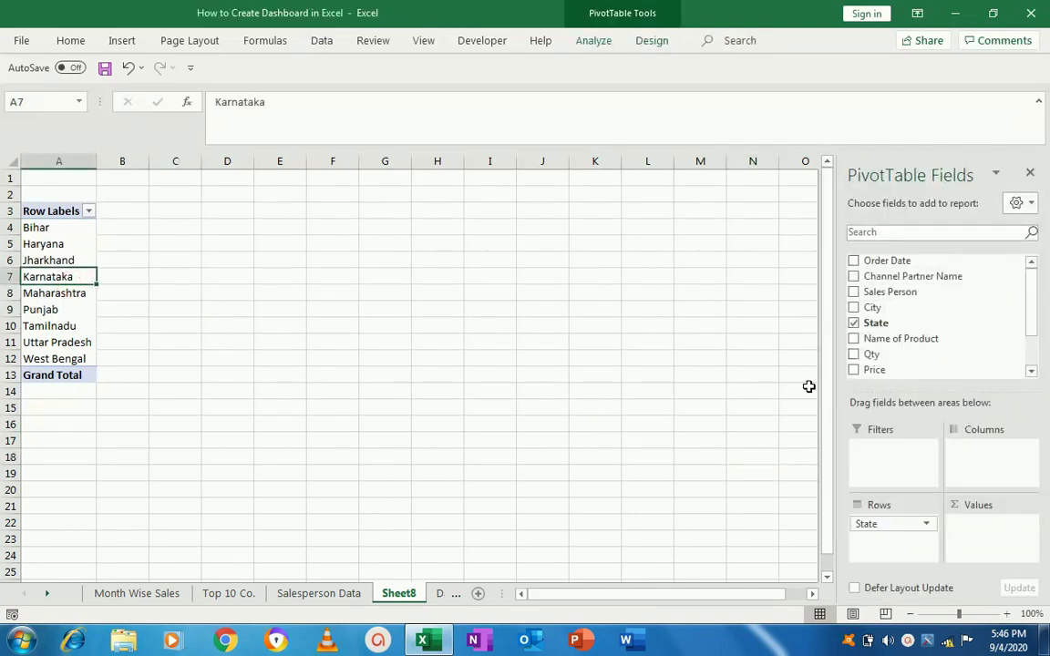
scroll(1031, 310, "down", 2)
scroll(1028, 307, "down", 1)
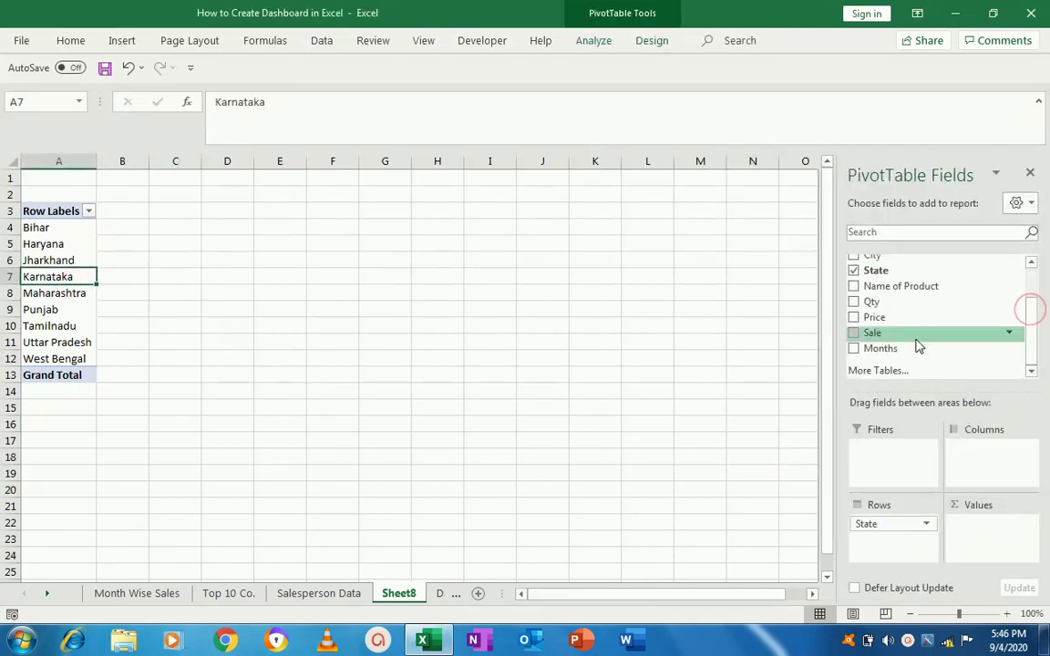
left_click(854, 332)
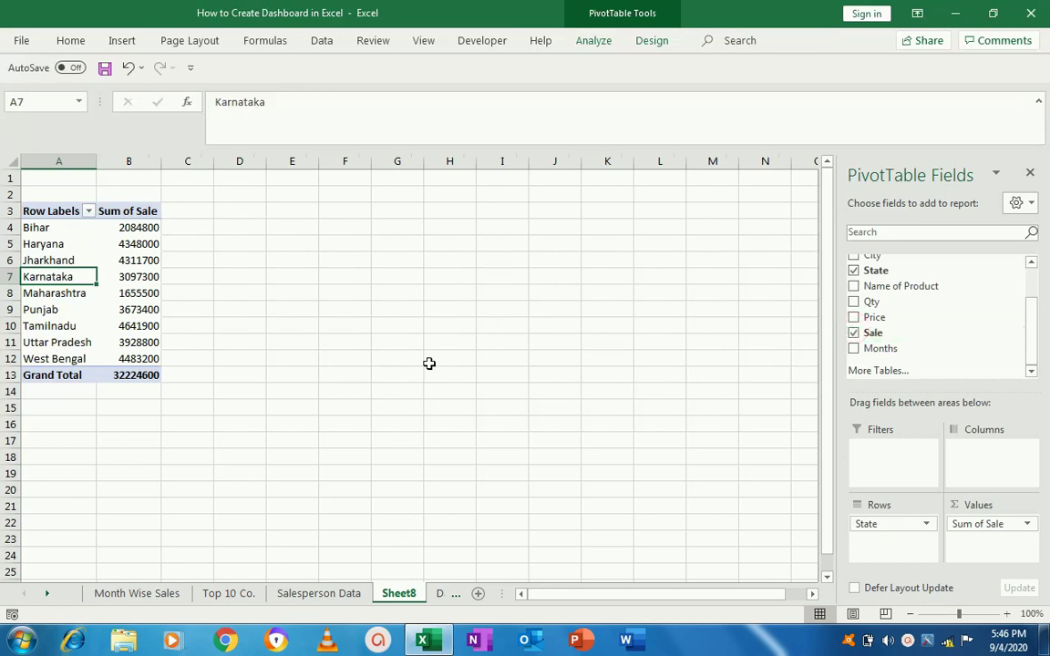
Step: Sort the states by Sum of Sale, largest to smallest
left_click(136, 229)
right_click(137, 229)
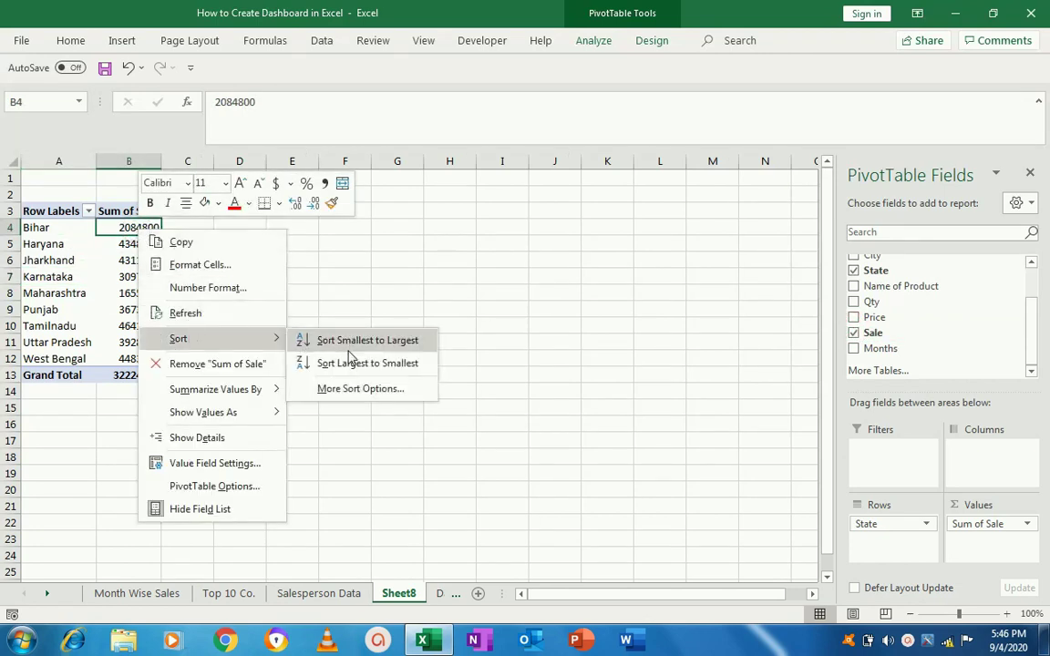
left_click(345, 364)
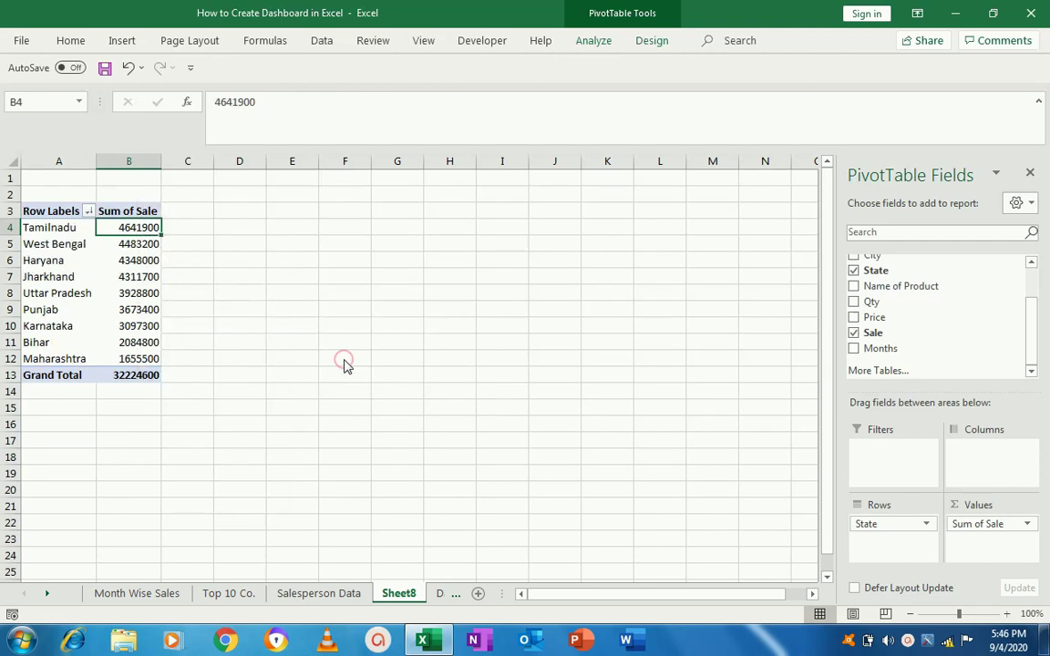
left_click(70, 228)
key("shift+Down")
key("shift+Down")
key("shift+Down")
key("shift+Down")
key("shift+Down")
key("shift+Down")
key("shift+Down")
key("shift+Down")
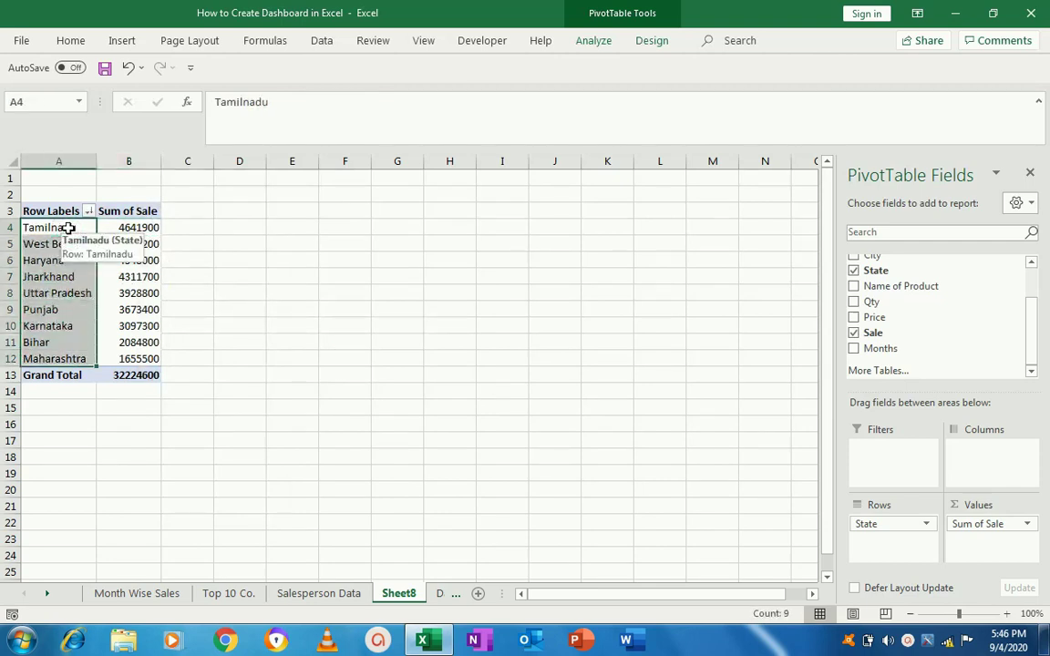
key("Right")
key("Up")
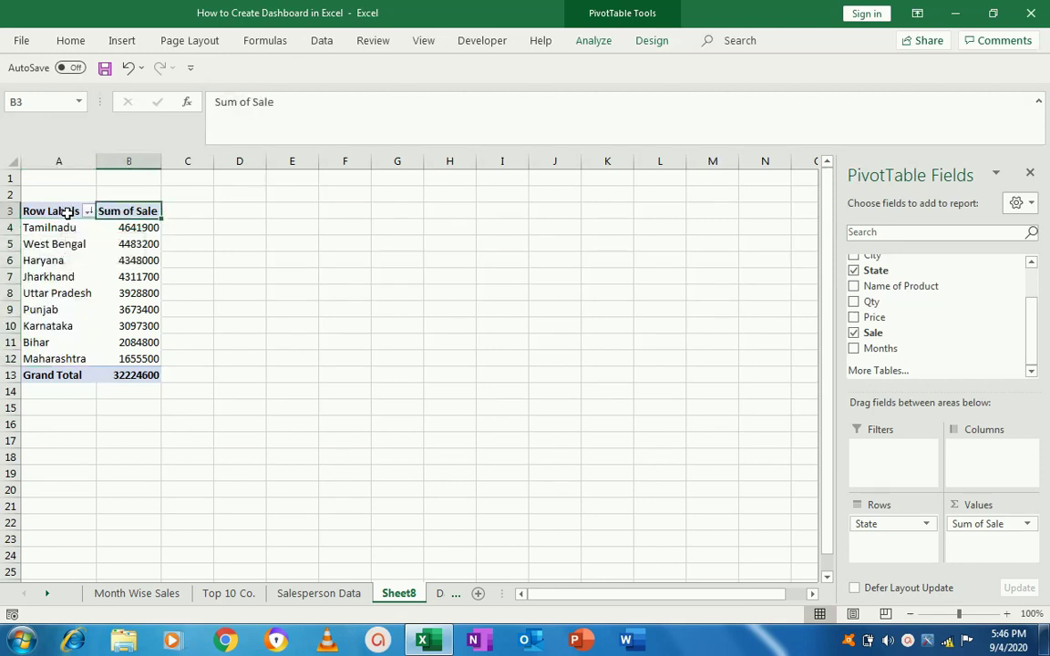
Step: Apply a Top 10 value filter set to 5, keeping only the top 5 states
left_click(66, 211)
left_click(89, 213)
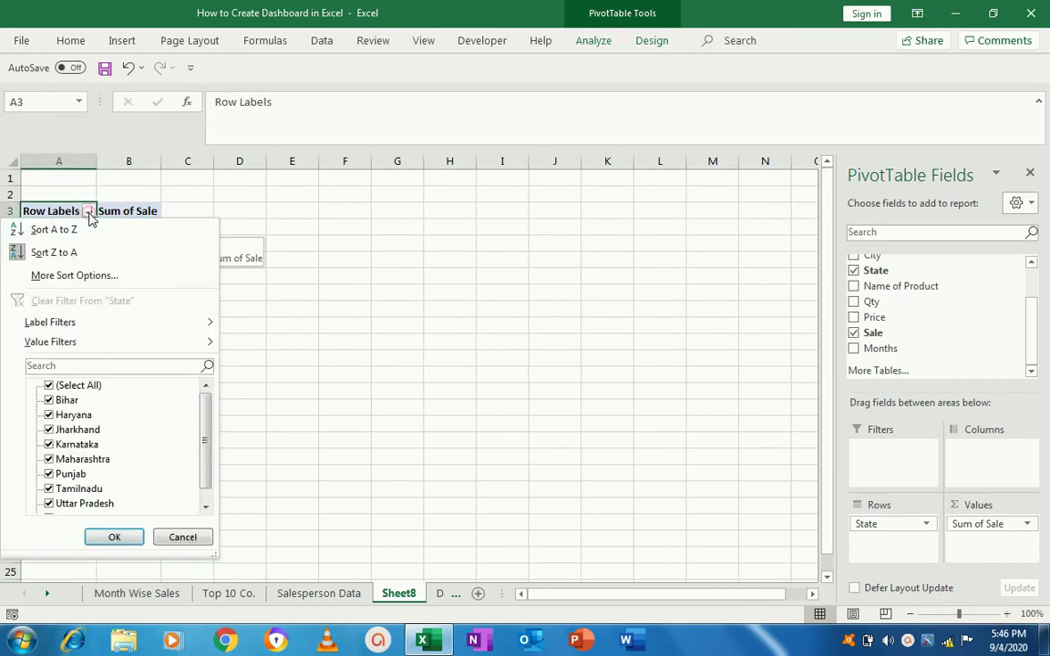
mouse_move(51, 341)
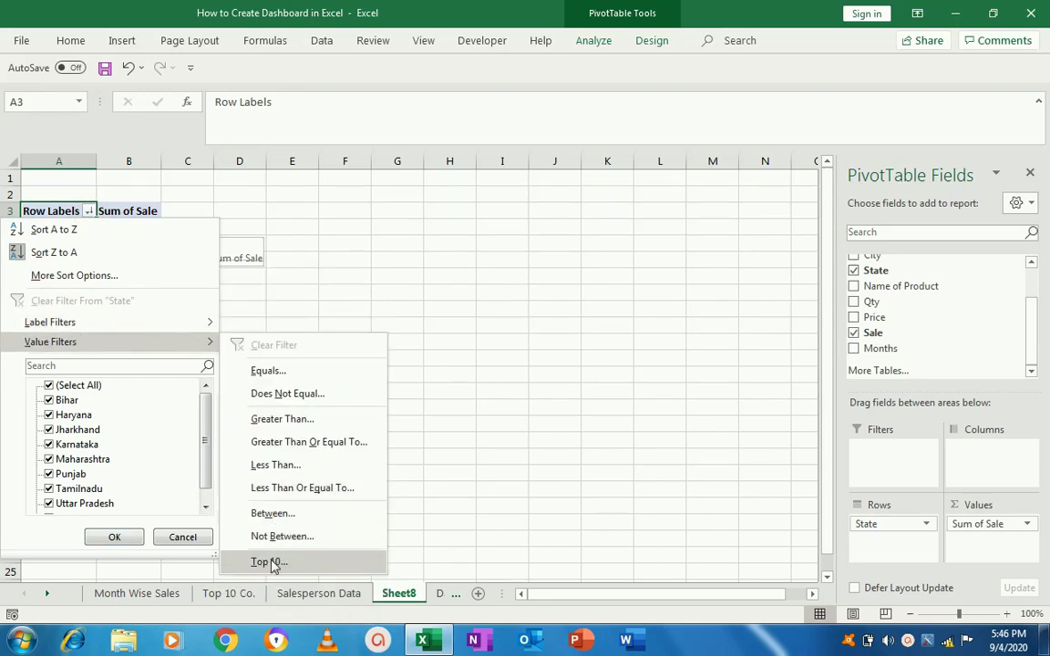
left_click(270, 561)
left_click(443, 412)
type("5")
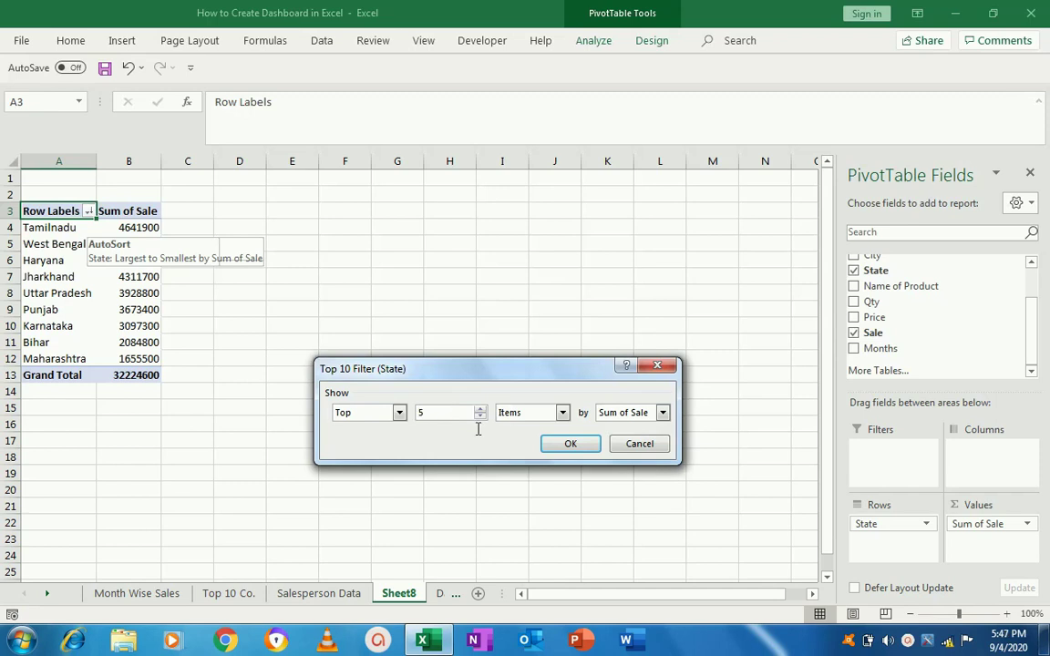
left_click(573, 444)
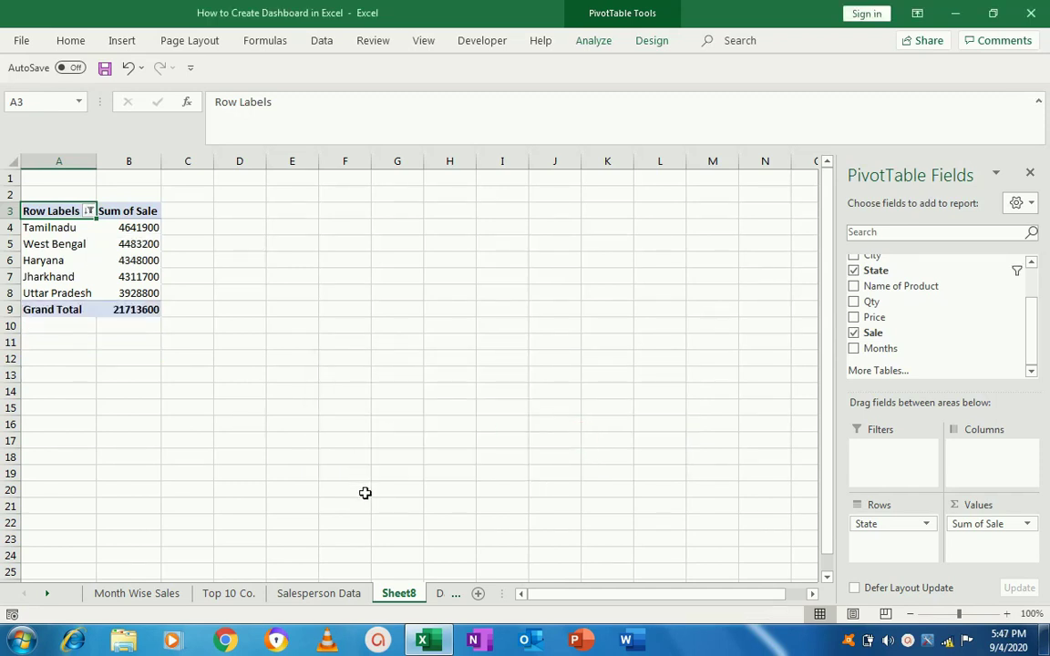
right_click(401, 597)
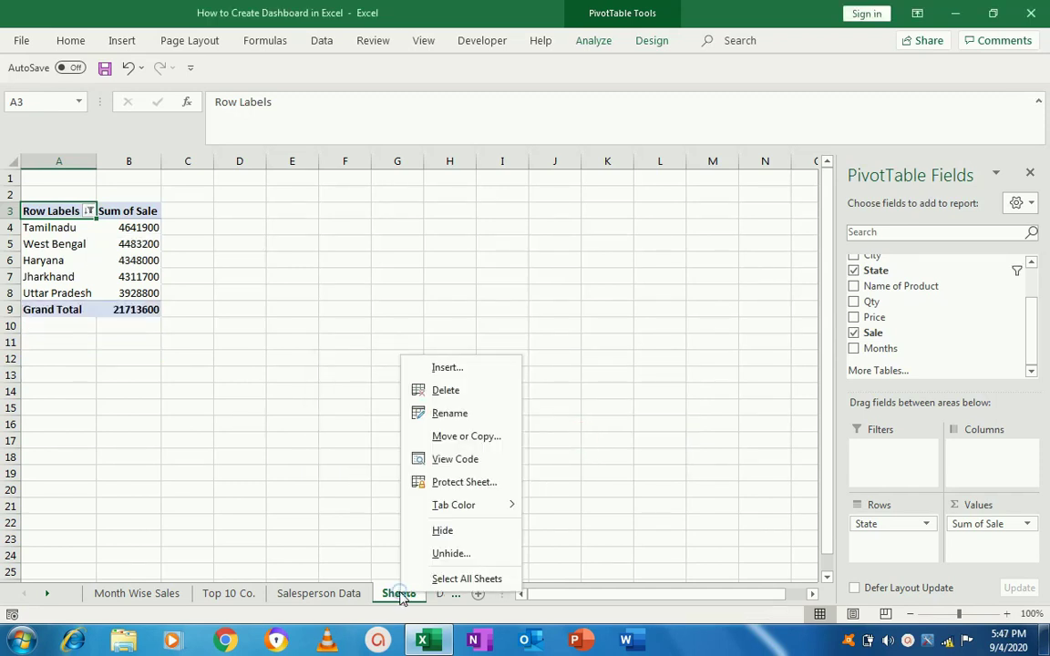
Step: Rename Sheet8, the top-states pivot sheet, to 'Top 5 State'
left_click(459, 412)
type("Top 5 State")
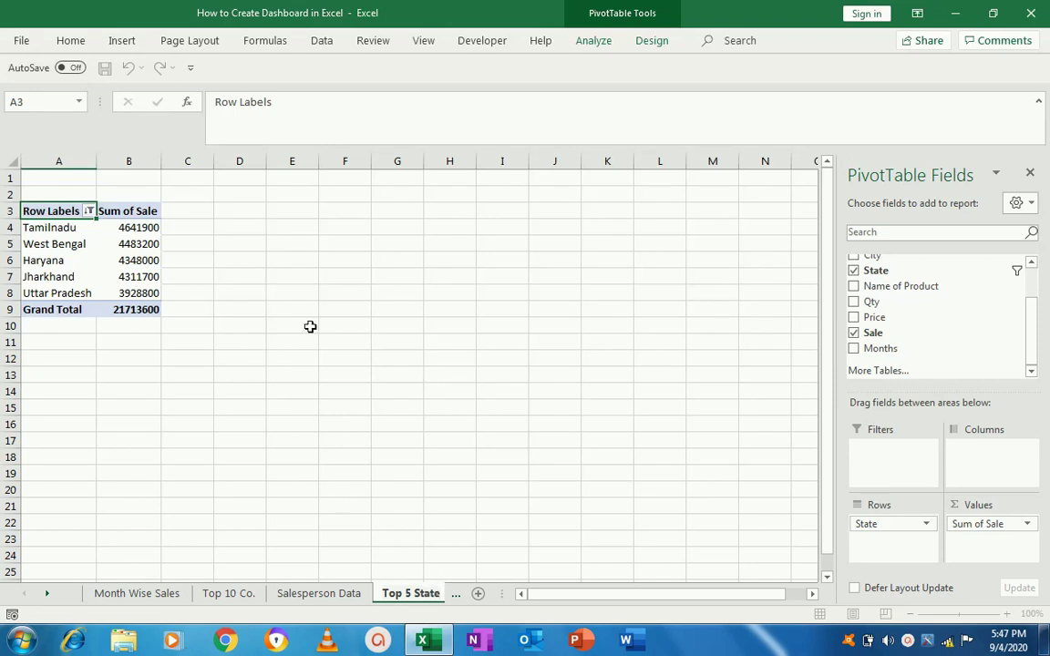
left_click(263, 306)
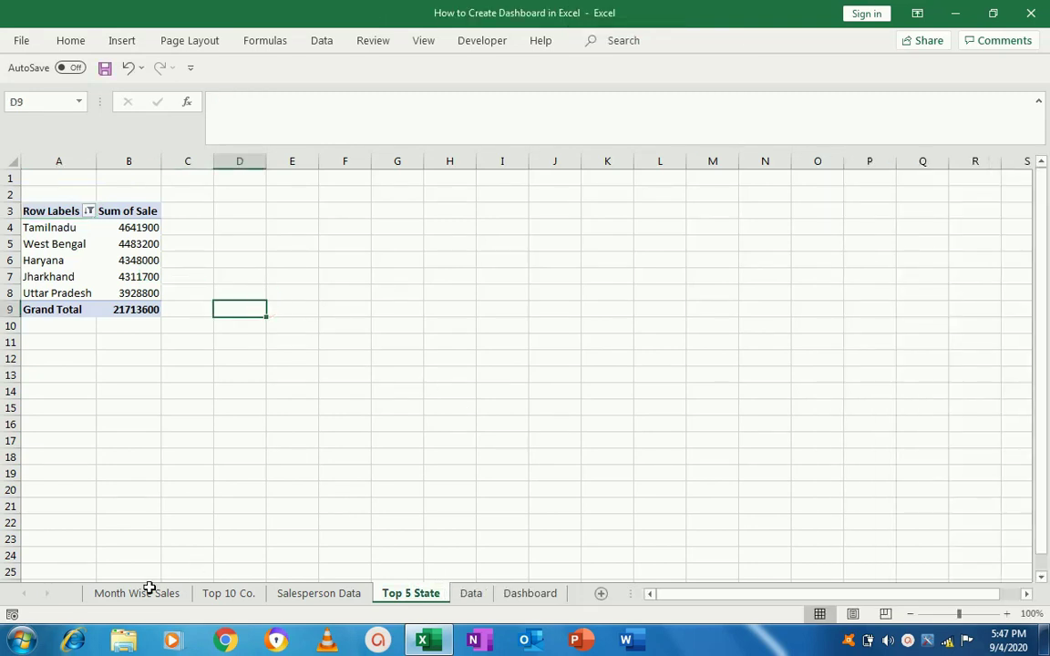
Step: On the Data sheet, select the Create Pivot Chart step in M5, then open Month Wise Sales
left_click(469, 594)
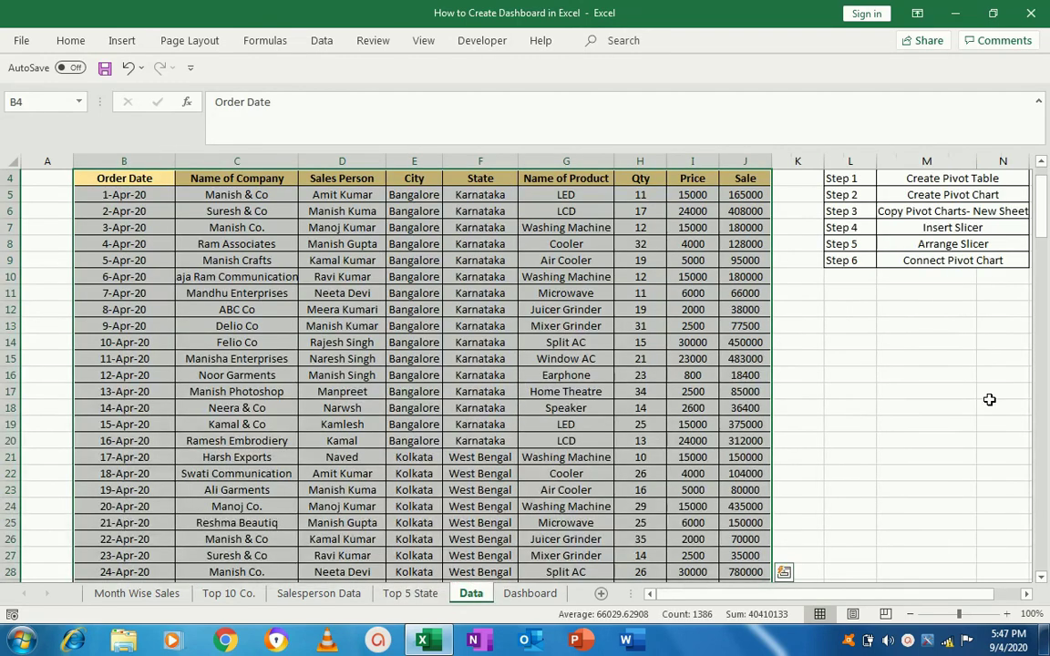
scroll(934, 203, "up", 1)
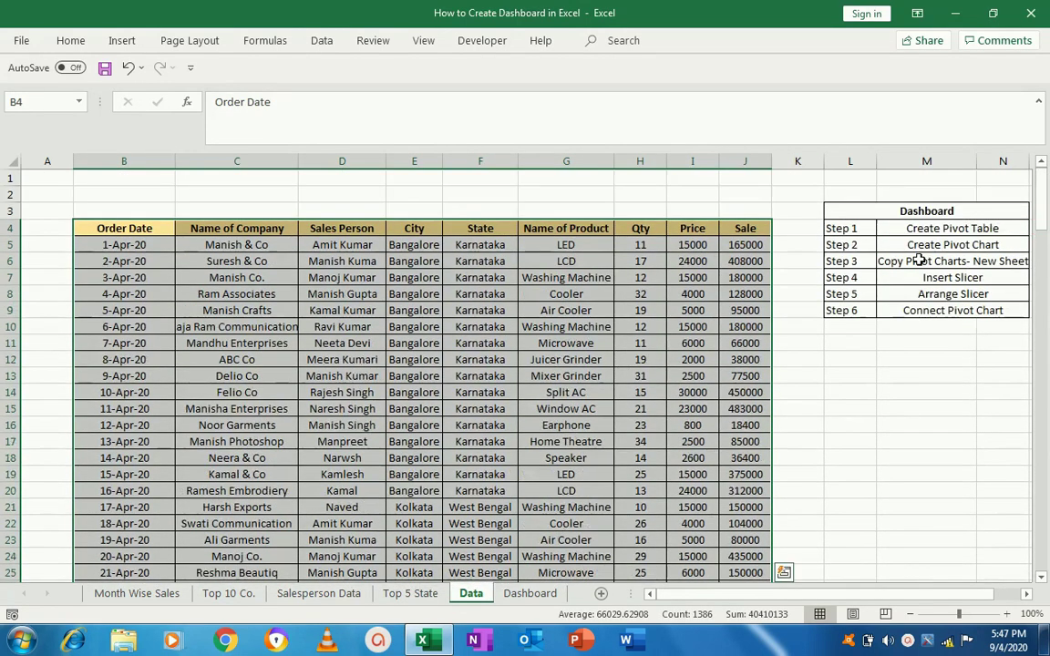
left_click(929, 228)
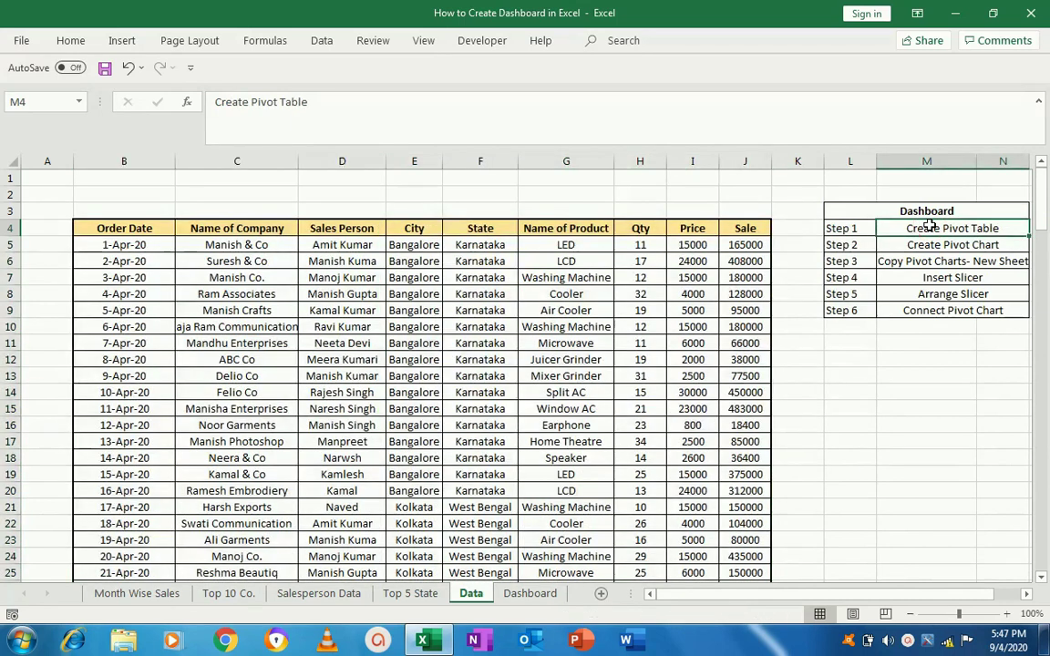
key("Right")
key("Down")
key("Left")
key("Left")
key("Right")
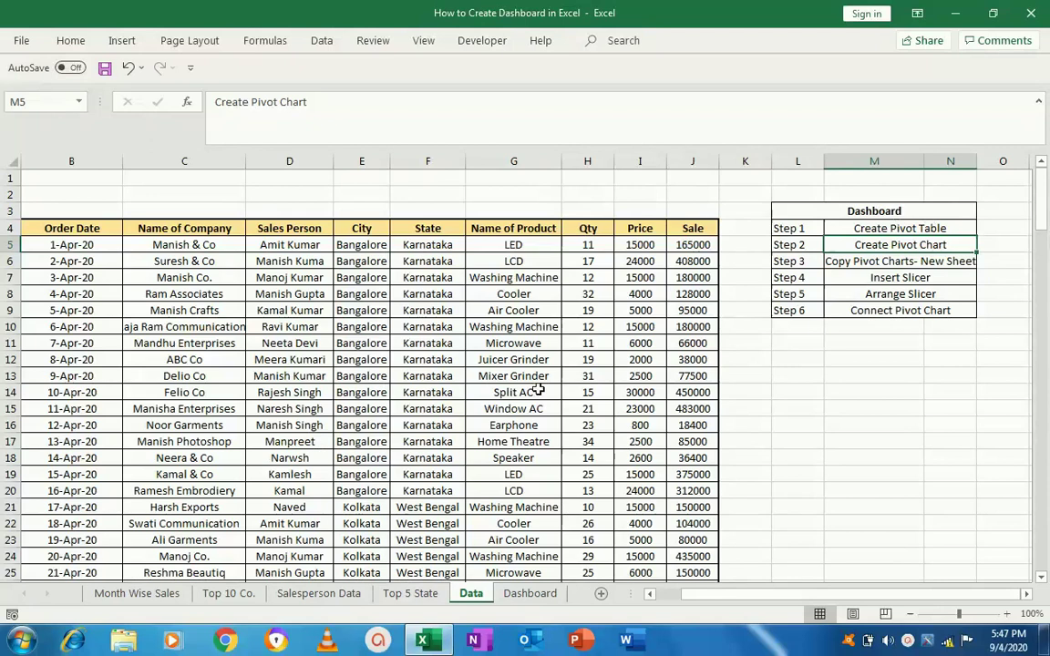
left_click(137, 593)
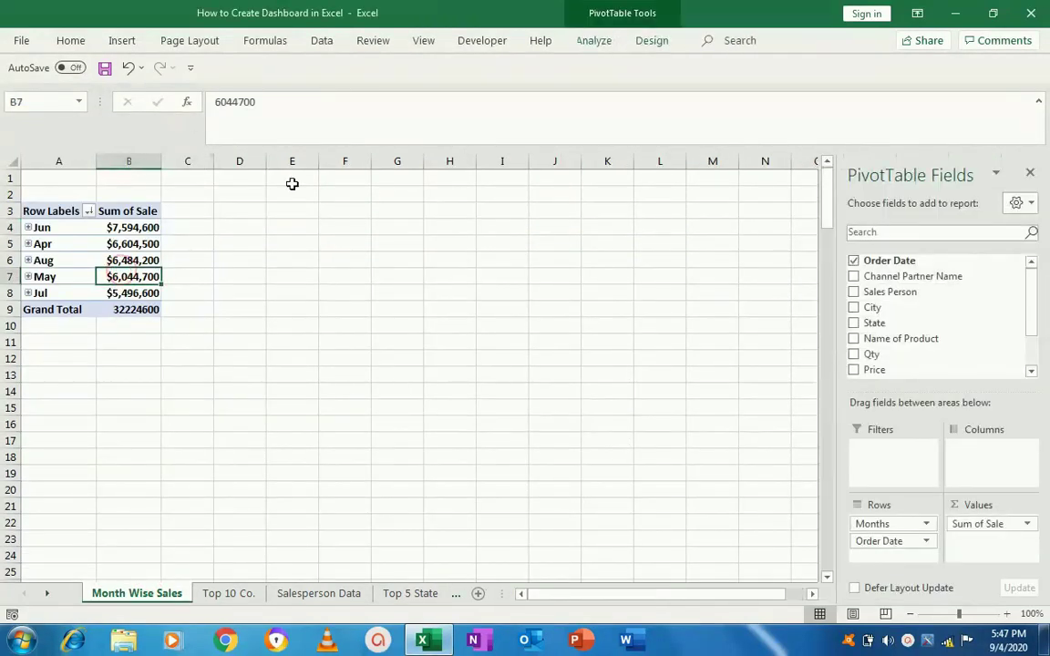
Step: Start a pivot chart for the monthly sales pivot and view the Line chart types
left_click(121, 41)
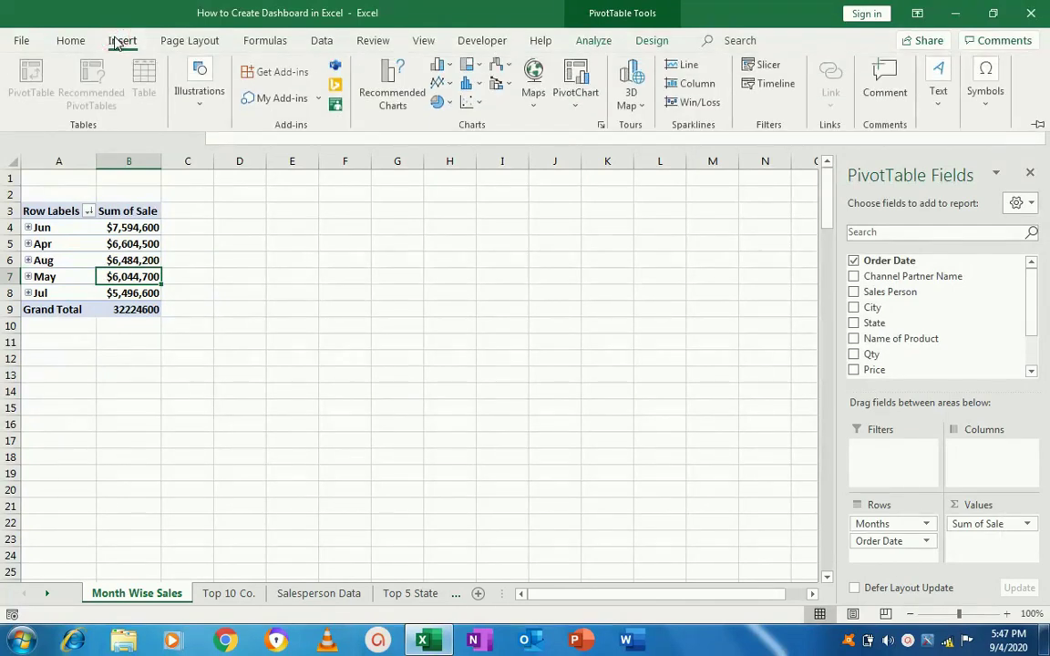
left_click(581, 110)
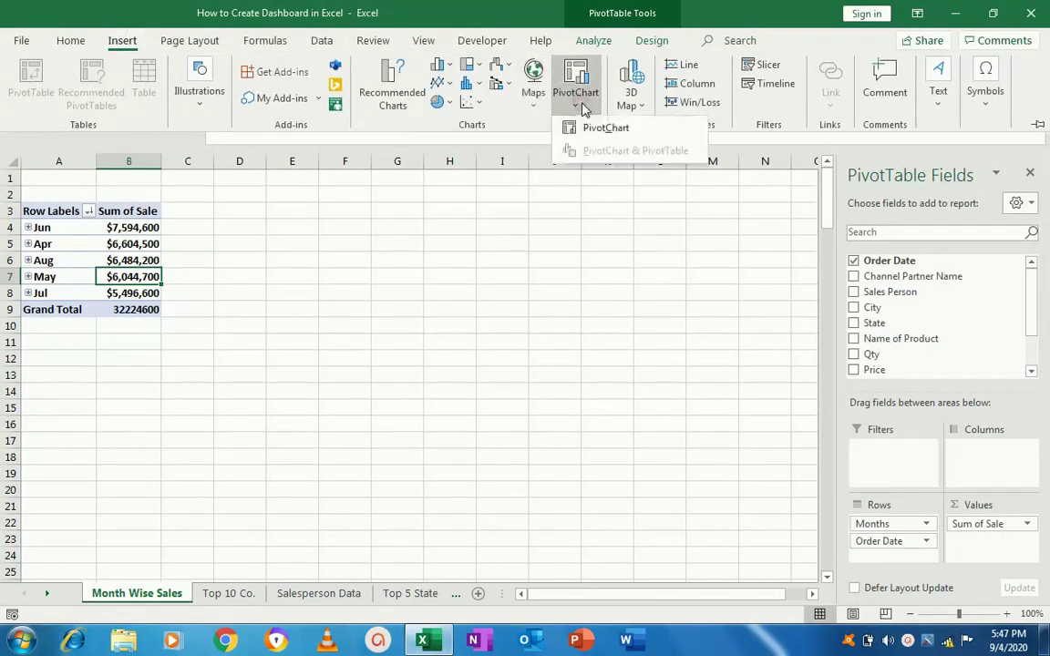
left_click(583, 128)
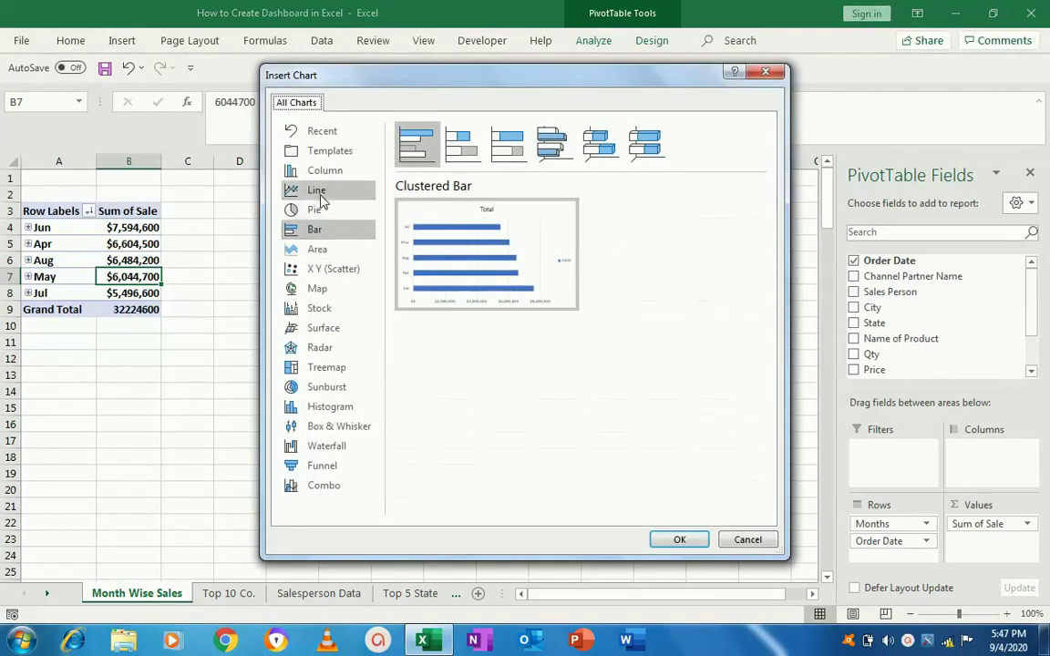
left_click(319, 195)
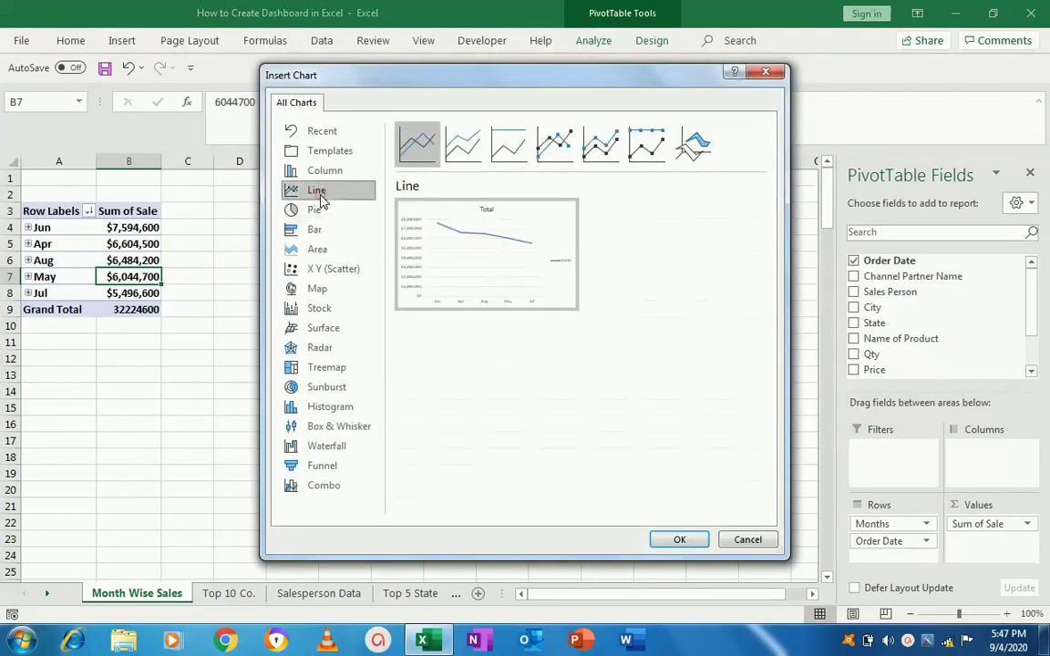
Step: Compare the Line subtypes and insert a Line with Markers pivot chart
left_click(501, 148)
left_click(539, 149)
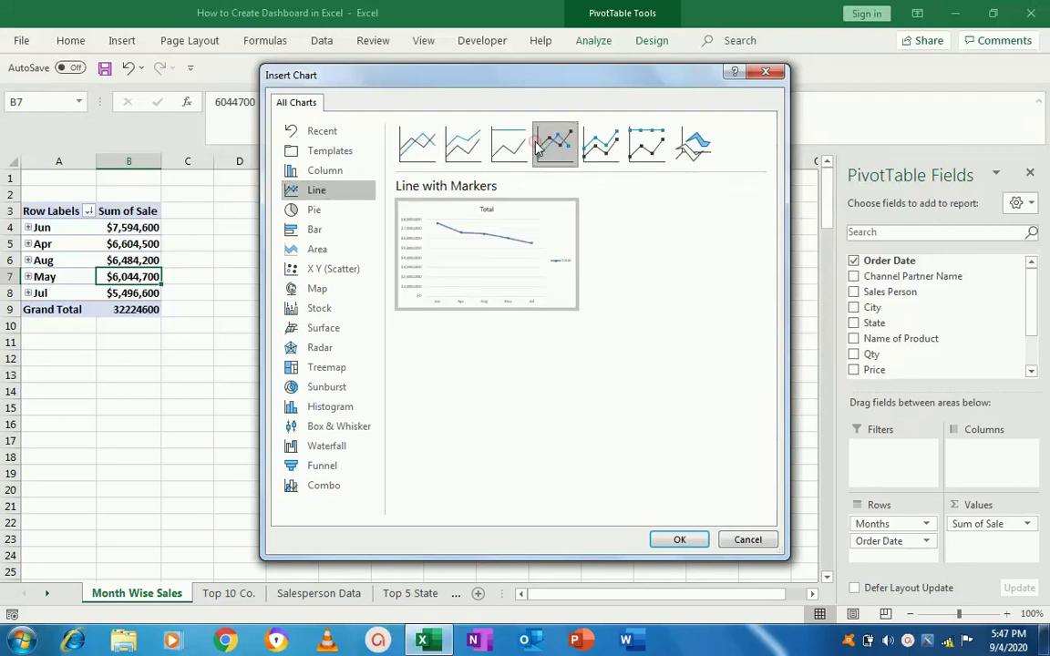
left_click(600, 146)
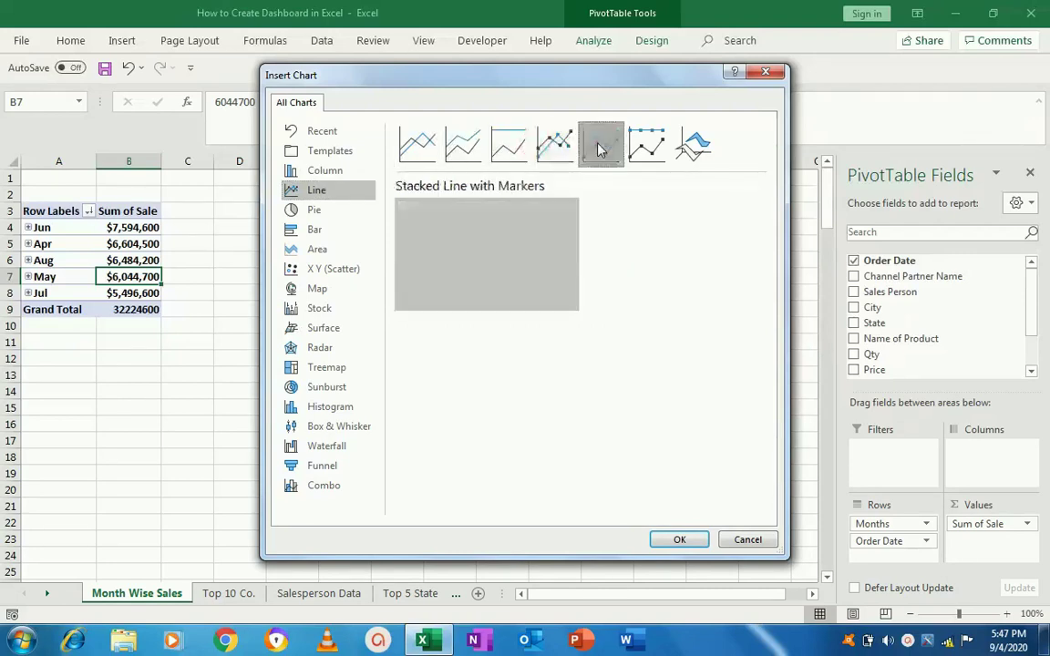
left_click(645, 149)
left_click(693, 146)
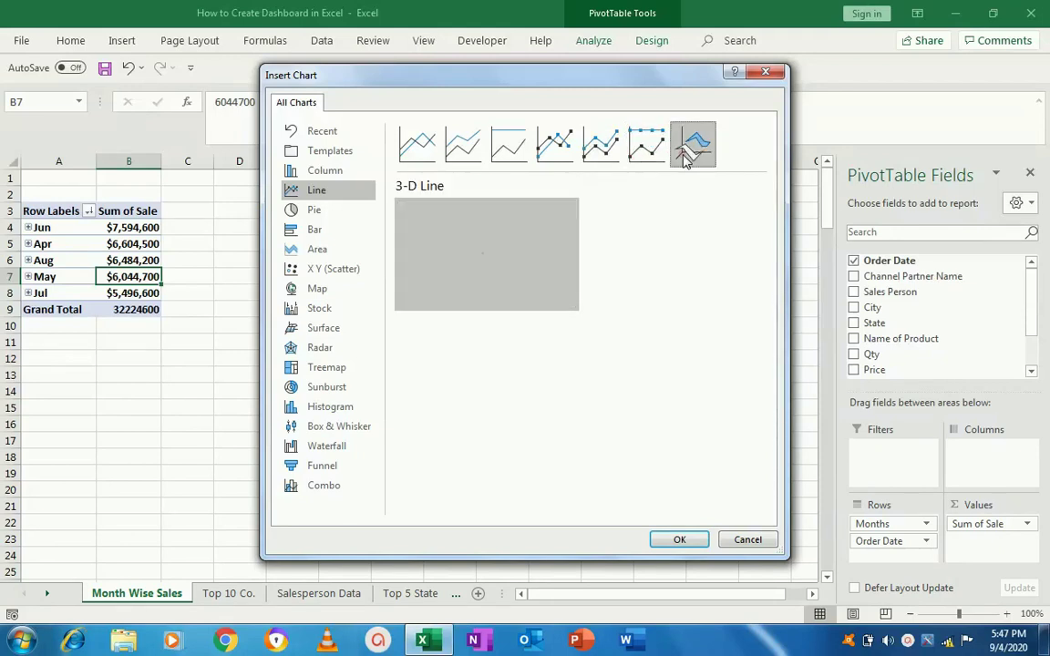
left_click(458, 161)
left_click(423, 158)
left_click(469, 160)
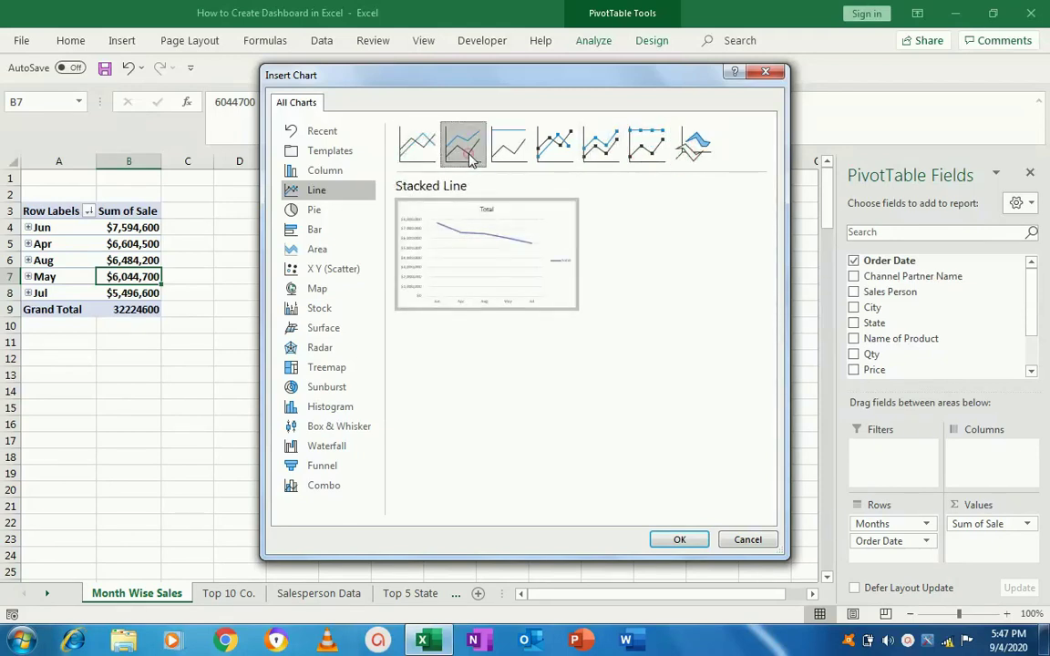
left_click(507, 155)
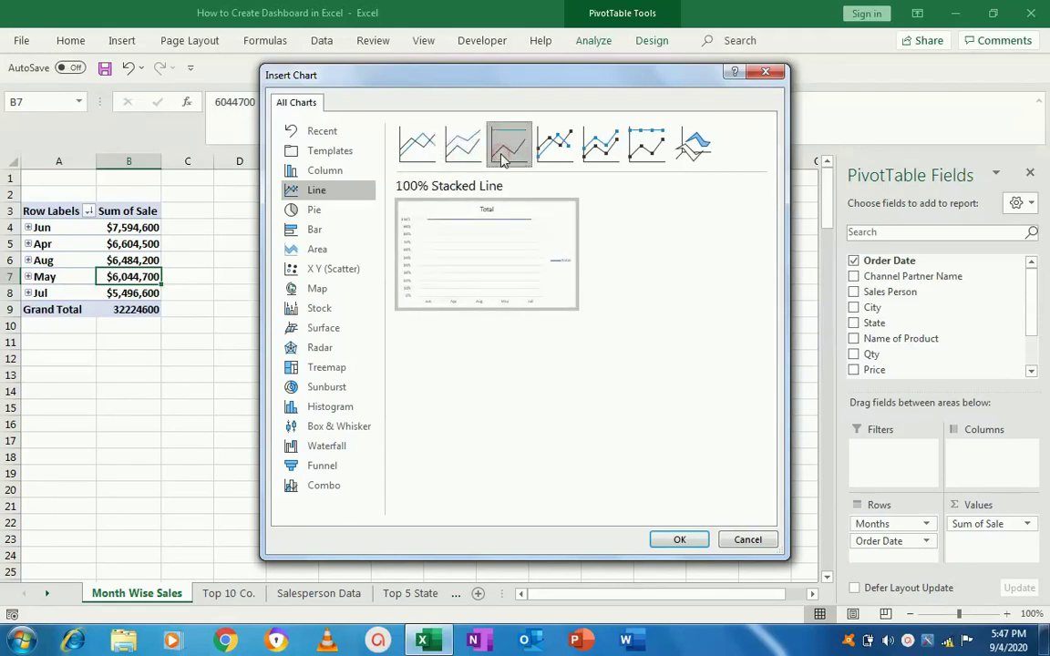
left_click(558, 155)
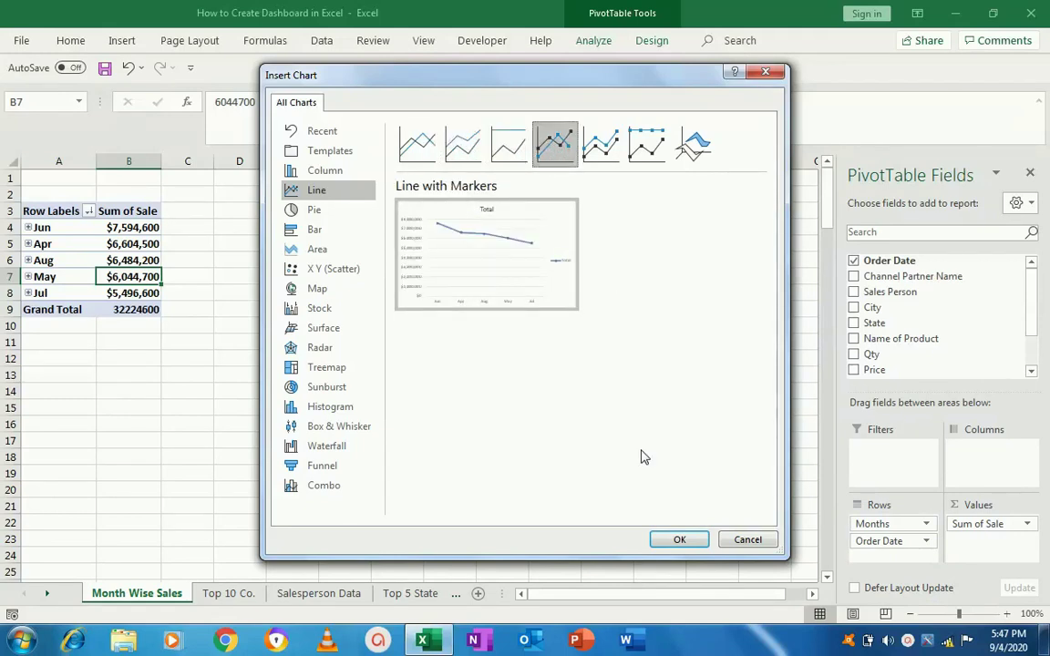
left_click(674, 540)
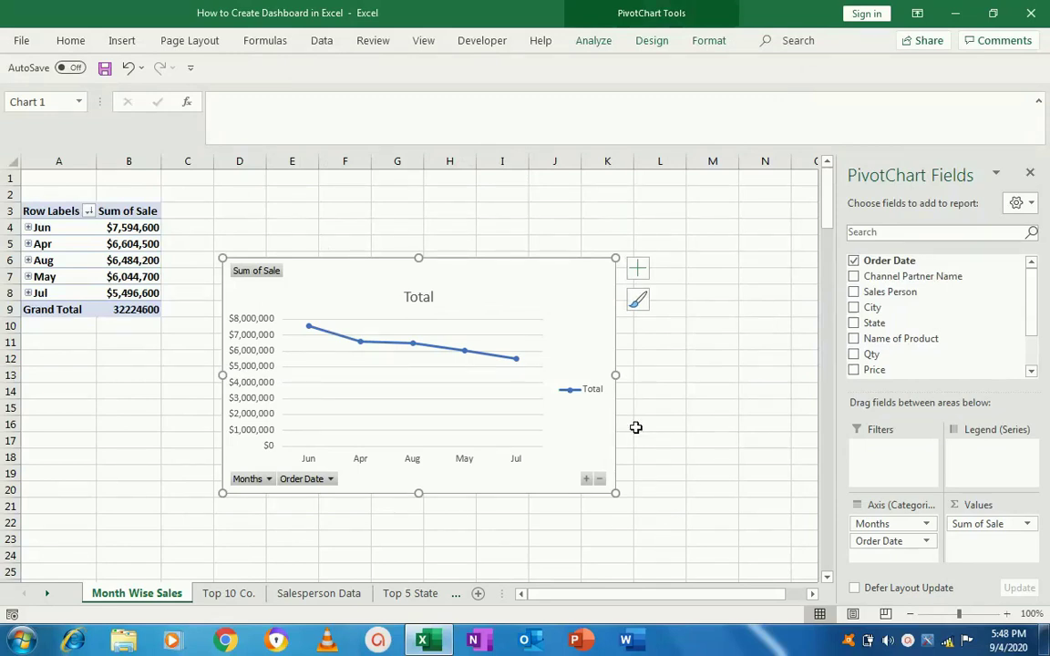
Step: Widen the monthly sales chart to the right and add data labels to the Total series
left_click_drag(615, 374, 699, 375)
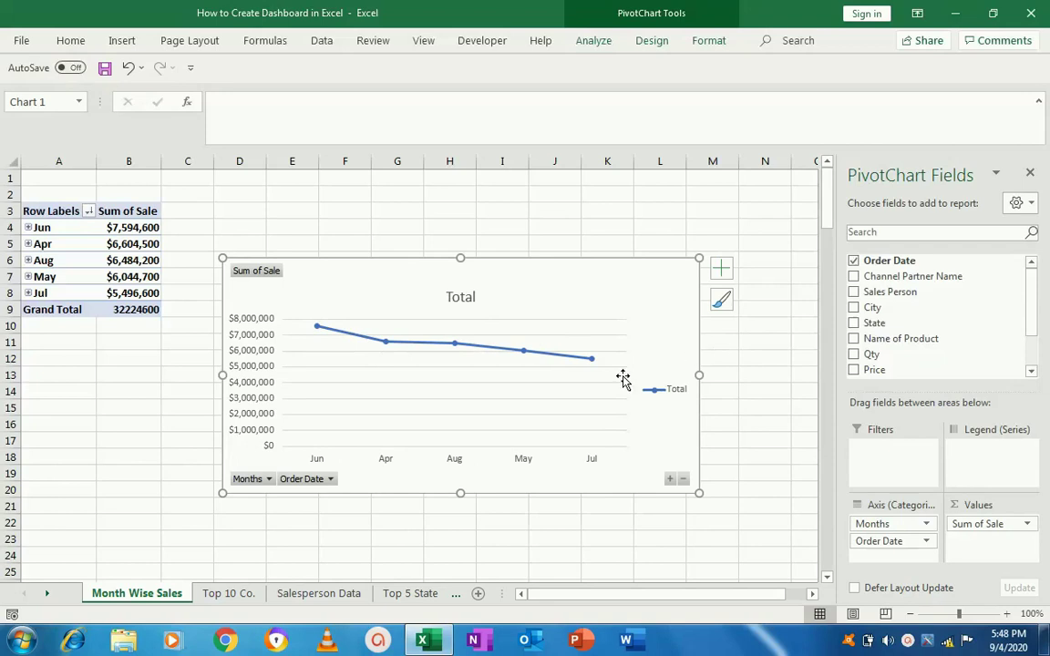
left_click(543, 357)
right_click(544, 358)
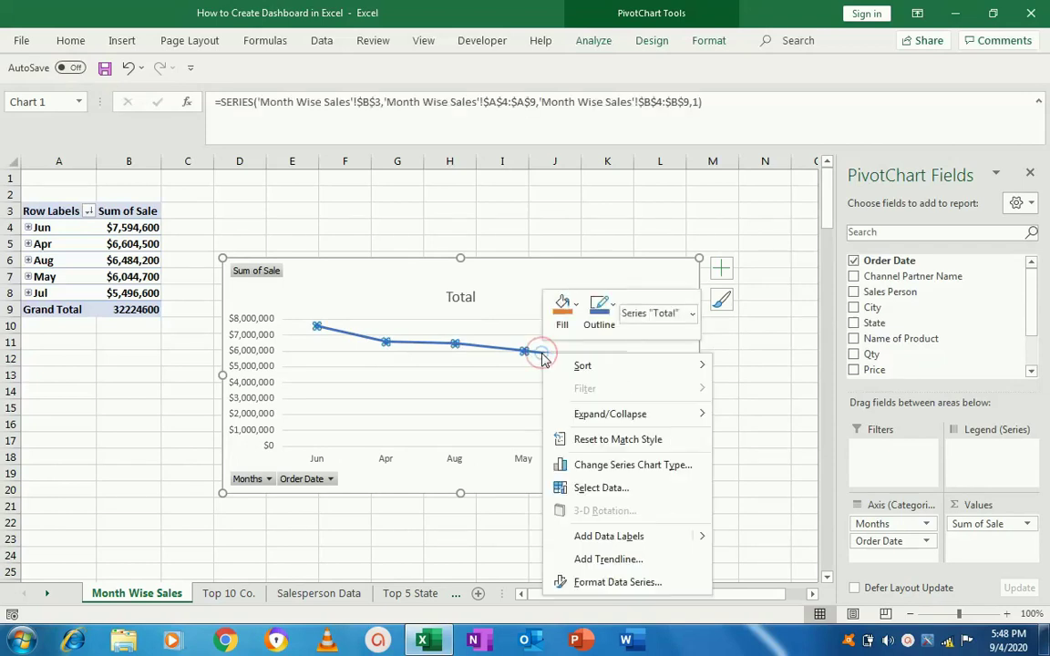
left_click(601, 536)
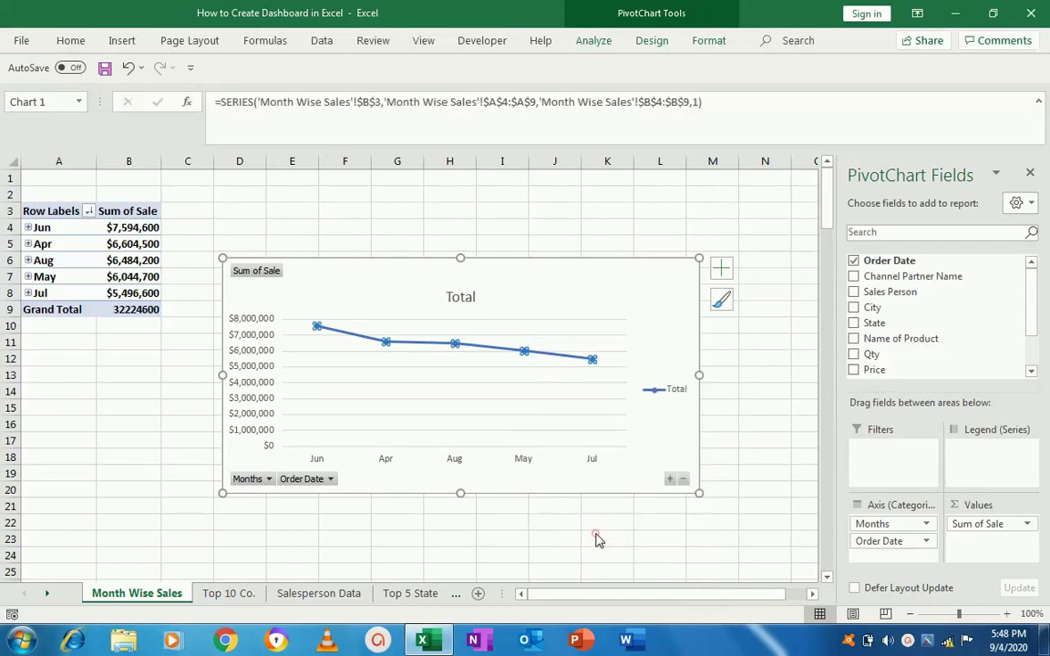
Step: Restyle the chart, trying Style 13, then a style with a thicker line
left_click(721, 299)
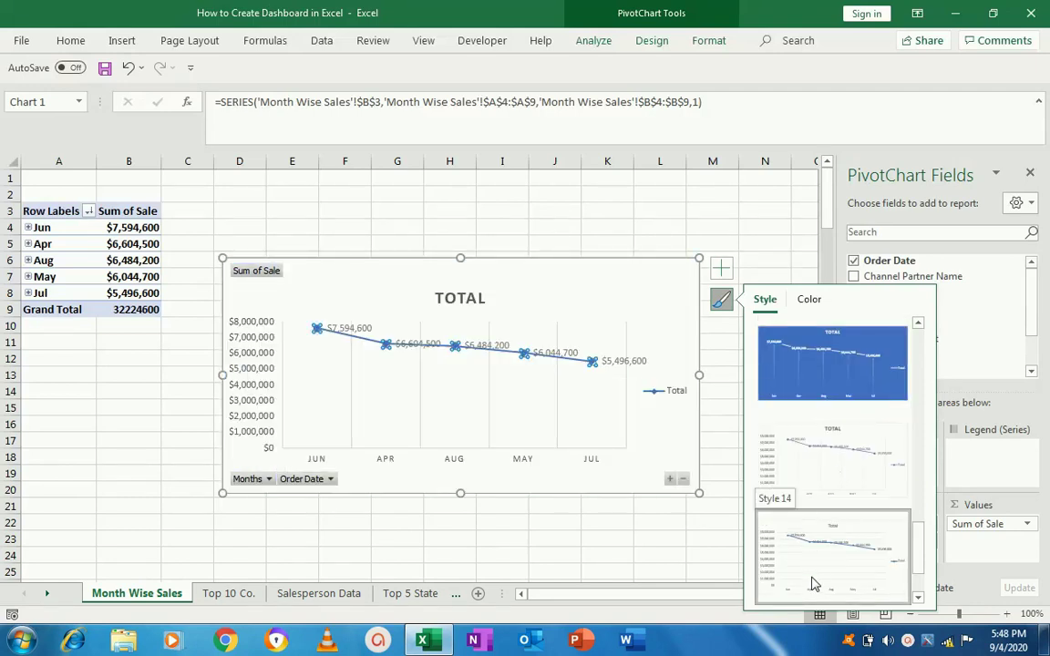
left_click(823, 473)
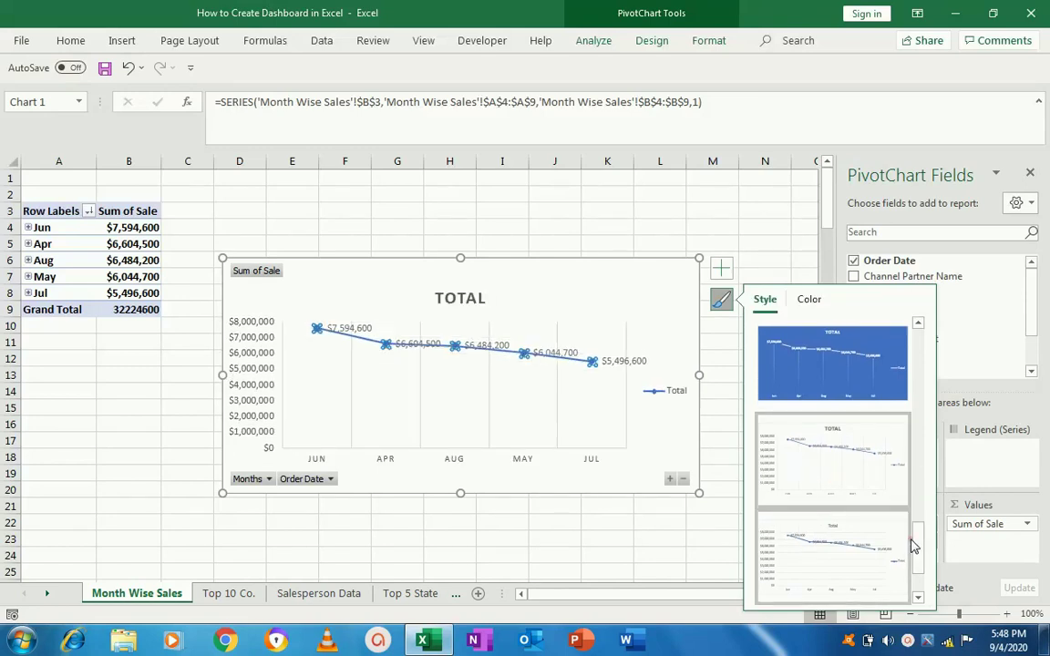
left_click_drag(914, 545, 916, 580)
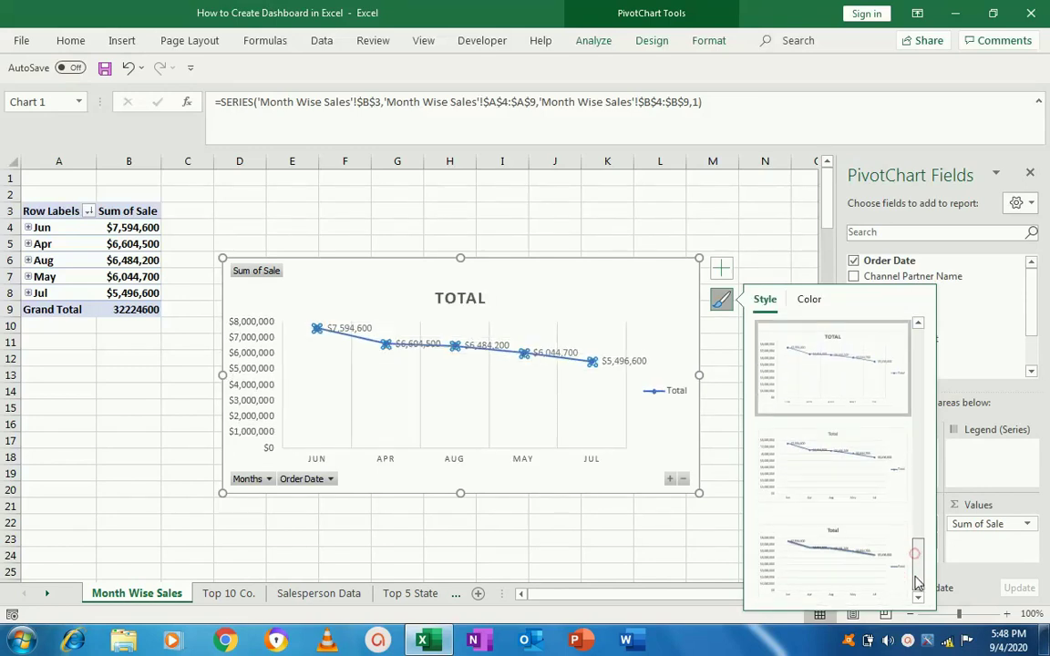
left_click(857, 558)
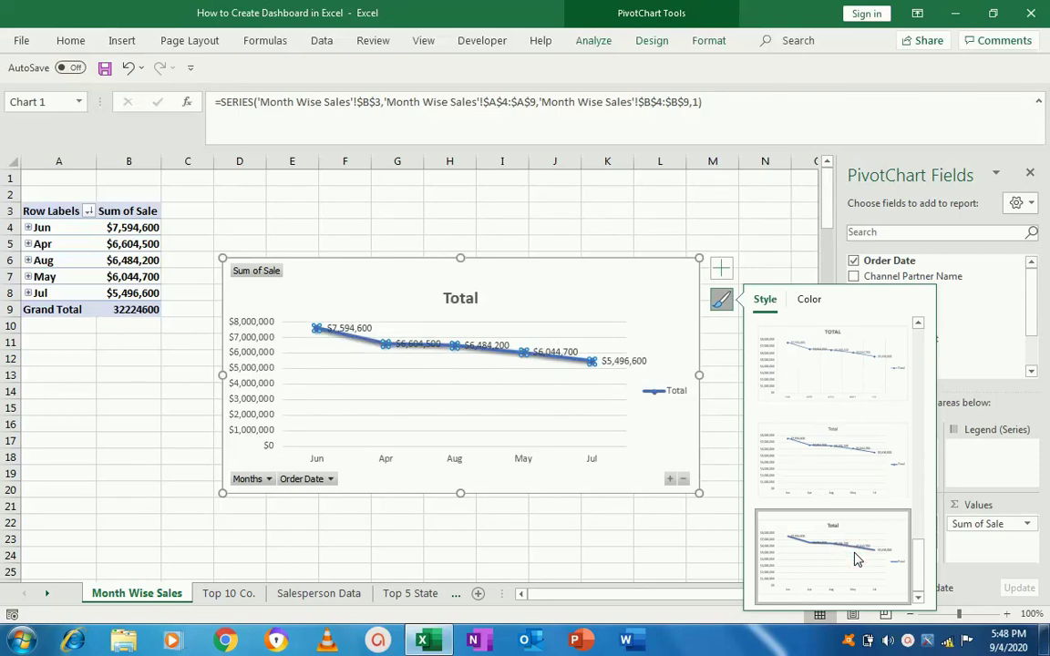
Step: Recolour the chart line with the yellow monochromatic colour scheme
left_click(808, 299)
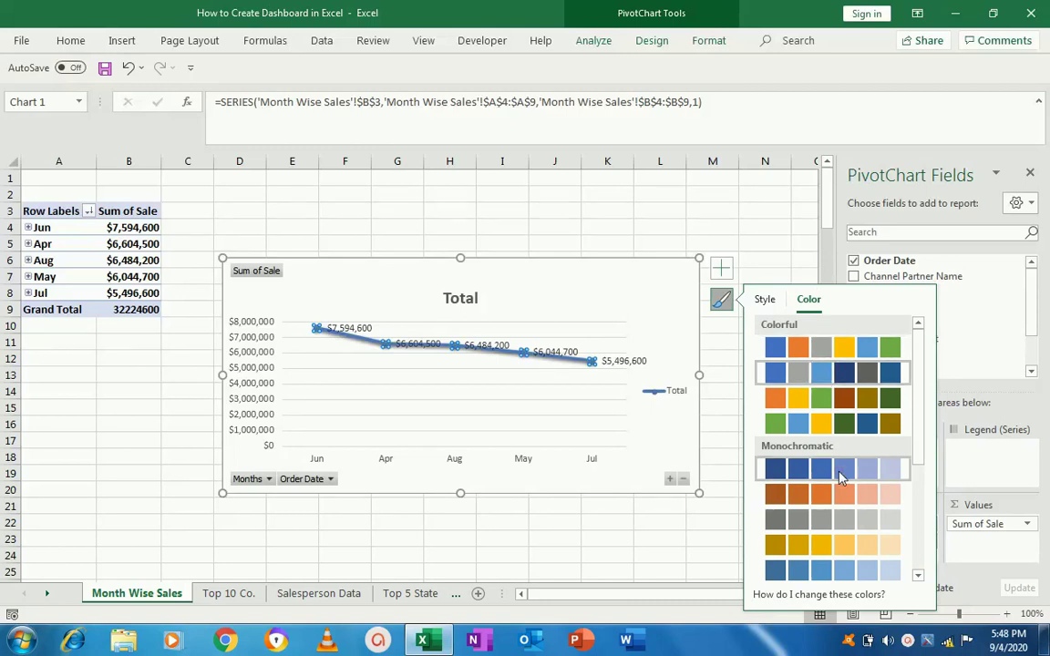
left_click(857, 546)
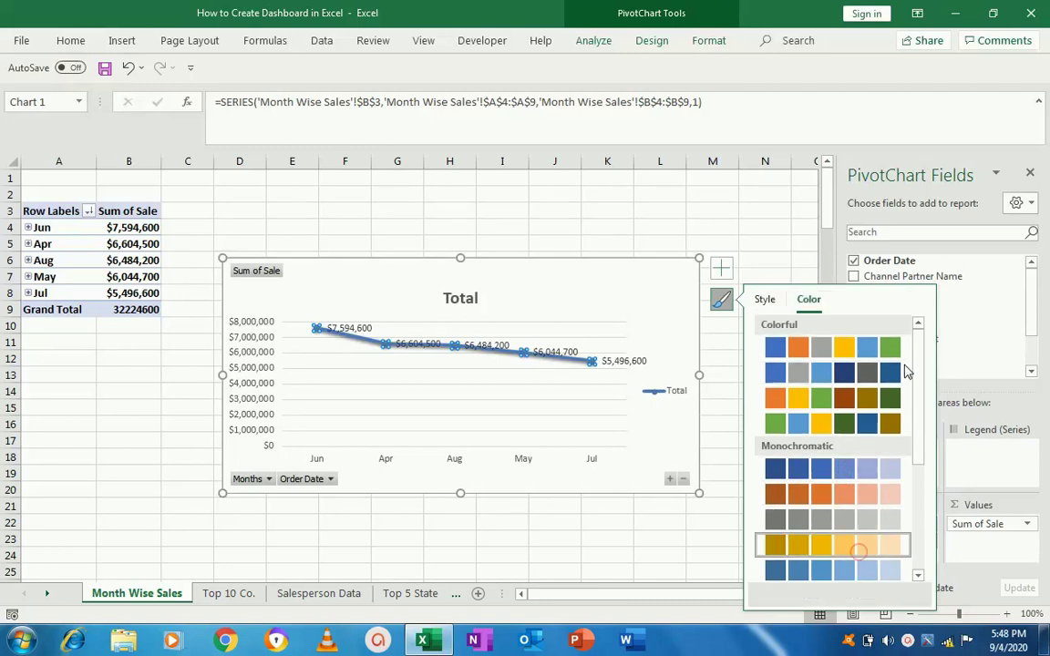
left_click(772, 255)
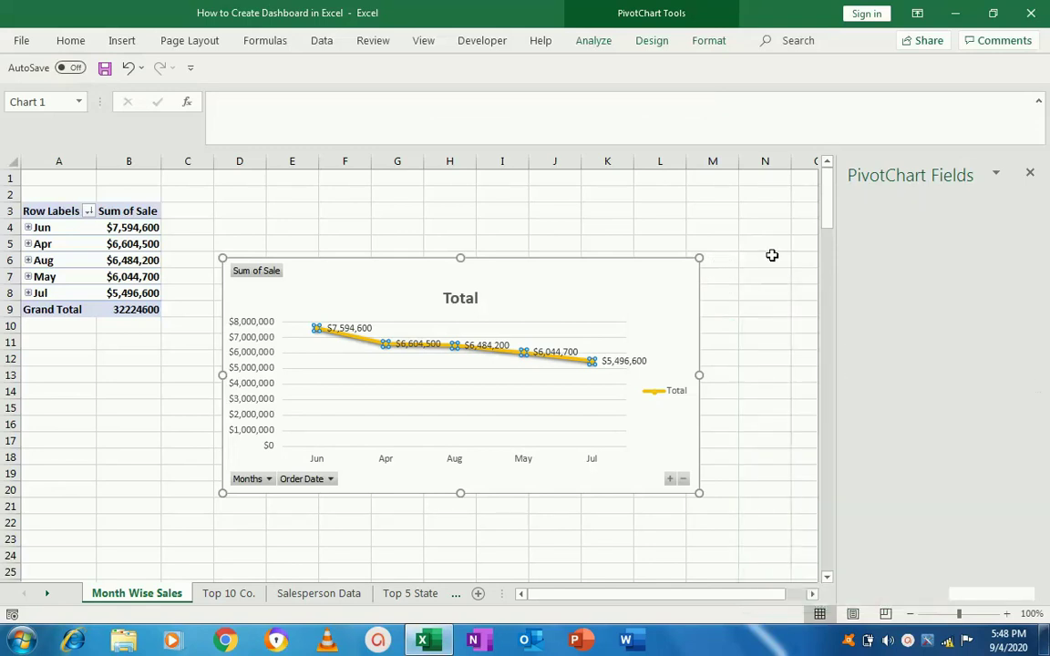
Step: Turn off the chart's axes, keeping the title and leaving no trendline after testing both
left_click(772, 255)
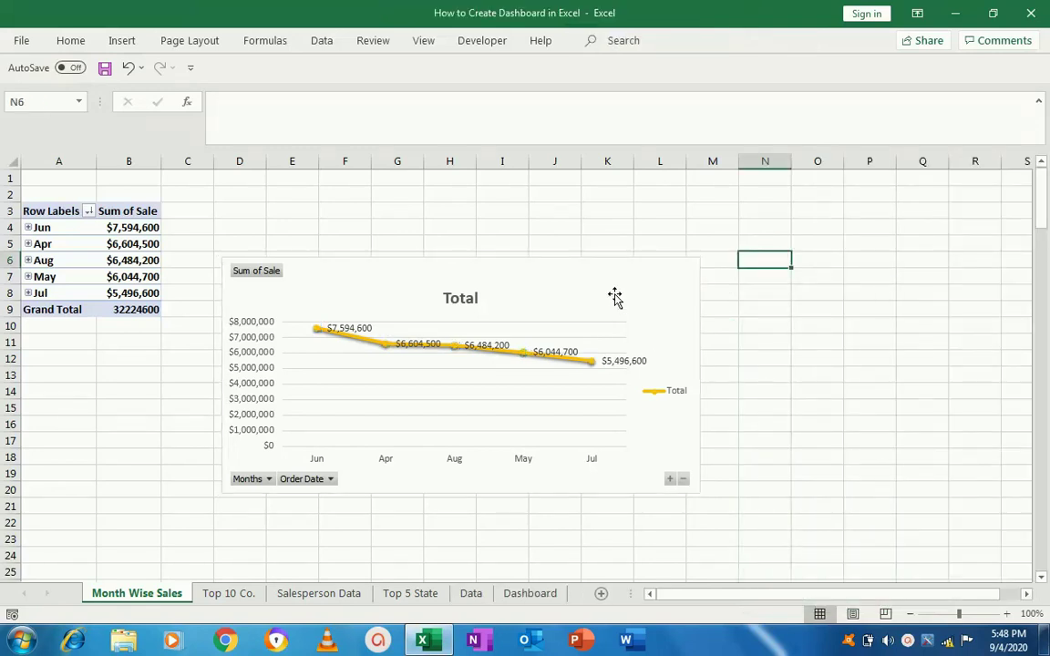
left_click(614, 293)
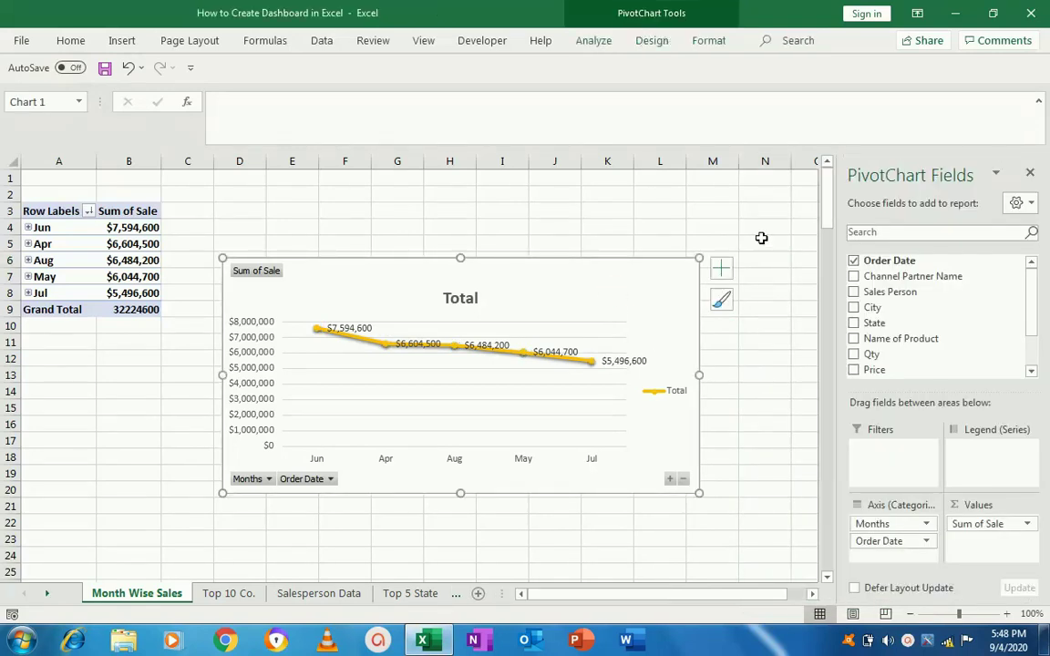
left_click(722, 270)
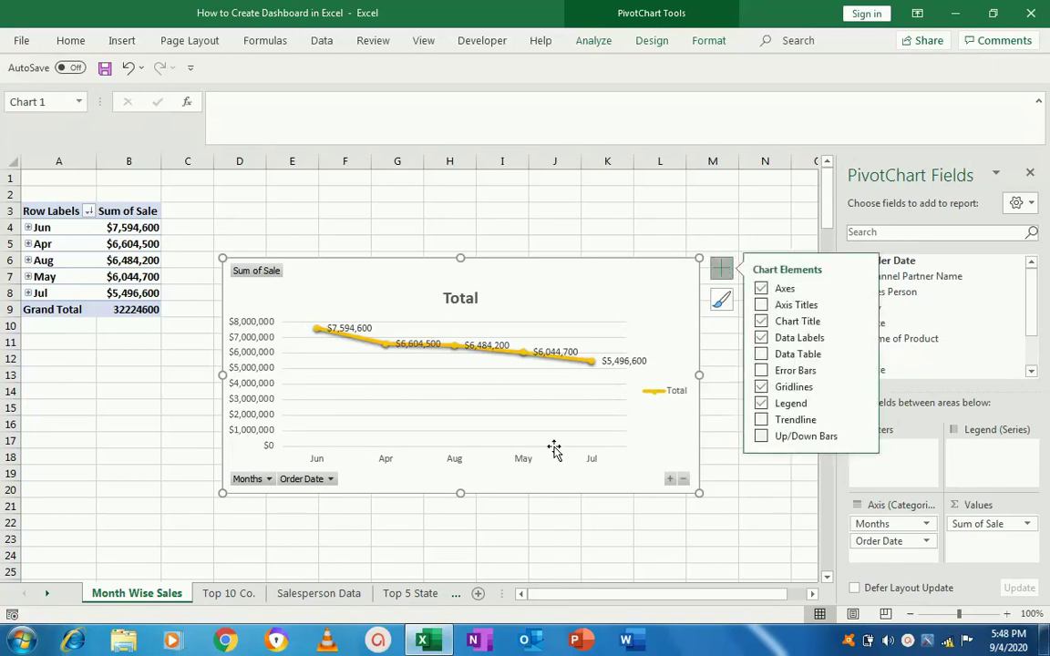
left_click(761, 288)
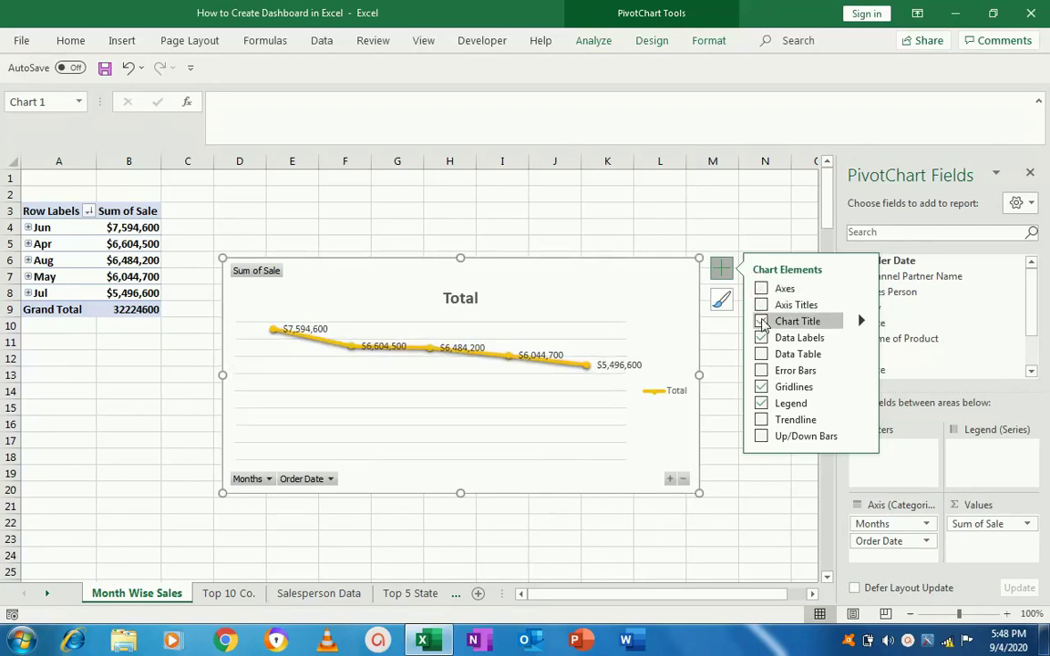
left_click(761, 321)
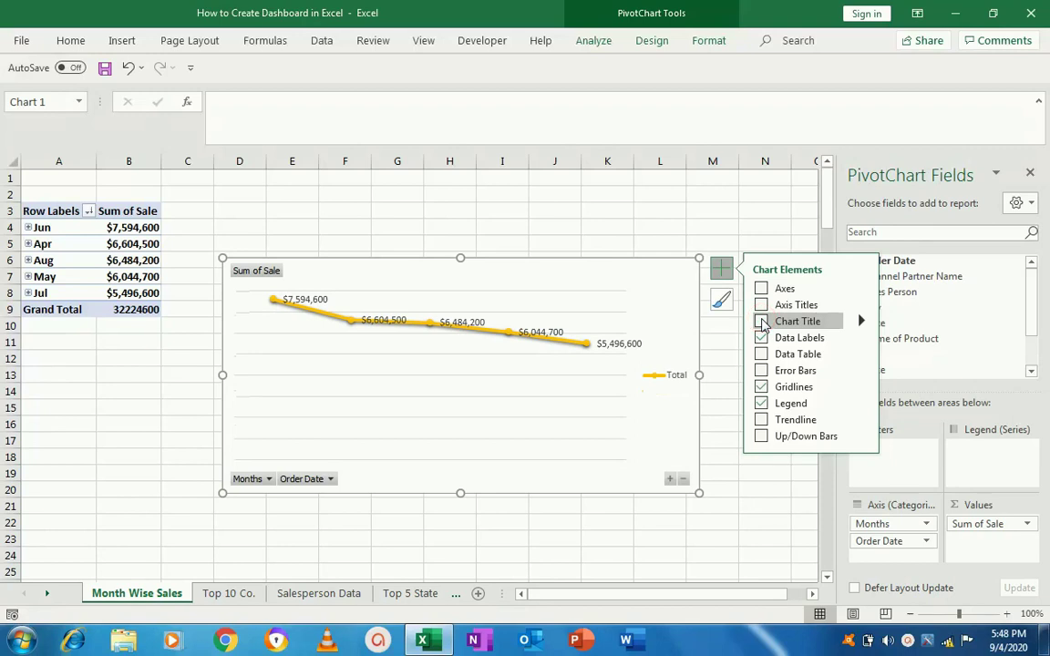
left_click(761, 321)
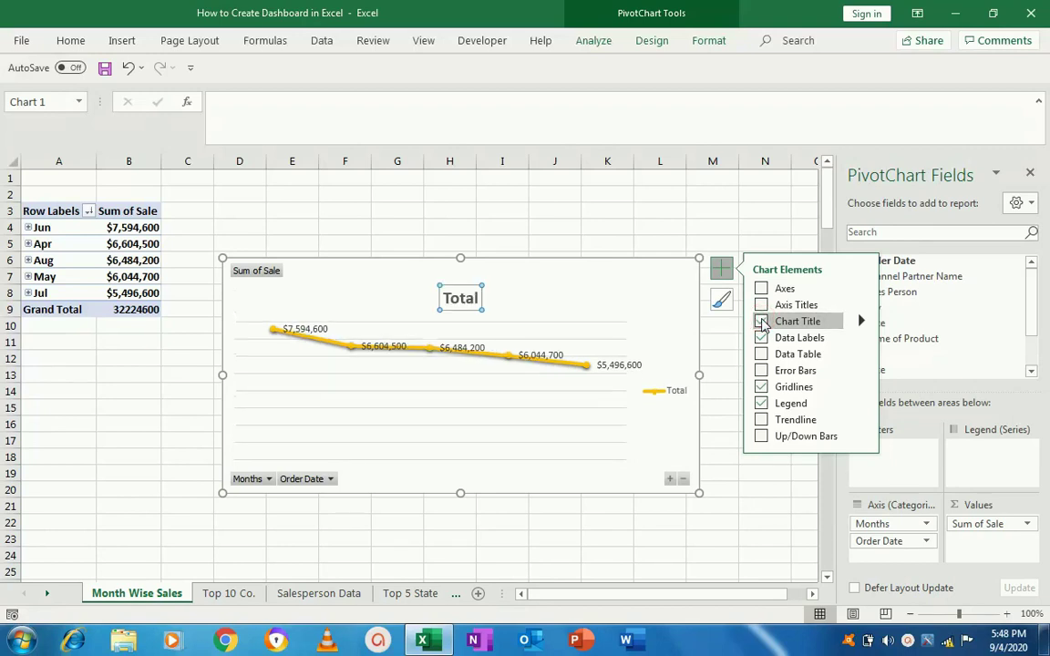
left_click(762, 420)
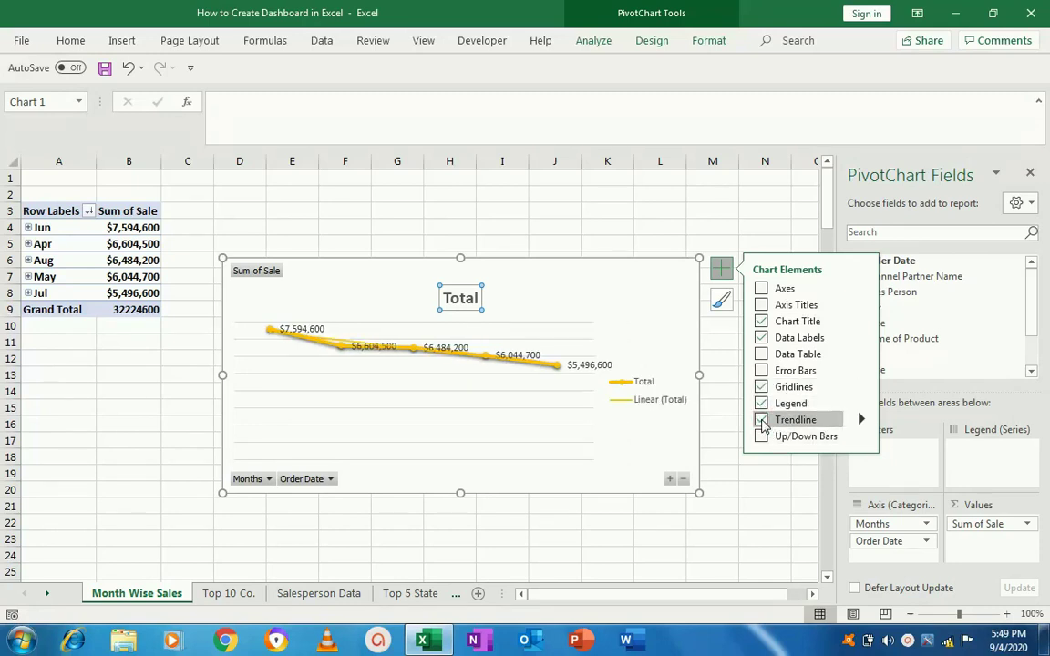
left_click(762, 420)
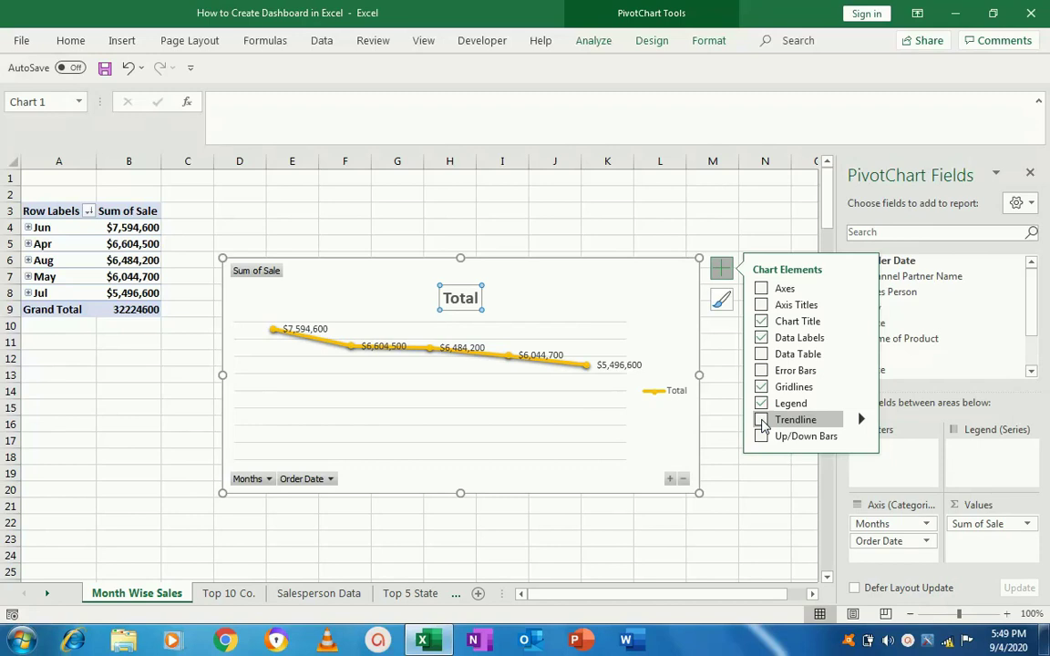
left_click(445, 299)
Step: Change the chart title from Total to 'Month Wise Sale', then open the Top 10 Co. sheet
double_click(445, 299)
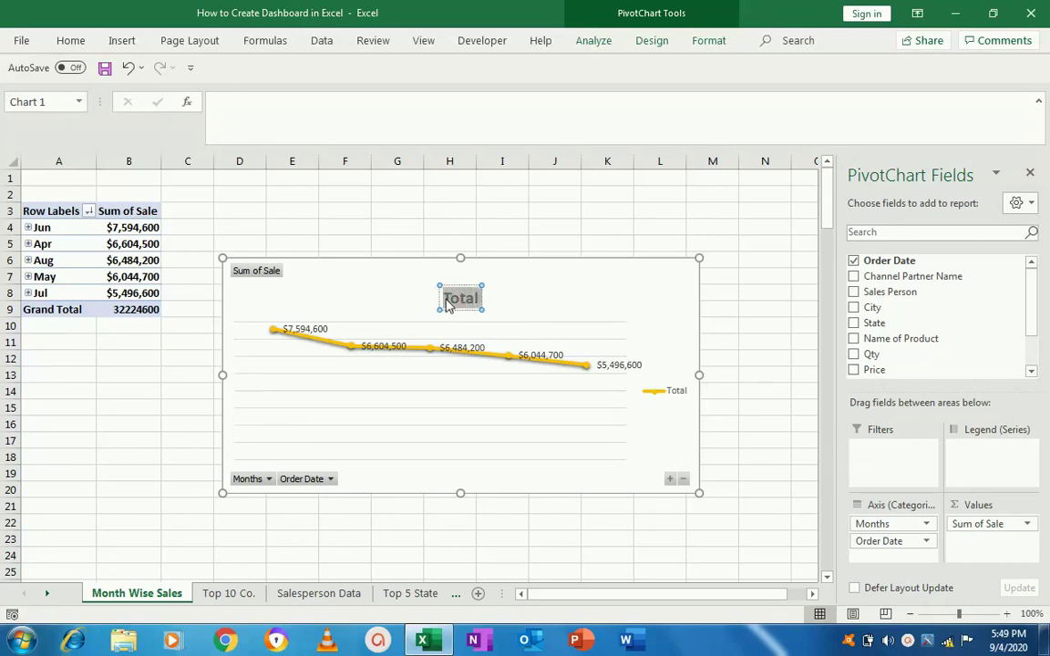
type("Month Wise Sale")
left_click(111, 387)
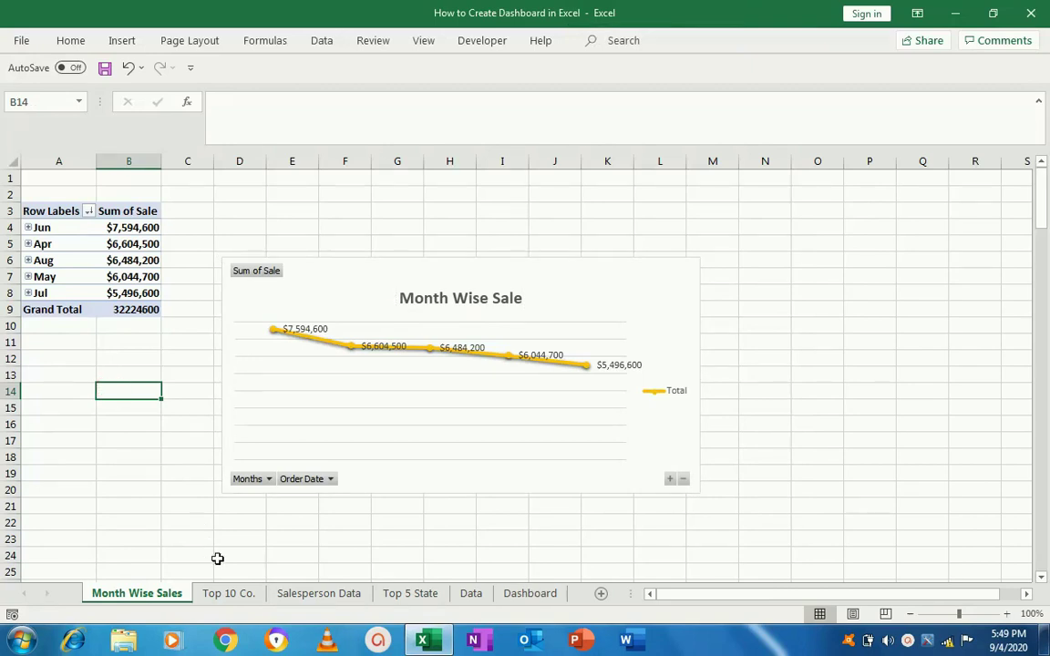
left_click(225, 598)
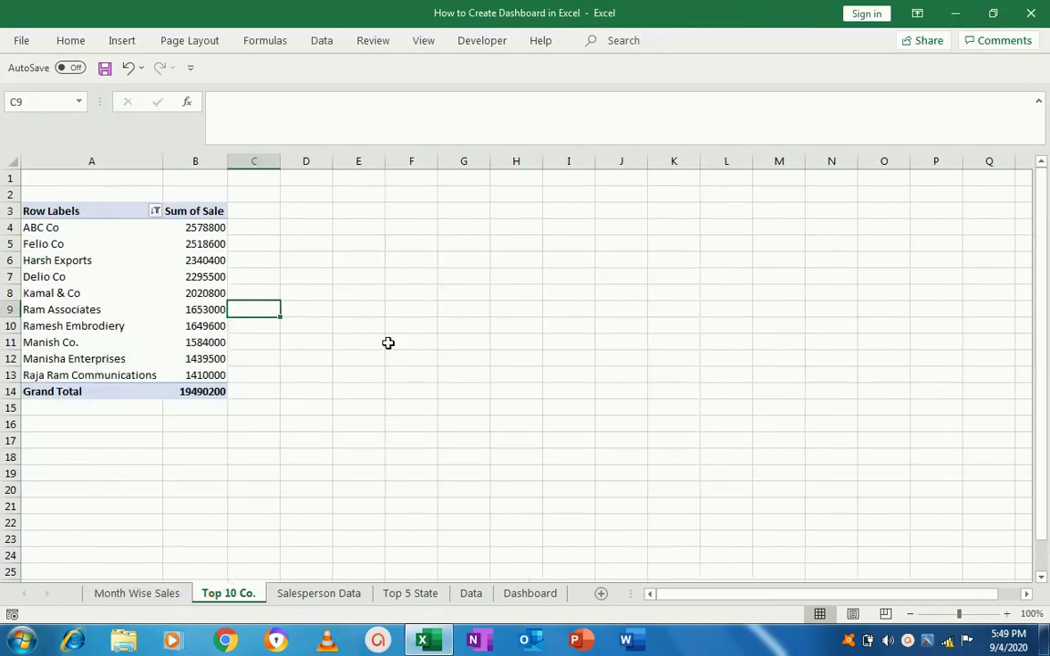
Step: Insert a 3-D Stacked Column pivot chart of channel-partner Sum of Sale and move it right
left_click(198, 280)
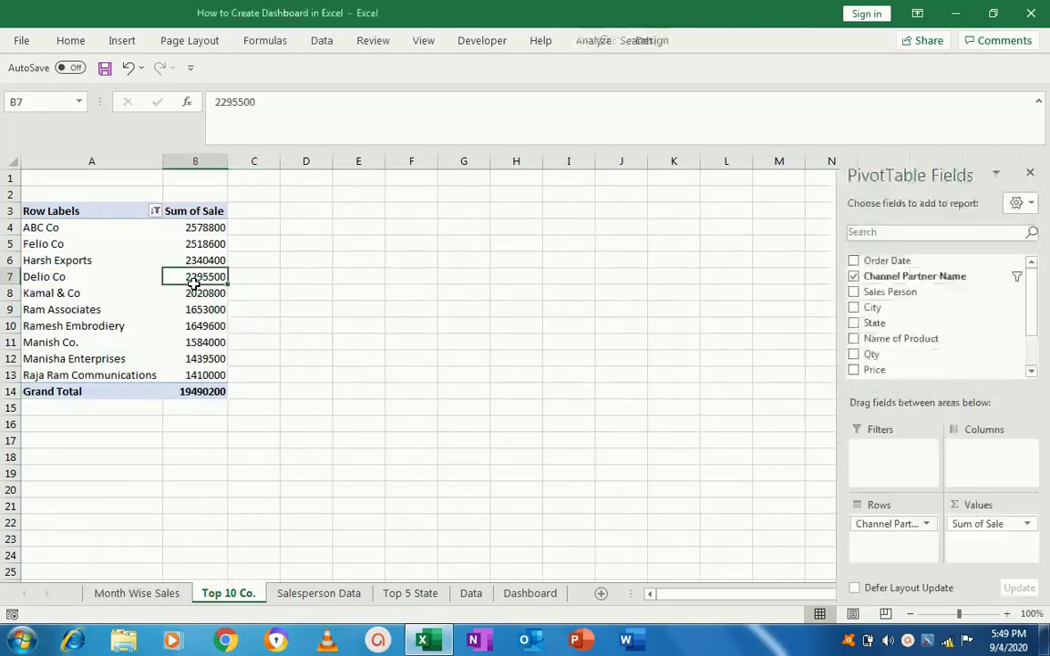
left_click(122, 41)
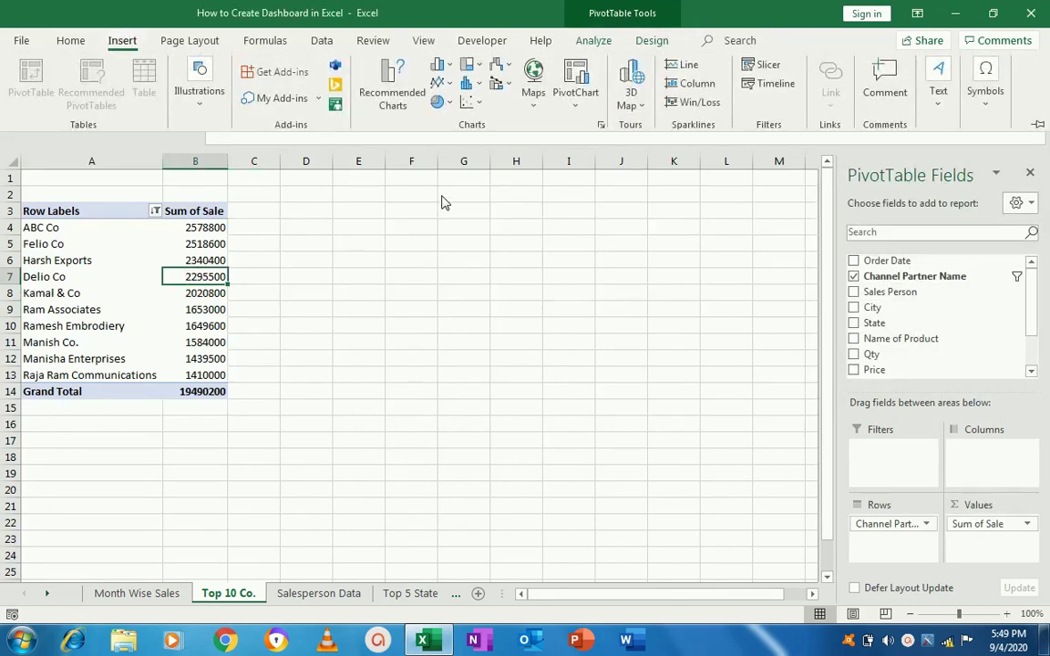
left_click(576, 95)
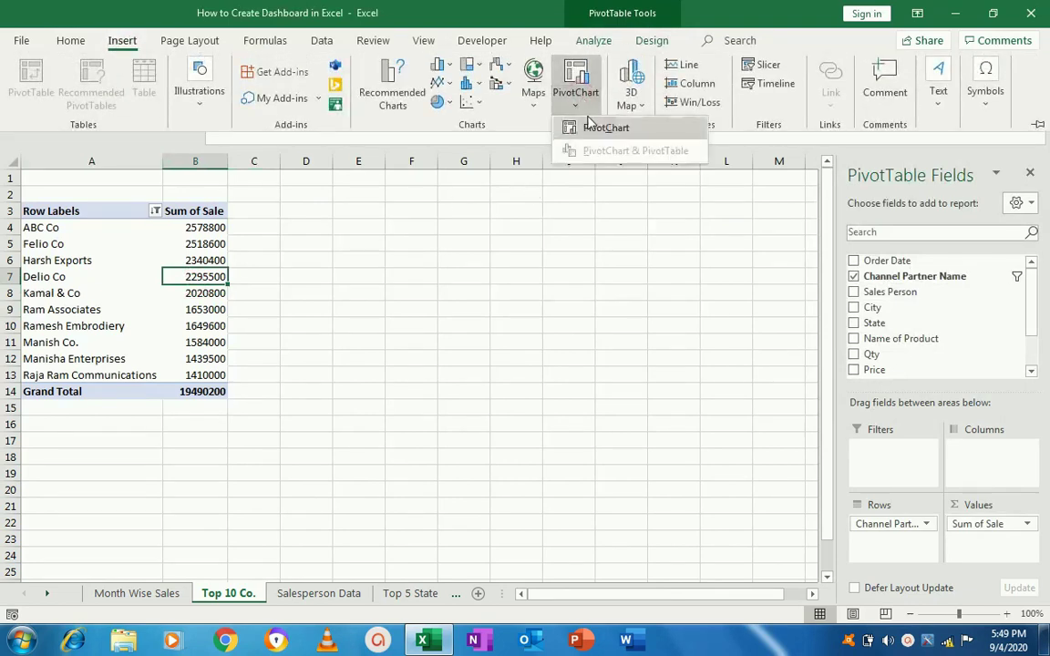
left_click(574, 125)
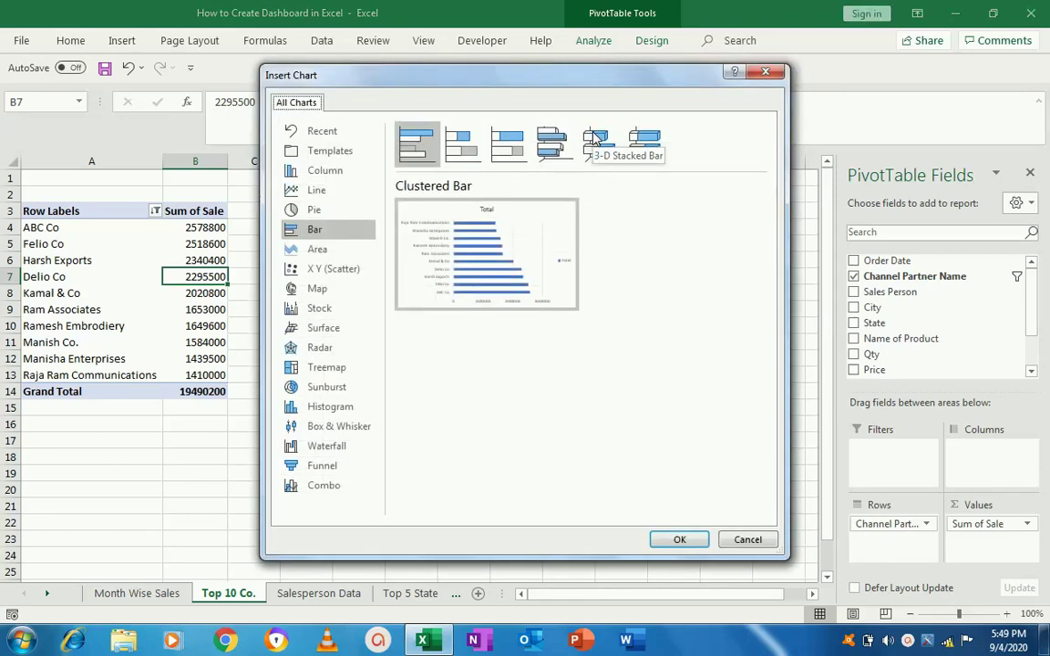
left_click(552, 151)
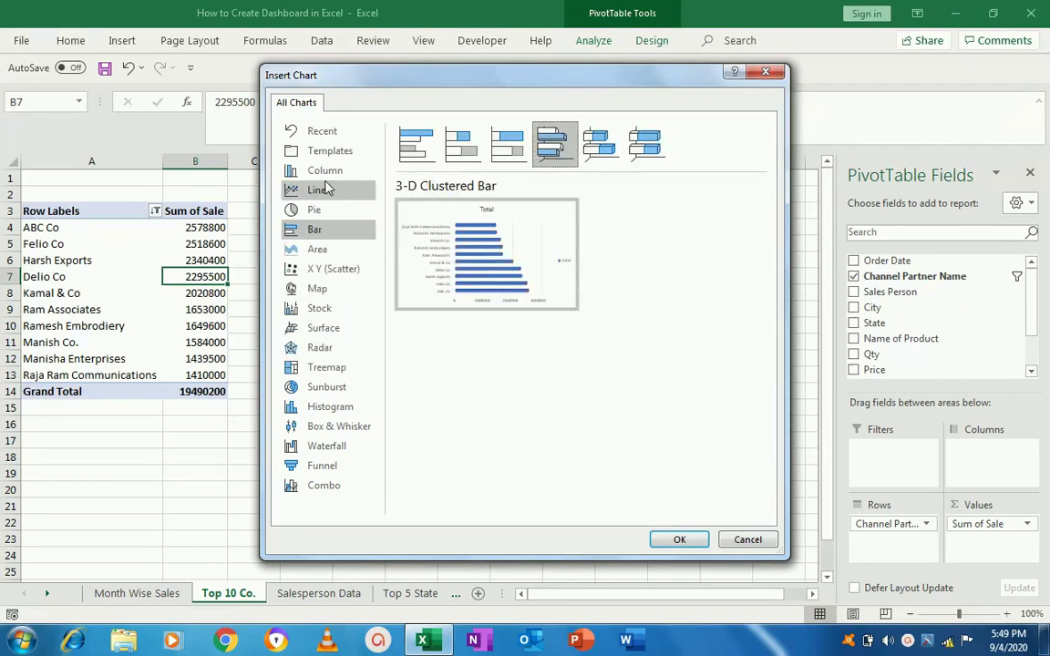
left_click(334, 173)
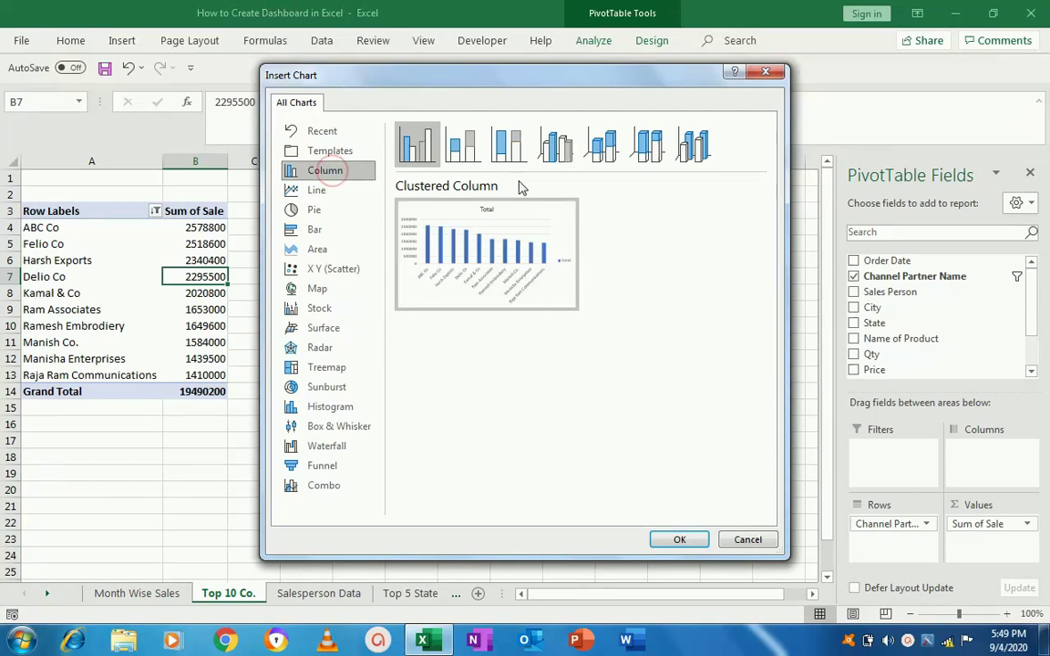
left_click(611, 158)
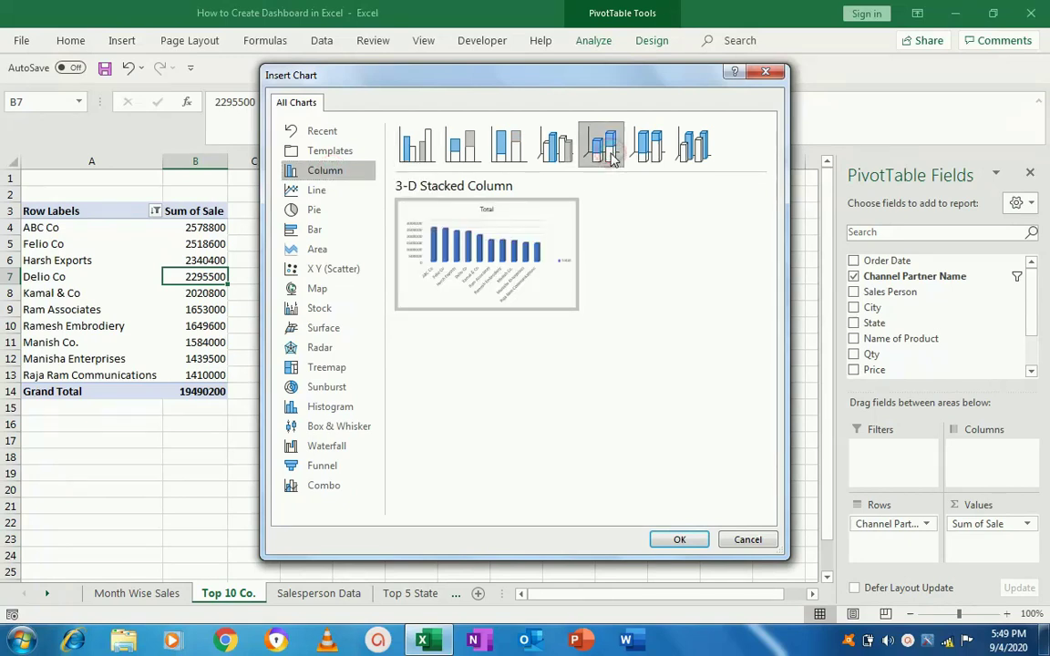
left_click(679, 540)
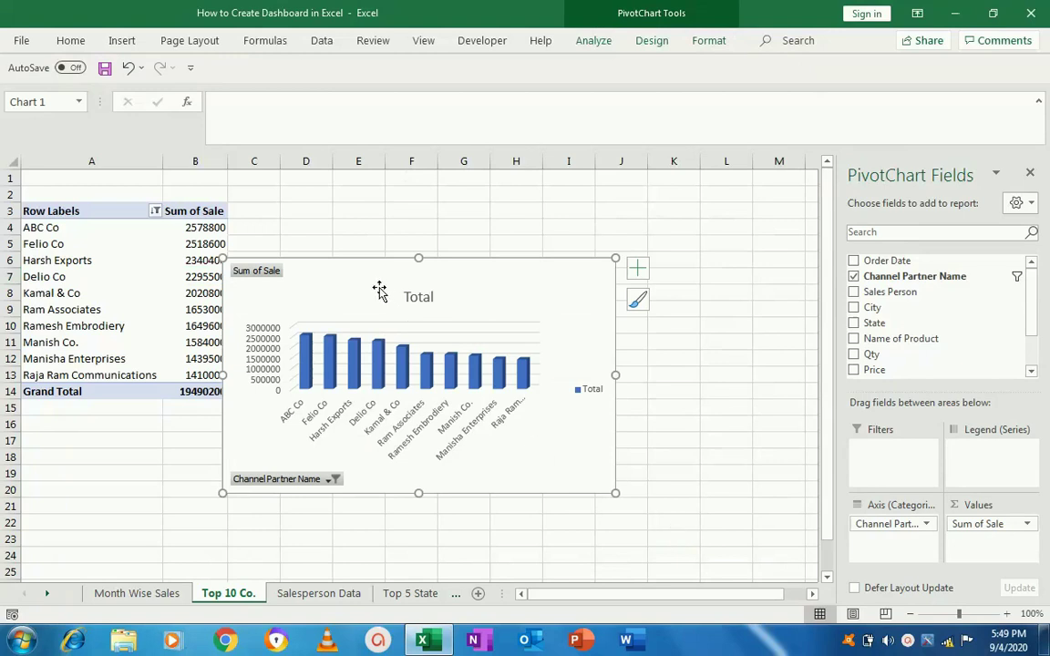
left_click_drag(380, 286, 473, 273)
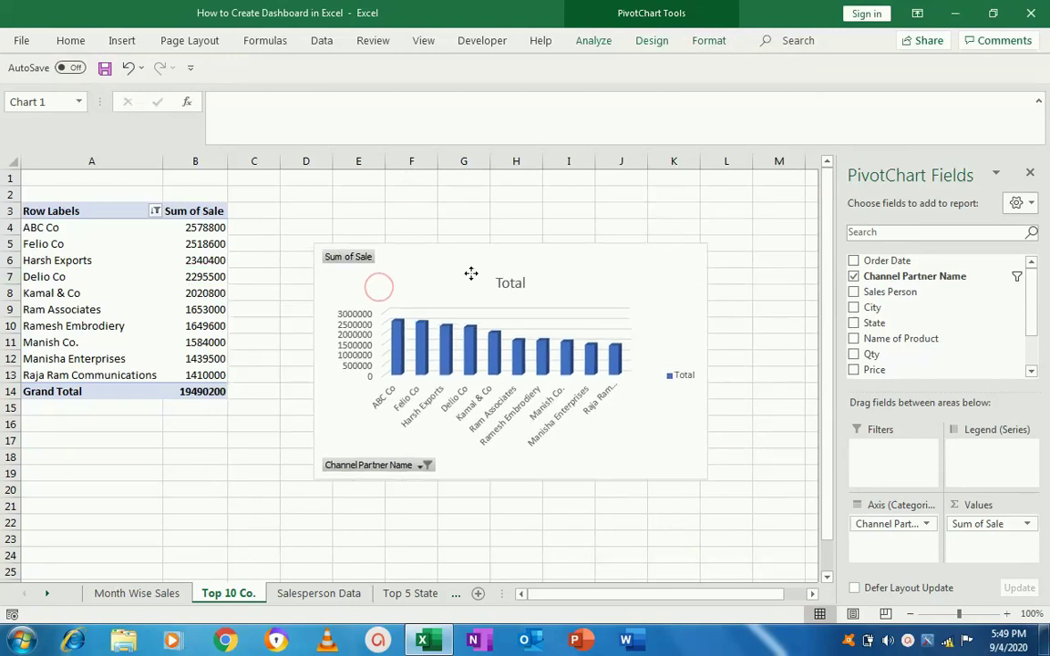
Step: Replace the pivot chart's 'Total' title with 'Top 10 Co. Sales'
double_click(525, 281)
left_click(508, 283)
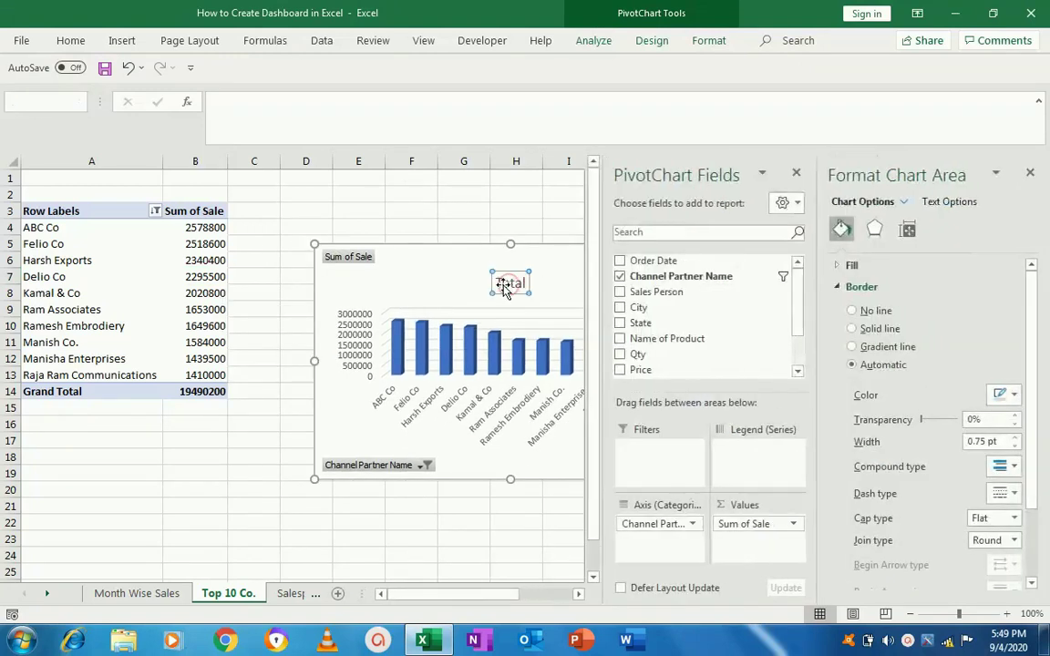
left_click(500, 285)
double_click(499, 285)
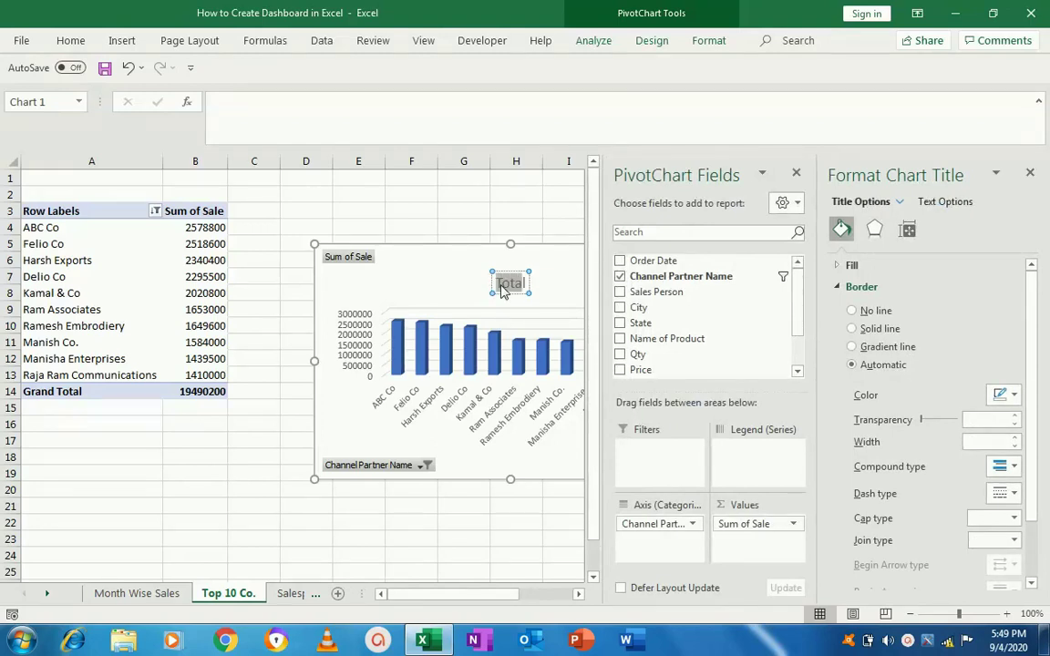
type("Top 10 Com")
key("BackSpace")
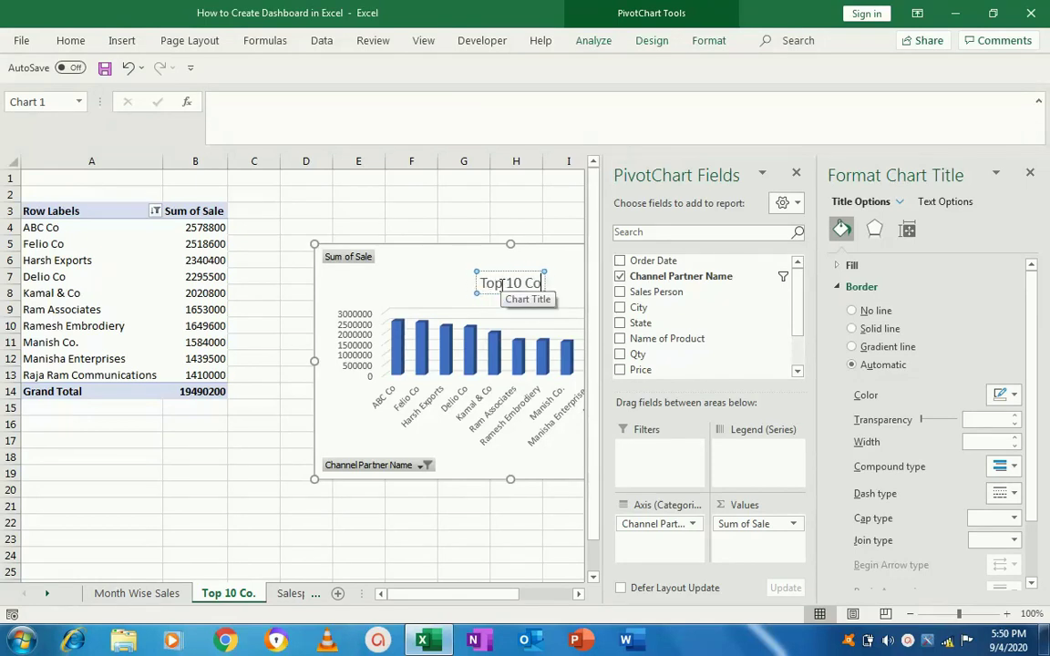
type(".")
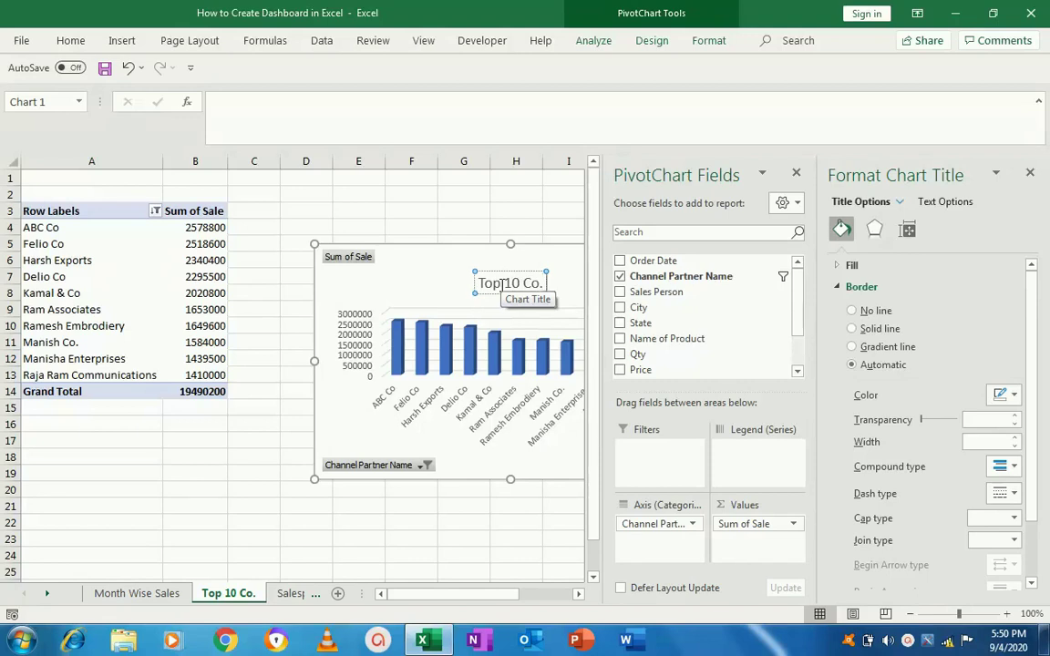
type(" Sales")
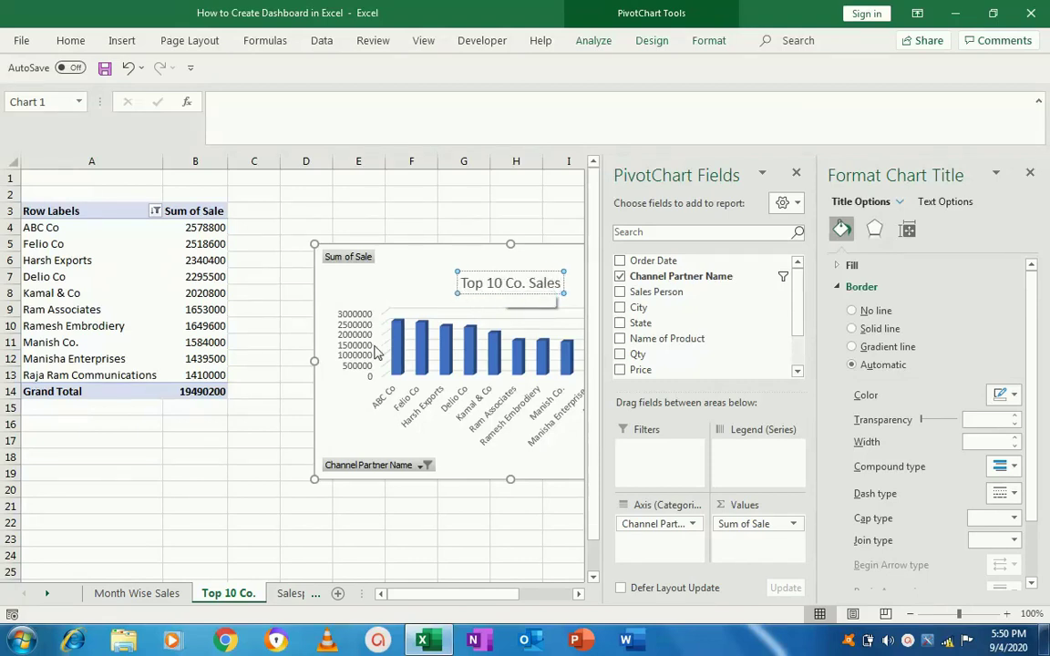
left_click(218, 498)
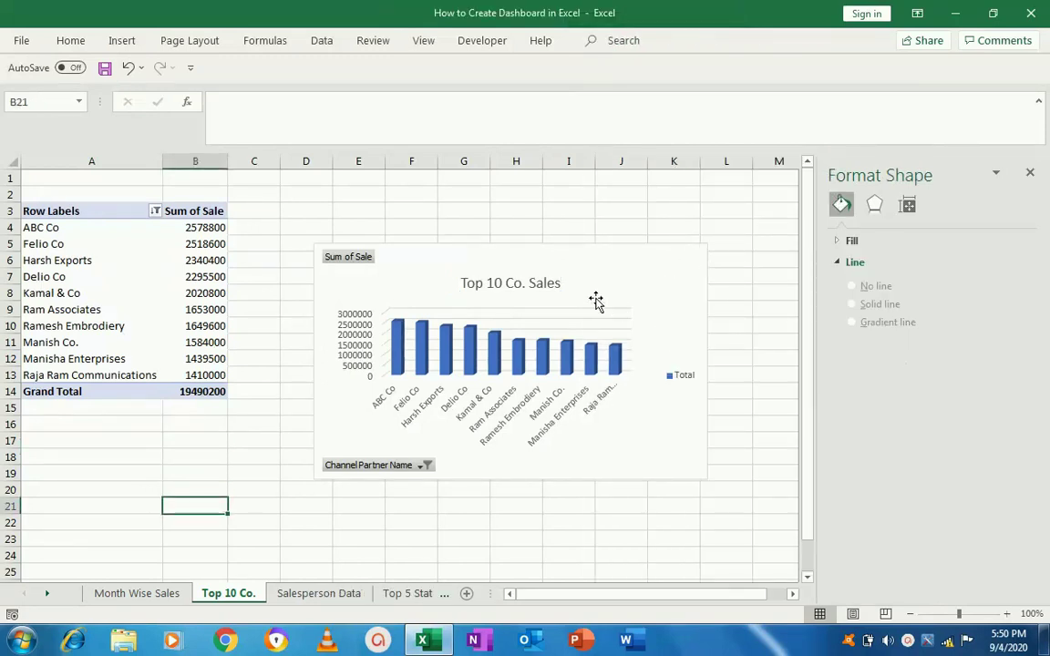
left_click(595, 299)
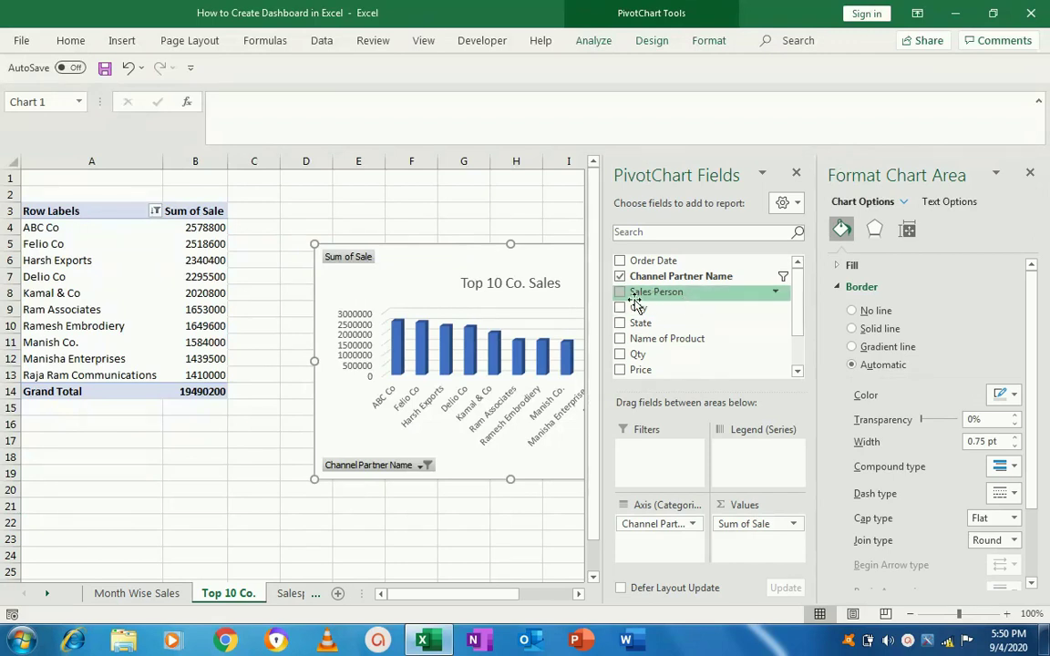
Step: Close the PivotChart Fields pane and try Solid and Gradient chart borders before returning to Automatic
left_click(797, 174)
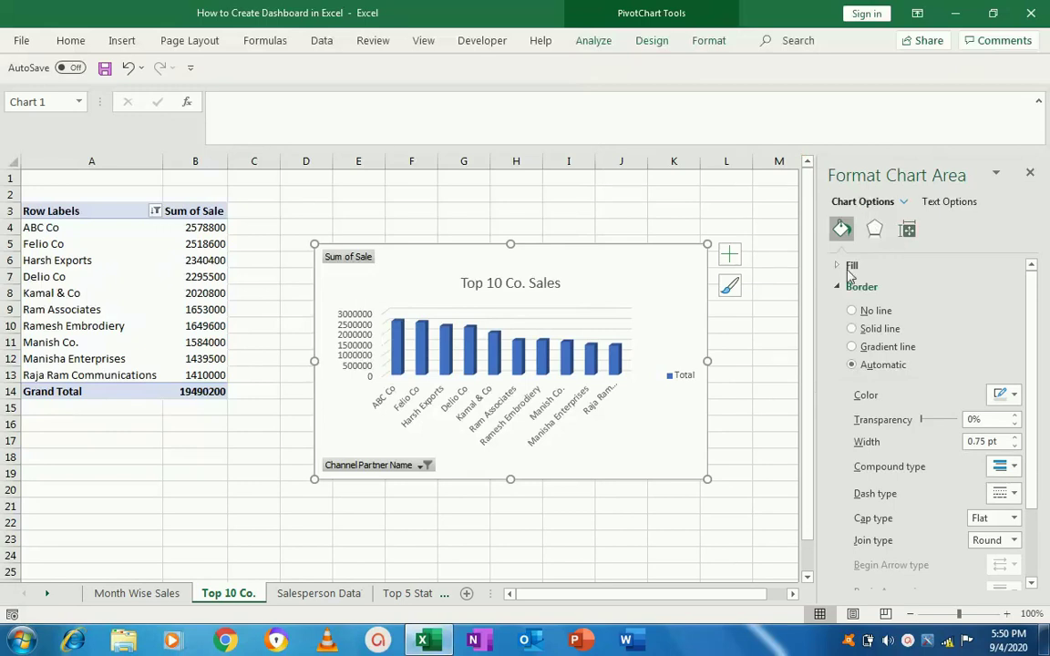
left_click(850, 329)
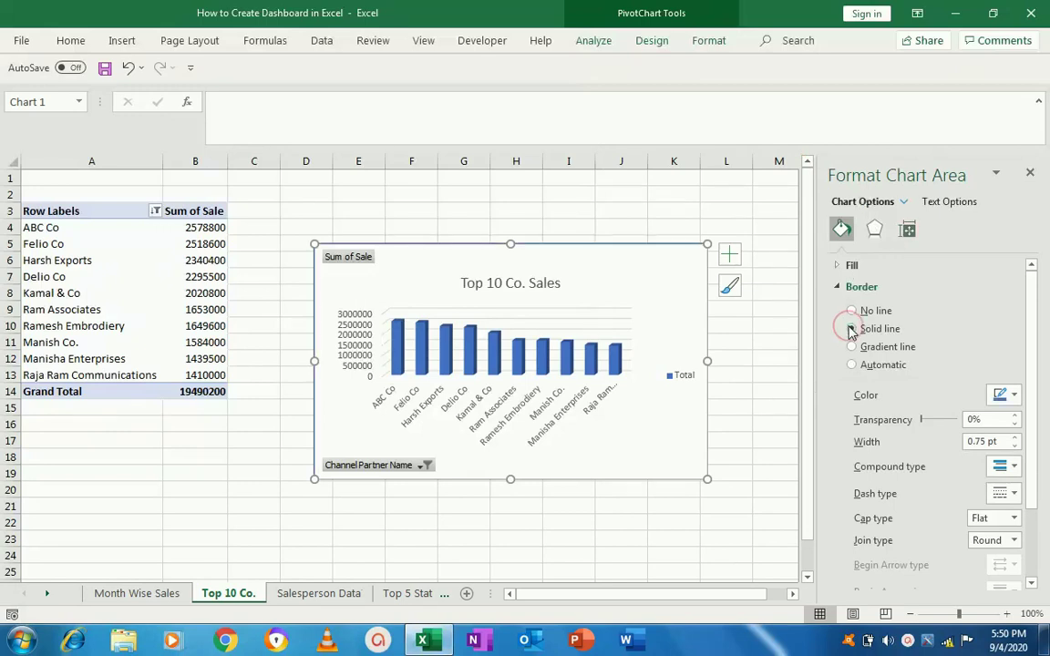
left_click(852, 347)
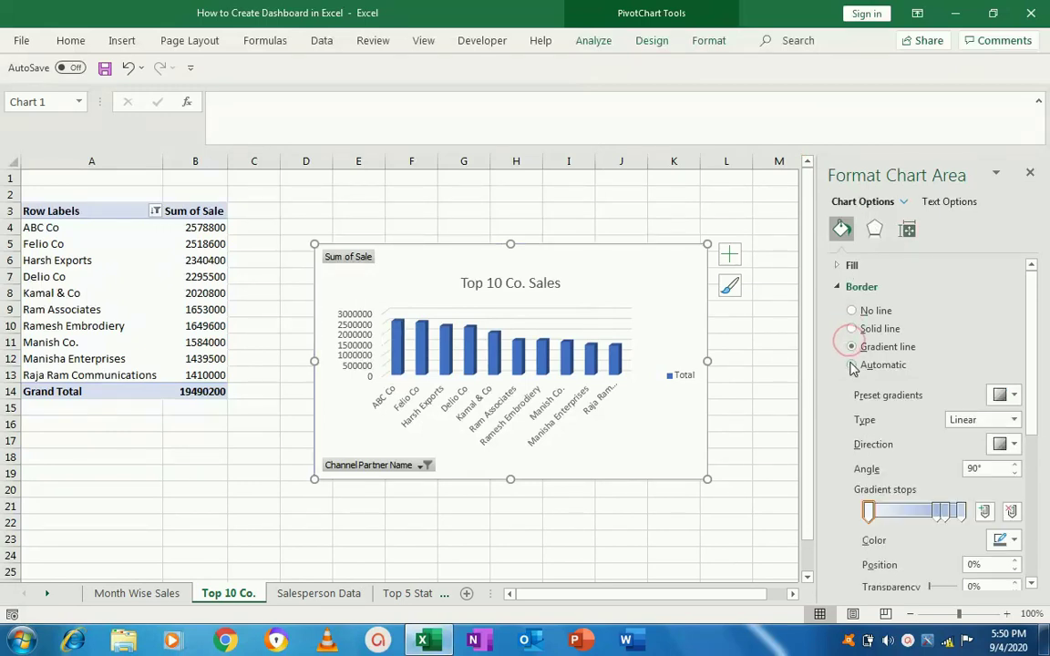
left_click(852, 364)
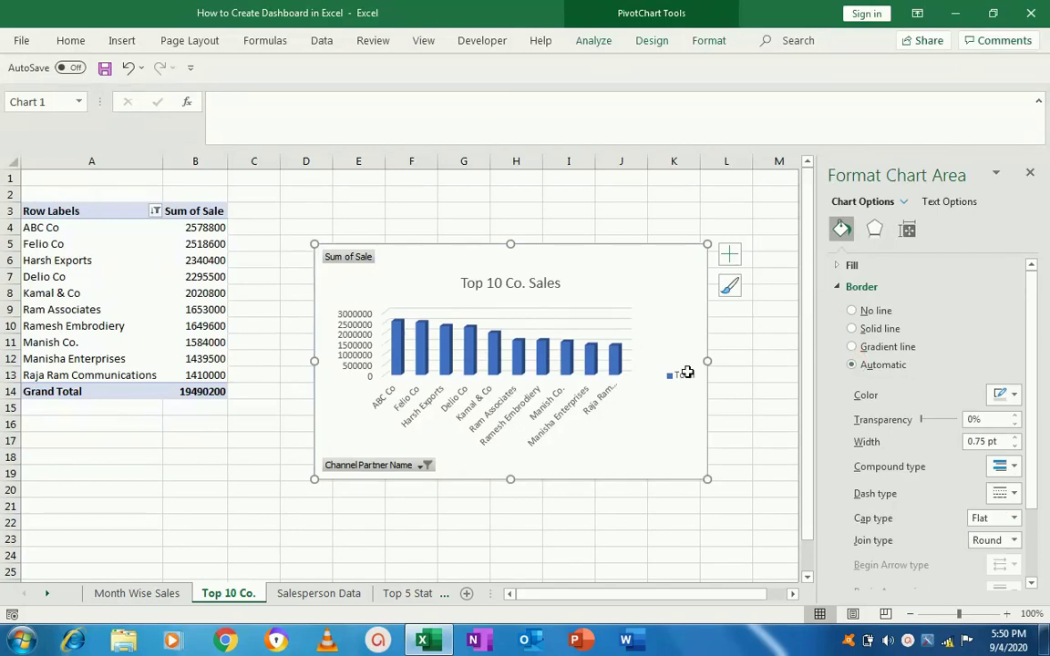
Step: Inspect the major gridlines' effect options, then close the Format pane unchanged
left_click(584, 364)
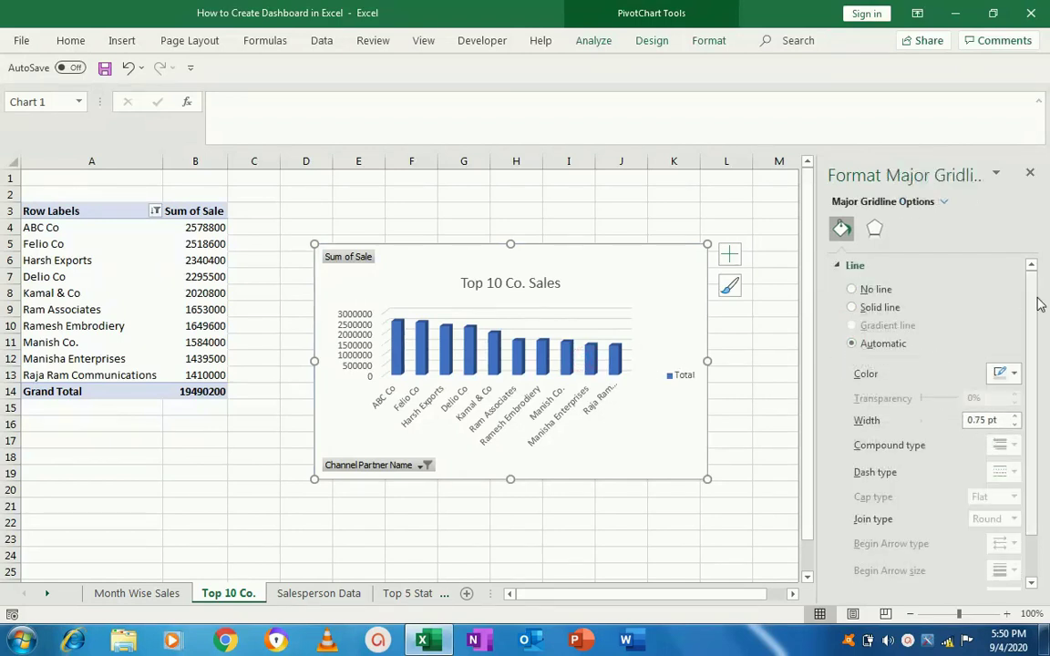
left_click_drag(1033, 310, 1033, 330)
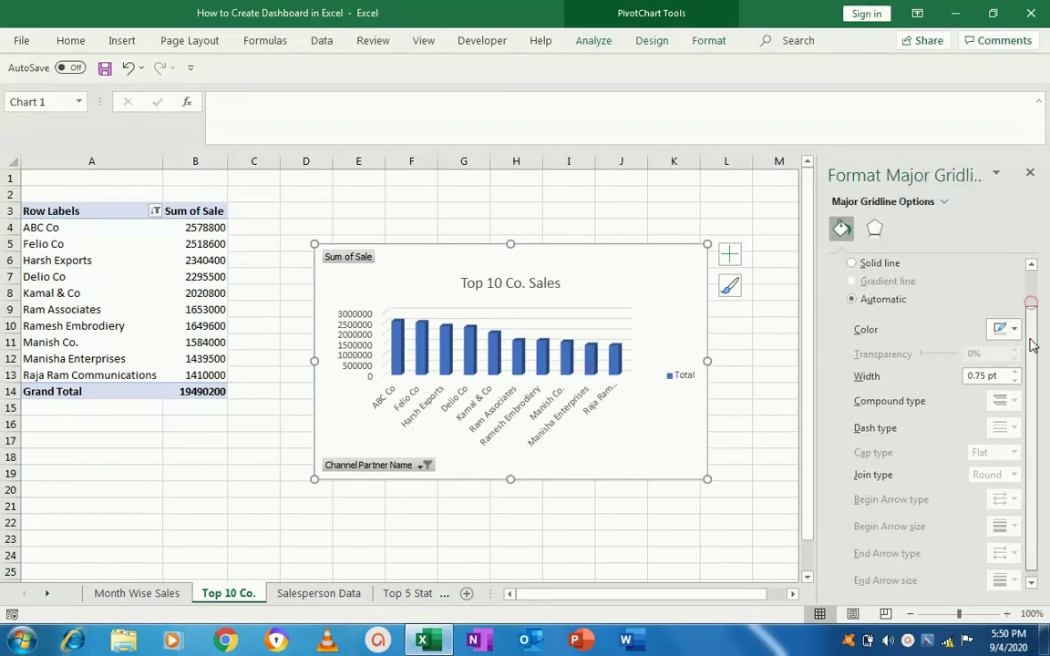
left_click(873, 230)
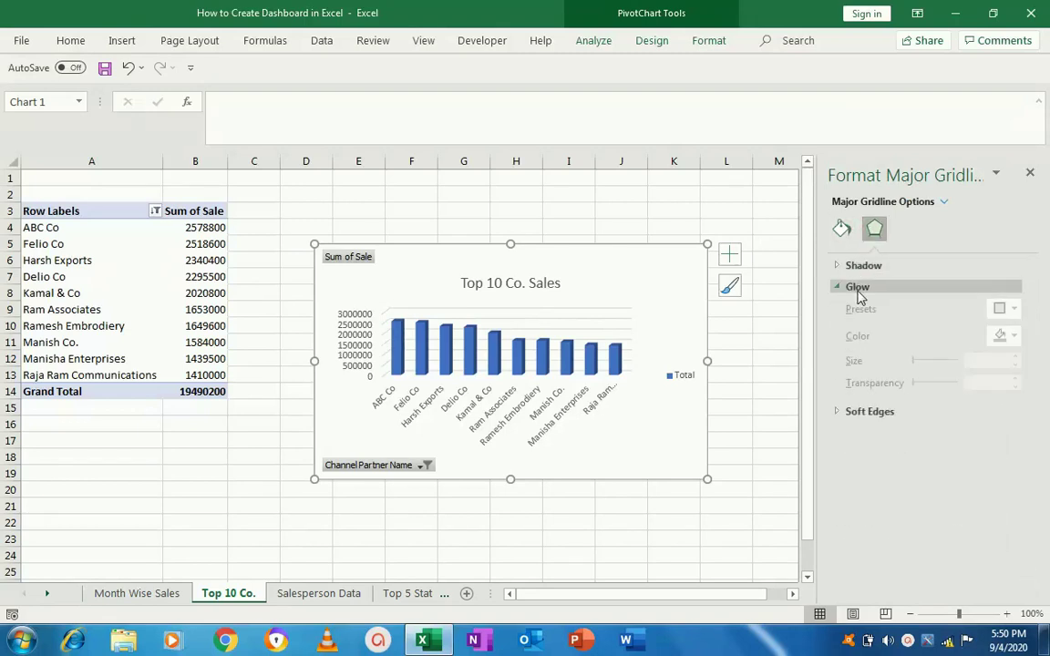
left_click(857, 288)
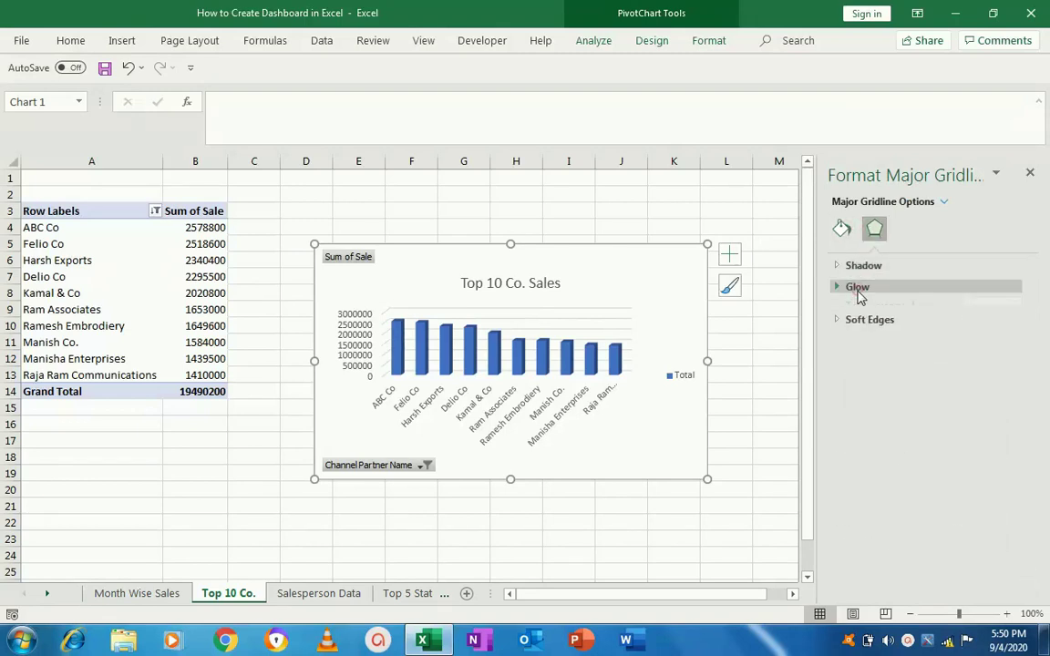
left_click(1030, 173)
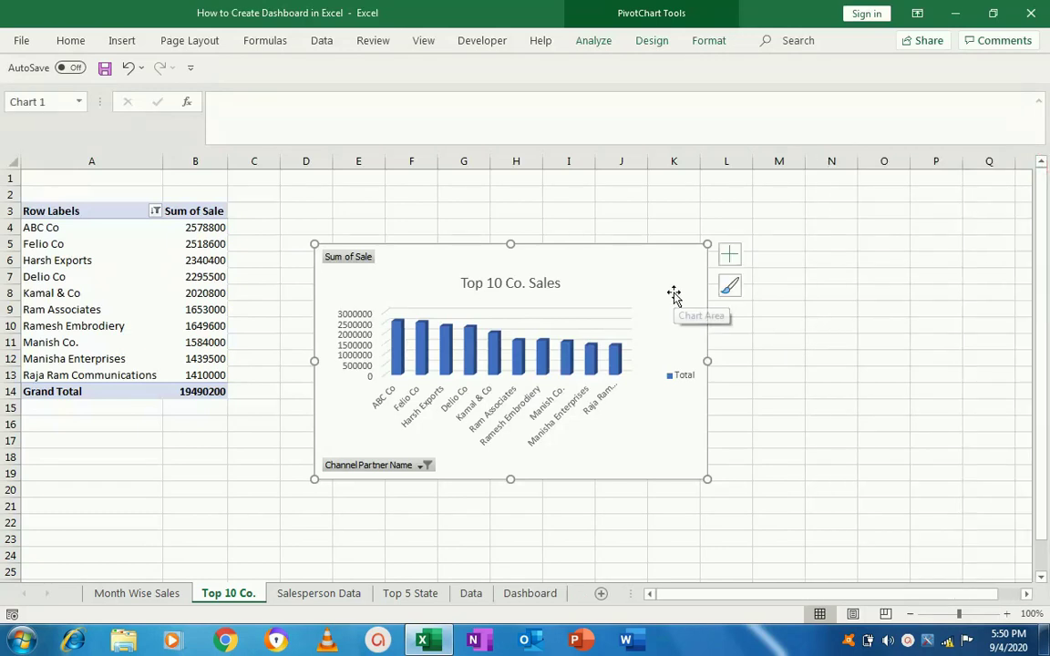
Step: Preview and apply several chart styles on the Top 10 Co. Sales chart
left_click(732, 289)
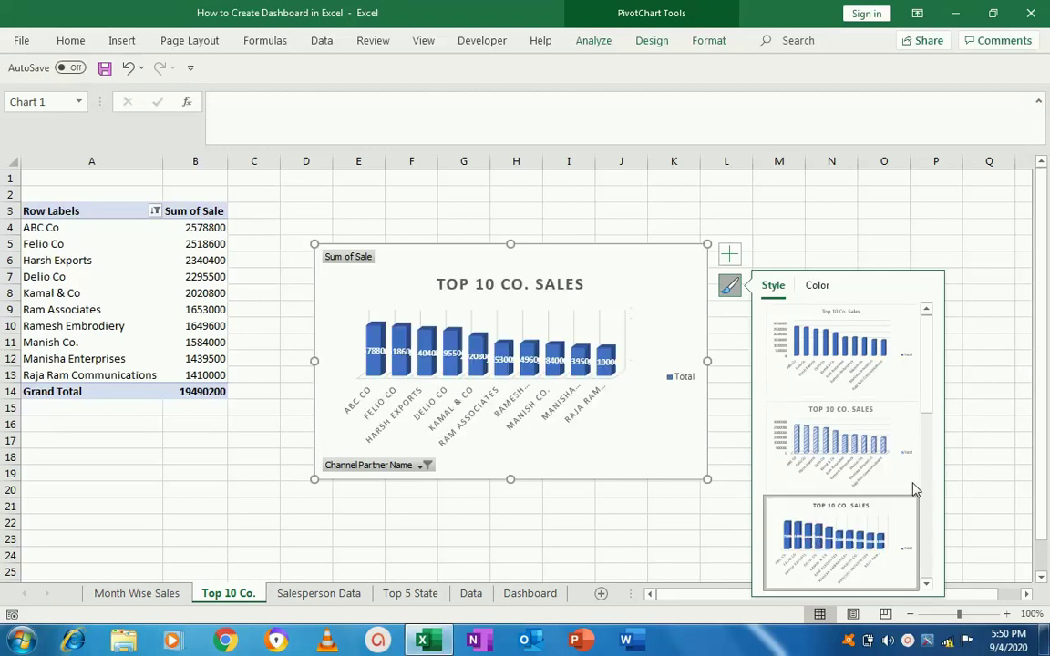
mouse_move(928, 384)
left_mouse_down()
mouse_move(915, 553)
mouse_move(917, 503)
left_mouse_up()
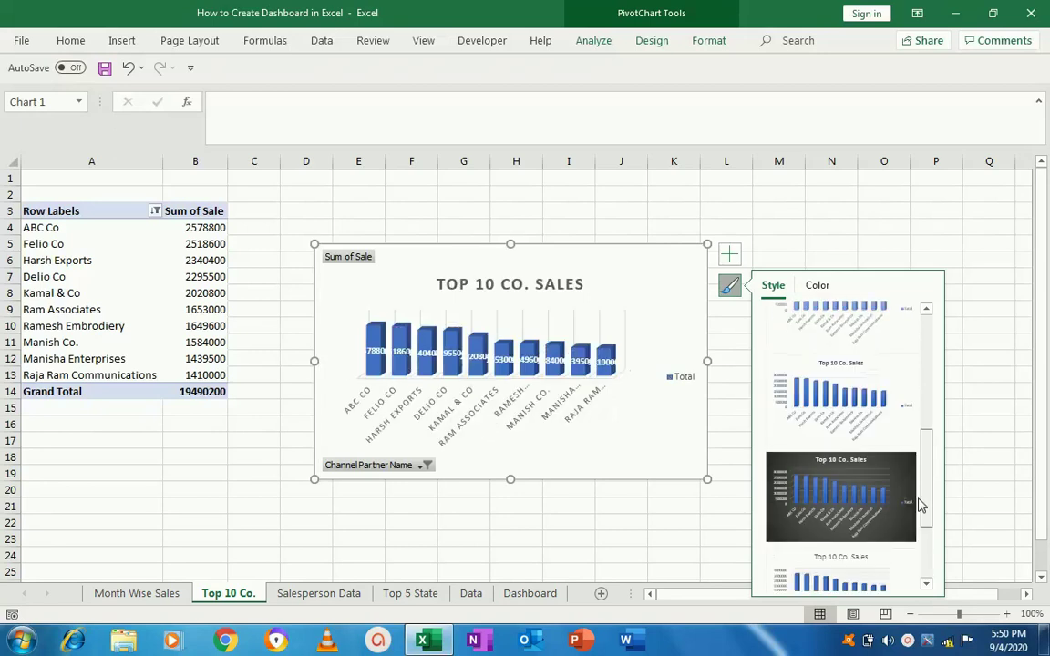
left_click(831, 421)
left_click(831, 342)
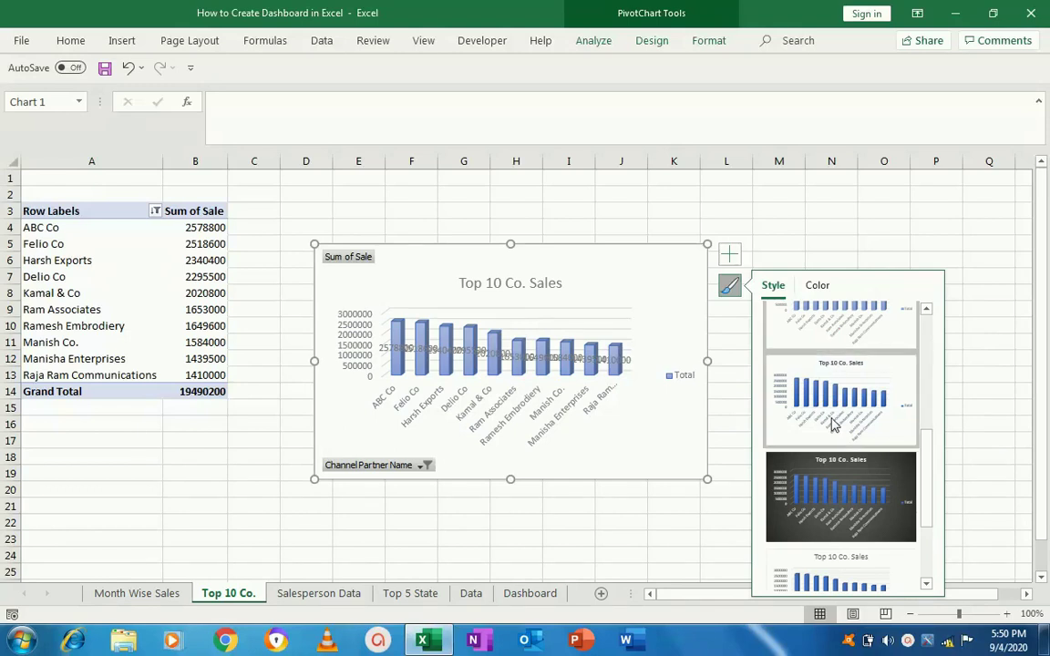
left_click(858, 578)
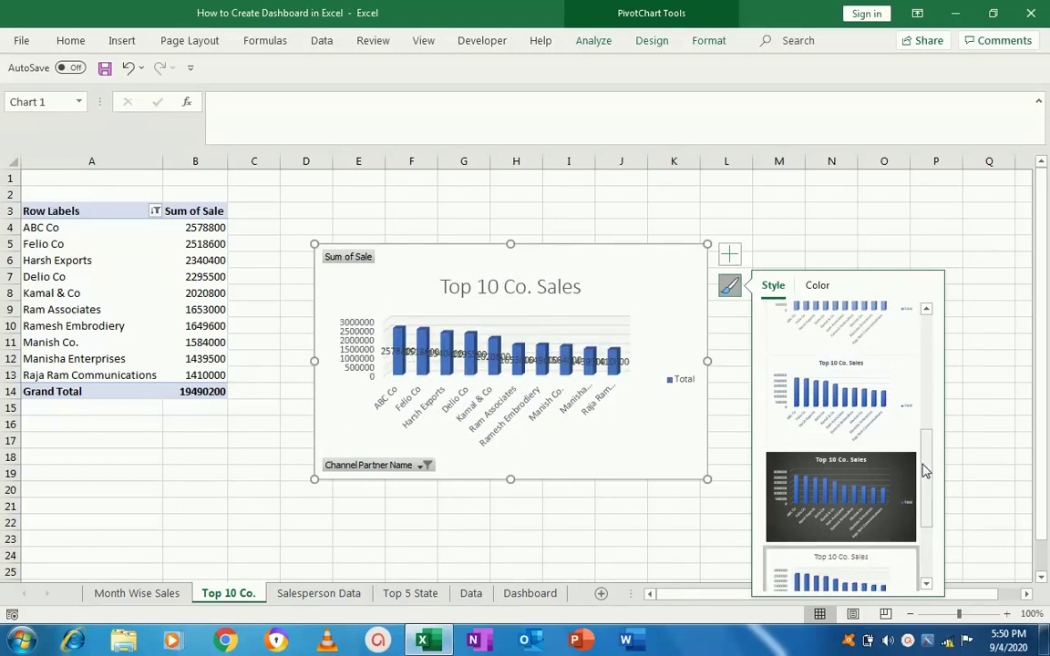
scroll(924, 471, "down", 1)
left_click(861, 540)
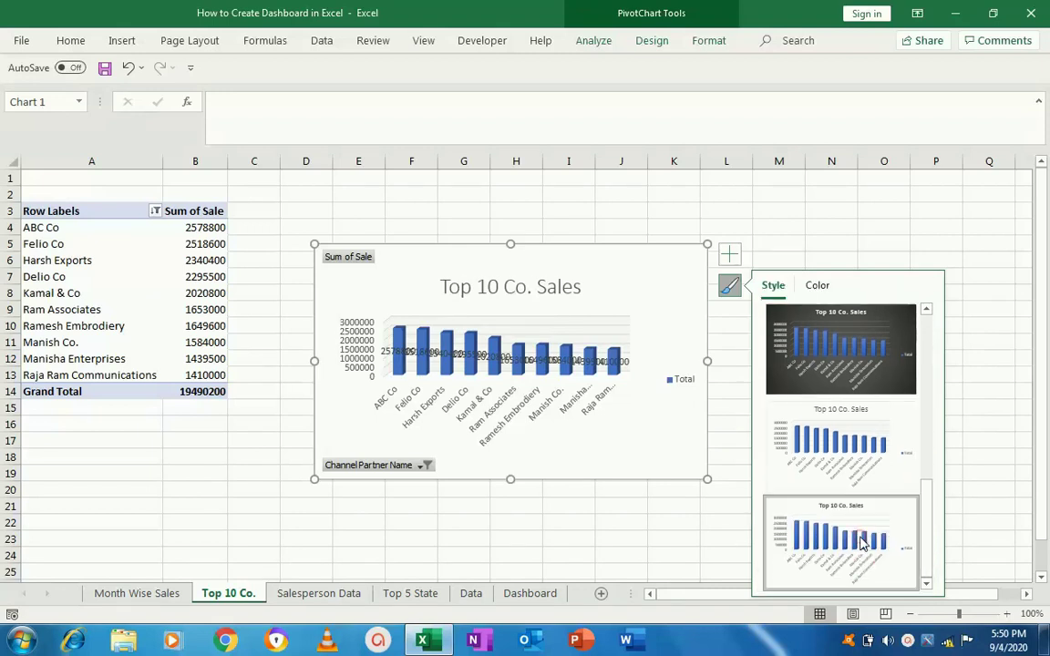
left_click(897, 239)
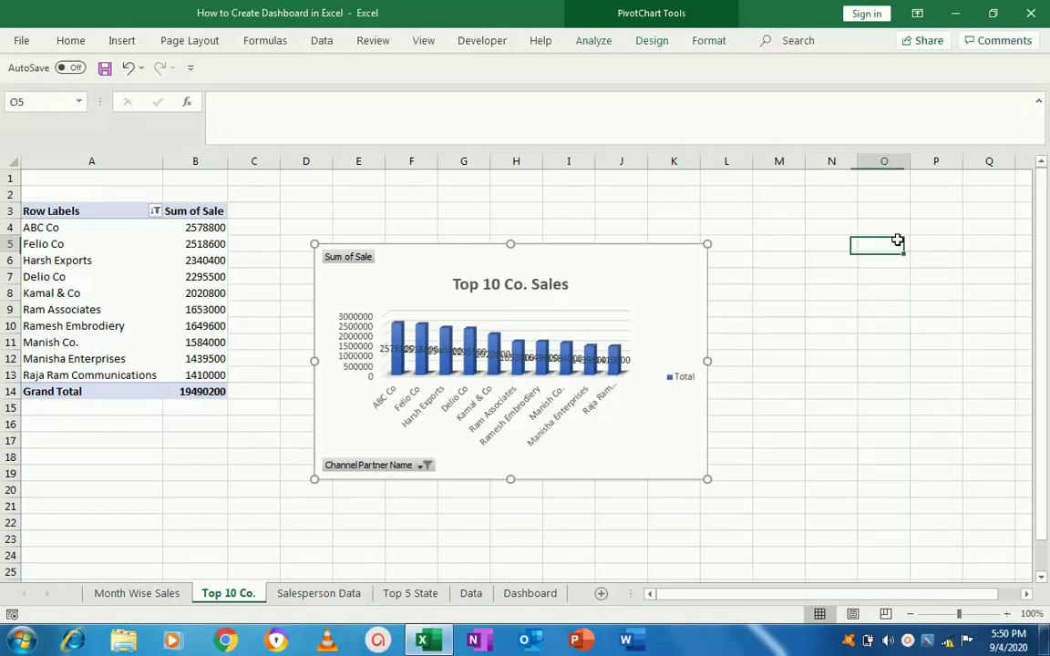
Step: Show data labels on the columns and widen the chart to about column M
left_click(667, 255)
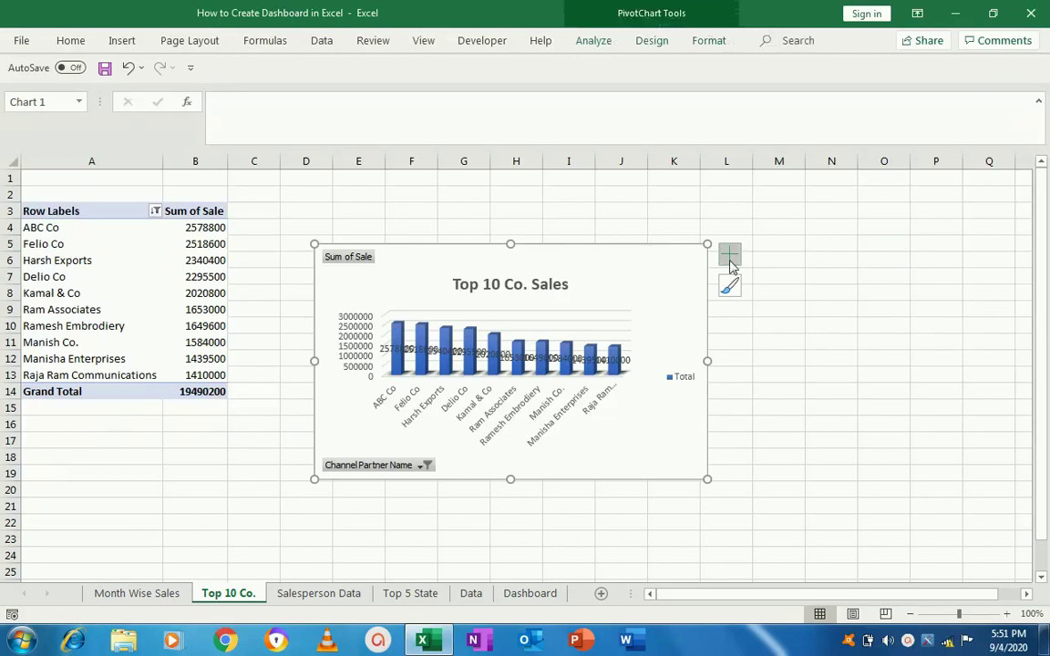
left_click(729, 254)
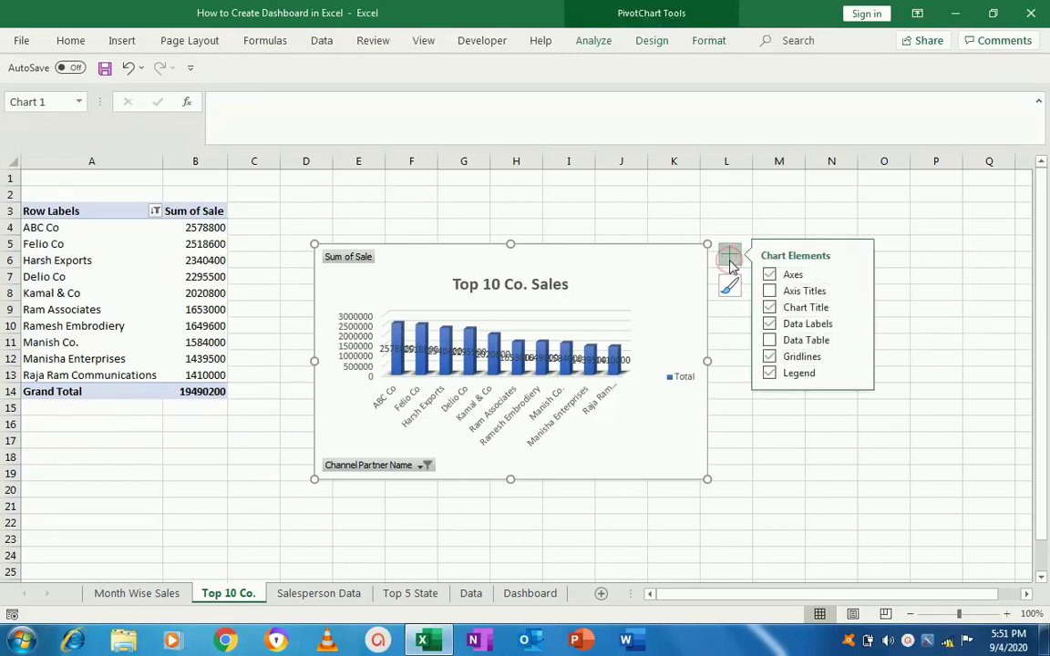
left_click(770, 324)
left_click(728, 225)
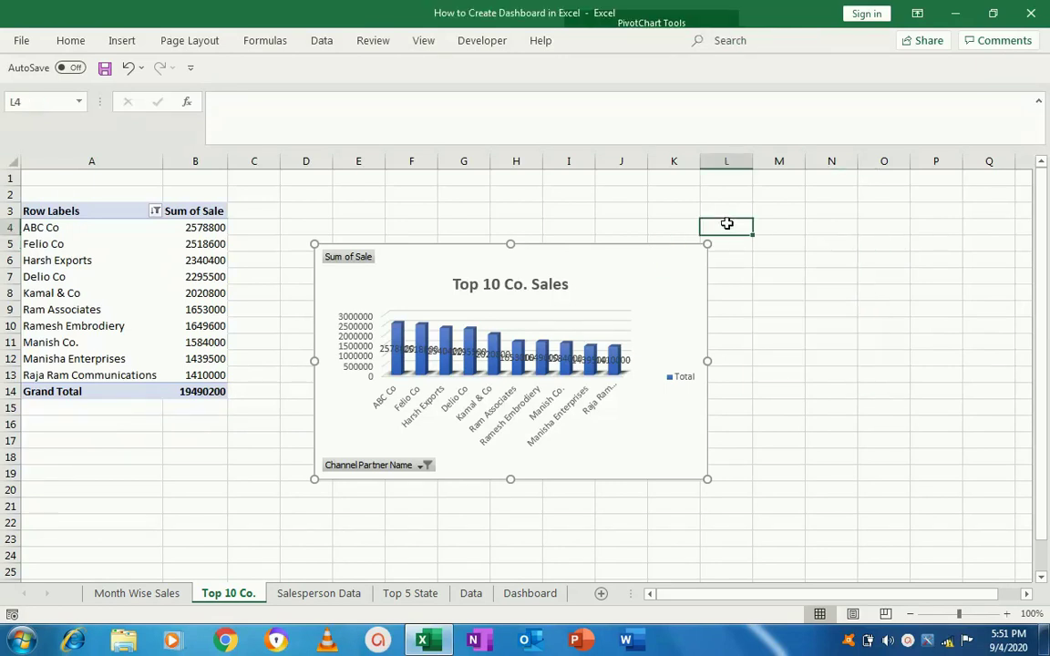
left_click(513, 291)
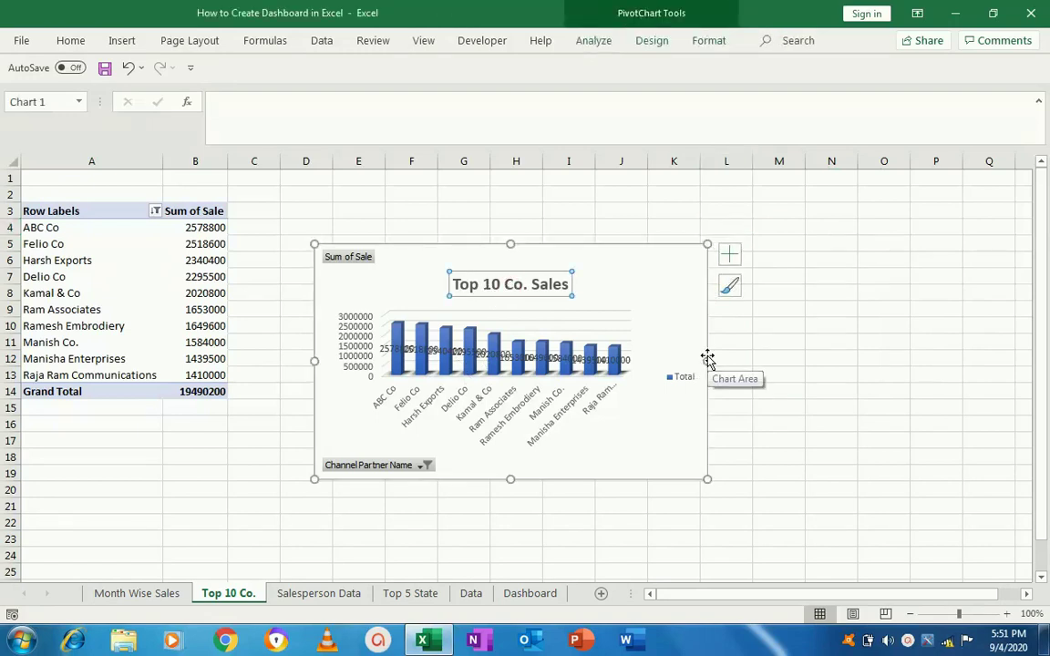
left_click_drag(707, 360, 884, 360)
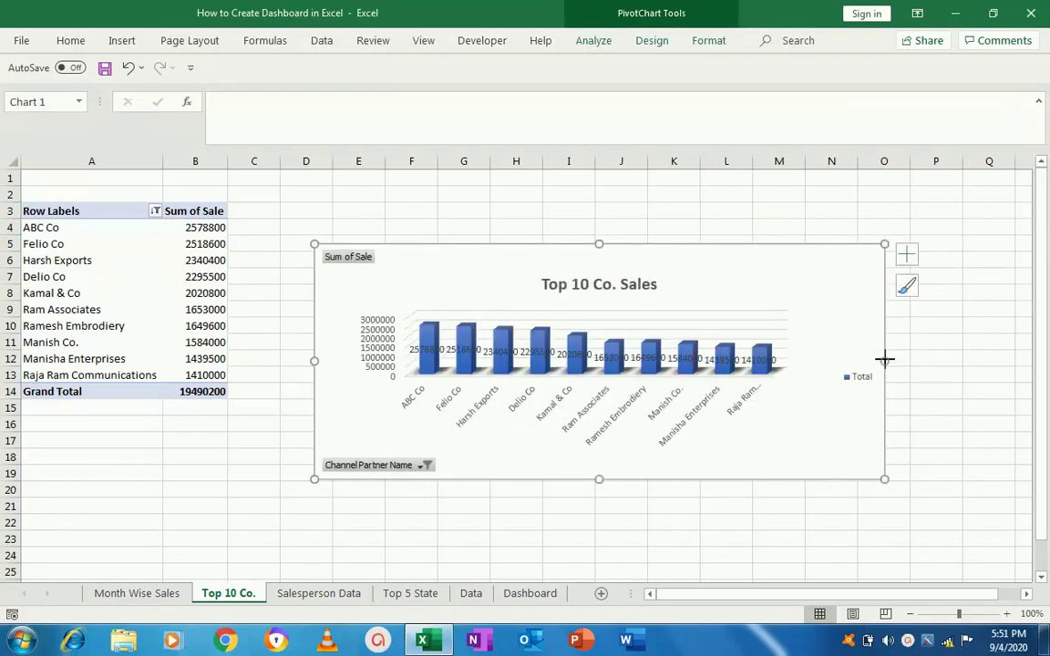
Step: Compare the data labels with the B4:B13 sales values, then go to the Salesperson Data sheet
left_click(513, 356)
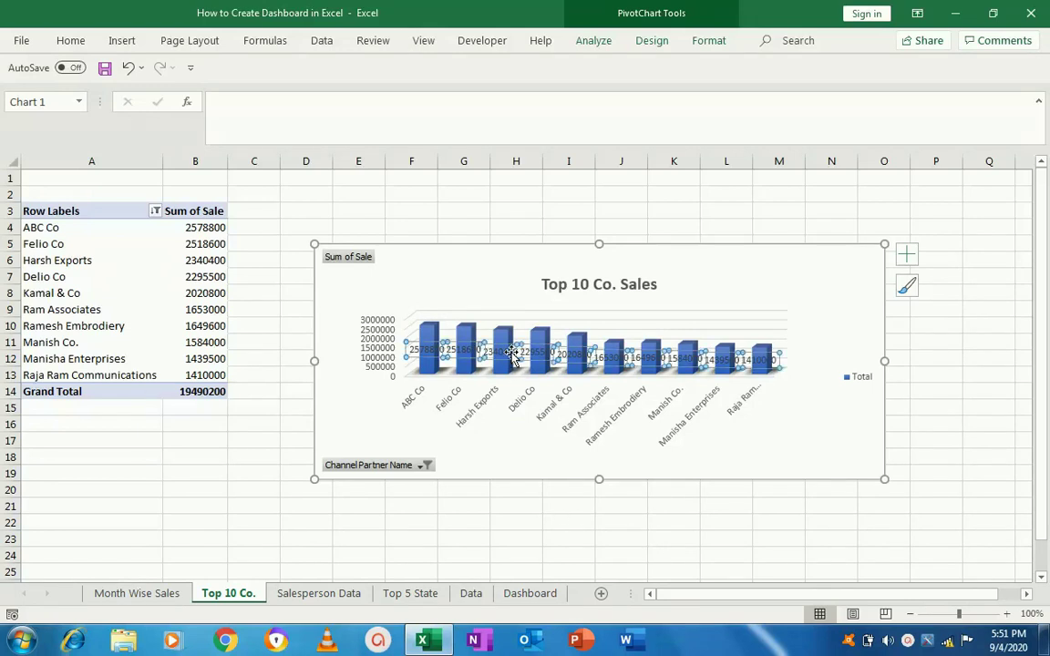
left_click(203, 229)
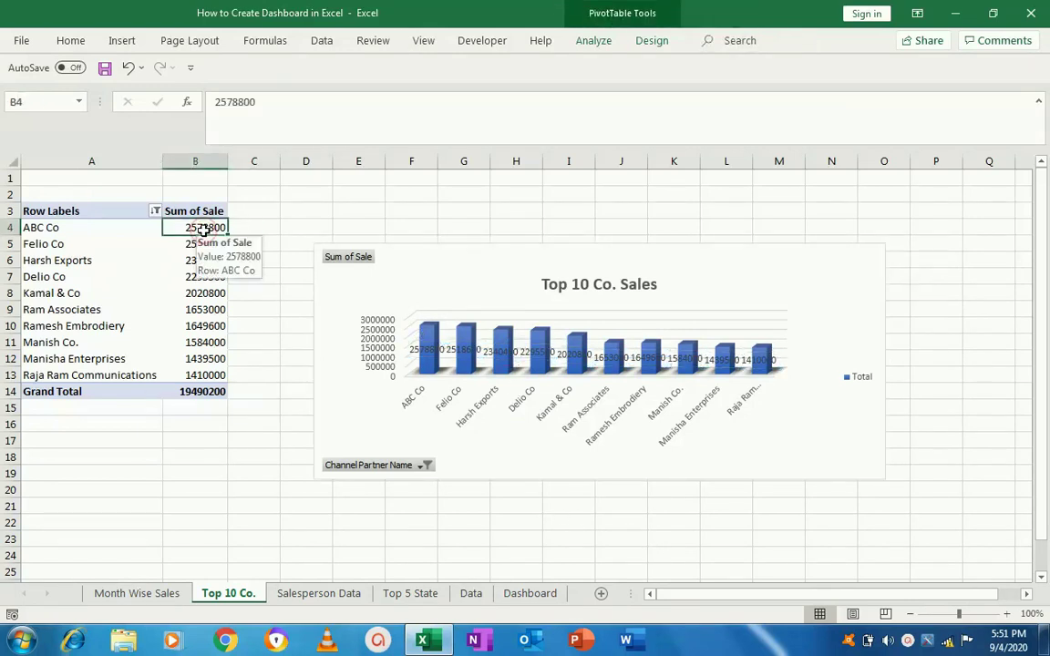
key("shift+Down")
key("shift+Down")
key("shift+Down")
key("shift+Down")
key("shift+Down")
key("shift+Down")
key("shift+Down")
key("shift+Down")
key("shift+Down")
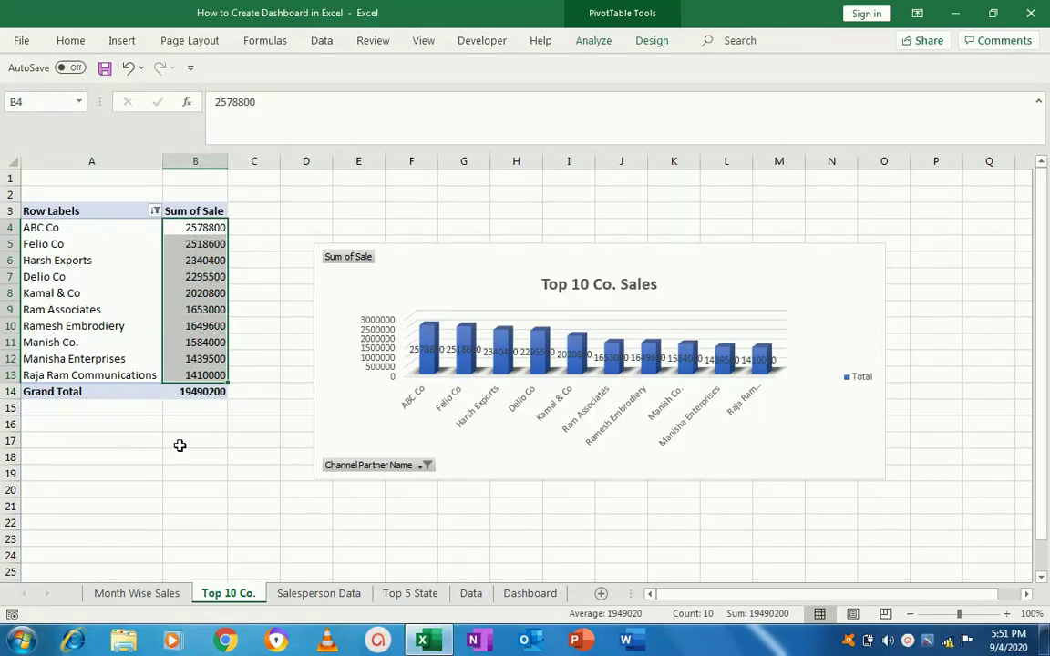
left_click(588, 349)
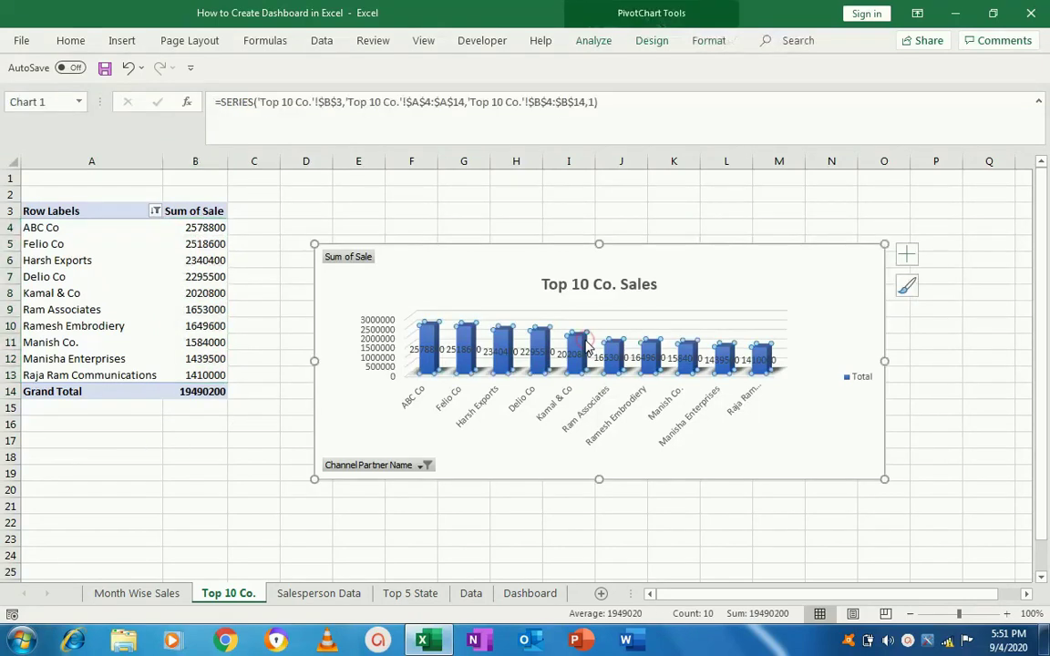
left_click(310, 594)
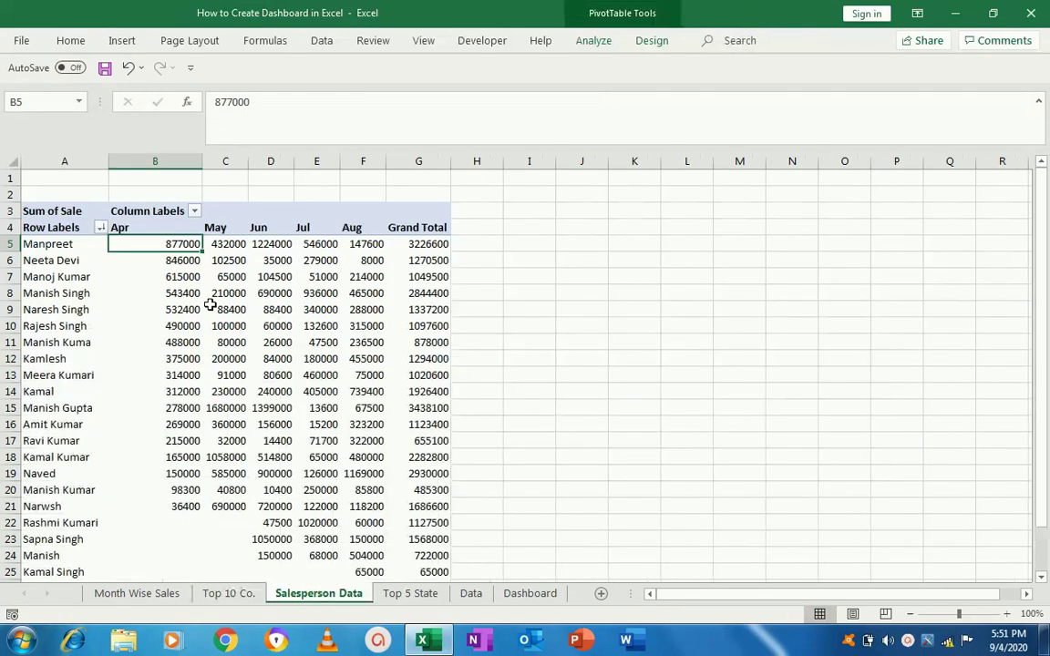
mouse_move(228, 309)
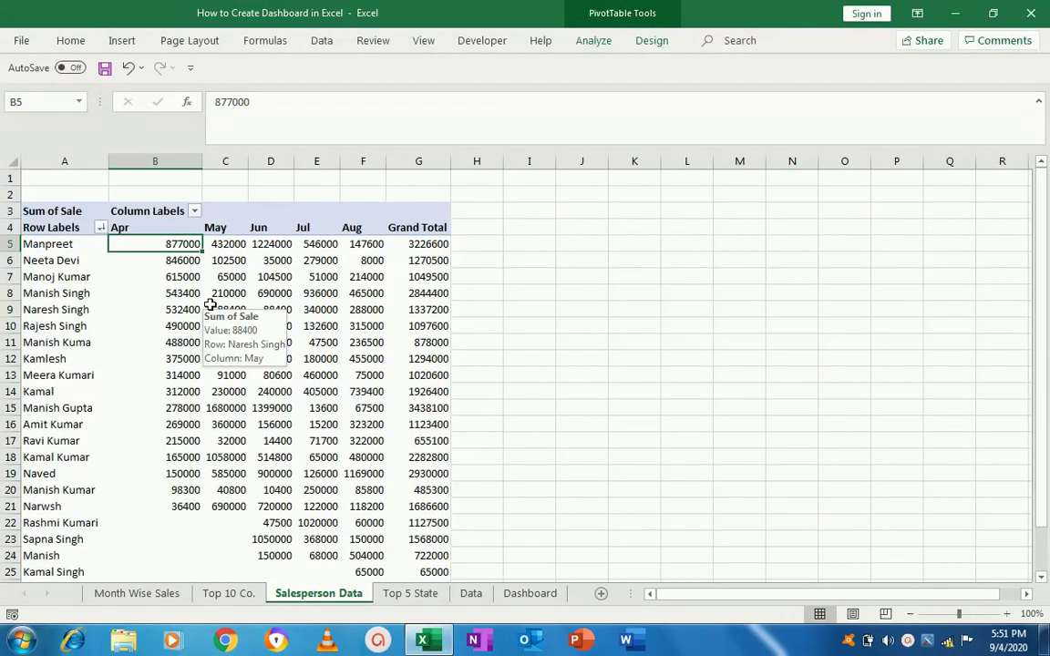
Step: Insert a Pie of Pie PivotChart from the salesperson pivot table
left_click(121, 41)
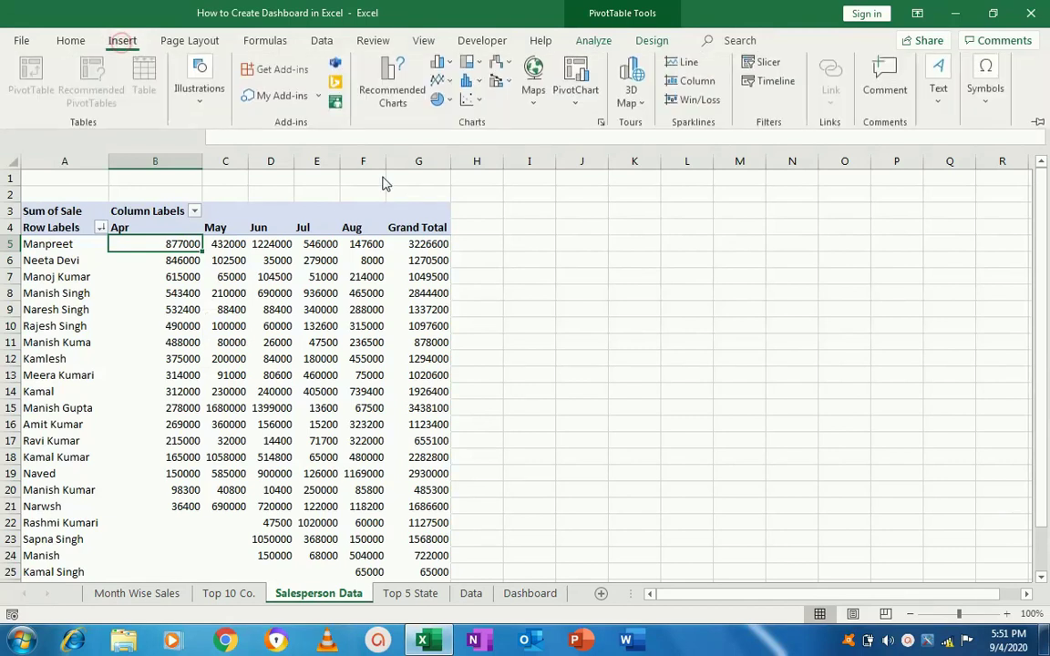
left_click(576, 73)
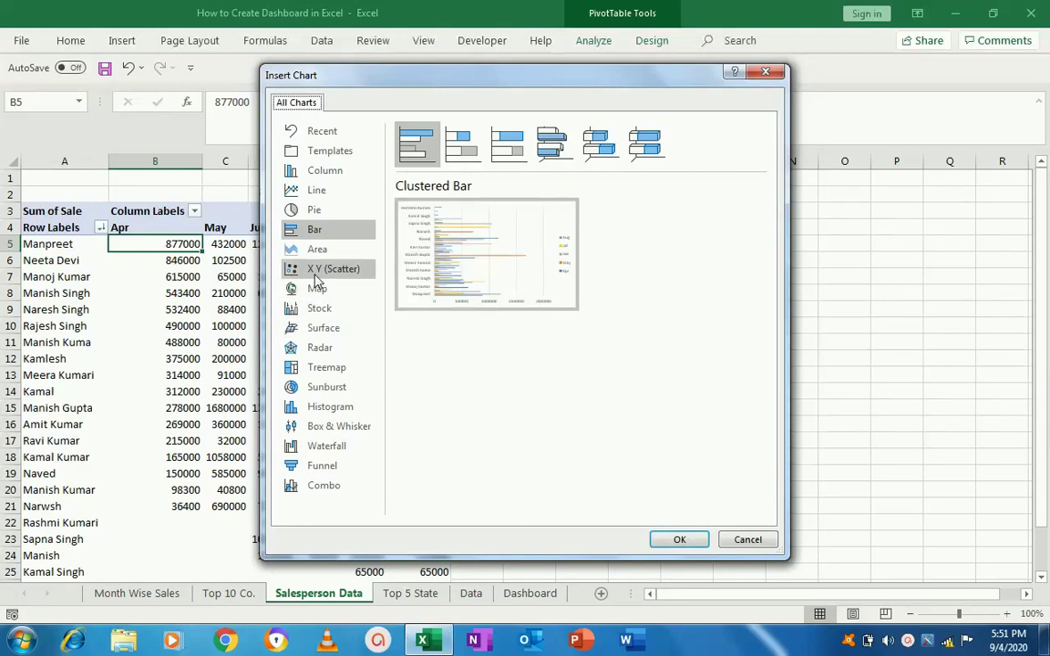
left_click(314, 212)
mouse_move(463, 144)
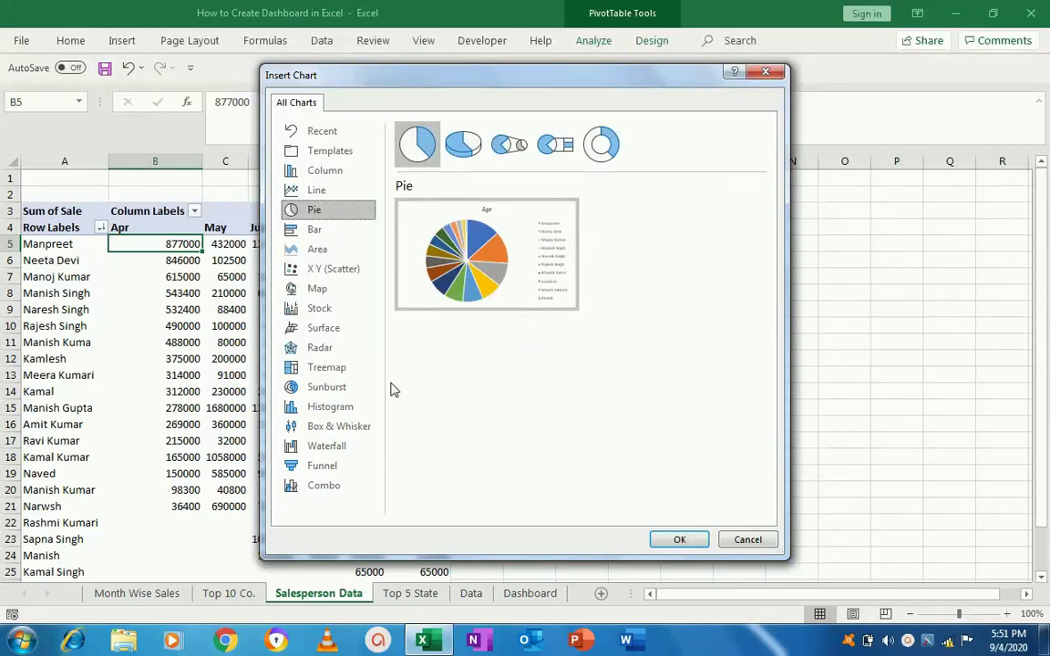
mouse_move(485, 255)
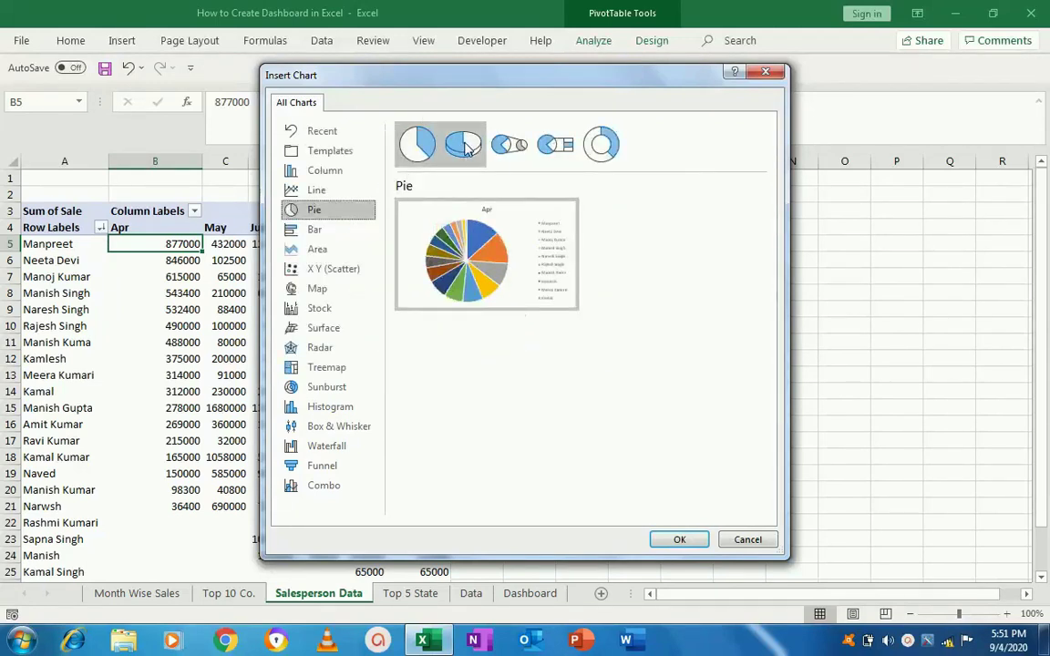
left_click(508, 149)
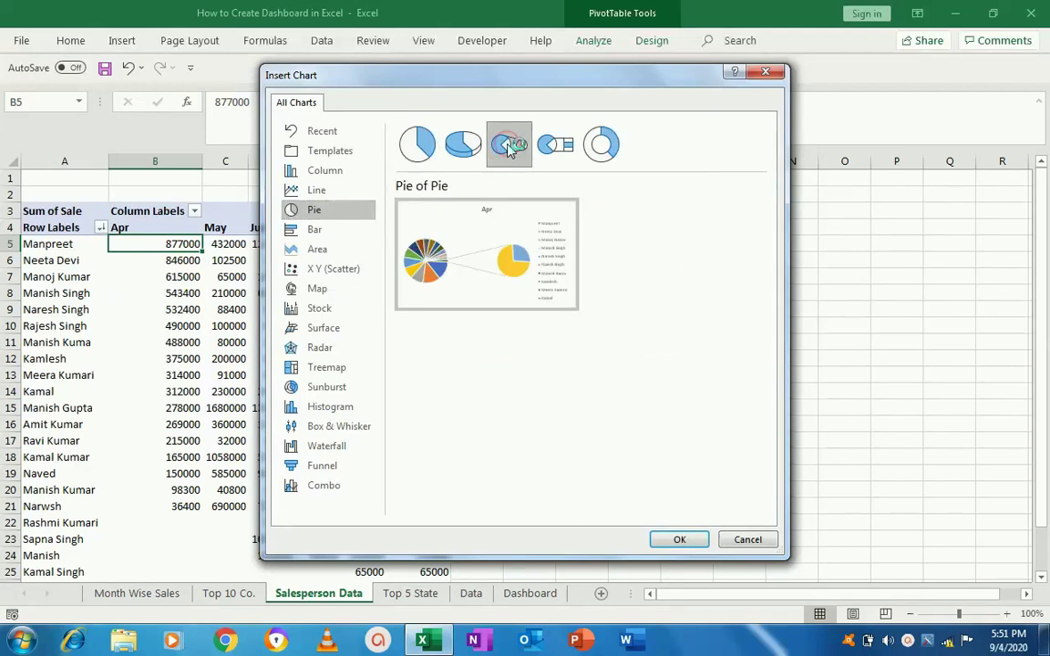
left_click(679, 540)
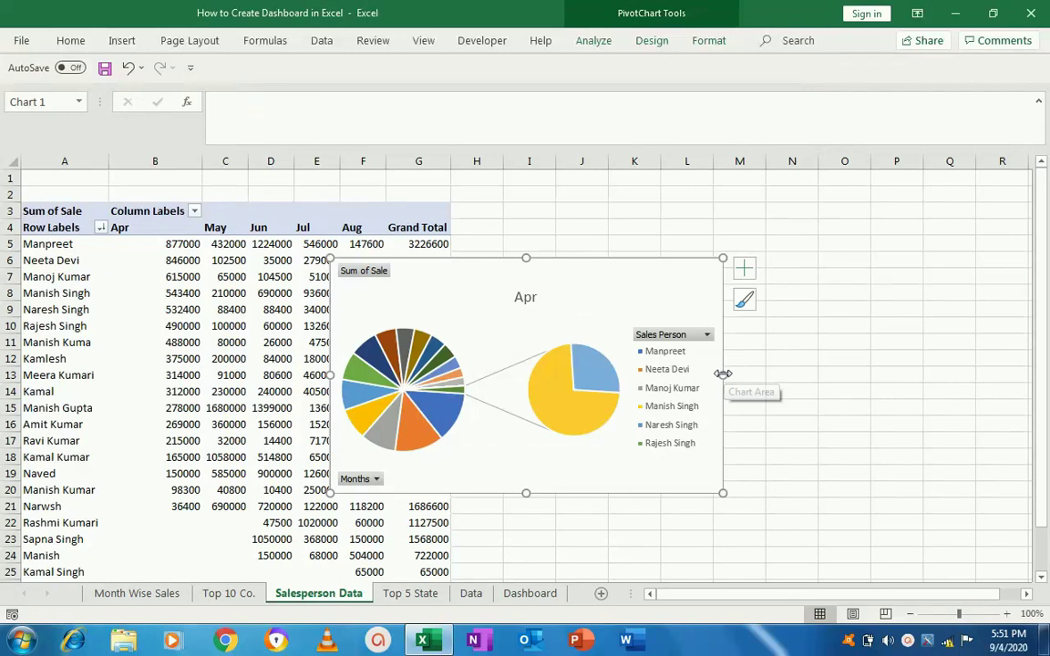
Step: Widen the pie-of-pie chart to about column Q and retitle it 'Sales by Sales Person'
left_click_drag(722, 373, 929, 374)
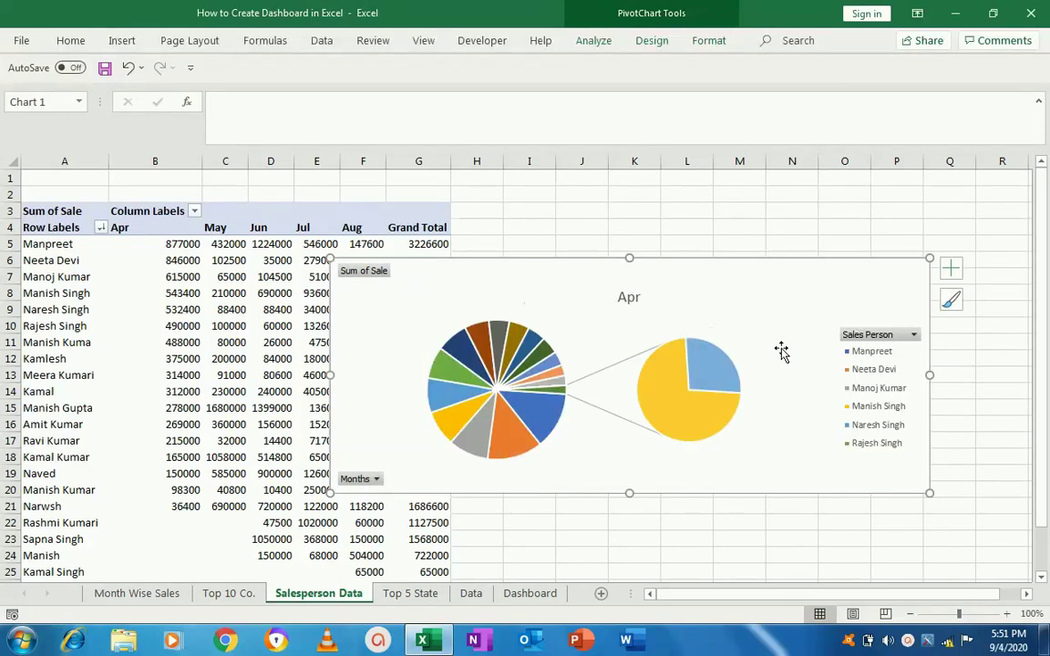
left_click(629, 298)
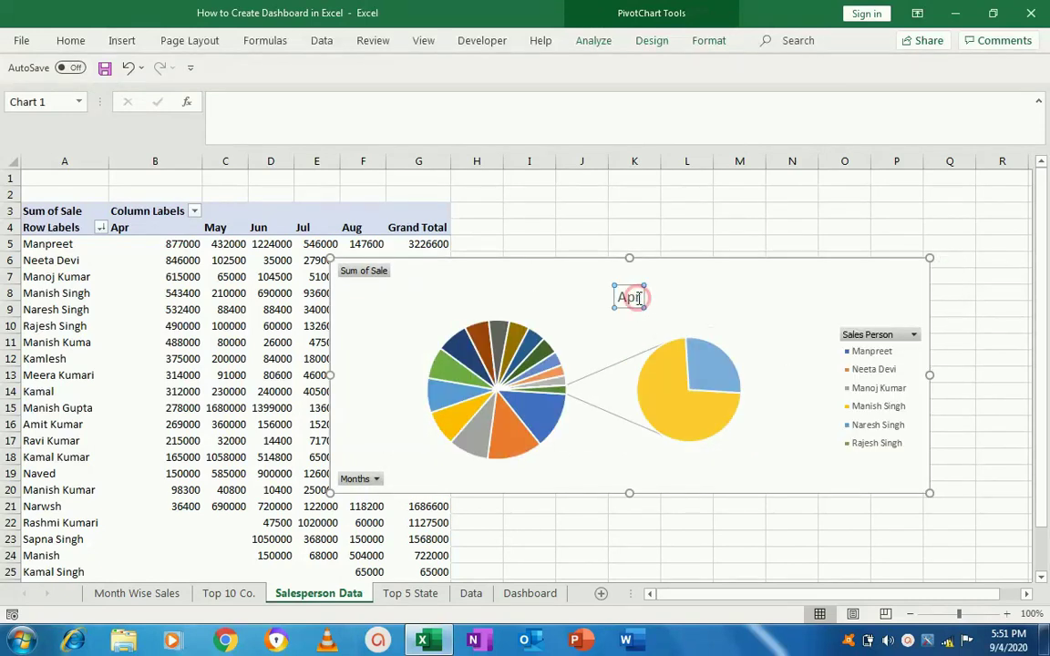
double_click(638, 298)
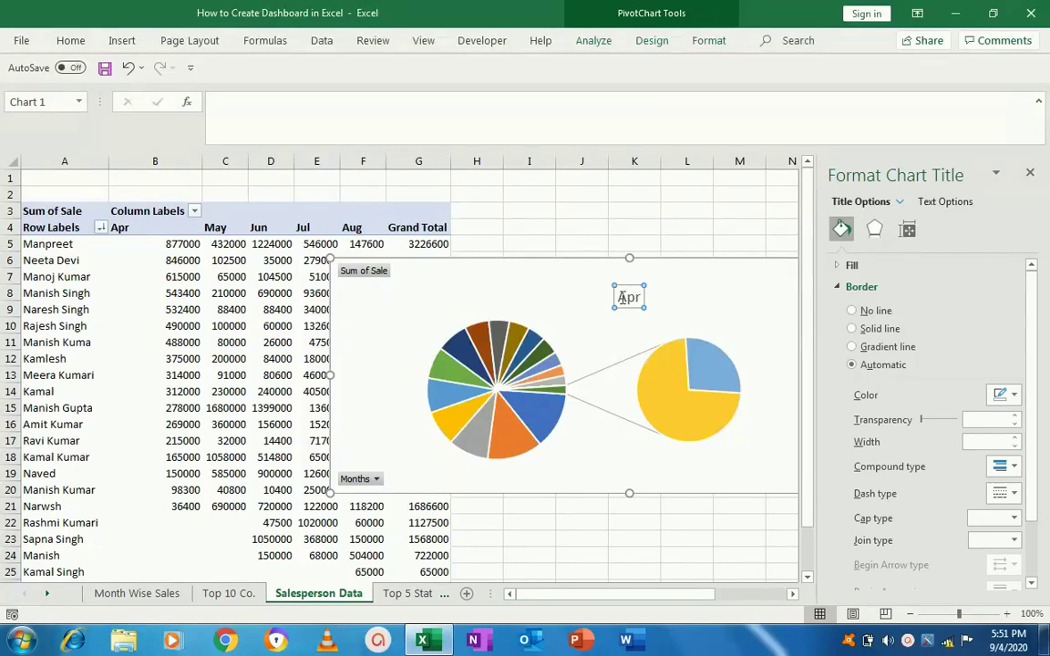
double_click(622, 298)
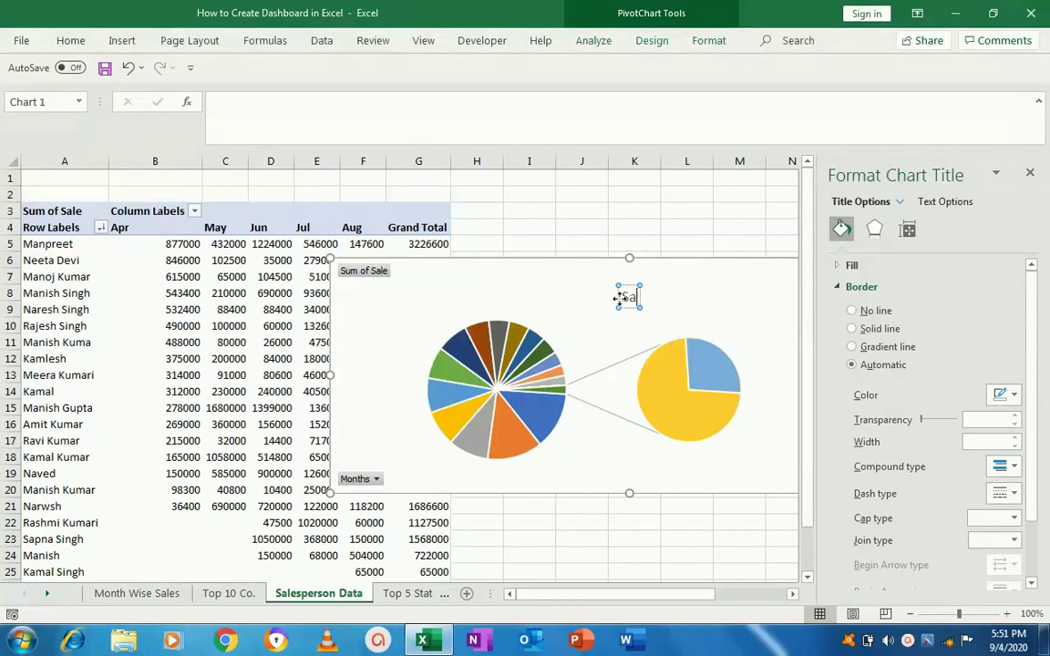
type("Sales by")
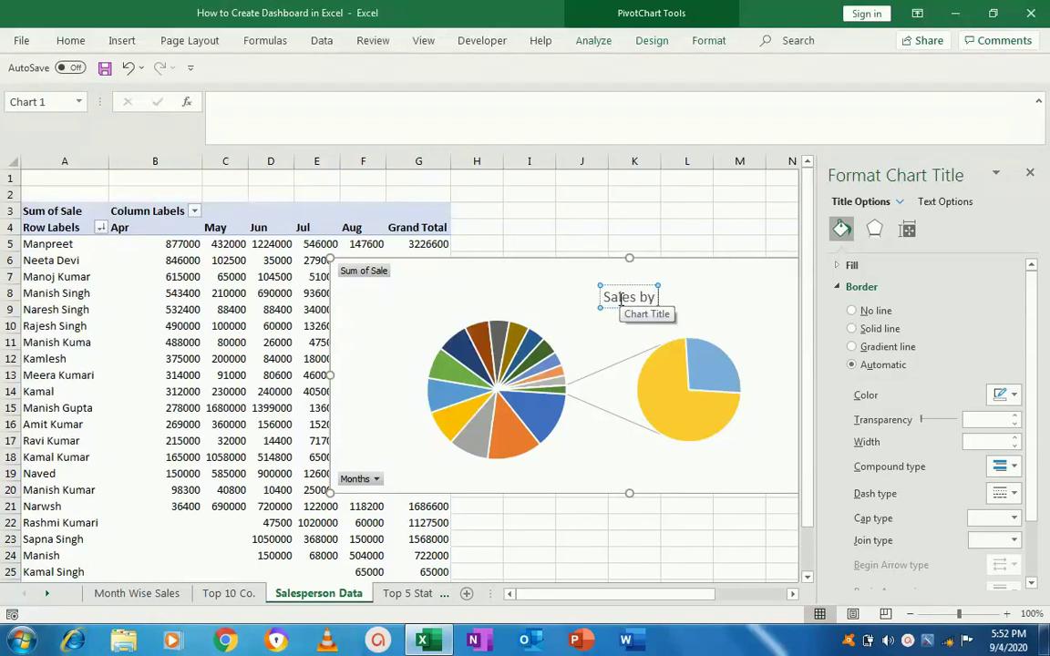
type(" Sales")
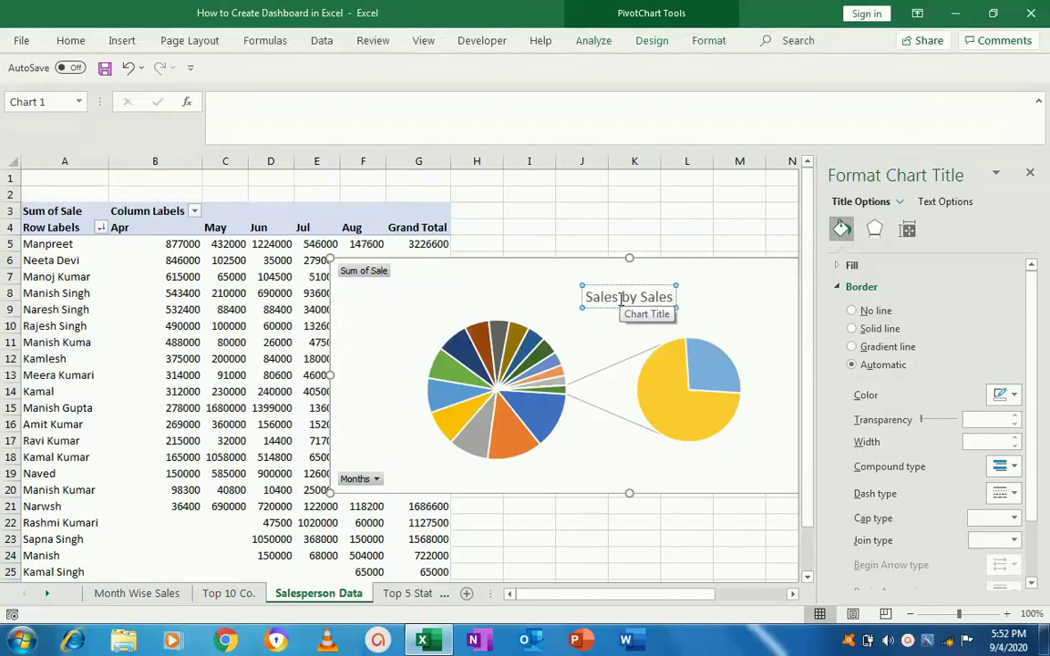
type(" Person")
Step: Give the pie slices a solid outline colour, leaving the plot-area border automatic
left_click(743, 336)
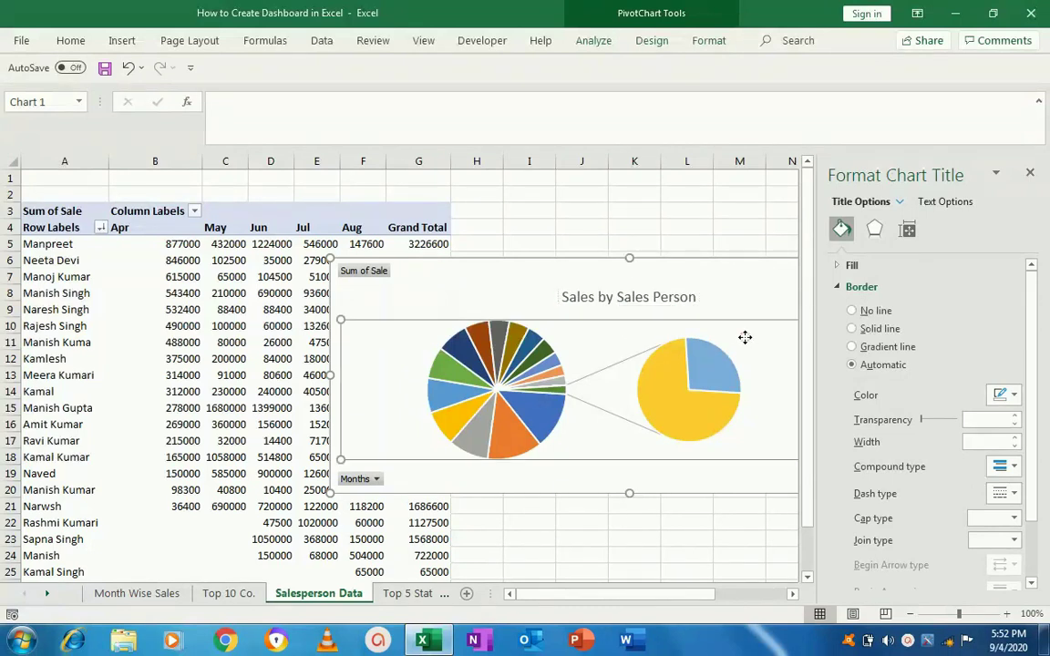
left_click(852, 331)
left_click(851, 347)
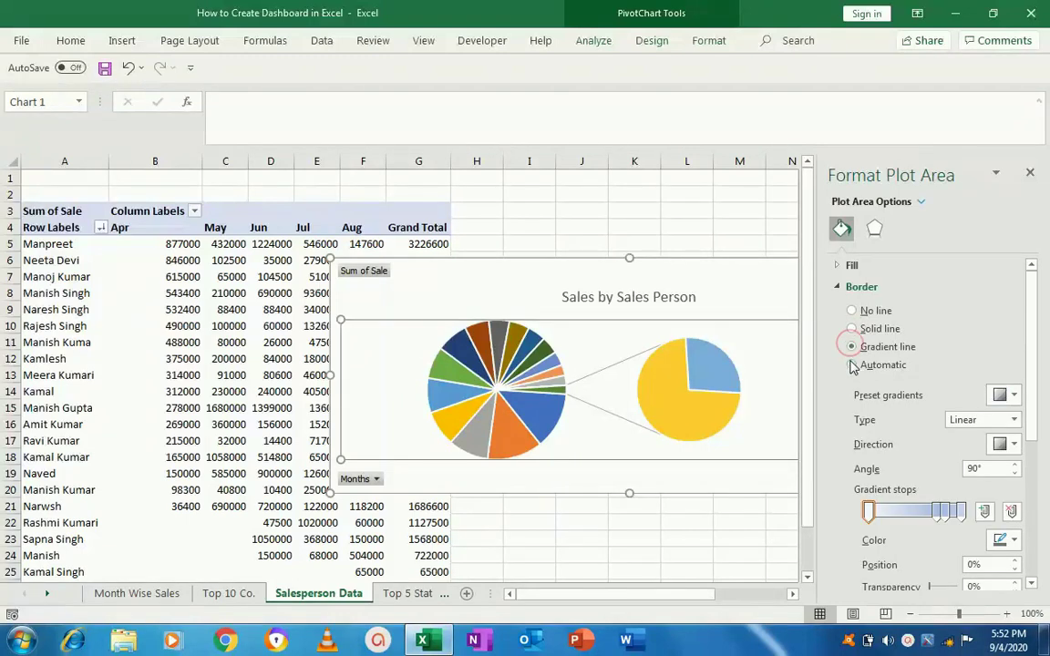
left_click(851, 364)
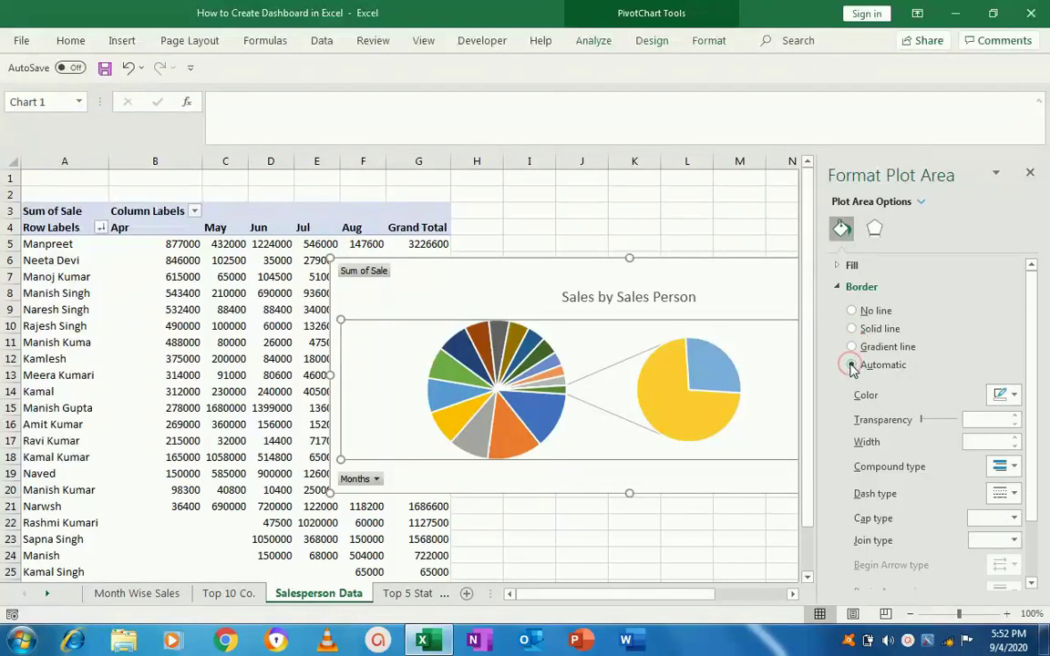
left_click(638, 367)
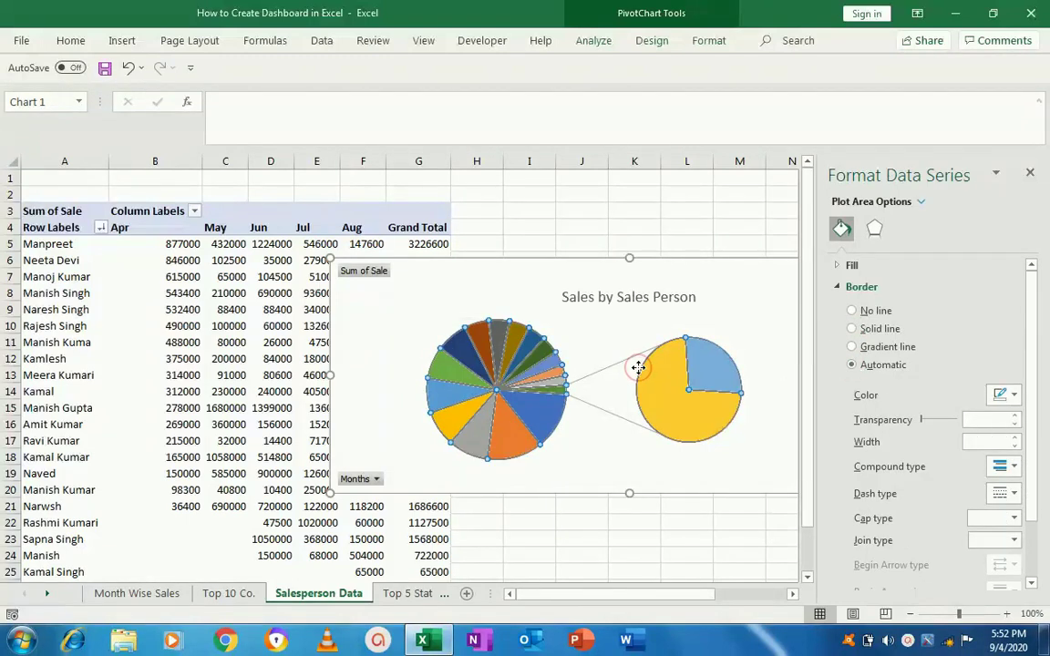
left_click(1014, 399)
left_click(957, 483)
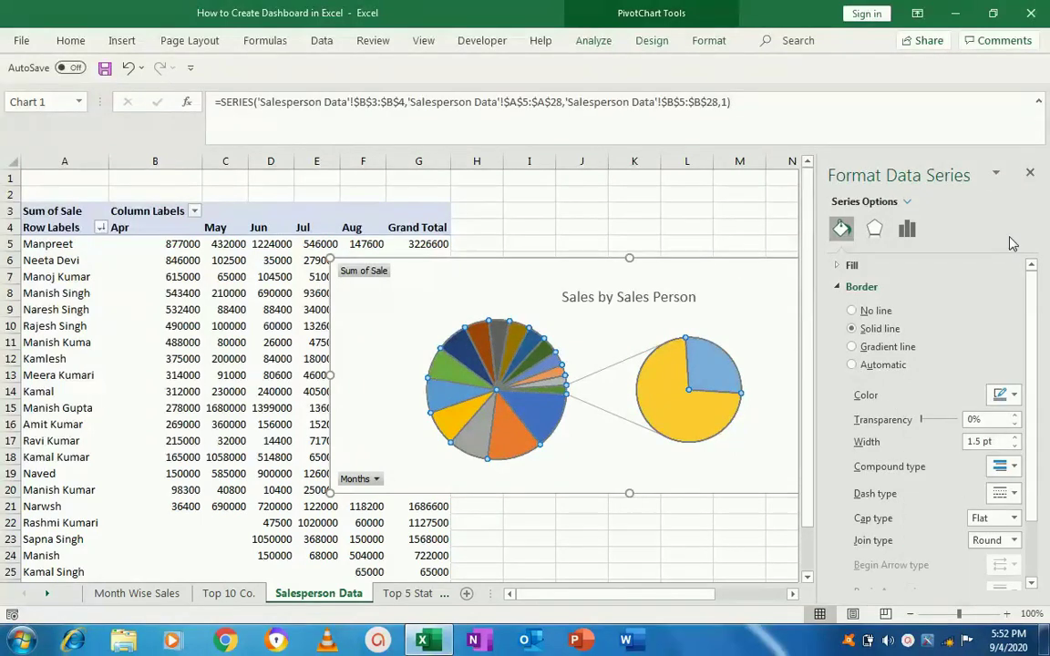
left_click(1030, 175)
left_click(722, 378)
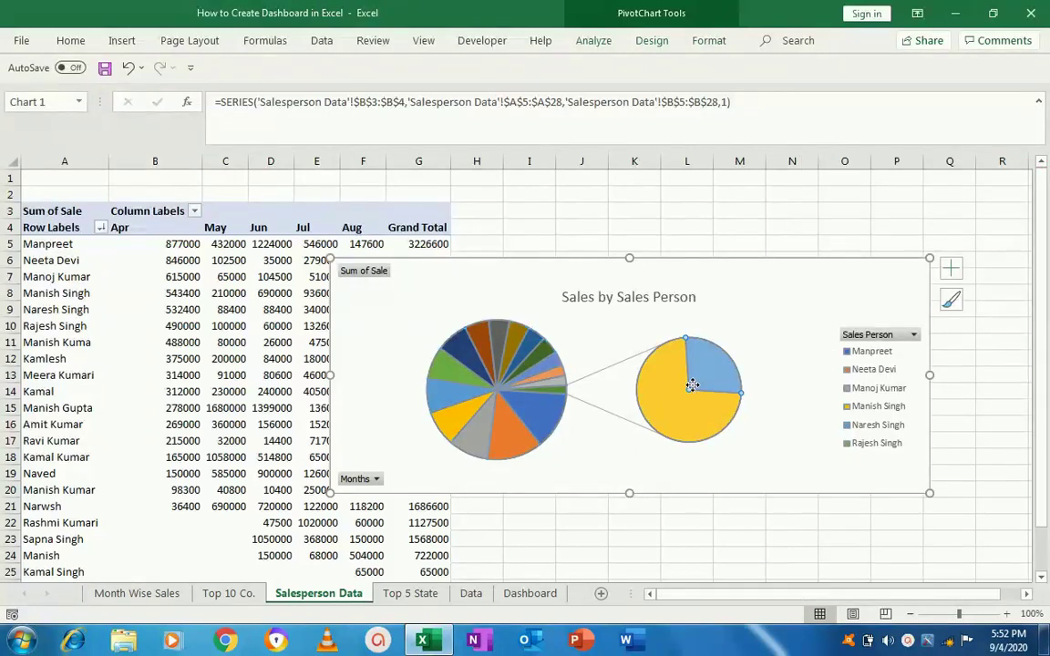
Step: Add data labels to both pies, showing values such as 269000 and 98300
right_click(675, 395)
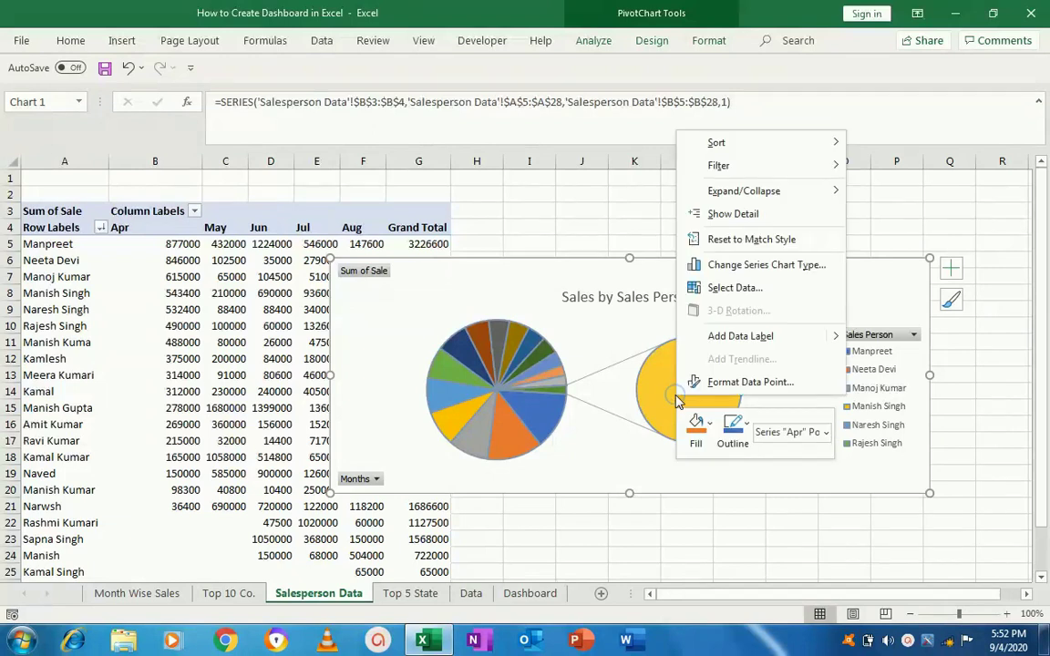
left_click(732, 336)
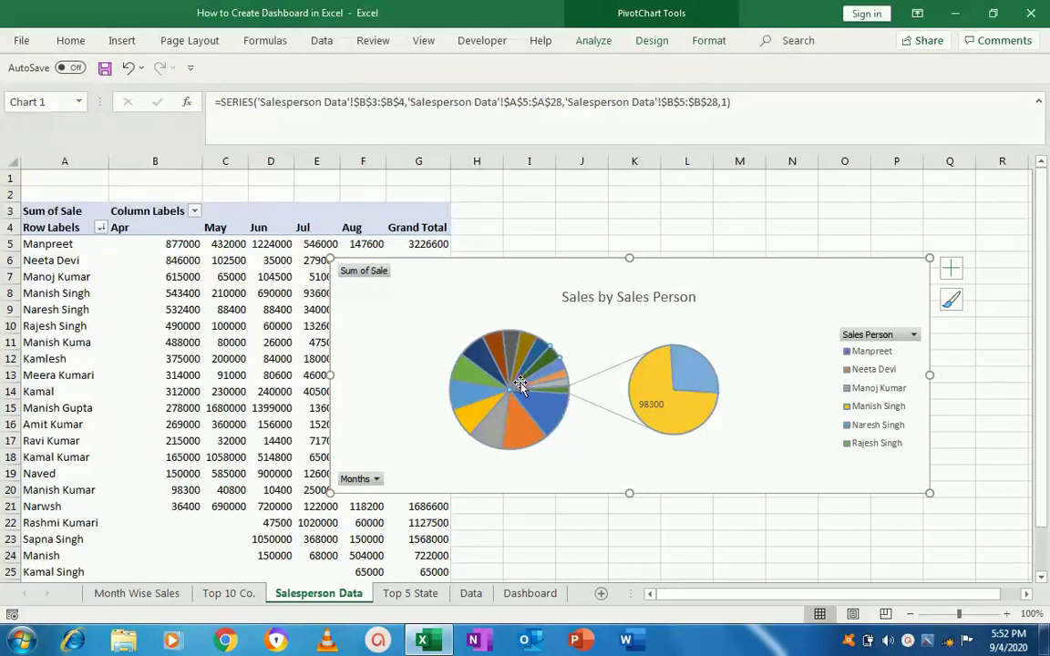
right_click(519, 383)
left_click(583, 318)
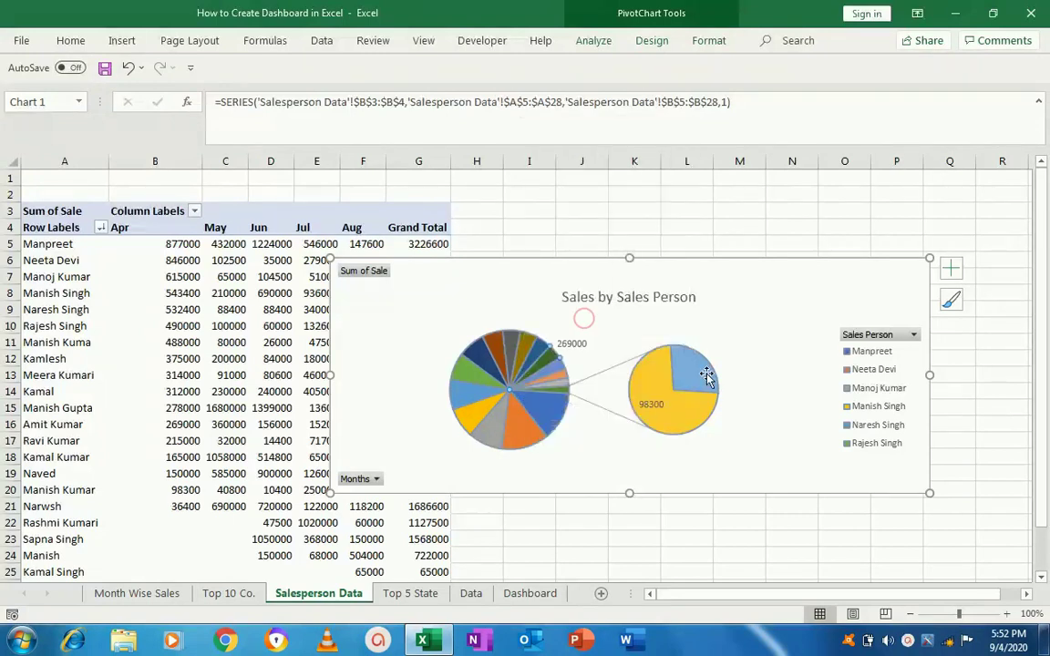
left_click(951, 269)
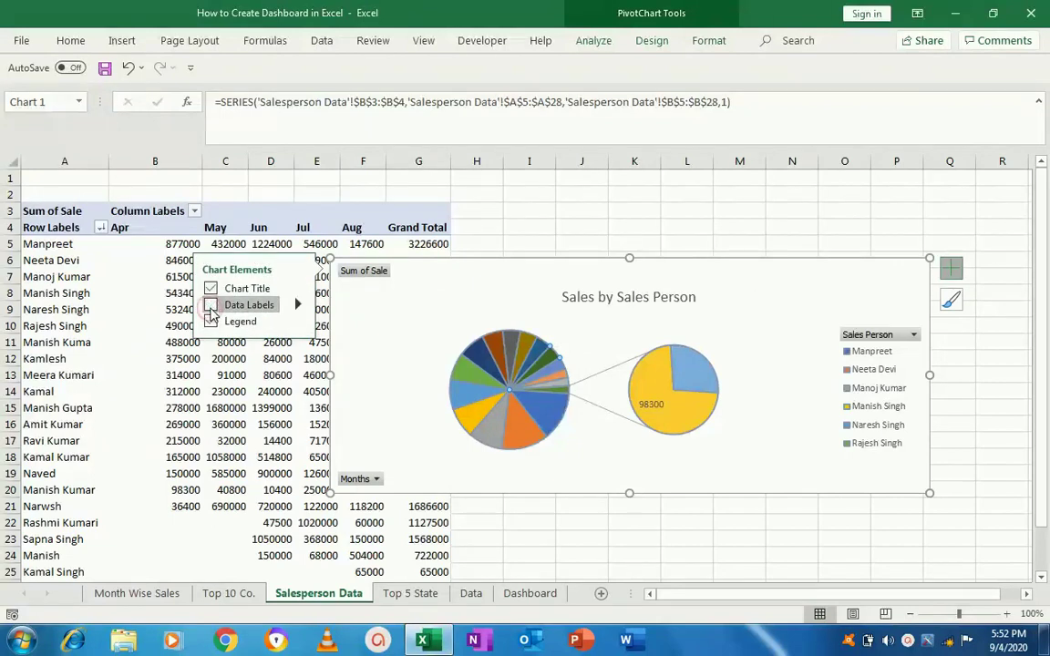
left_click(210, 306)
Step: Bring up the context menu for the pie-of-pie series lines
left_click(520, 391)
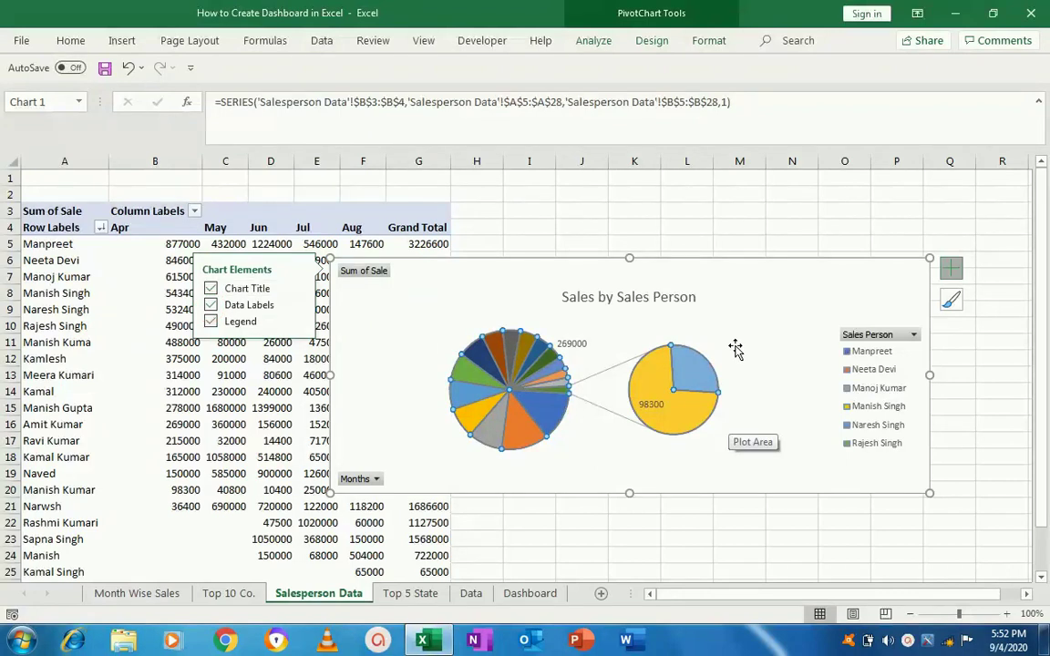
left_click(753, 300)
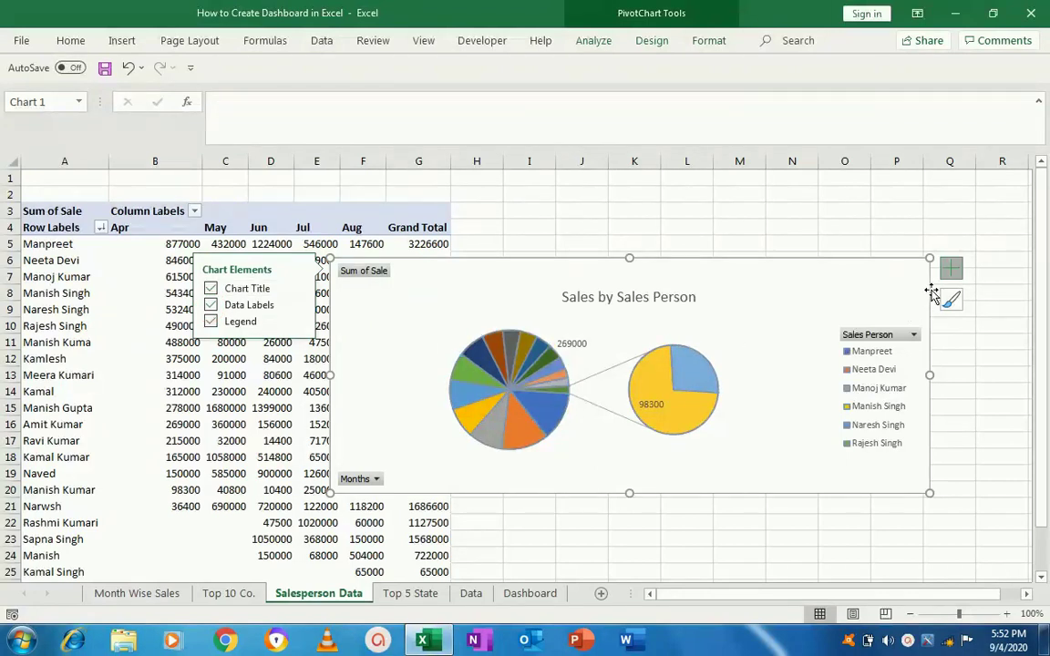
right_click(638, 362)
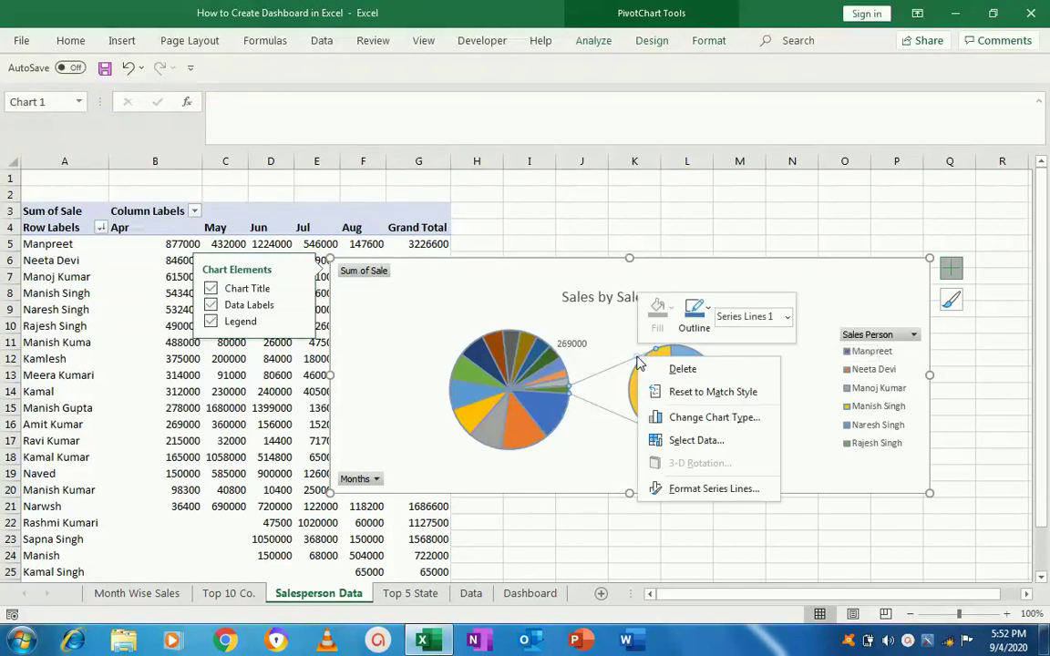
Step: Change the chart type to a plain Clustered Bar chart
left_click(684, 417)
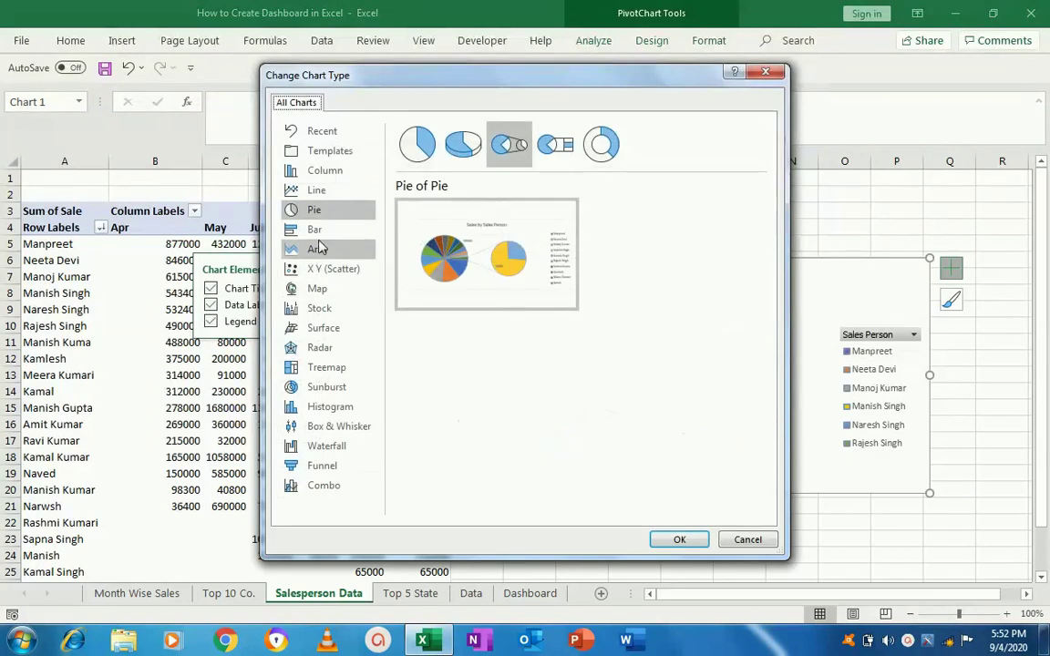
left_click(315, 231)
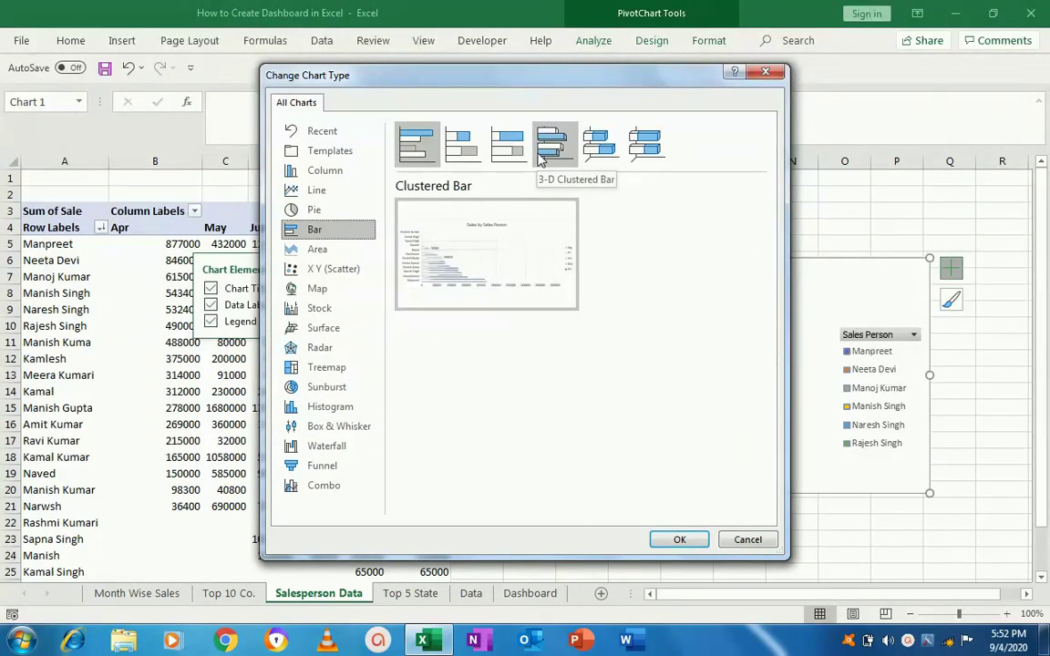
left_click(539, 158)
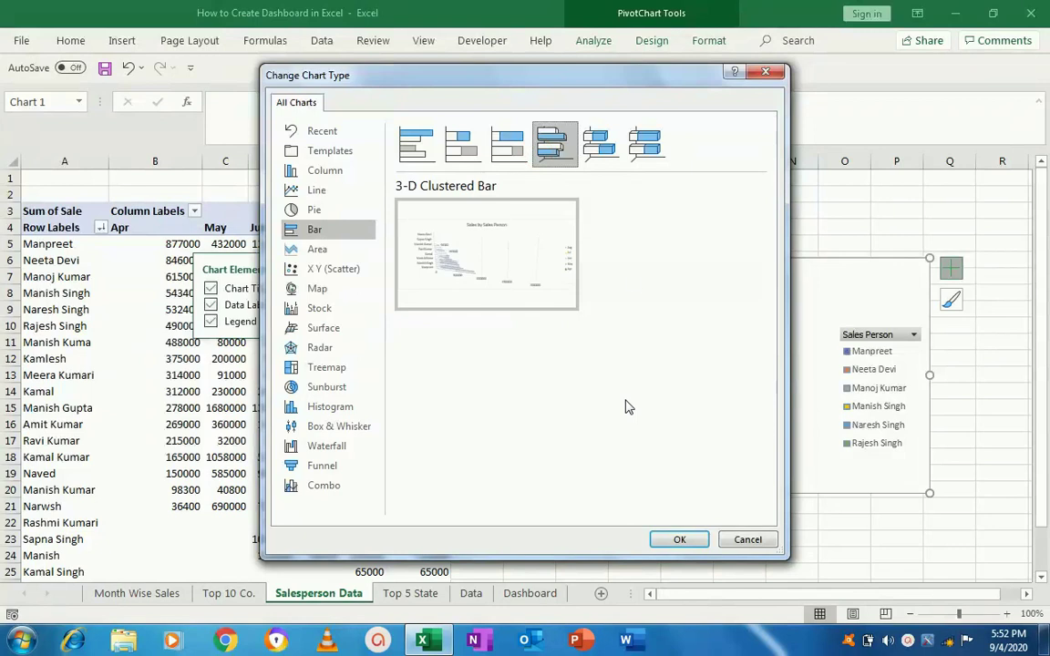
left_click(649, 162)
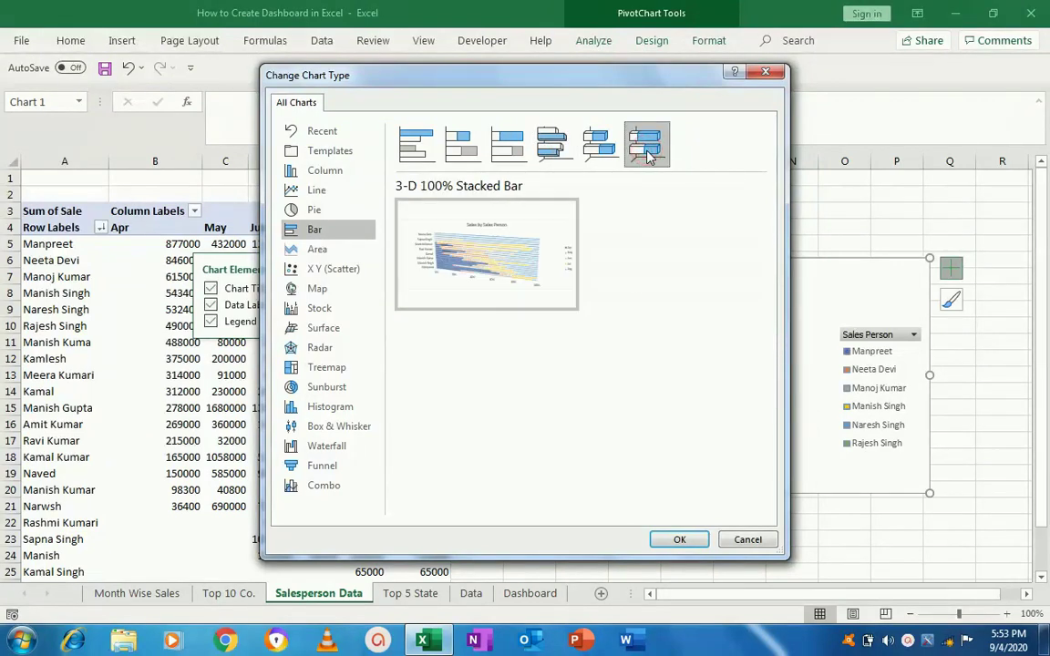
left_click(419, 149)
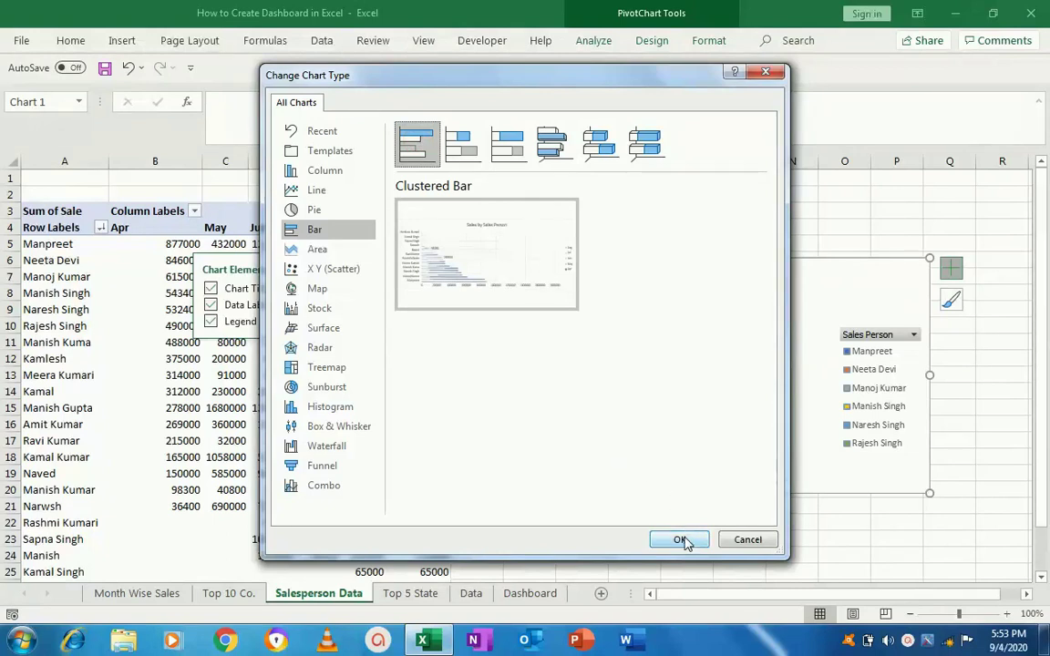
left_click(679, 540)
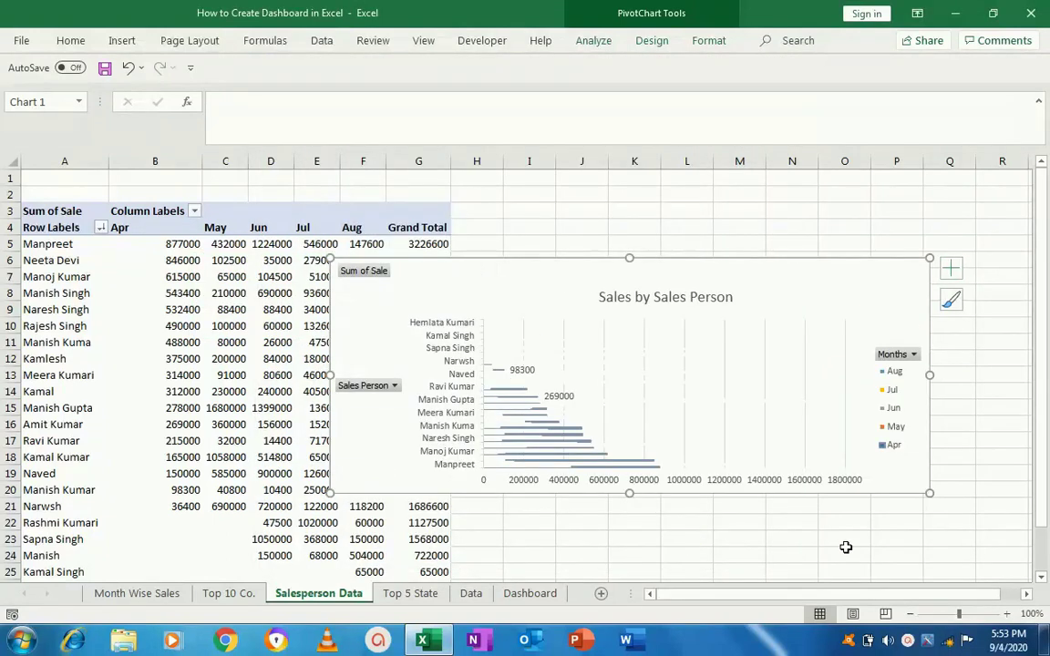
Step: Add data labels to the Aug series and enlarge the chart wider and taller
left_click(536, 435)
right_click(536, 435)
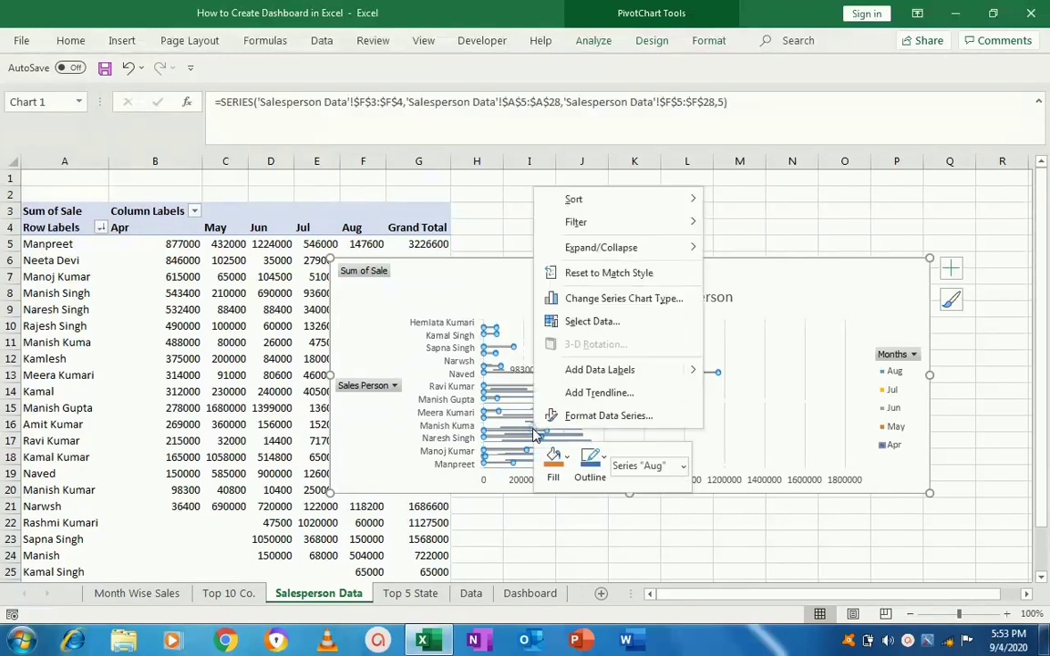
left_click(585, 370)
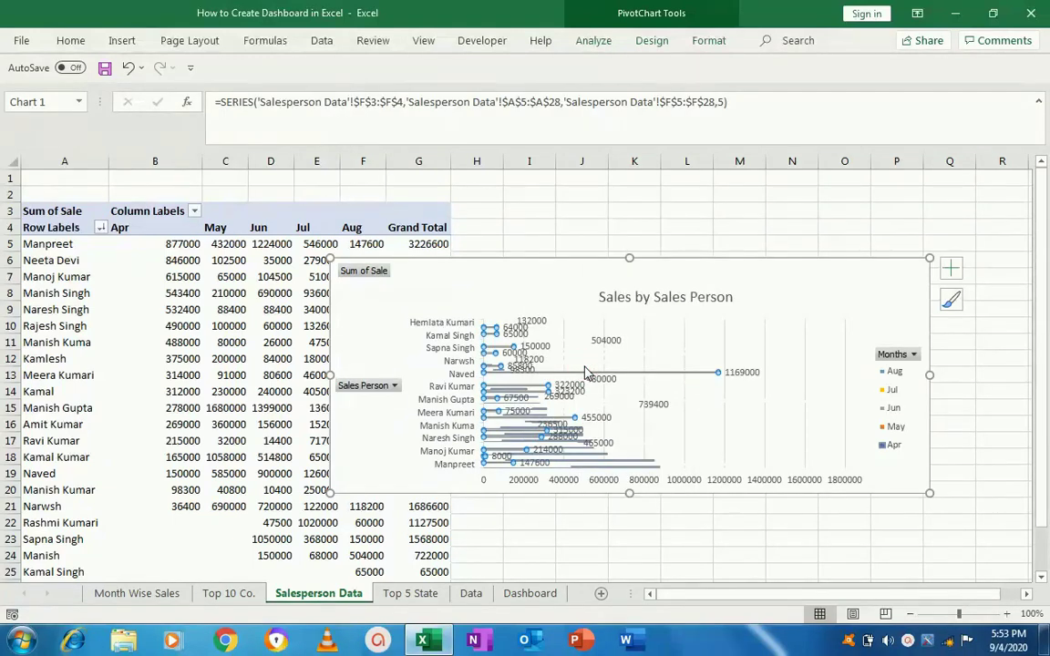
left_click_drag(935, 373, 1023, 374)
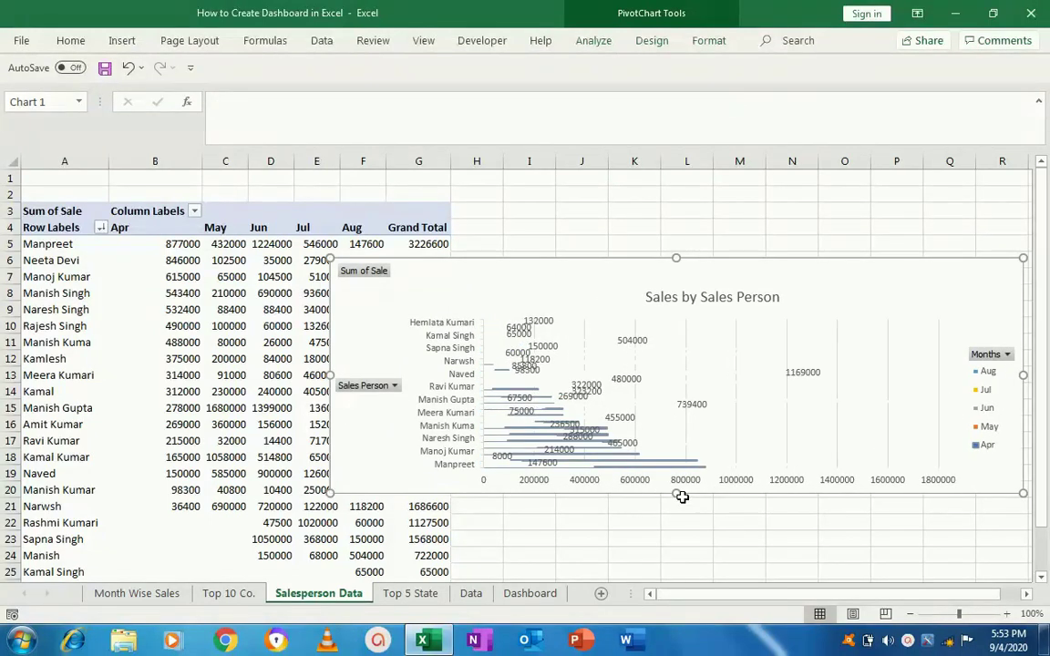
left_click_drag(678, 494, 678, 564)
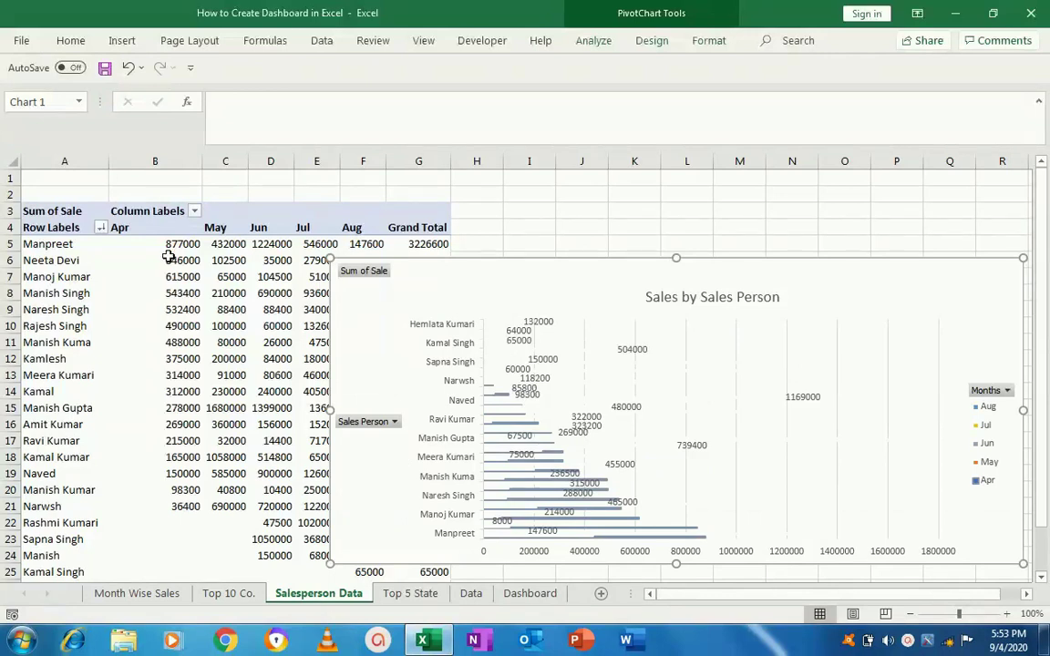
left_click(169, 257)
left_click(125, 246)
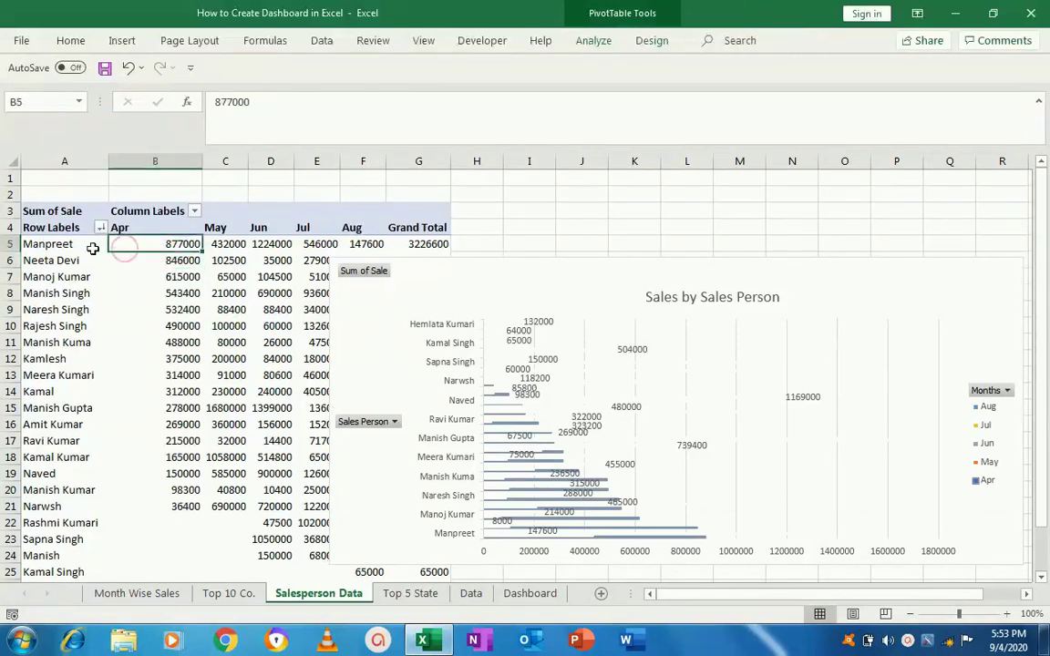
Step: Apply a Top 20 value filter to the salesperson rows and check the listed names
left_click(100, 227)
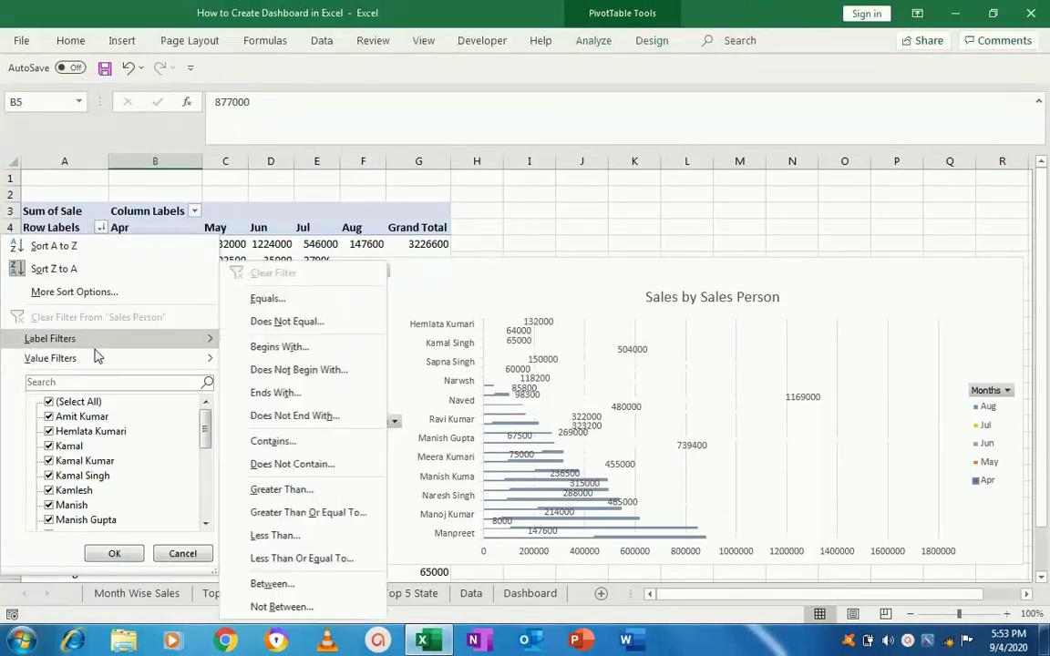
mouse_move(50, 359)
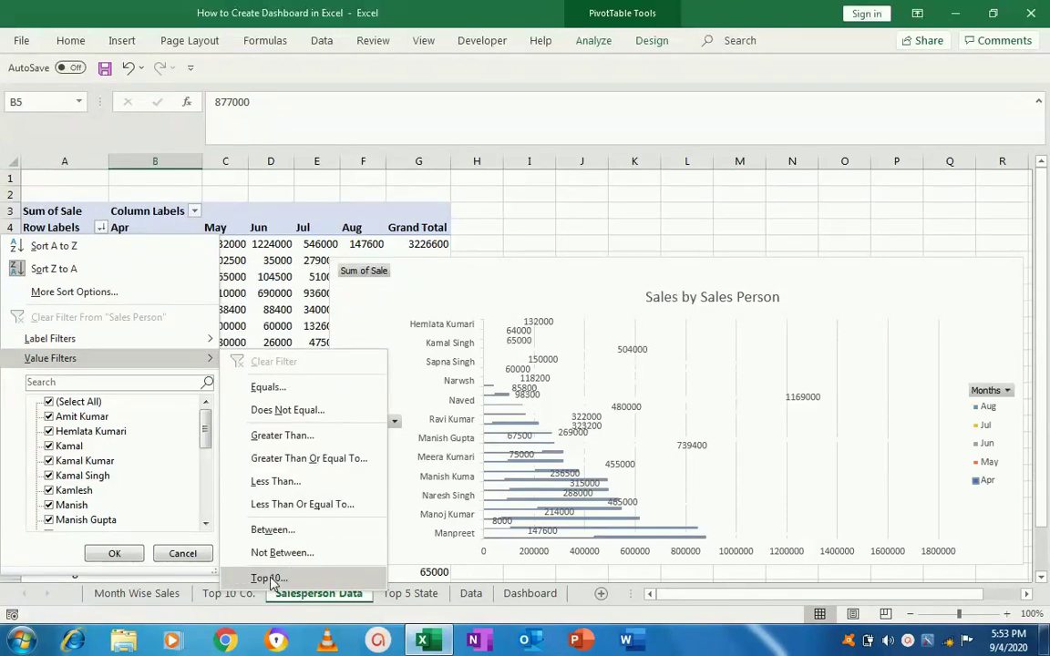
left_click(270, 577)
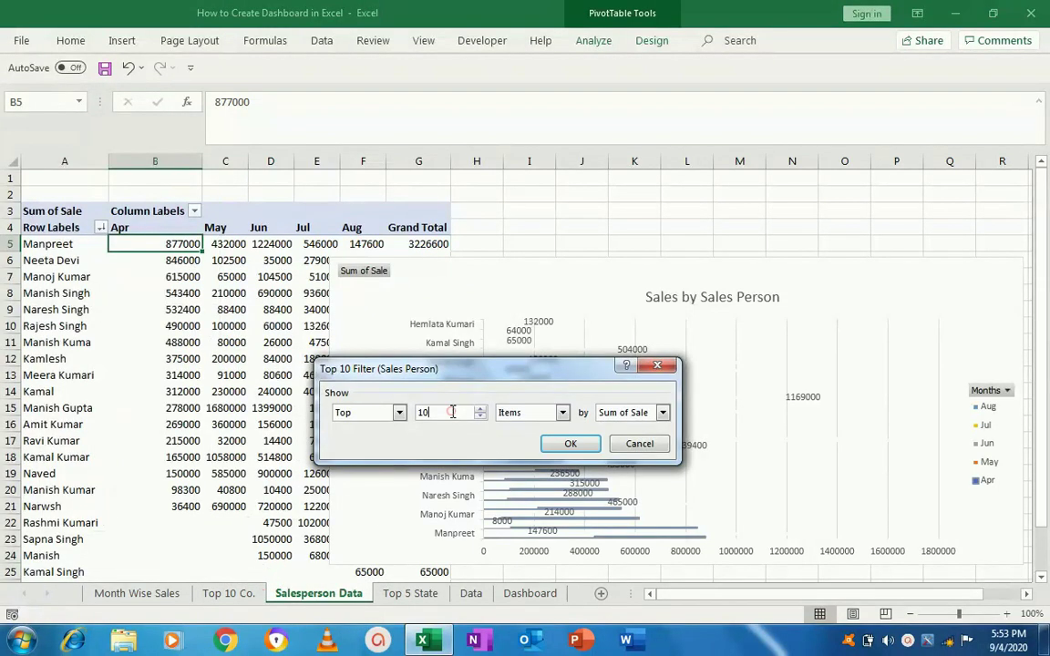
key("BackSpace")
key("BackSpace")
left_click(567, 444)
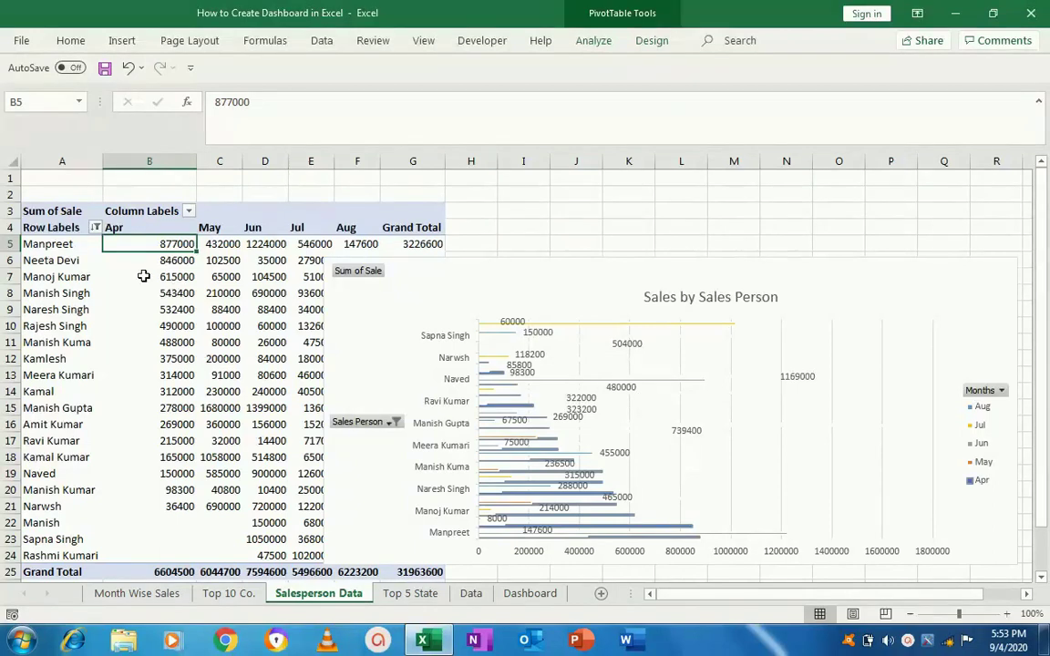
left_click(75, 248)
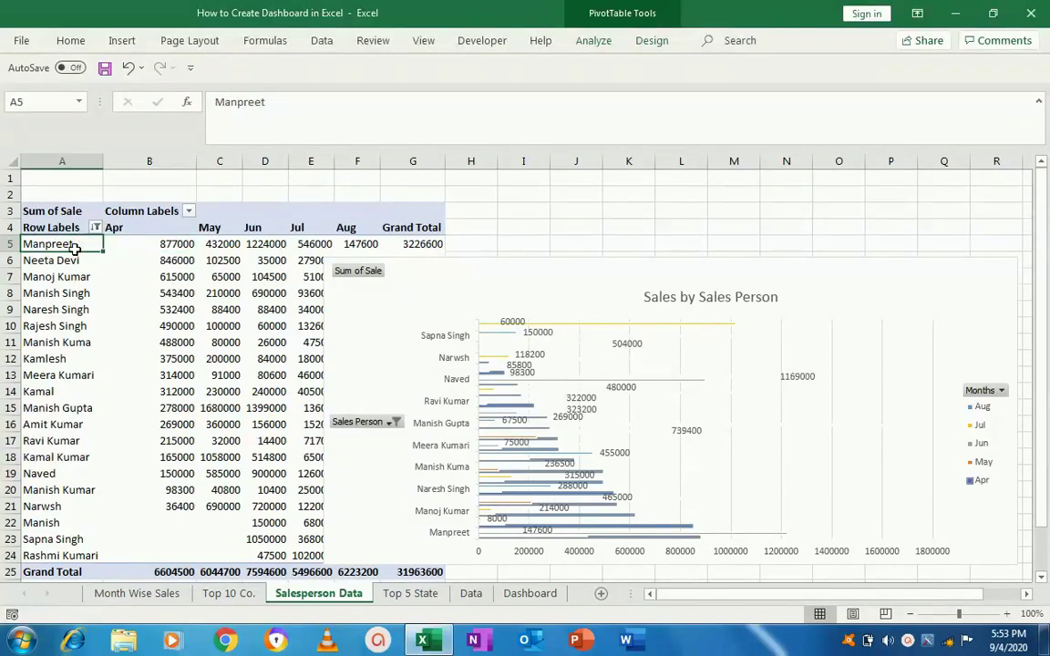
key("ctrl+shift+Down")
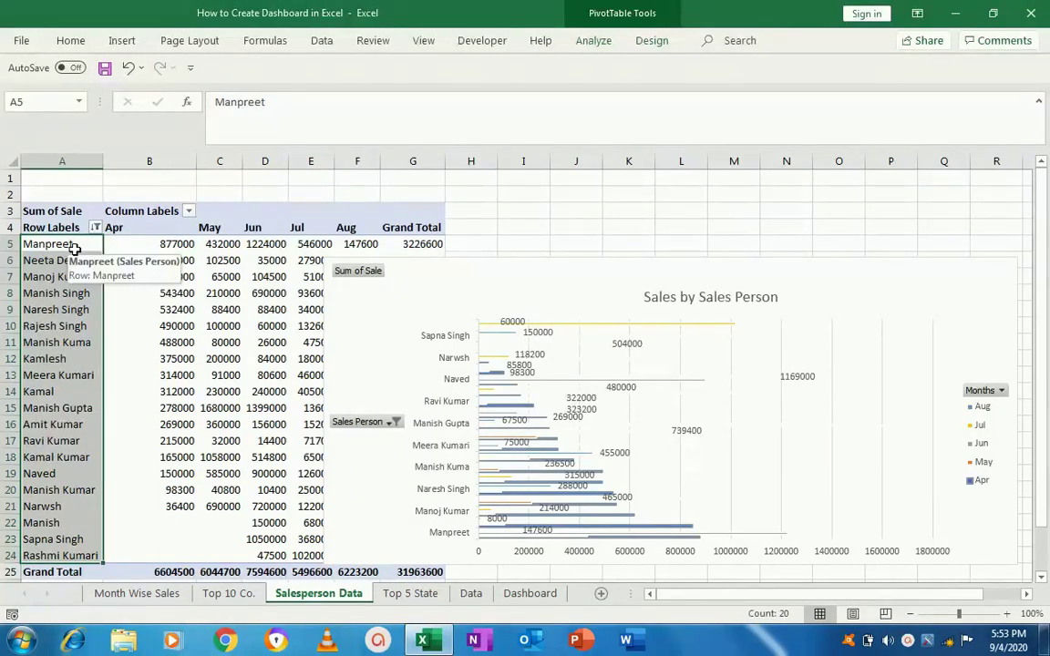
left_click(640, 341)
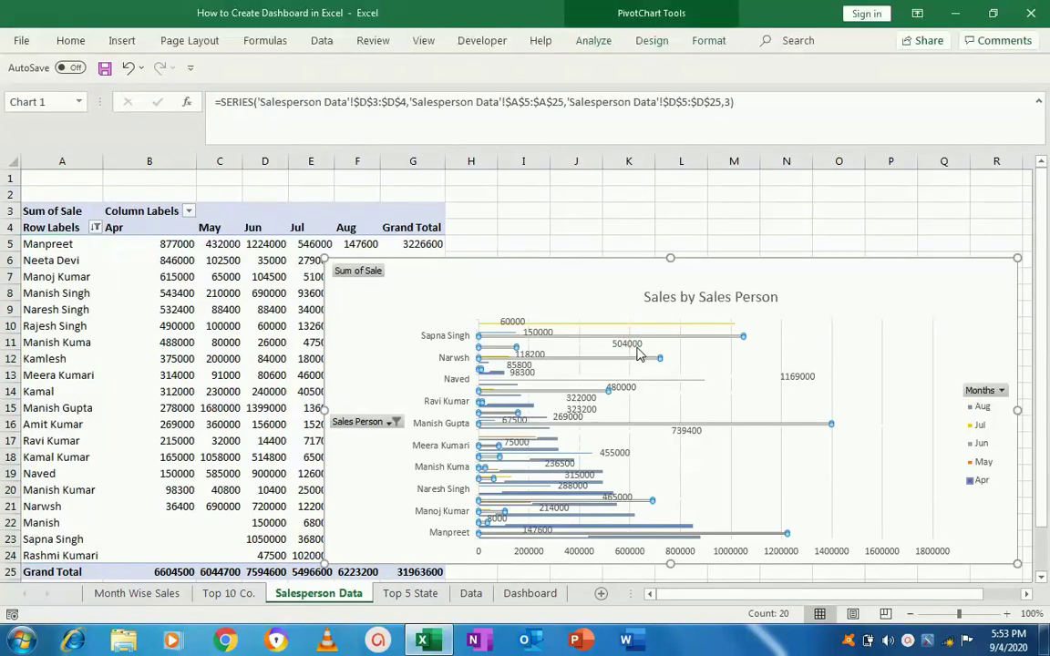
Step: Switch the salesperson bar chart to a Clustered Column chart
right_click(635, 391)
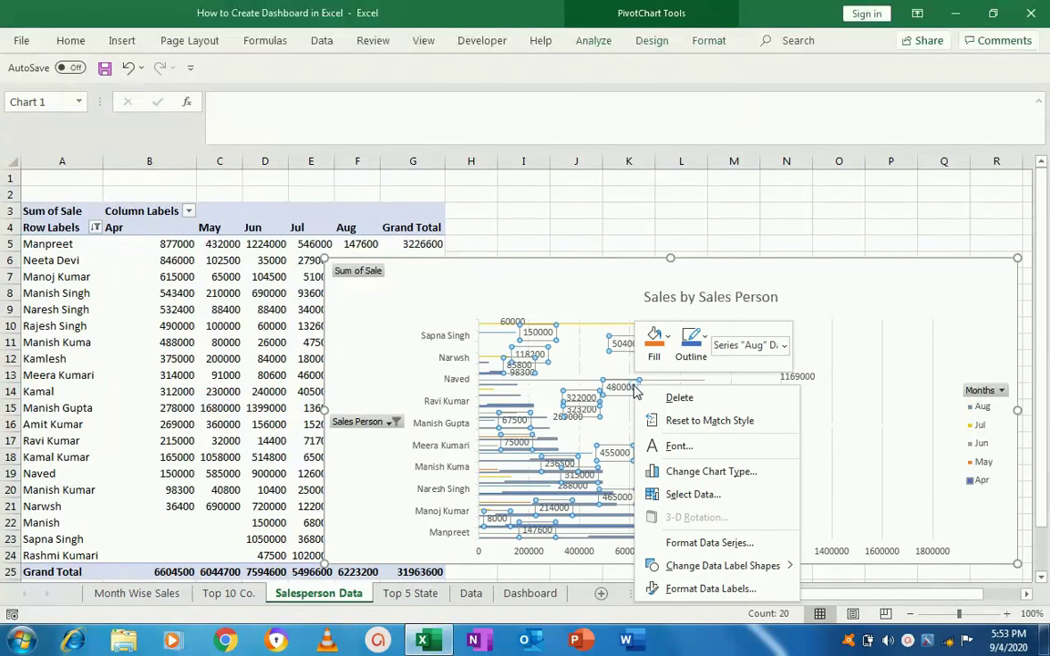
left_click(693, 476)
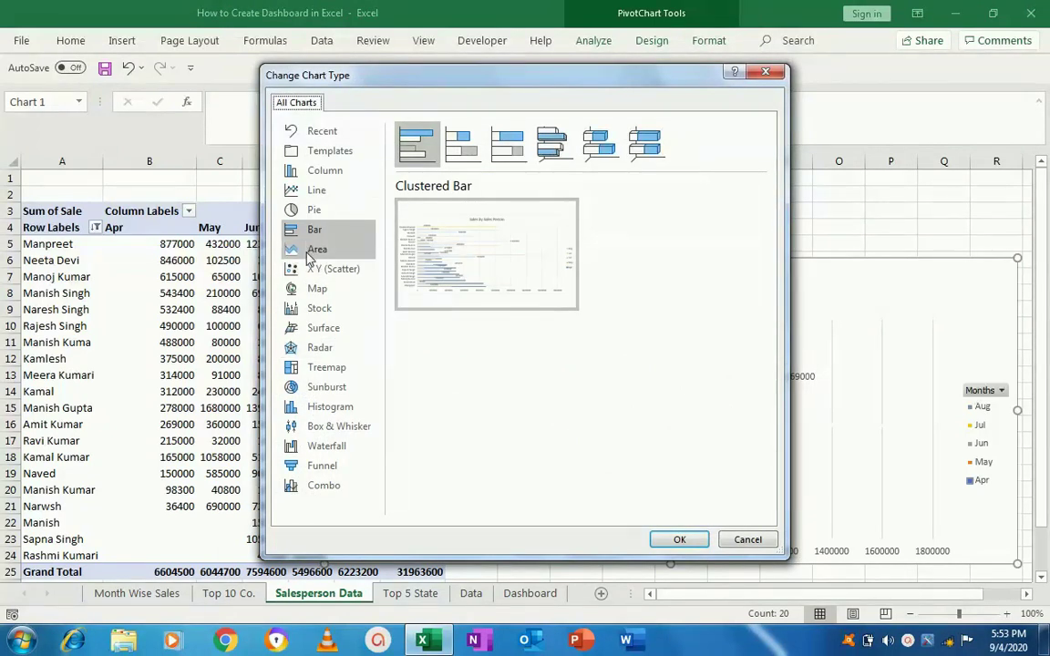
left_click(315, 248)
left_click(321, 171)
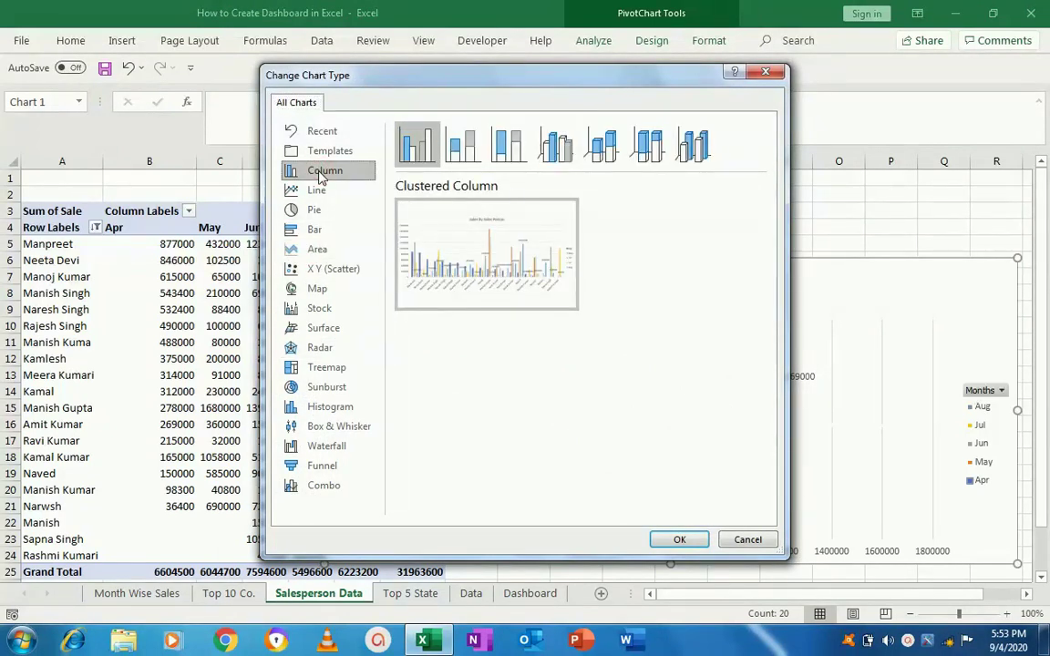
mouse_move(486, 250)
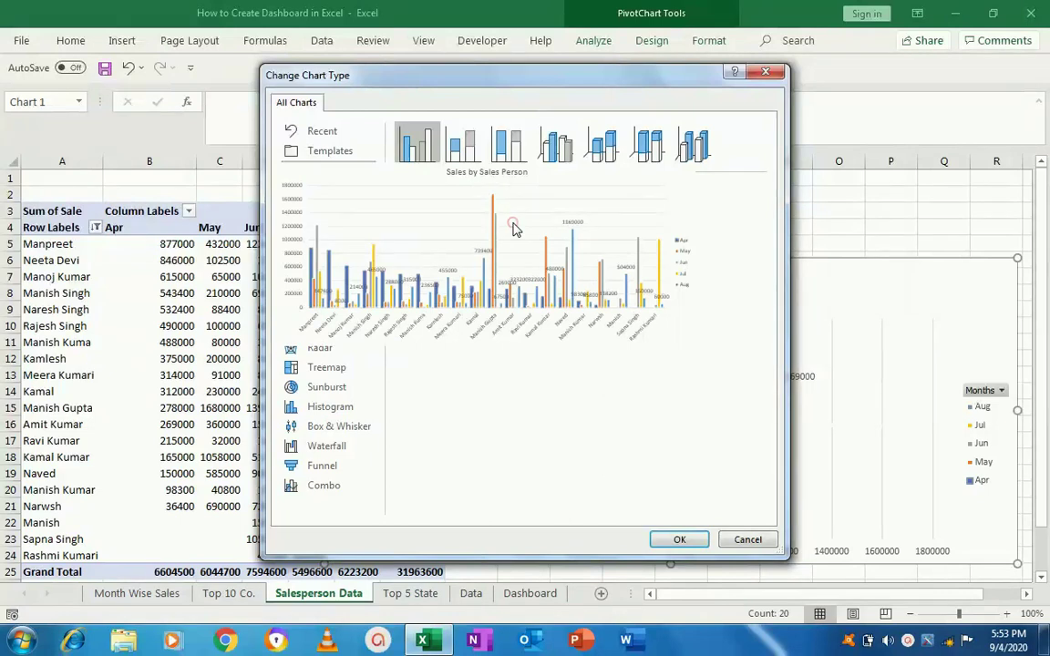
left_click(679, 540)
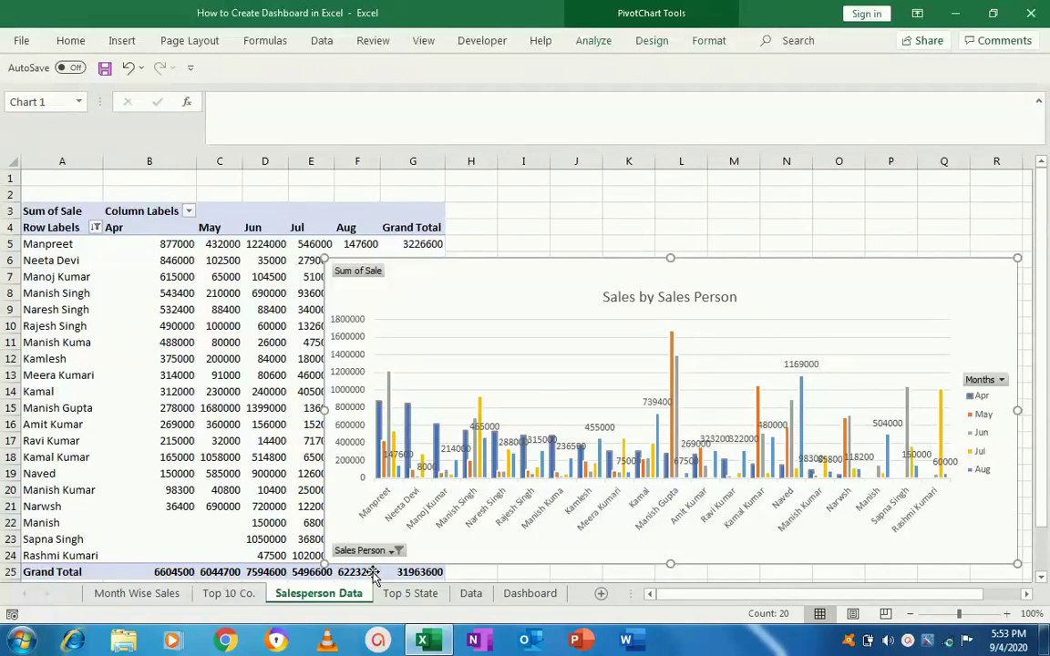
left_click(734, 297)
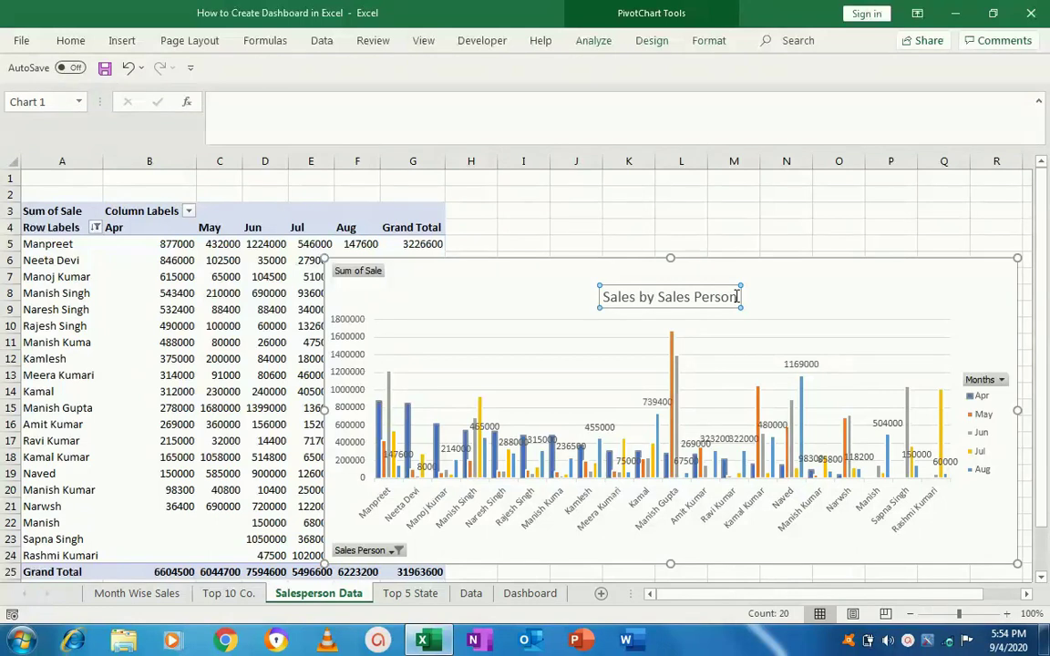
Step: Change the column chart's title to 'Top 20 Sales Person'
double_click(604, 297)
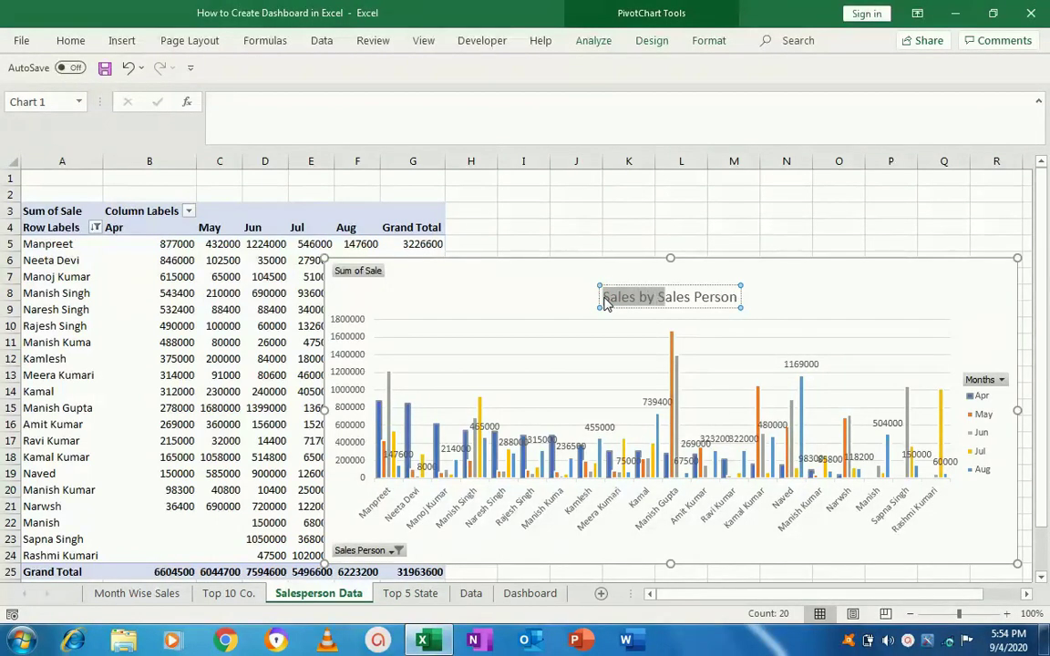
key("shift+Right")
key("shift+Right")
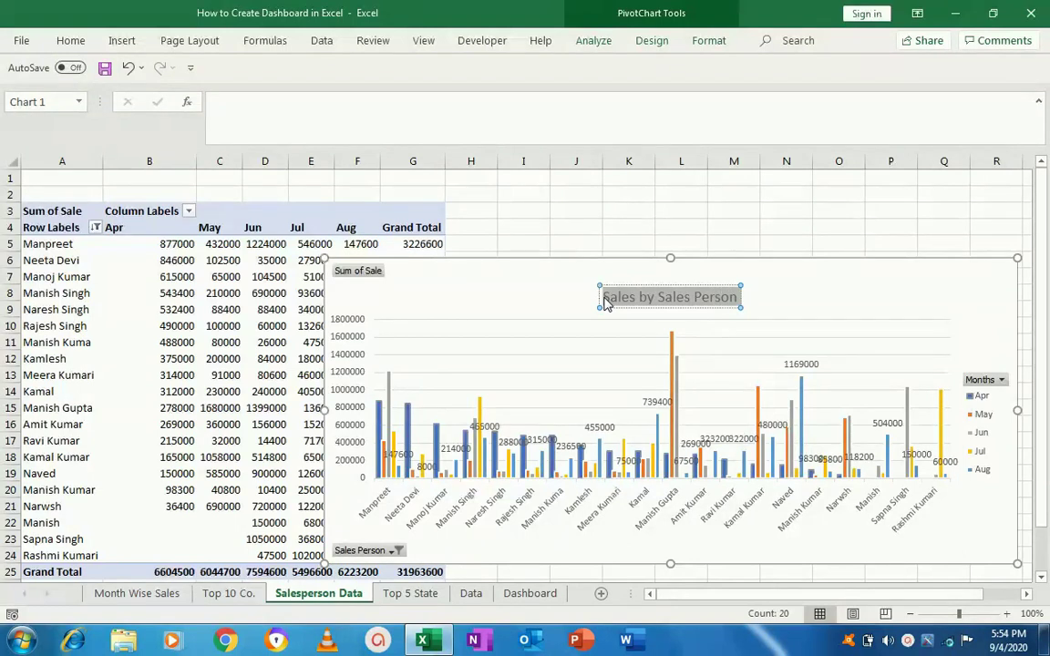
type("T")
type("op 20 Sales Person")
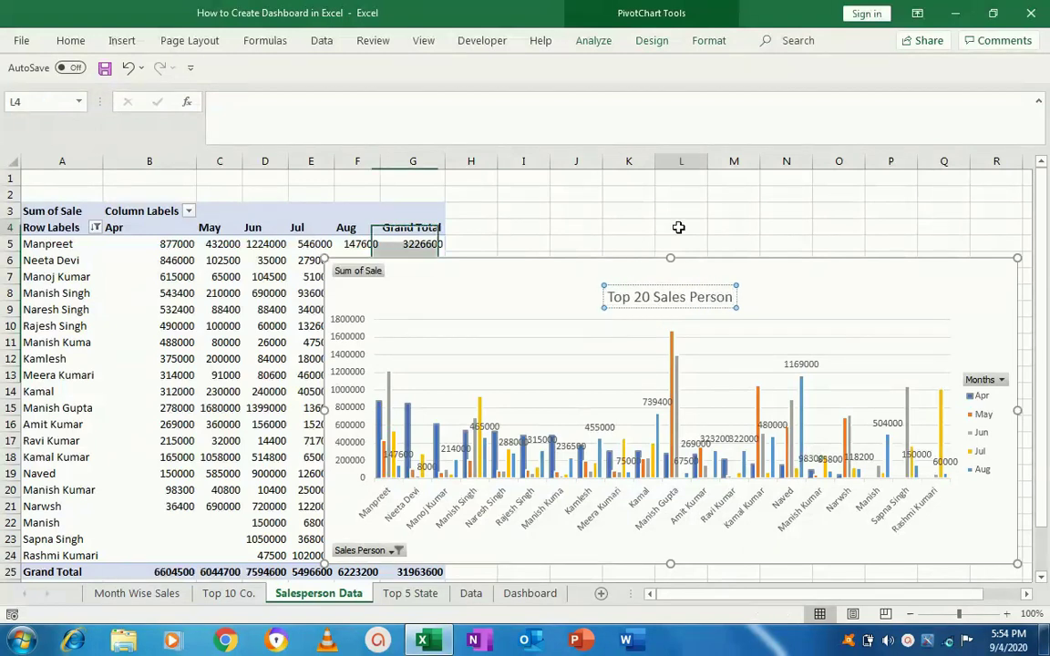
left_click(676, 228)
left_click(548, 310)
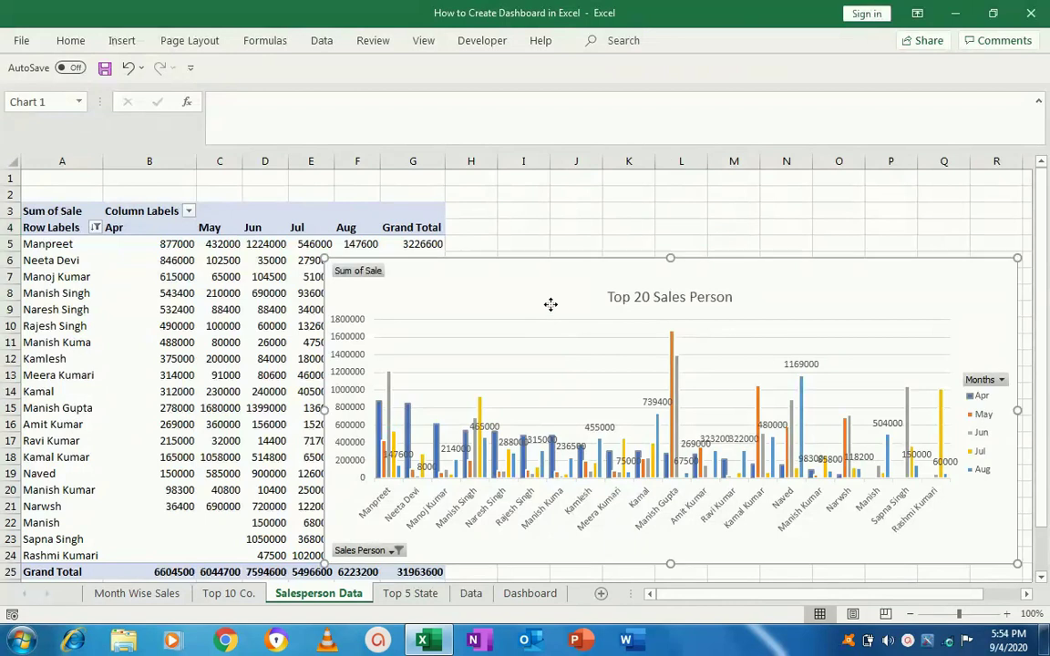
Step: Select the 20 salesperson names in the pivot table
left_click(145, 263)
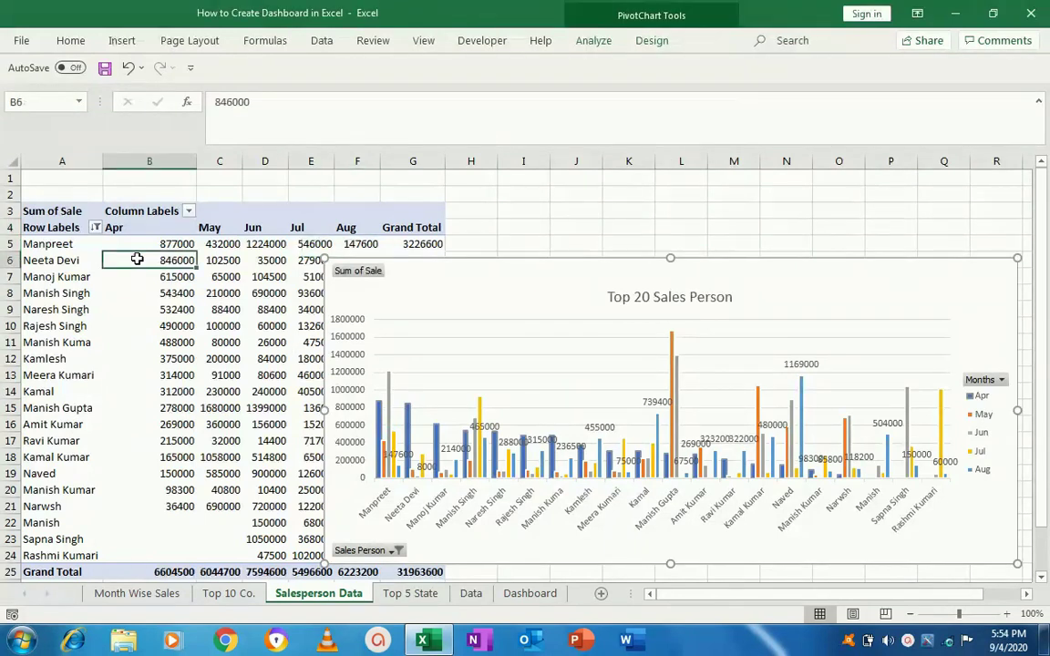
key("Up")
key("Left")
key("ctrl+shift+Down")
key("shift+Up")
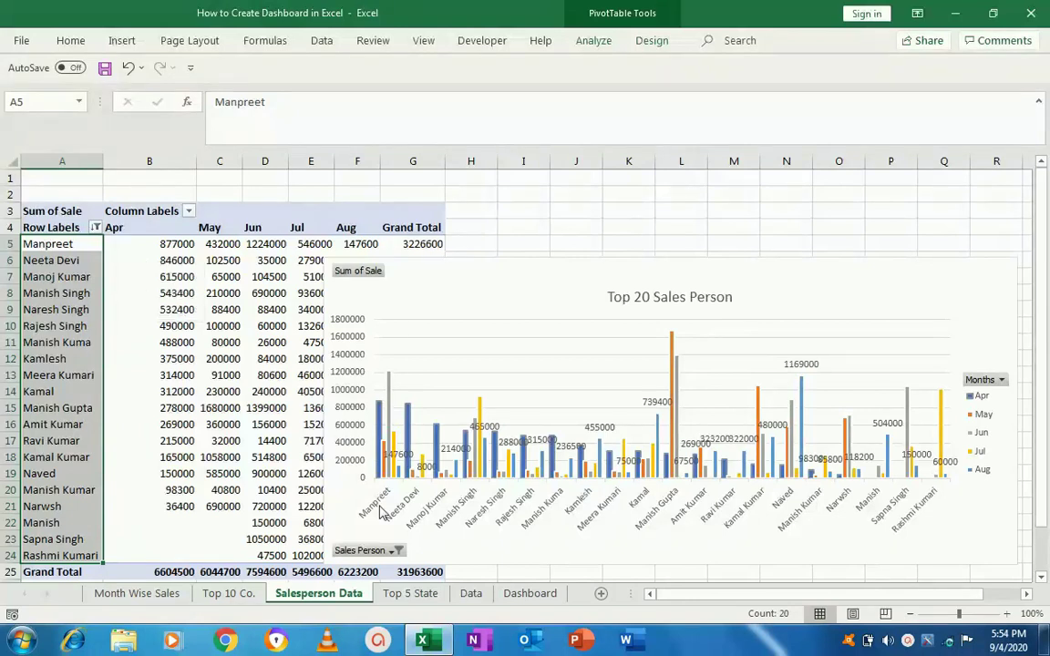
Step: On the Top 5 State sheet, insert a 3-D pie PivotChart of state sales with value data labels
left_click(405, 593)
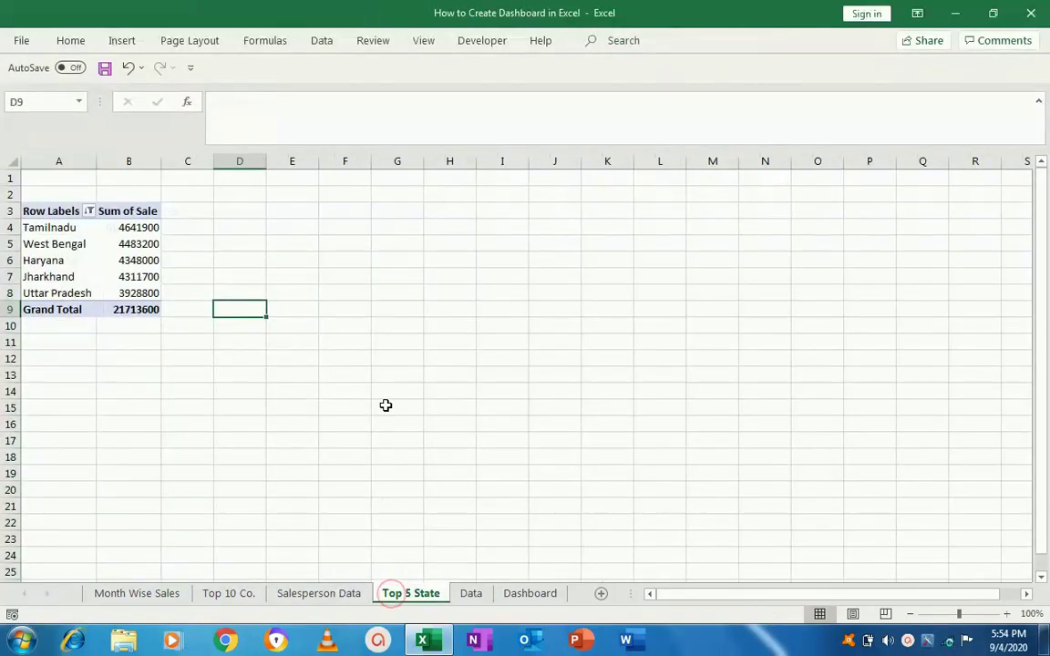
left_click(128, 230)
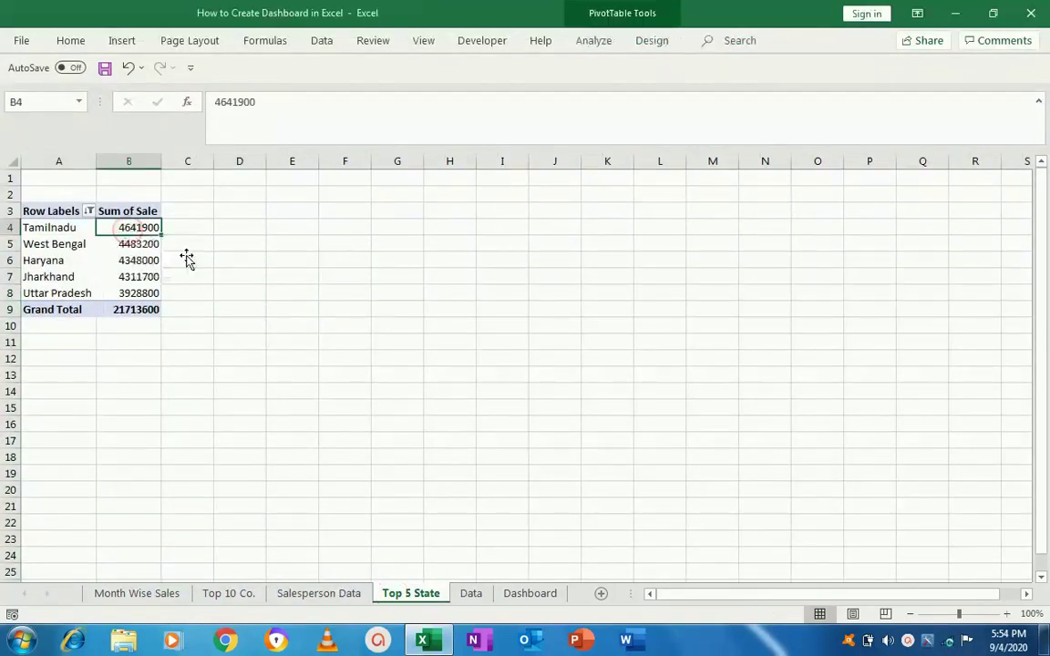
left_click(121, 41)
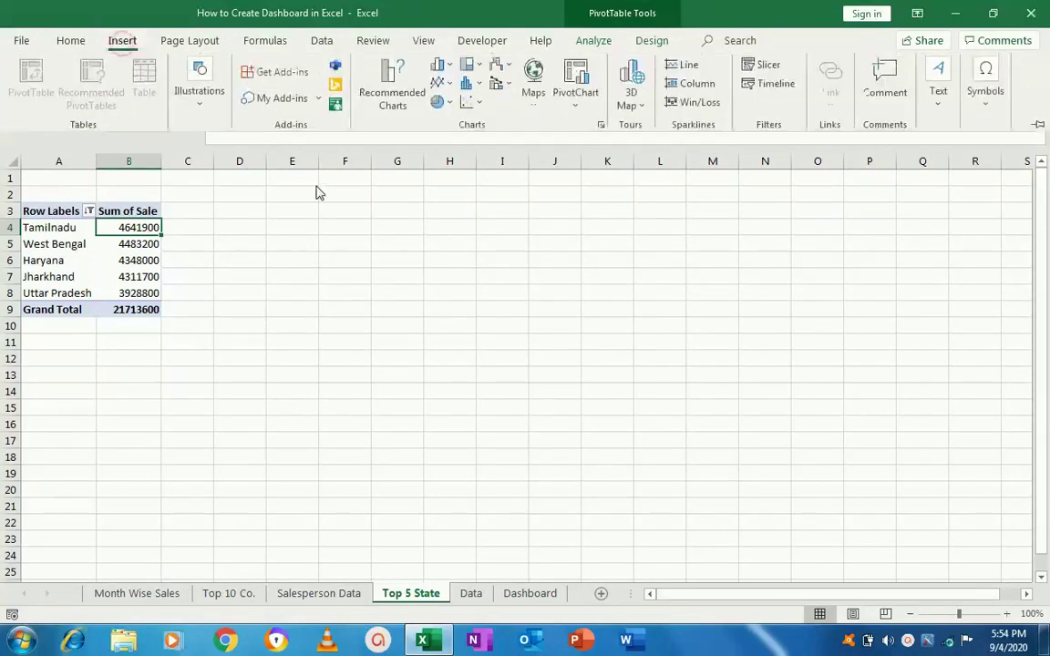
left_click(567, 95)
left_click(585, 125)
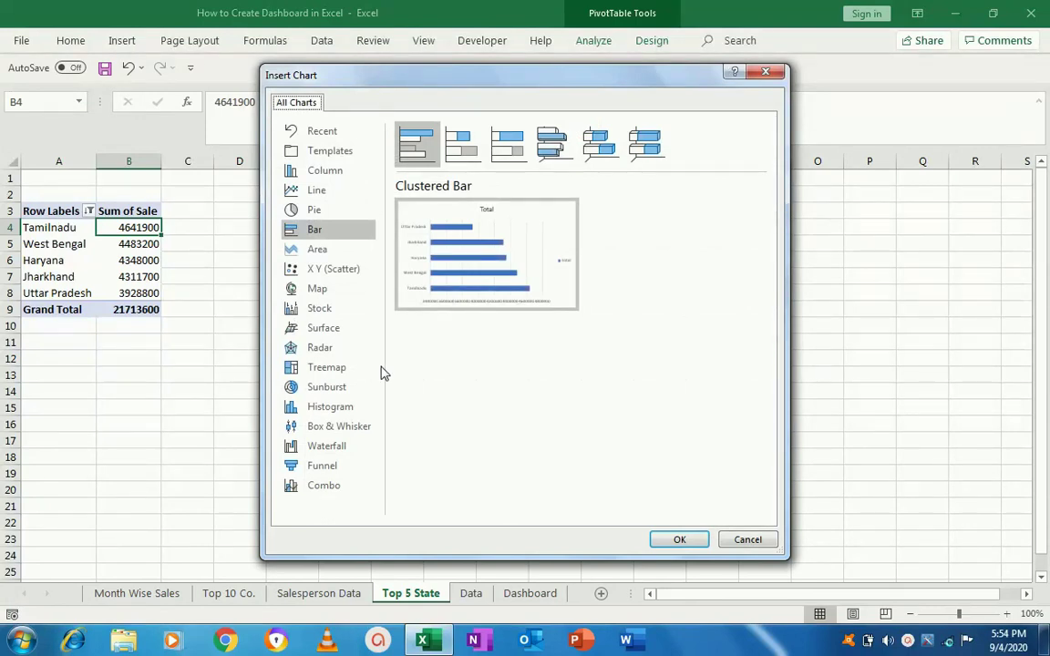
mouse_move(417, 143)
left_click(314, 213)
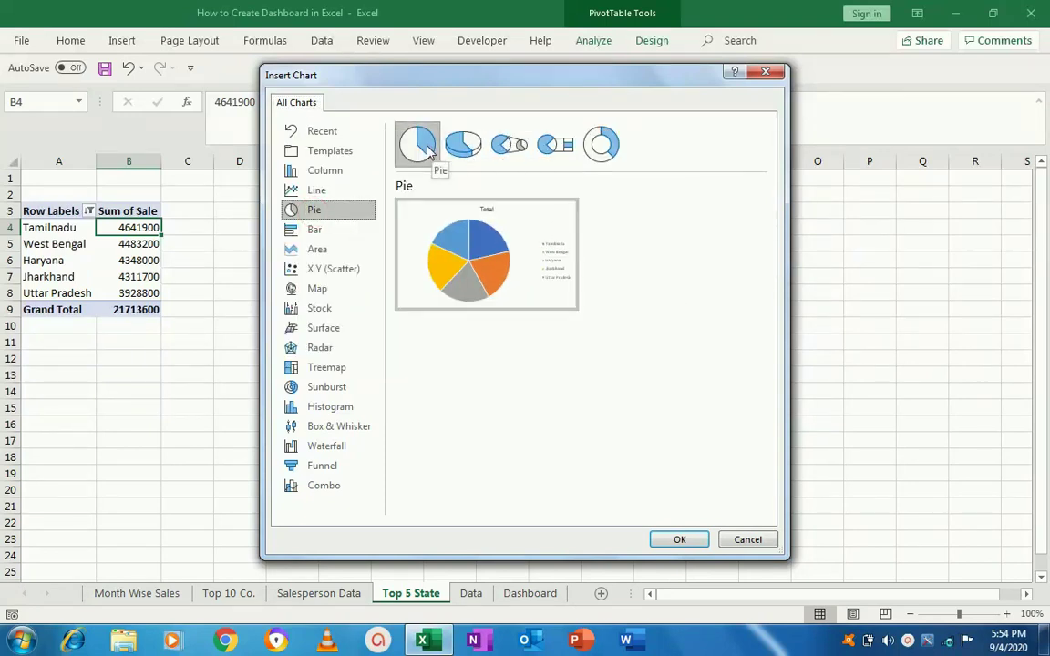
left_click(460, 149)
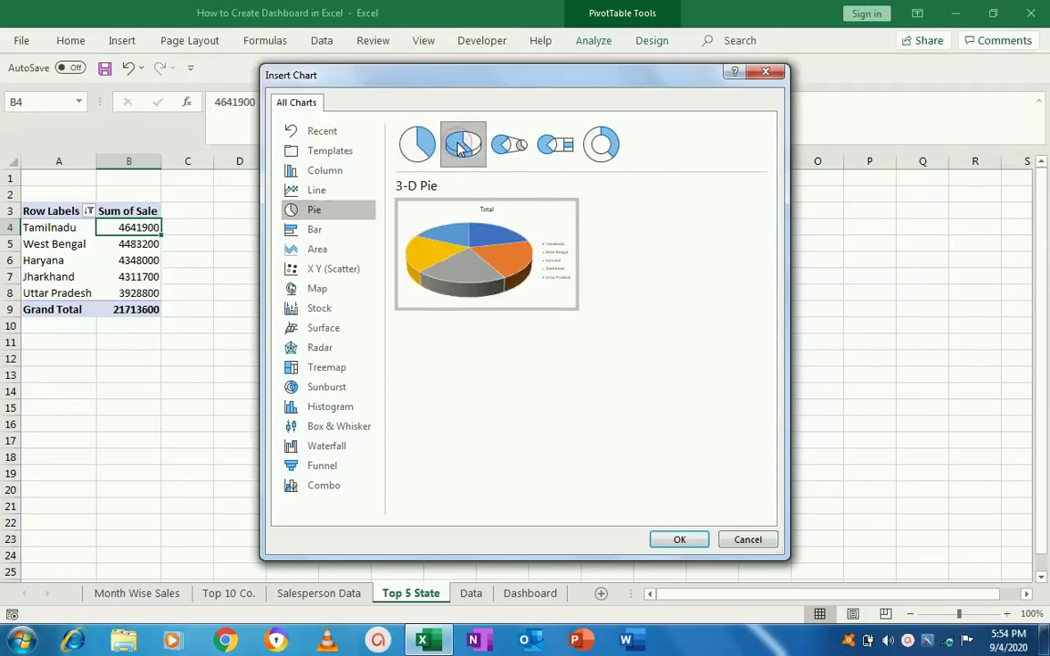
left_click(676, 540)
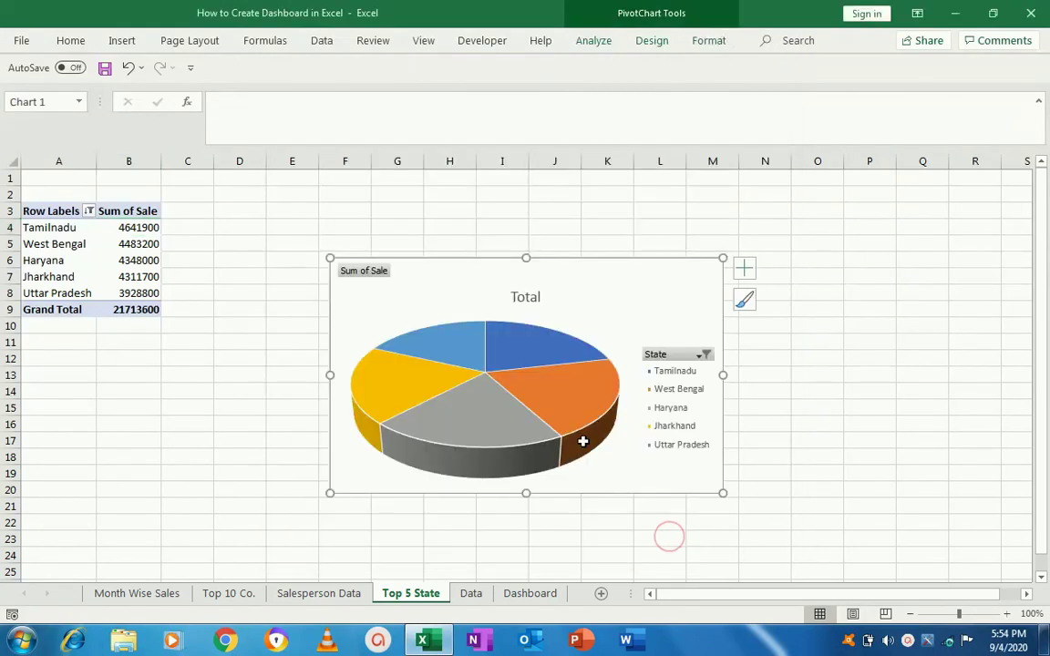
right_click(498, 374)
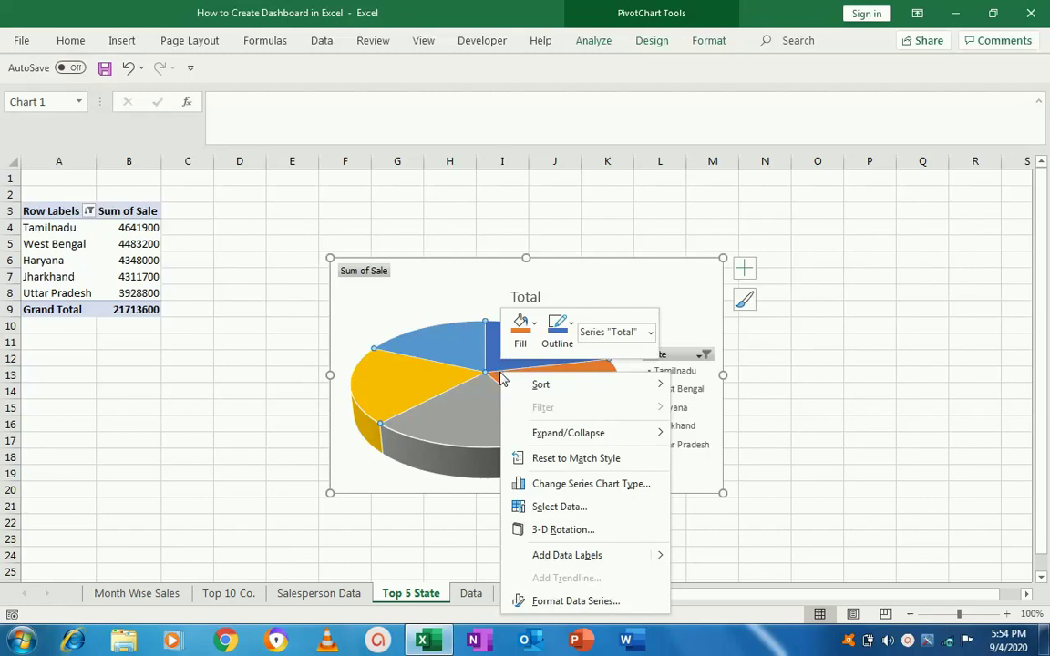
left_click(550, 558)
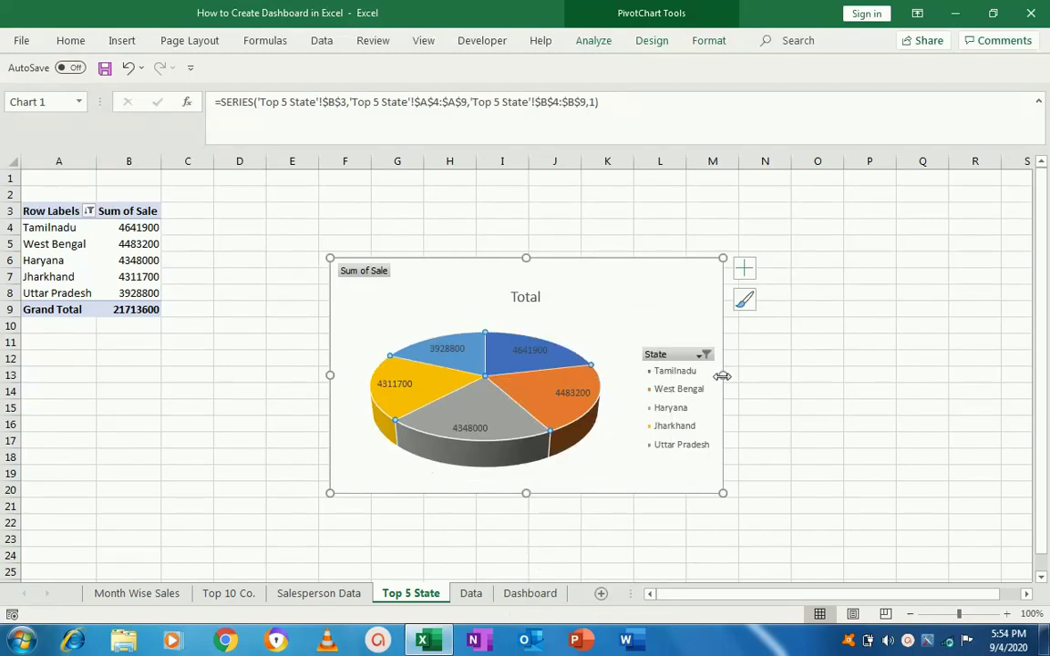
Step: Widen and heighten the pie chart, and replace the 'Total' title with 'Top 5 State Sales Data'
left_click_drag(722, 376, 869, 356)
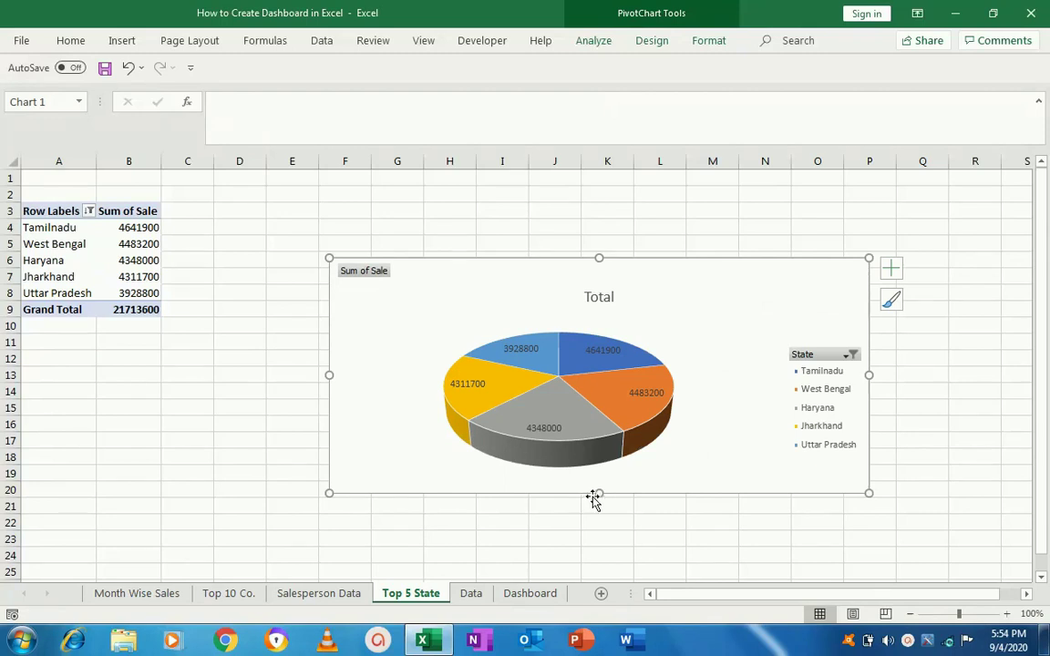
left_click_drag(598, 495, 600, 543)
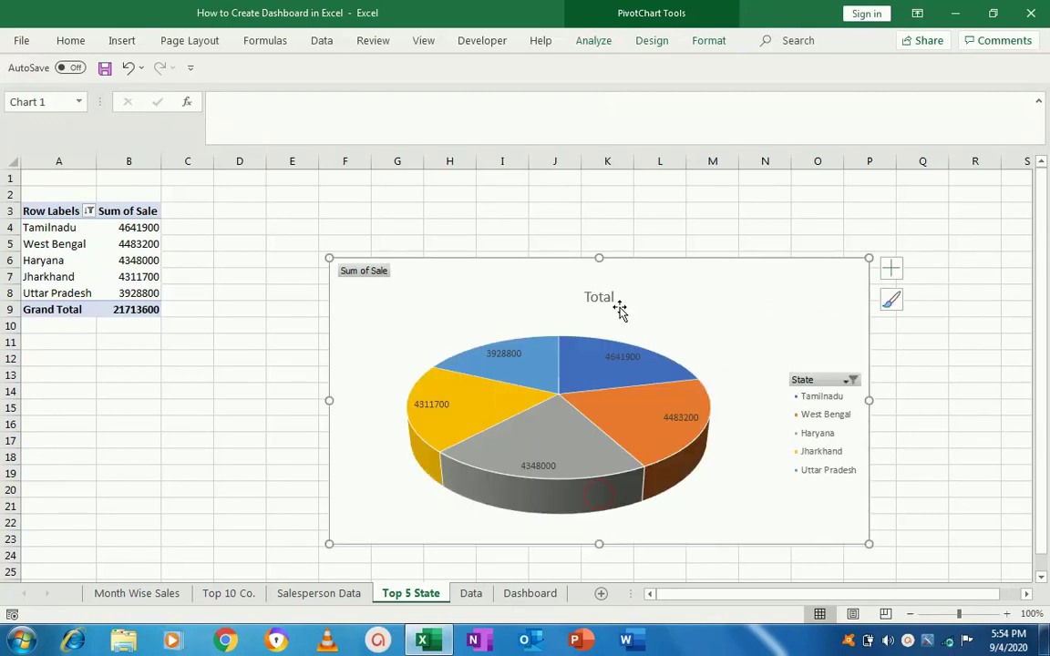
double_click(609, 298)
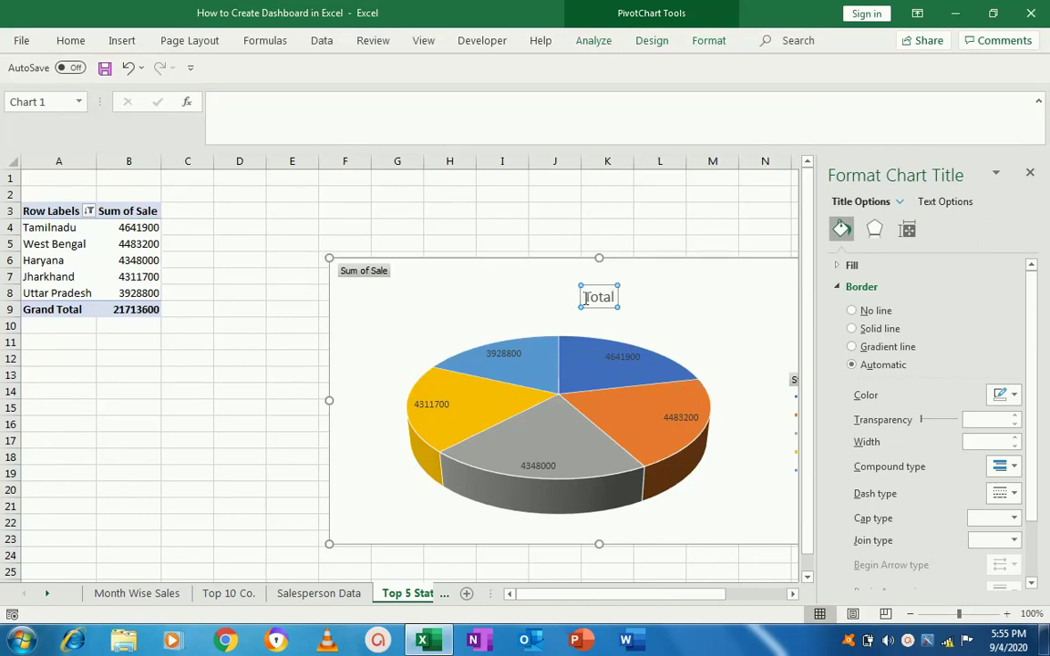
double_click(586, 301)
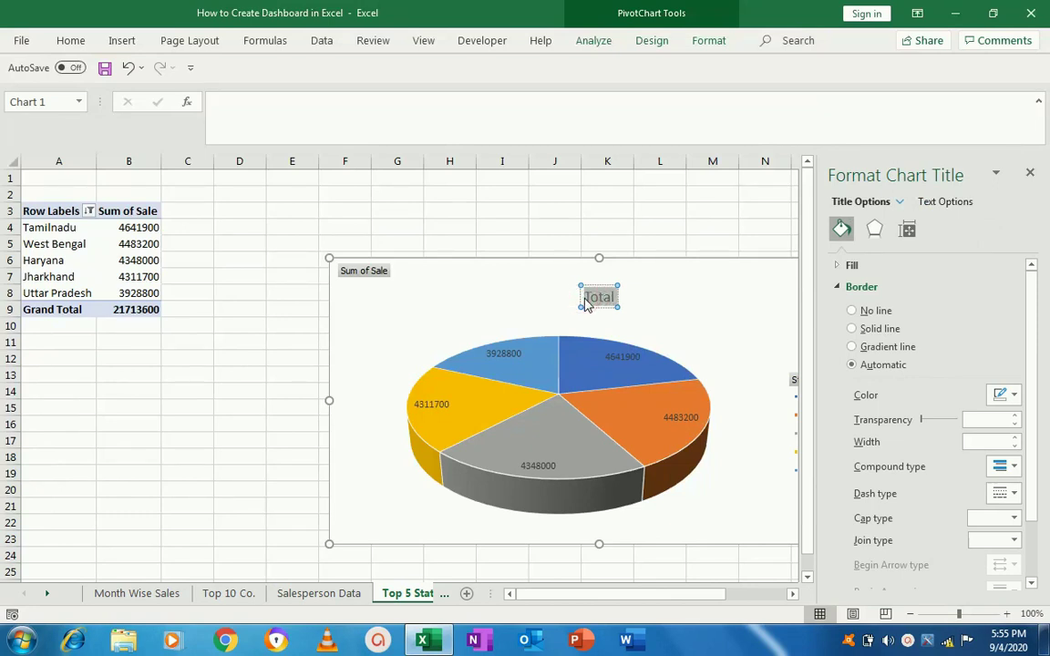
type("Top 5 Sa")
key("BackSpace")
type("tate")
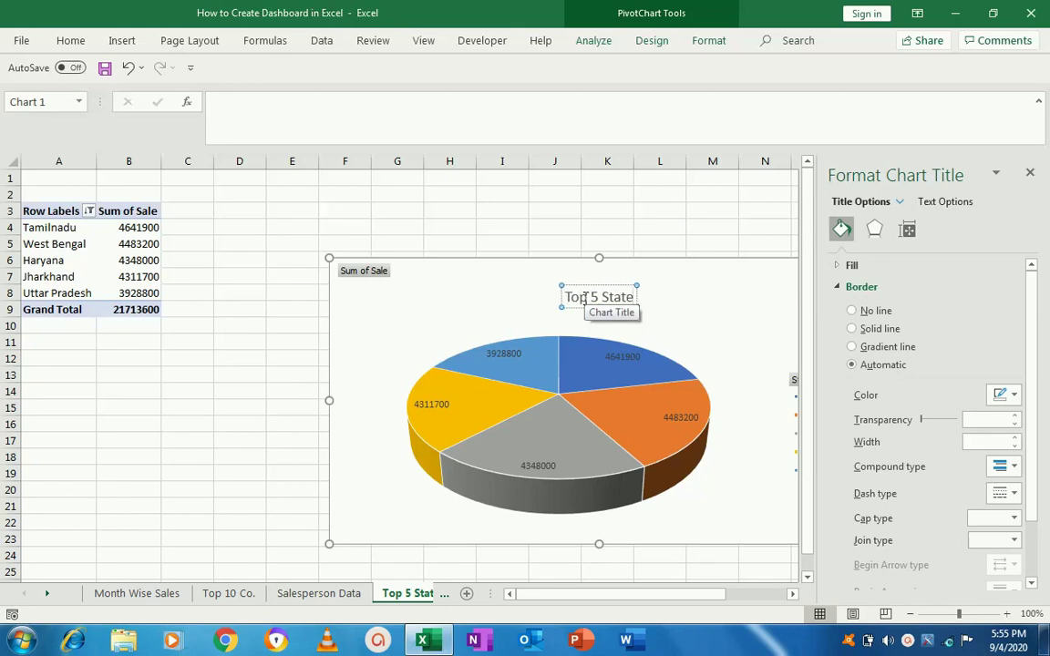
type(" Sales")
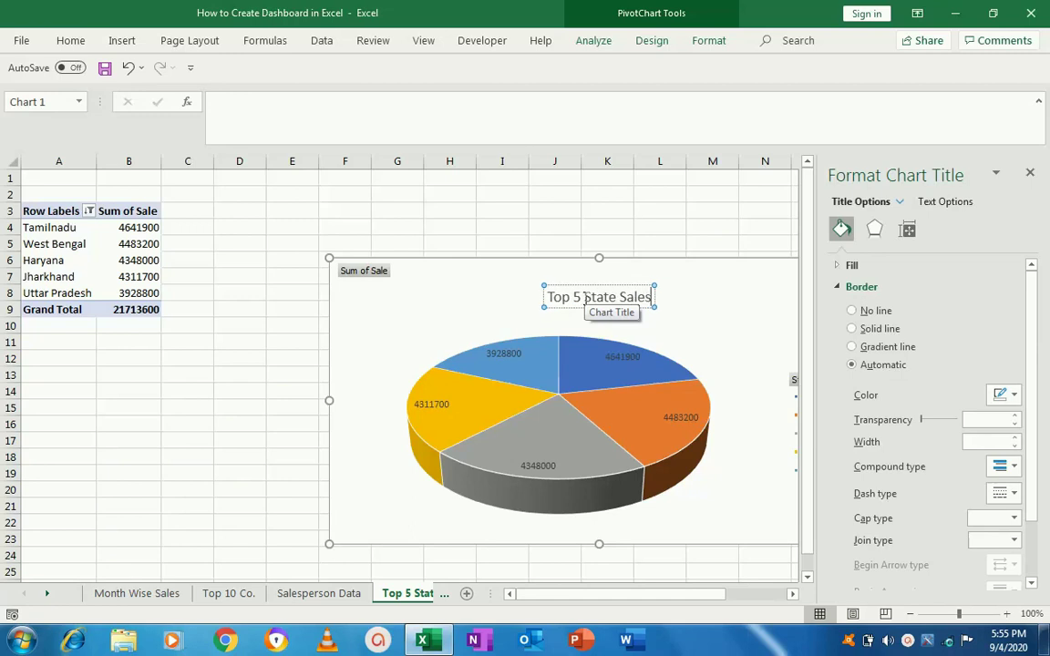
type(" Data")
left_click(263, 374)
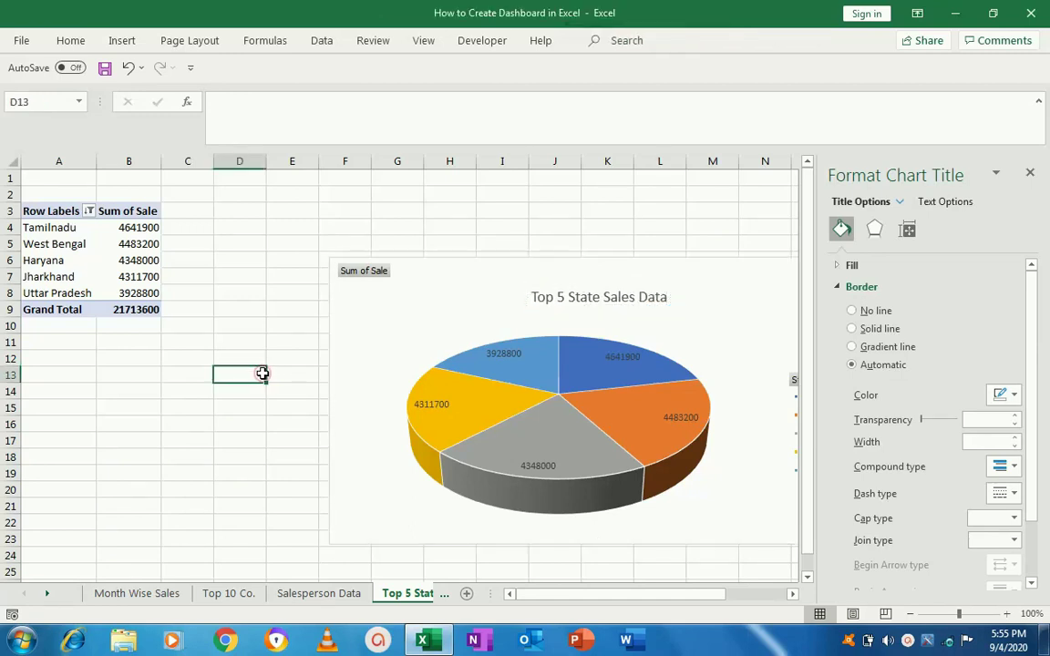
left_click(546, 349)
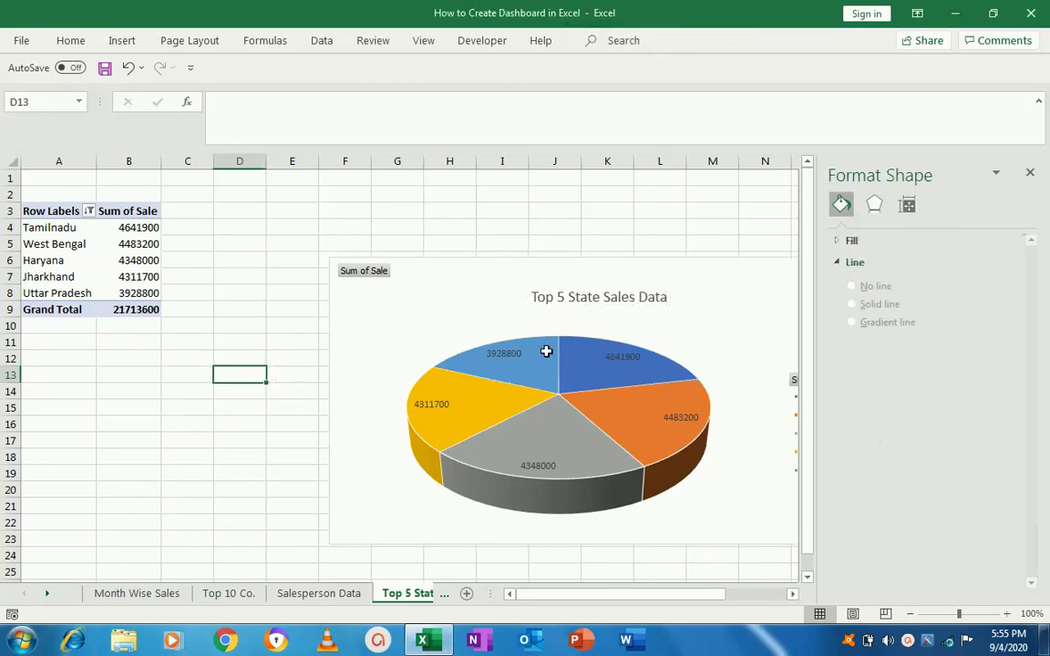
Step: Try several pie chart styles, temporarily applying a dark-label style with grey background
left_click(1030, 172)
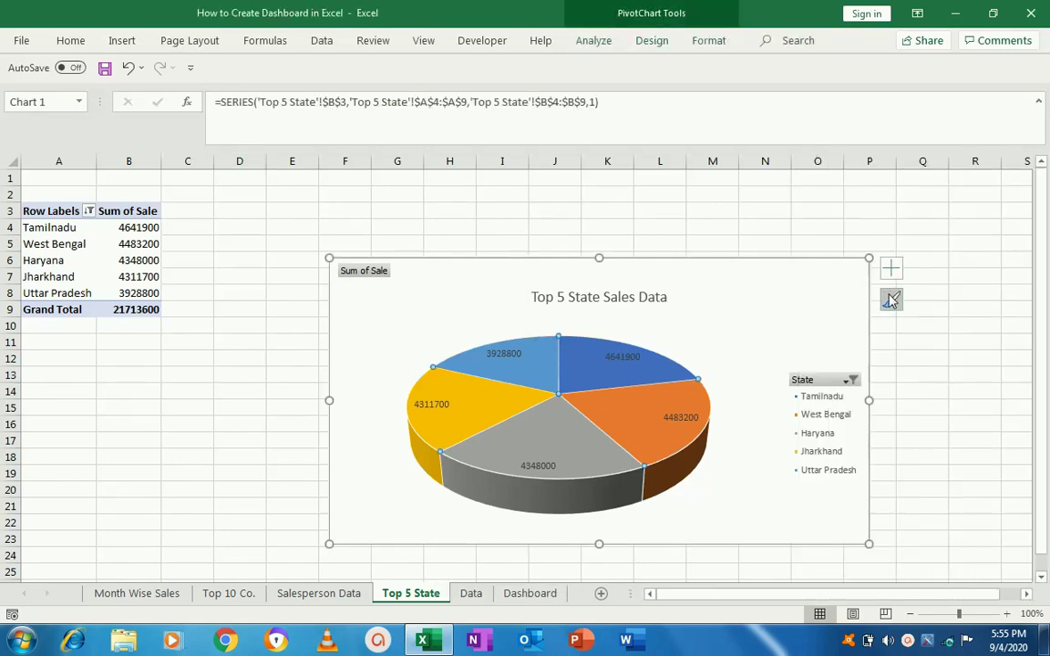
left_click(891, 301)
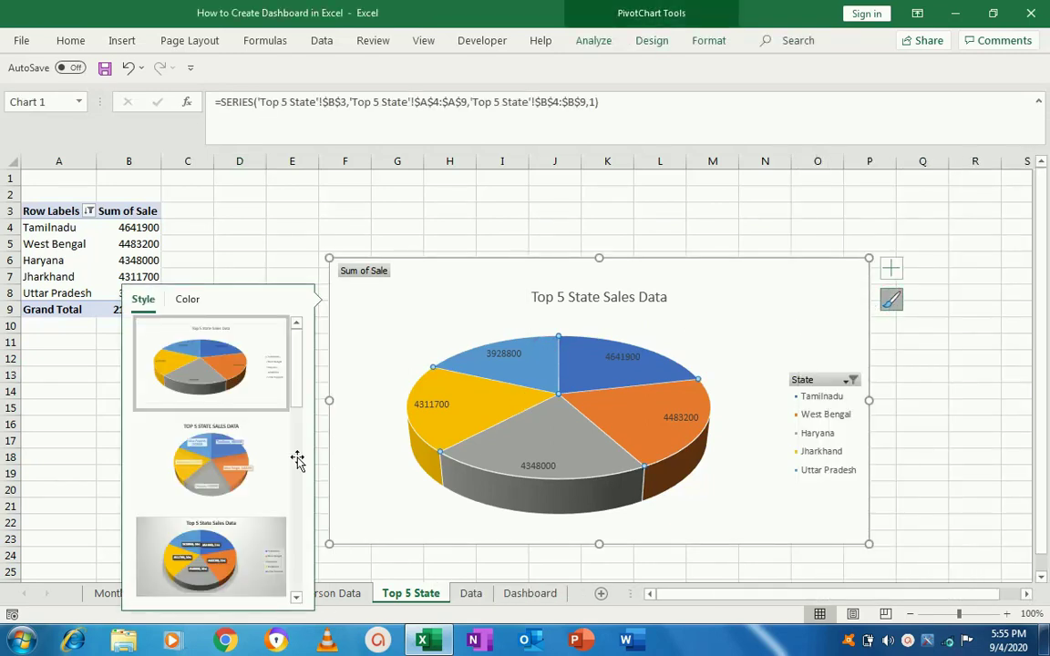
left_click(208, 474)
left_click(208, 588)
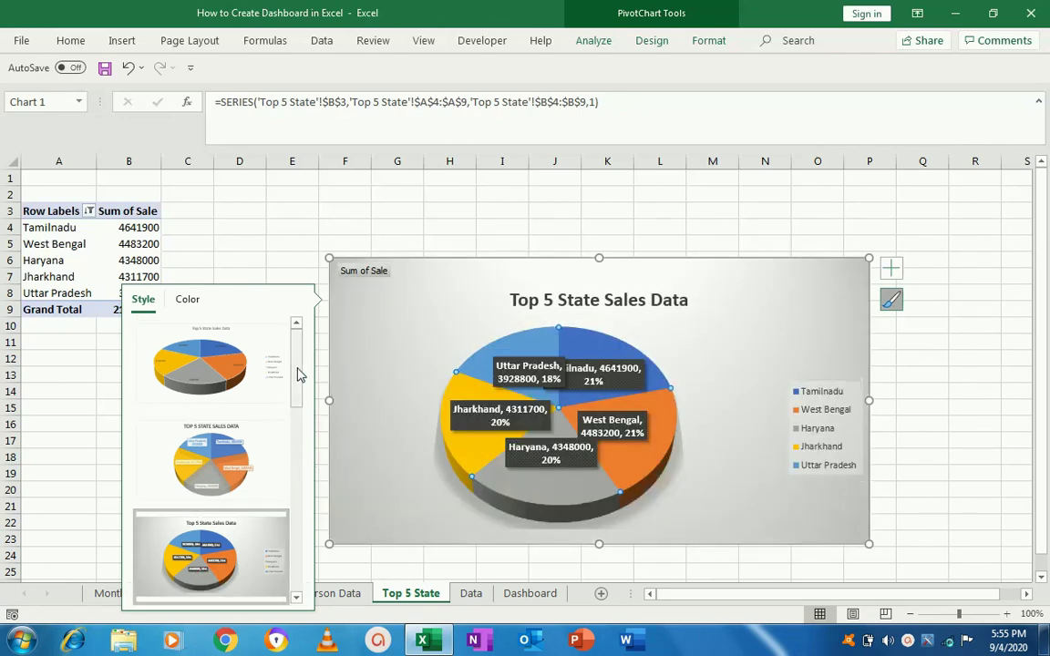
left_click_drag(297, 374, 297, 437)
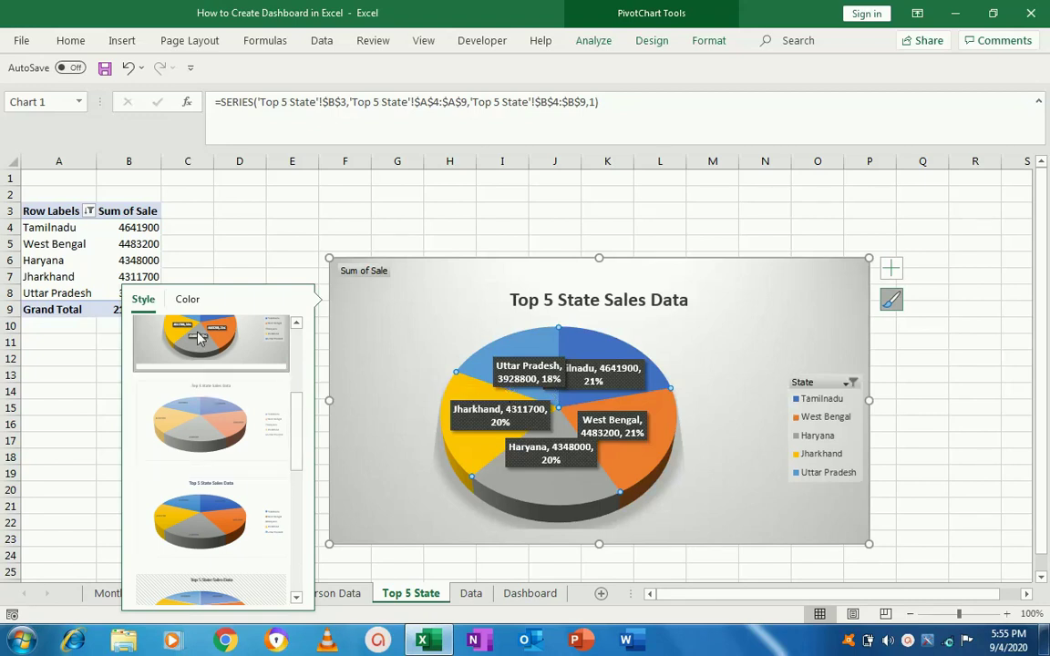
left_click(196, 435)
left_click(198, 495)
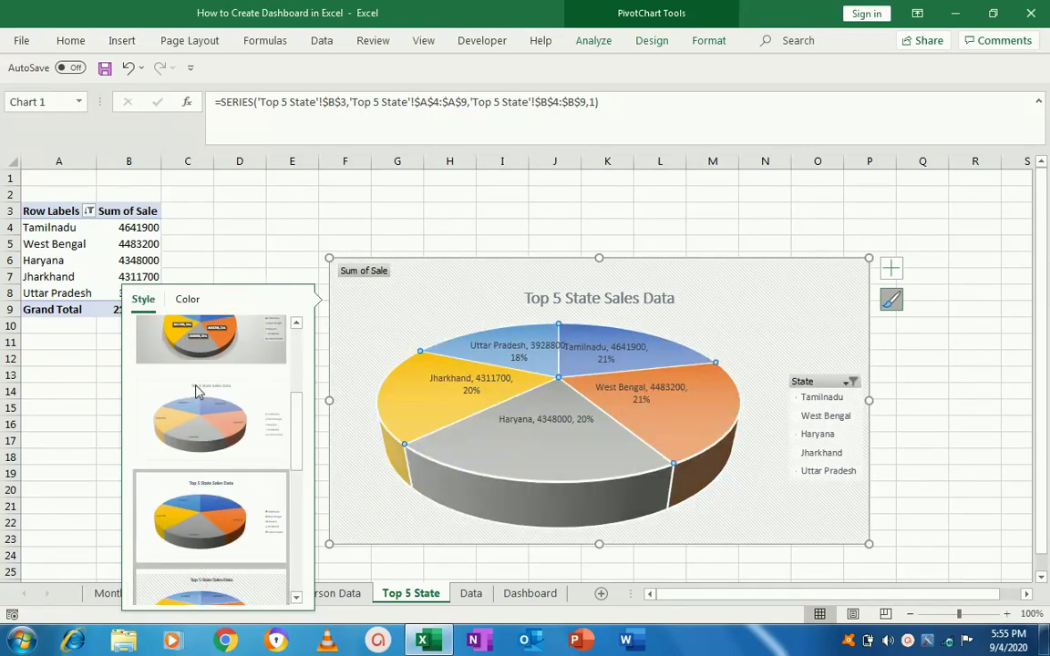
left_click(173, 319)
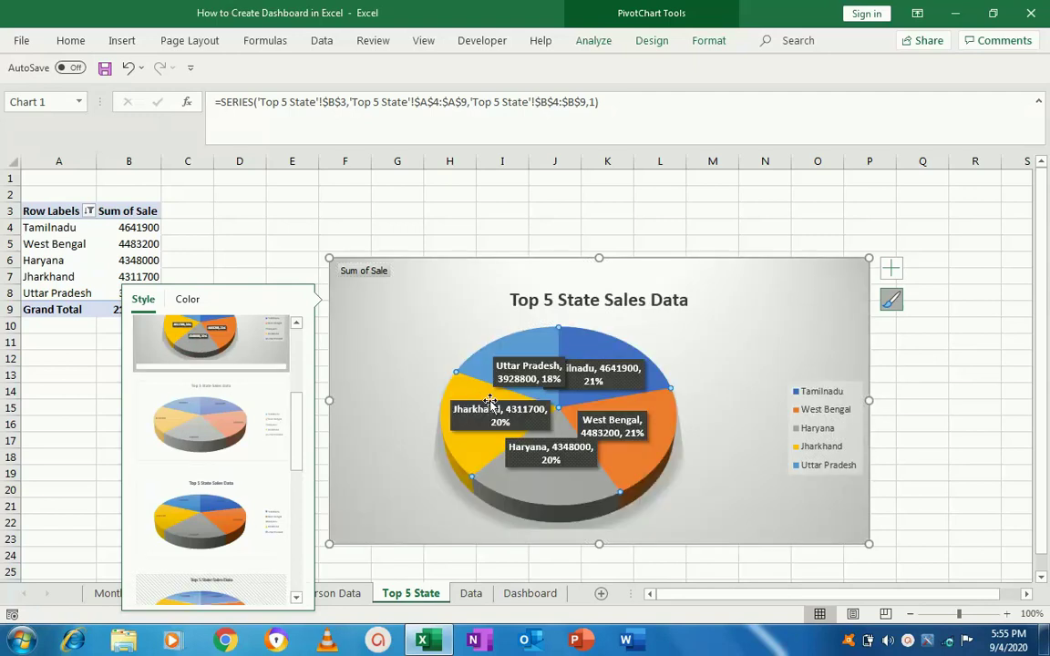
Step: Apply the uppercase-title style with outside coloured labels and no legend, then return to the Data sheet
left_click(914, 355)
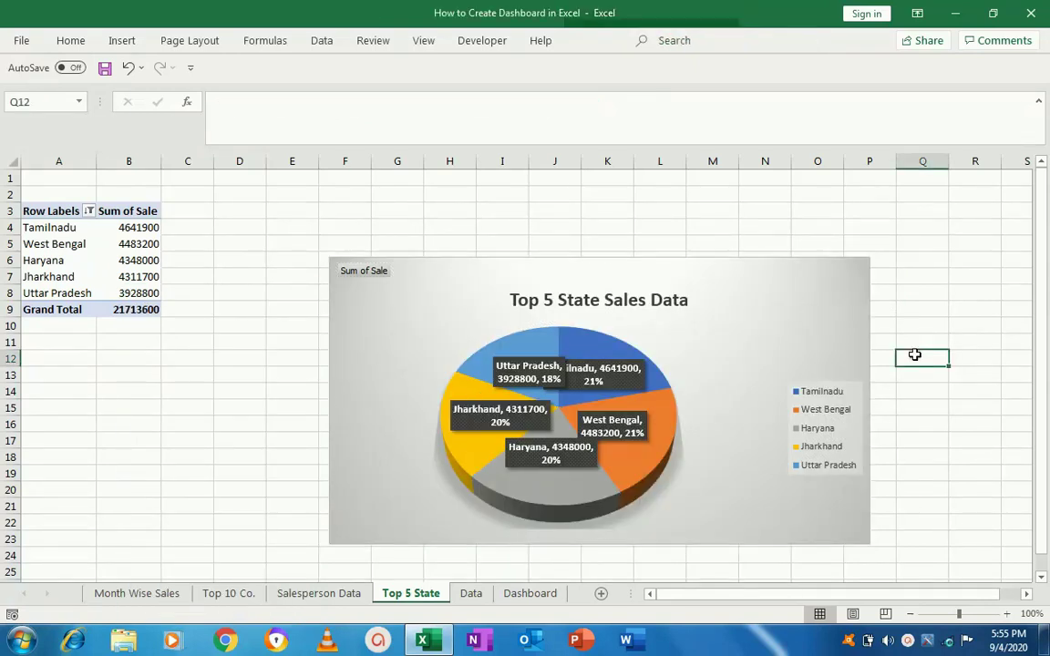
left_click(810, 285)
left_click(891, 303)
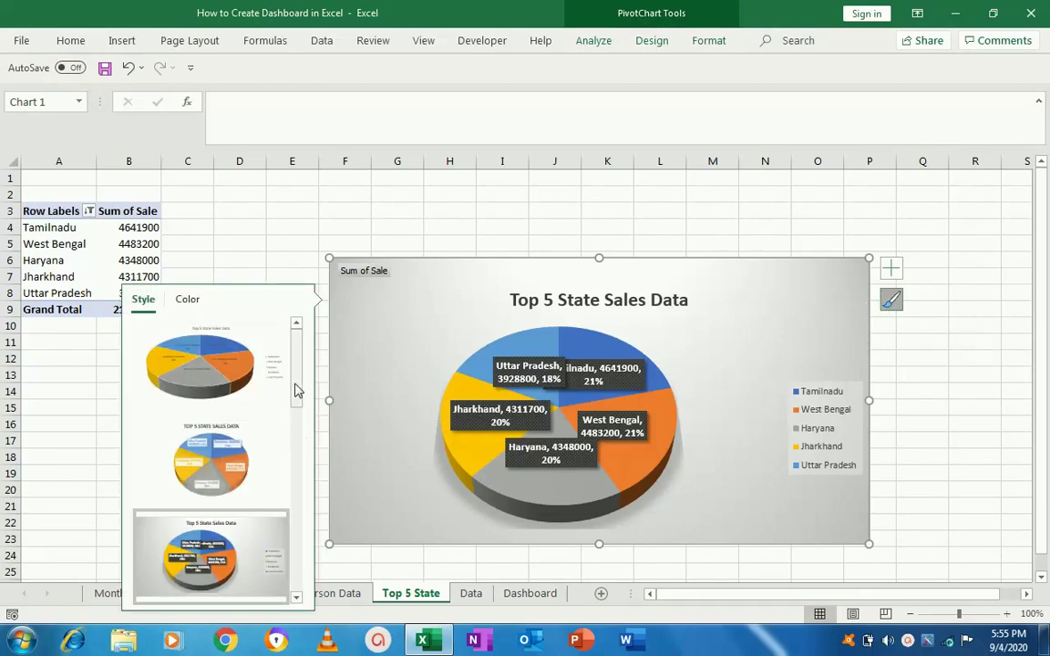
left_click_drag(295, 390, 300, 570)
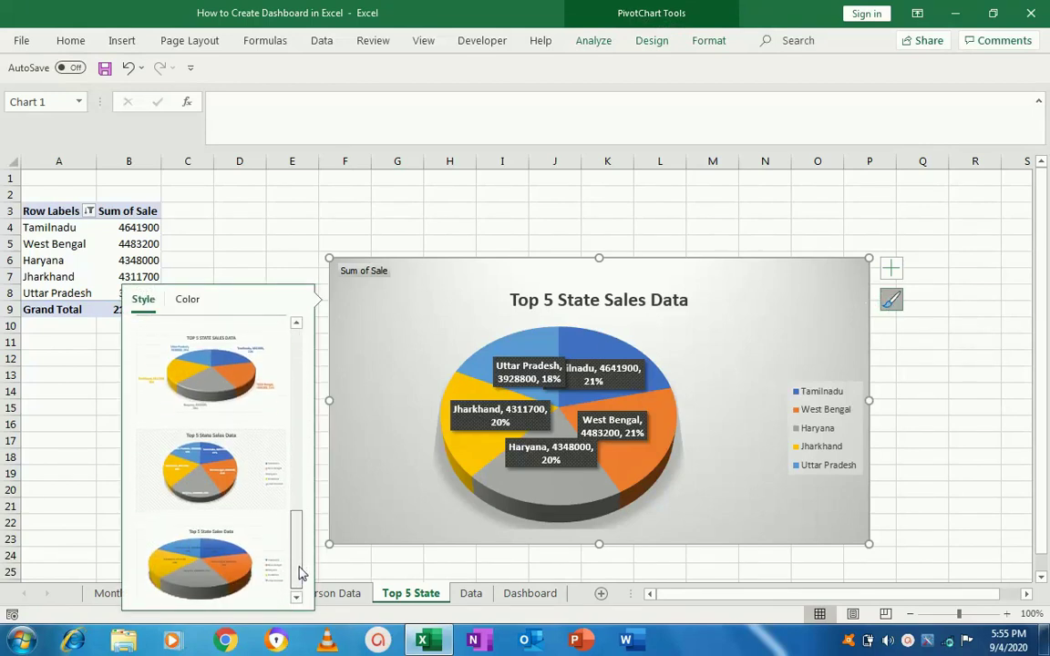
left_click(184, 497)
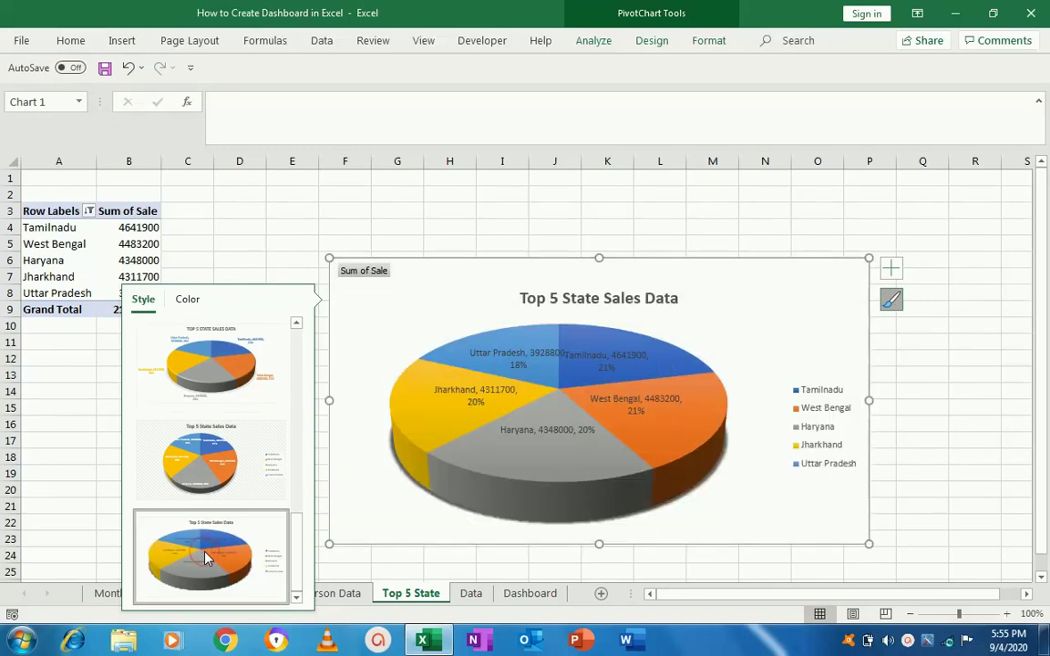
left_click(200, 492)
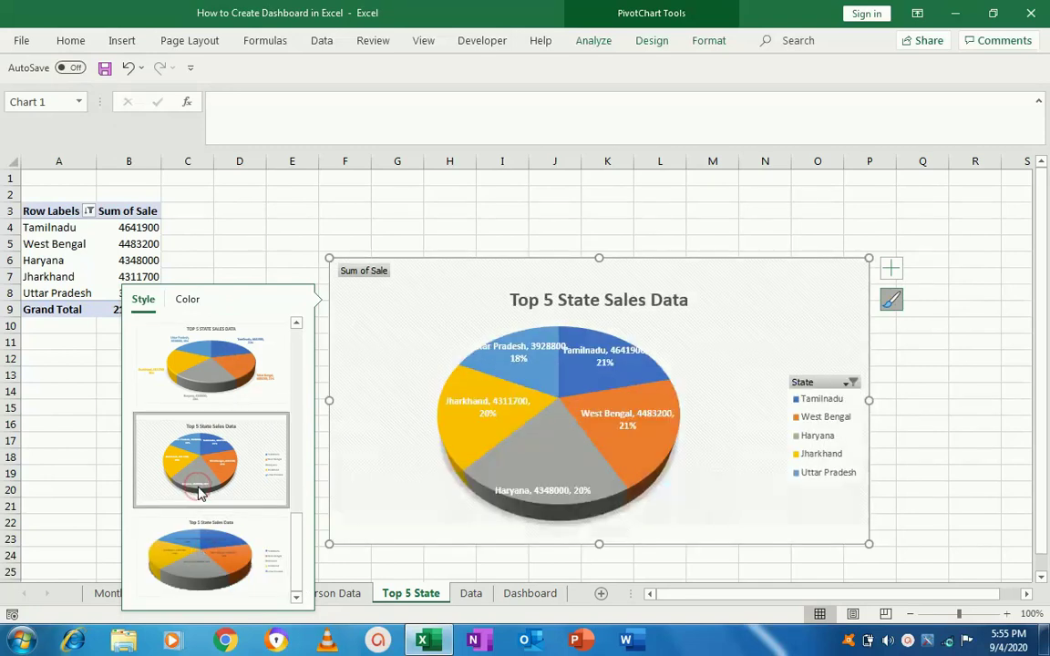
left_click(205, 374)
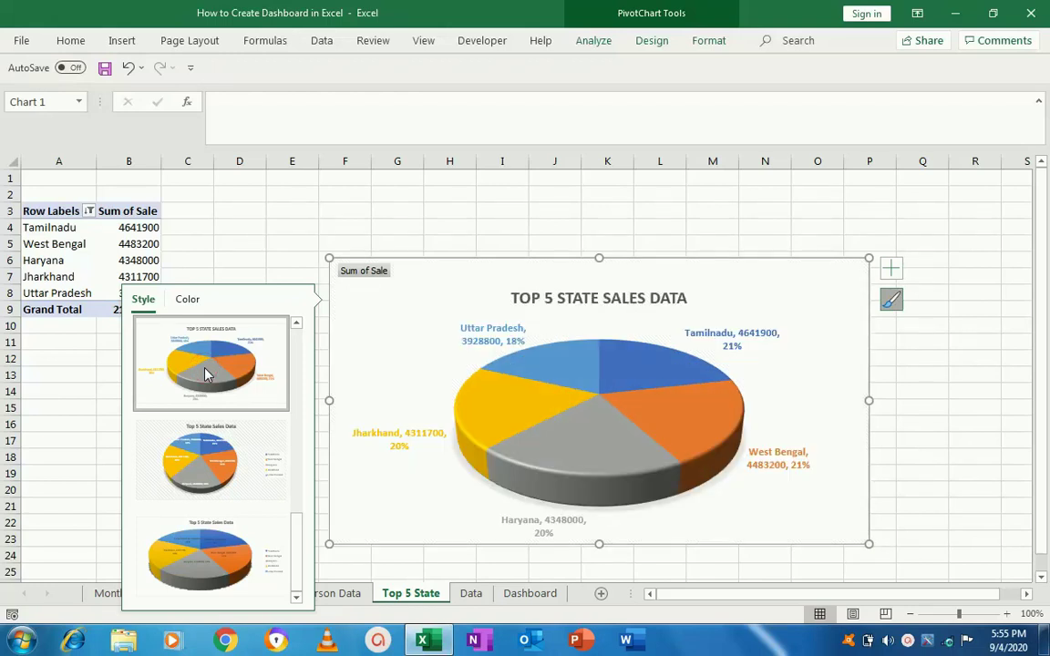
left_click(948, 443)
left_click(834, 317)
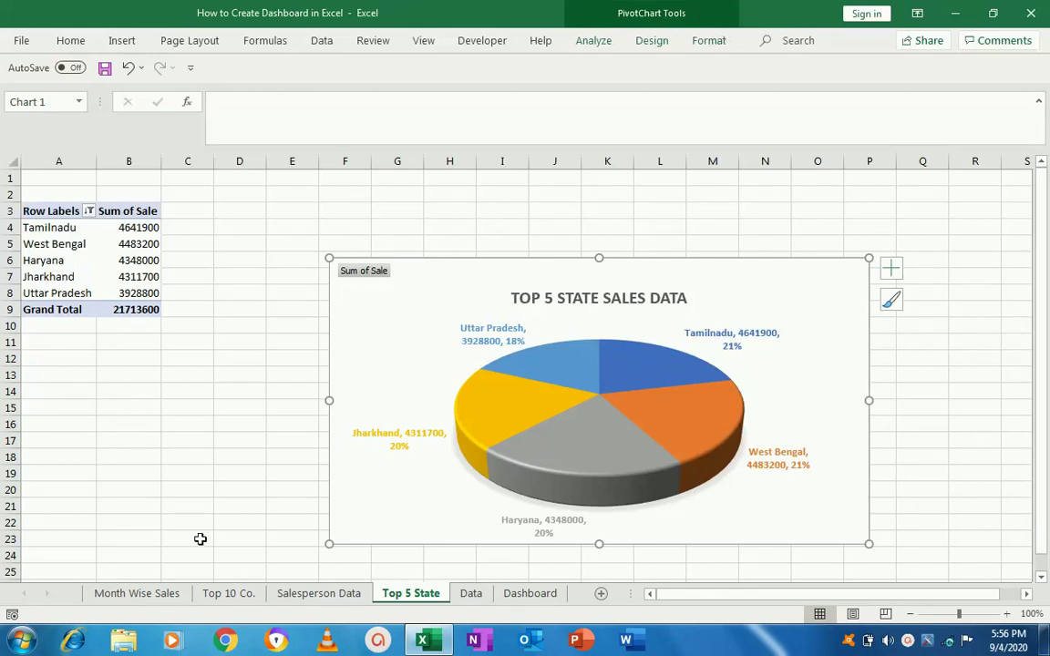
left_click(472, 597)
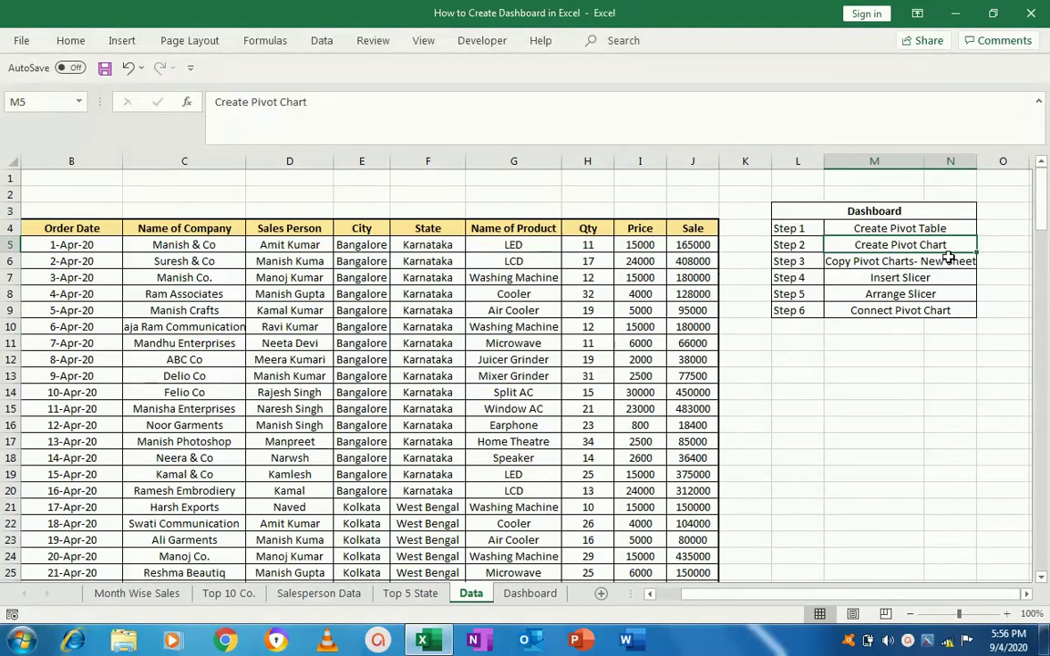
Step: Add a blank Sheet9, hide its gridlines and collapse the ribbon
left_click(602, 595)
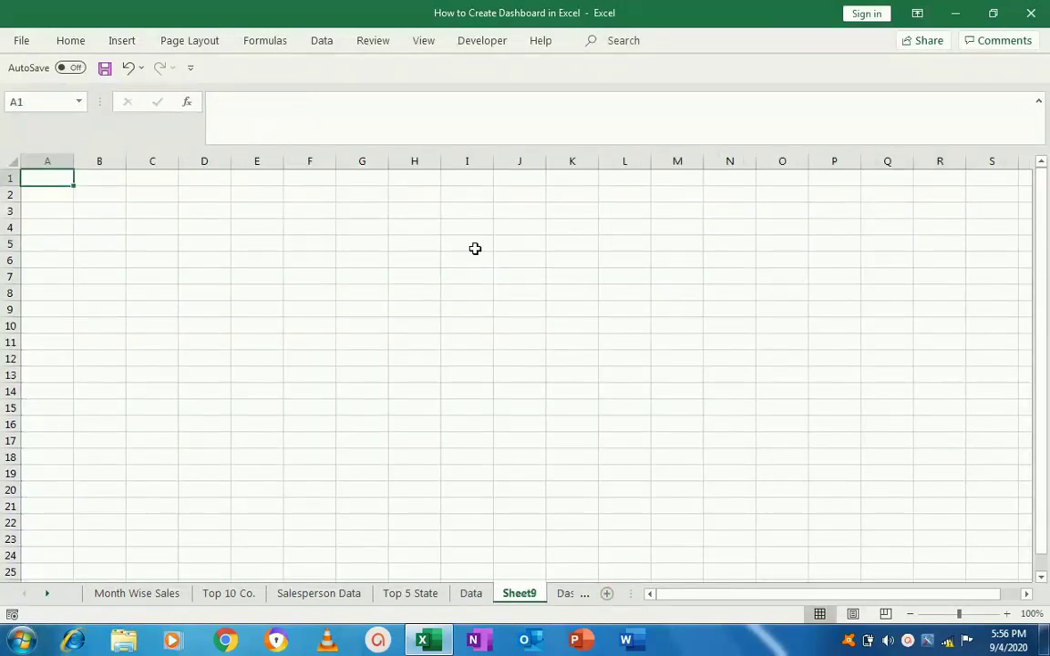
left_click(425, 42)
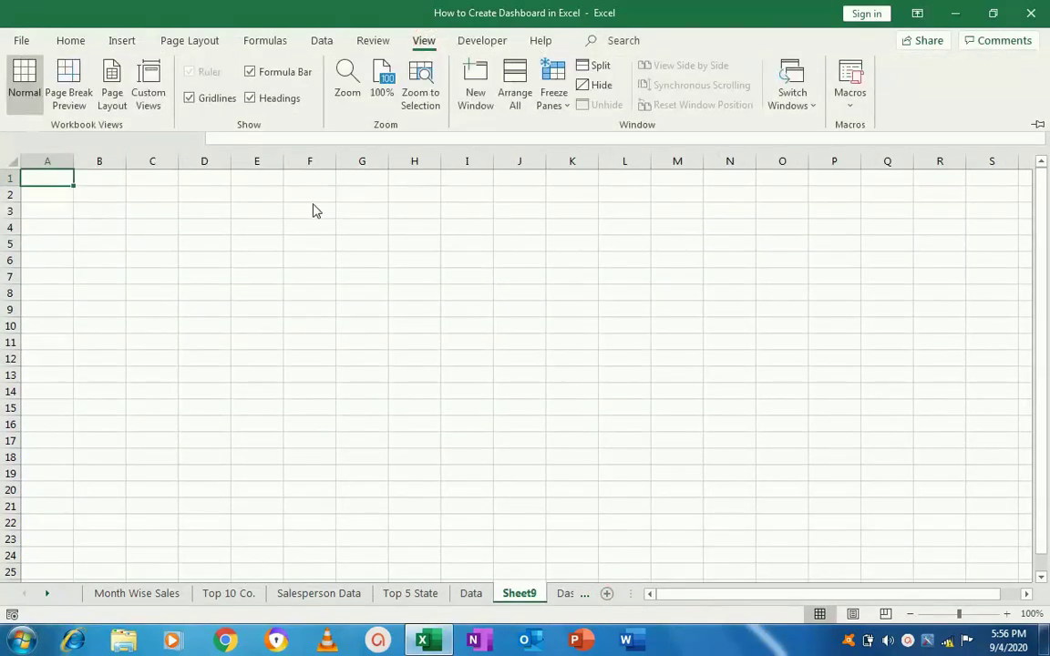
left_click(190, 100)
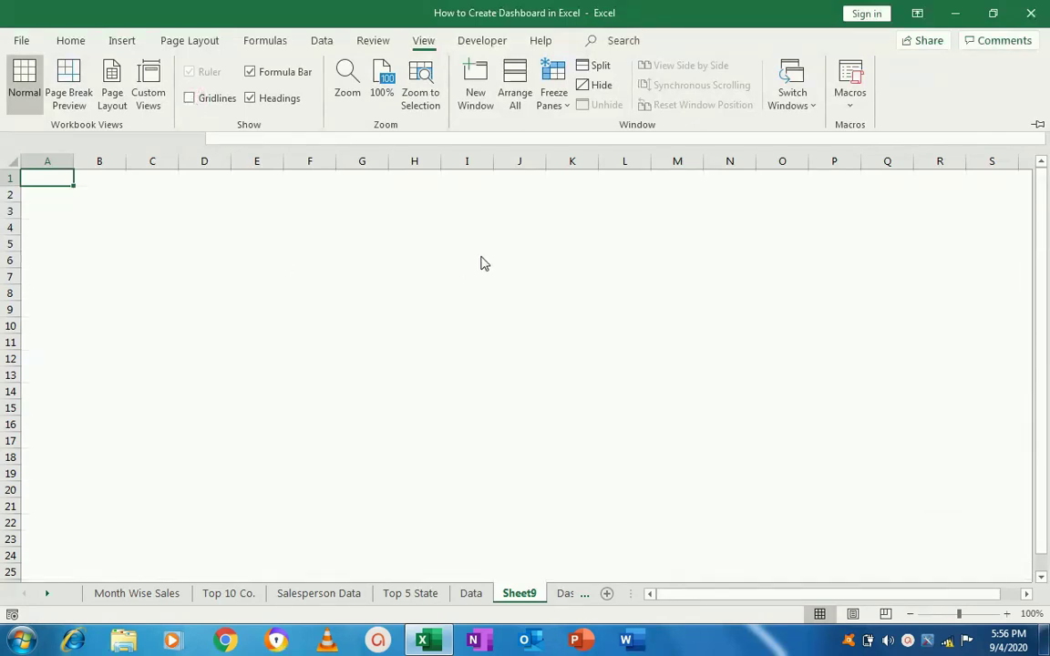
key("ctrl+F1")
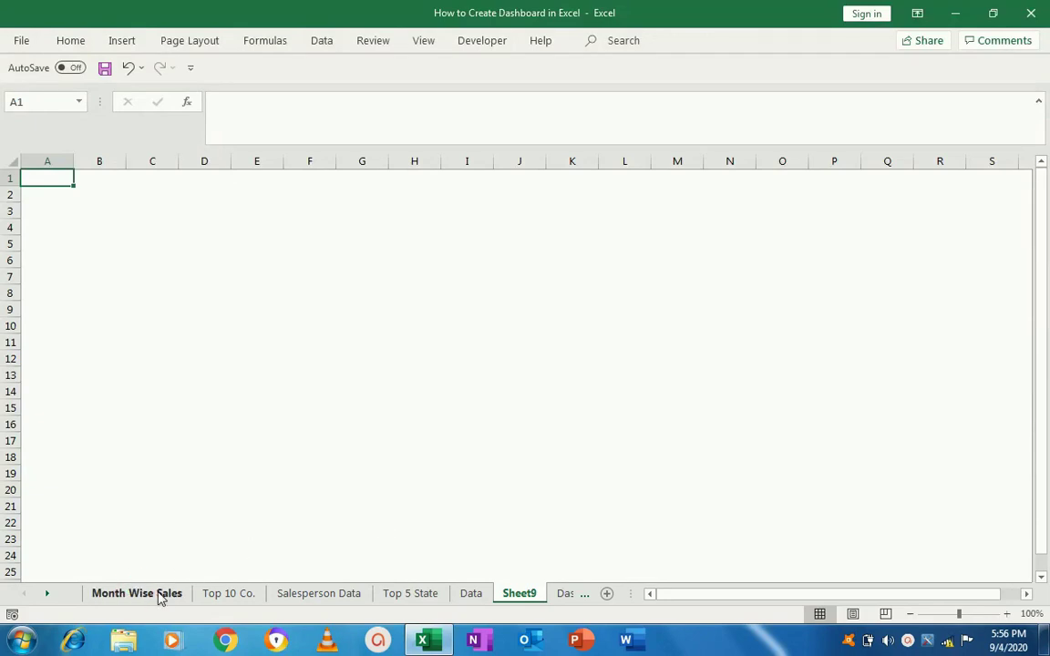
Step: Paste the Month Wise Sale pivot chart onto Sheet9 at cell H5
left_click(160, 594)
left_click(308, 286)
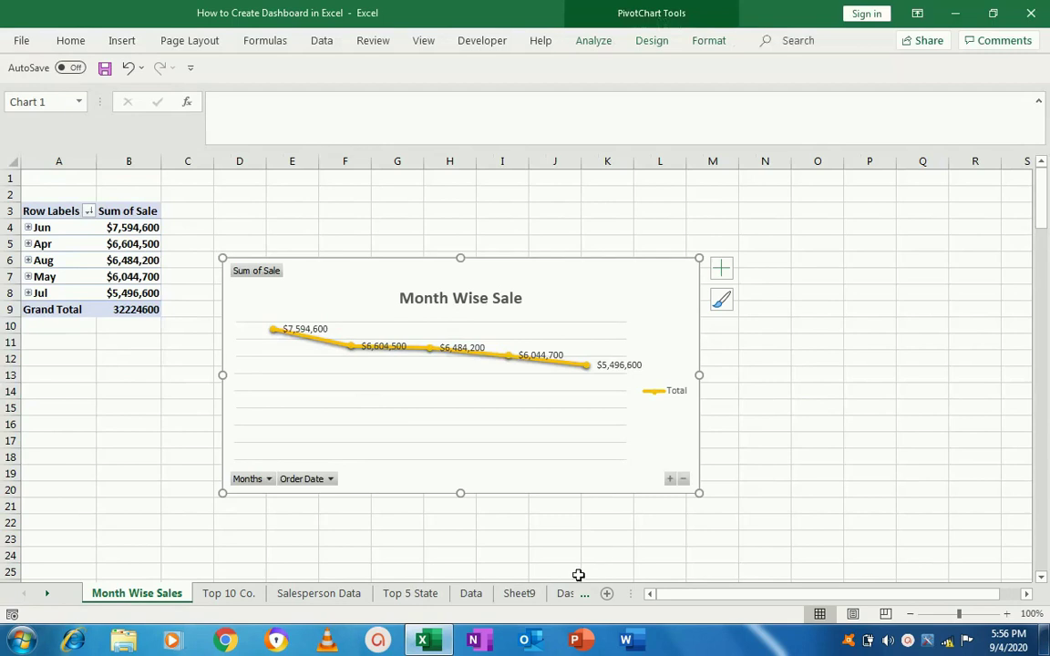
left_click(516, 593)
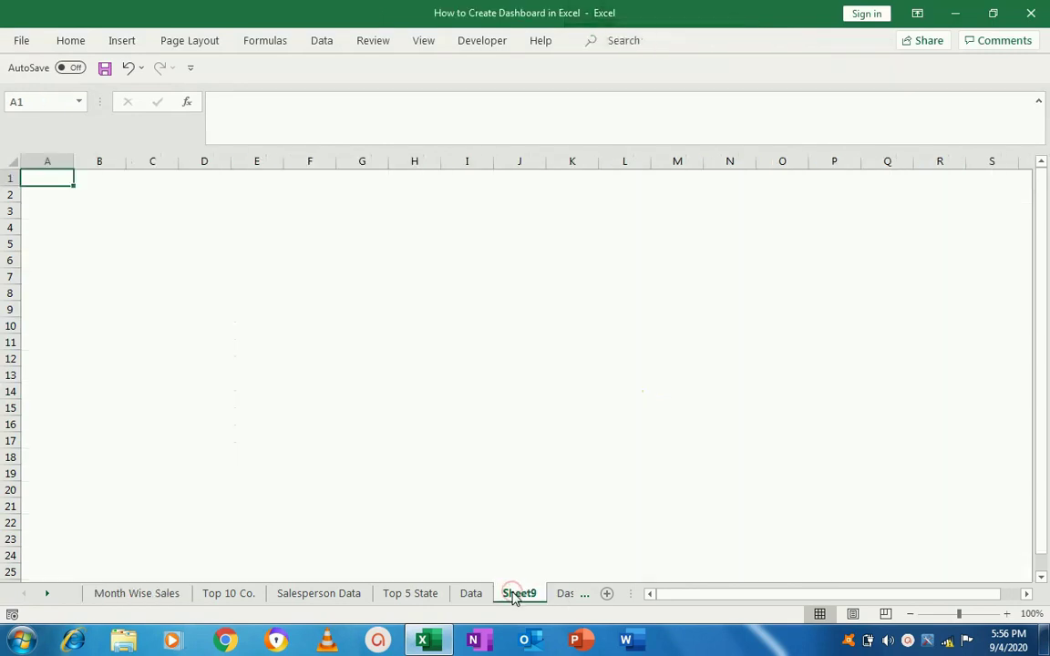
left_click(232, 230)
left_click(390, 245)
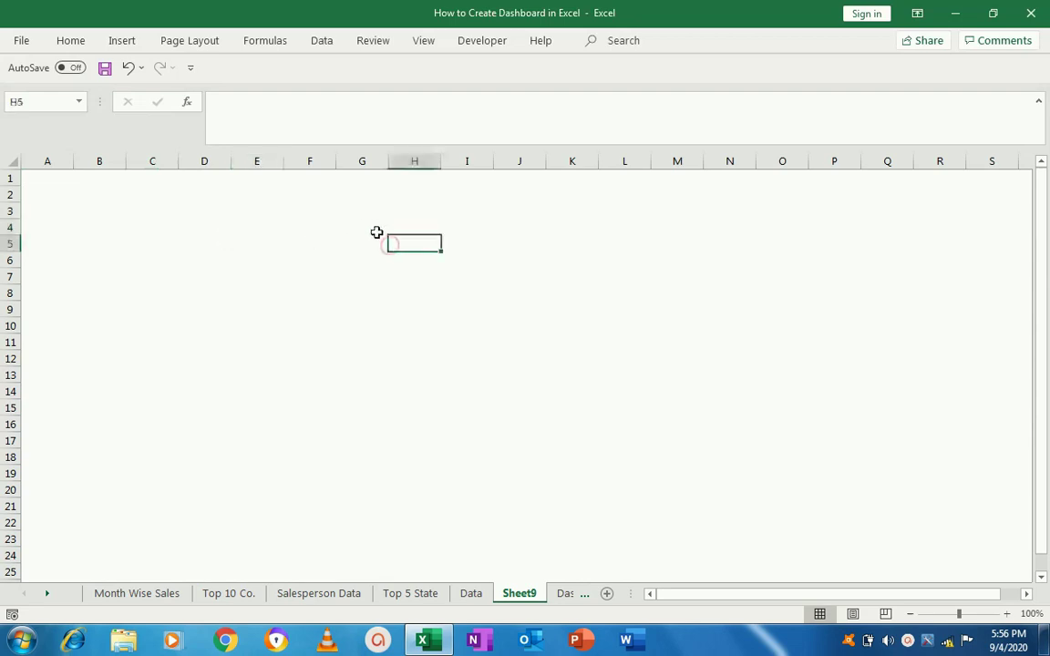
key("ctrl+v")
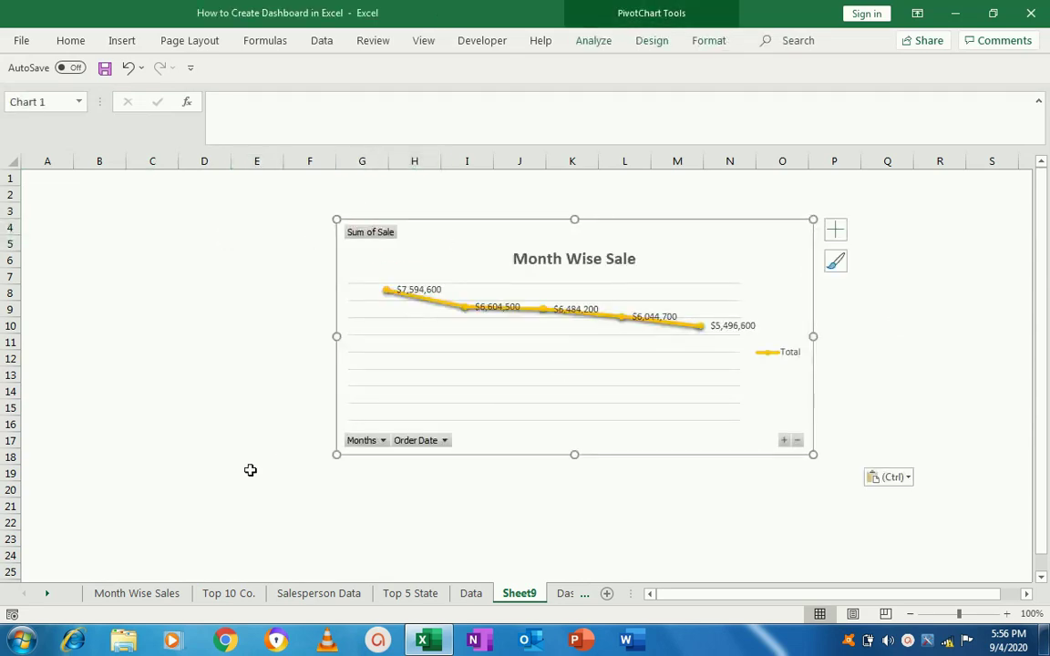
Step: Copy the Top 10 Co. Sales chart and pick cell G20 on Sheet9 as its destination
left_click(219, 594)
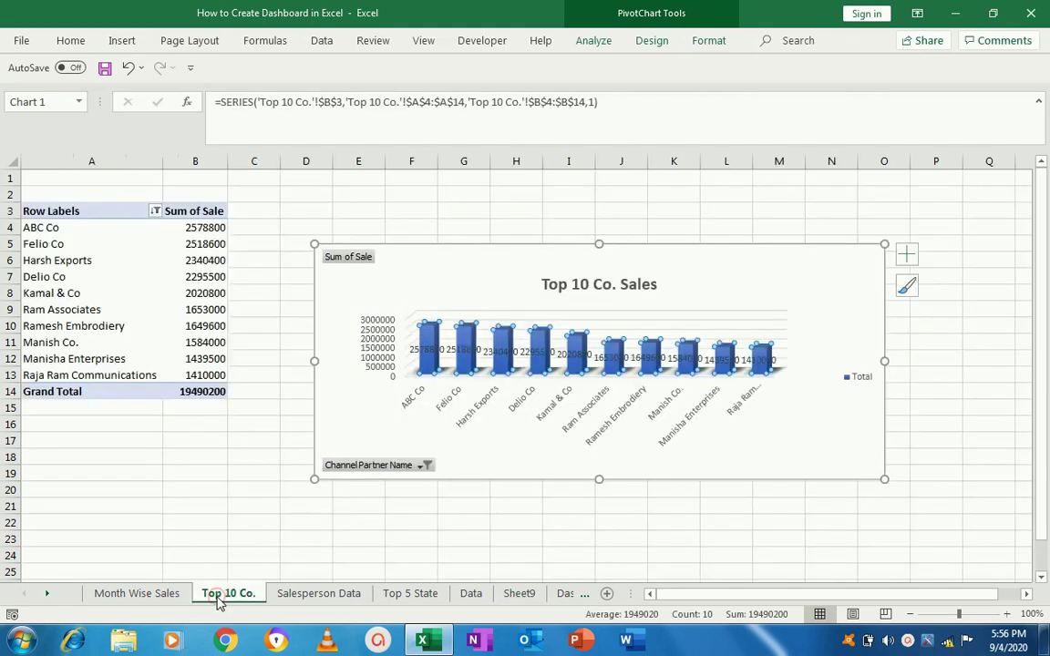
left_click(432, 259)
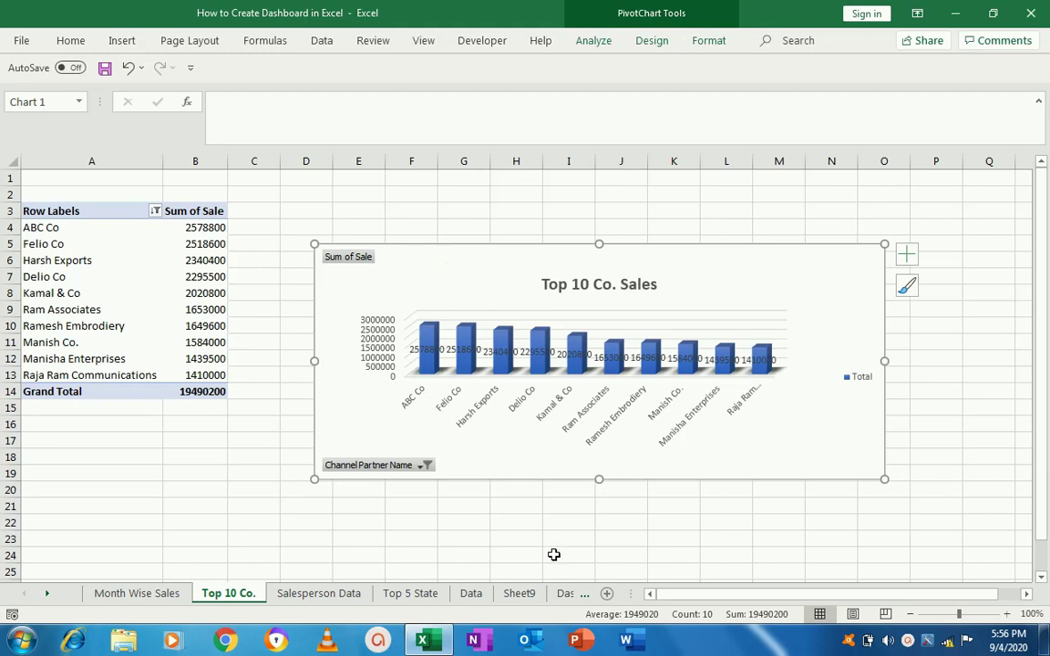
left_click(529, 594)
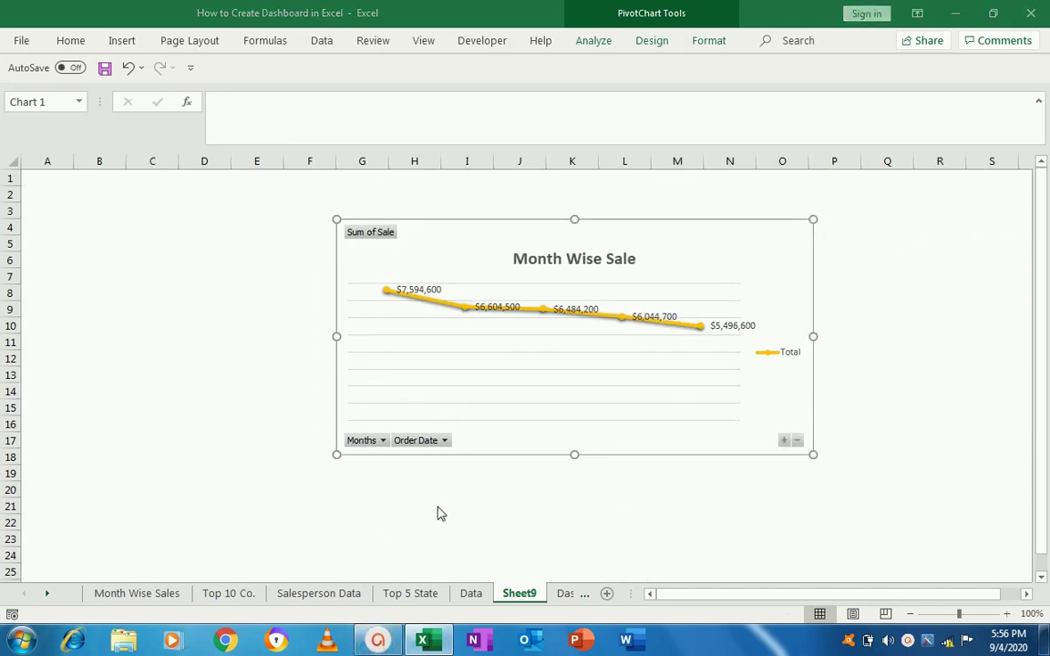
left_click(358, 486)
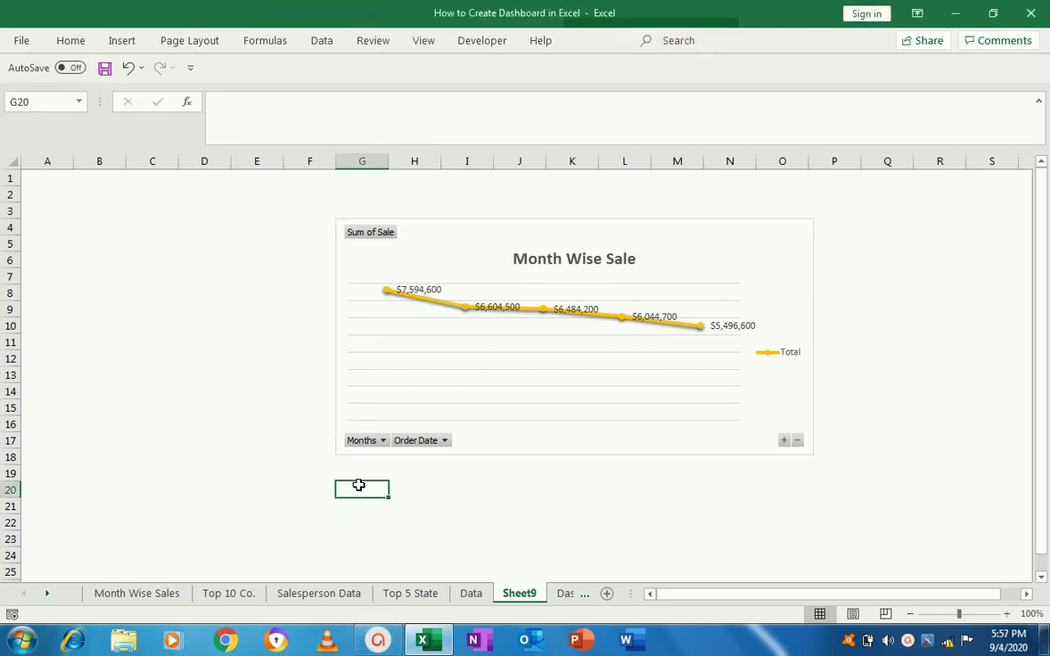
Step: Paste the Top 10 Co. Sales chart at G20 and widen the Month Wise Sale chart to column E
key("ctrl+v")
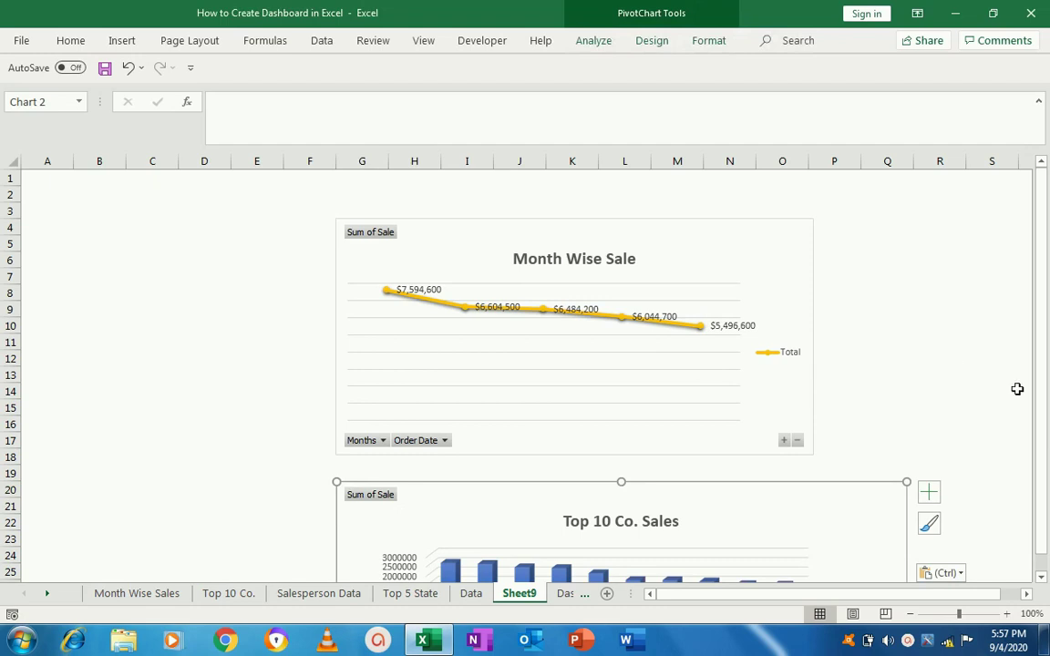
left_click_drag(1039, 365, 1034, 458)
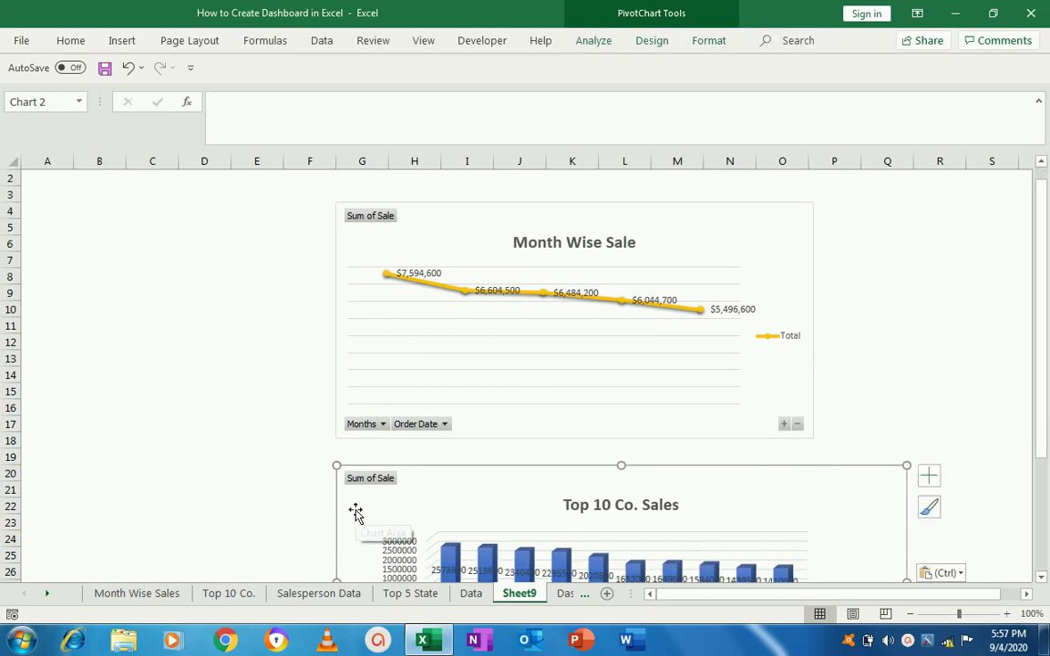
left_click(360, 333)
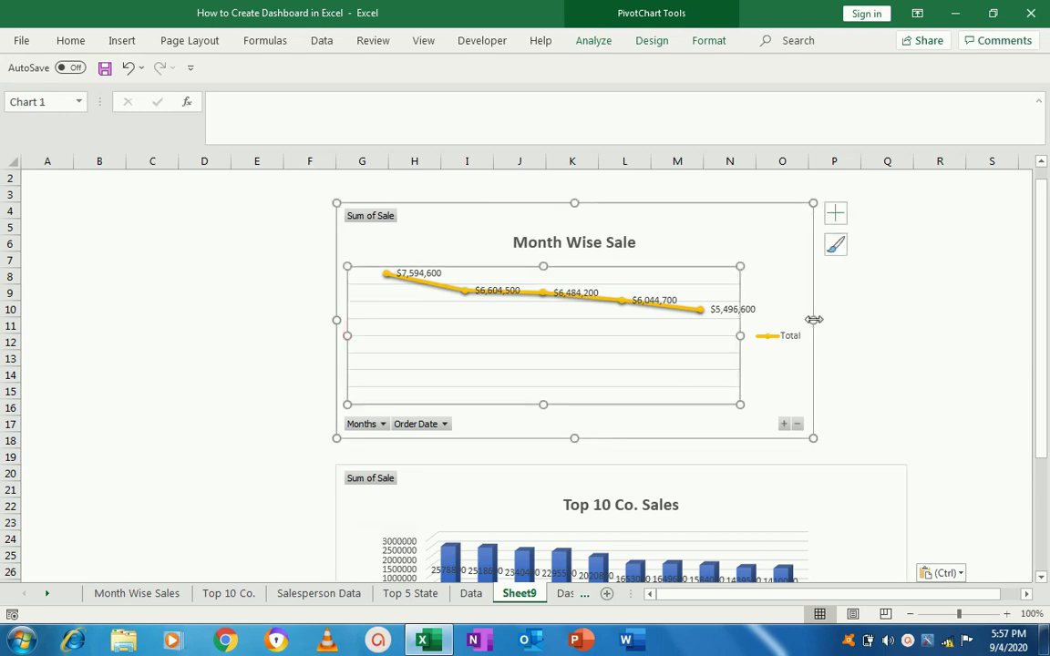
left_click_drag(814, 319, 1001, 319)
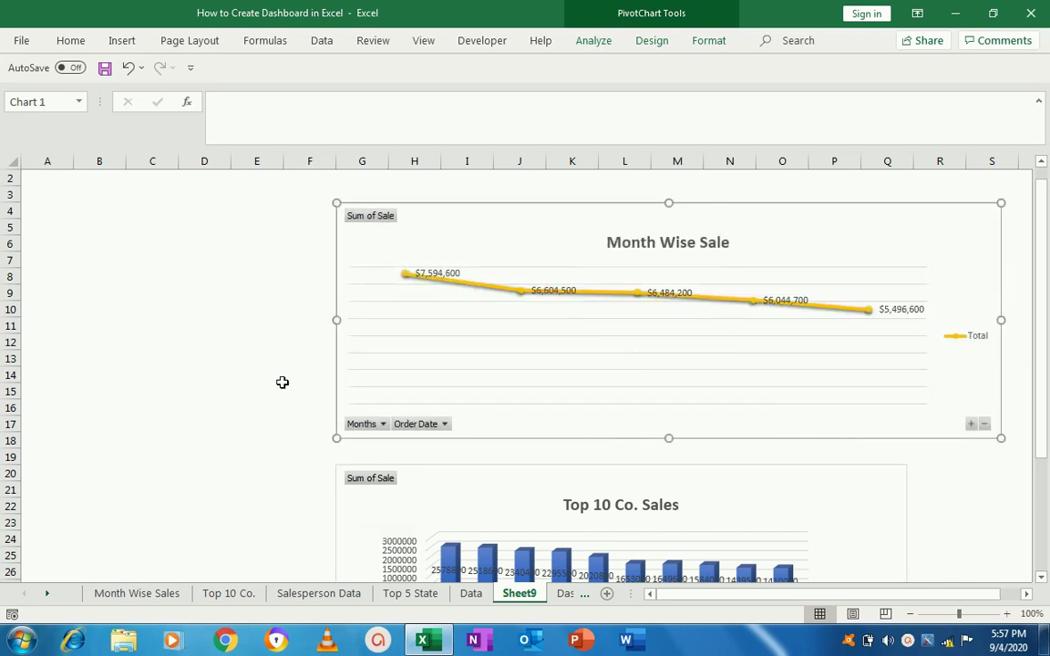
left_click_drag(339, 319, 248, 319)
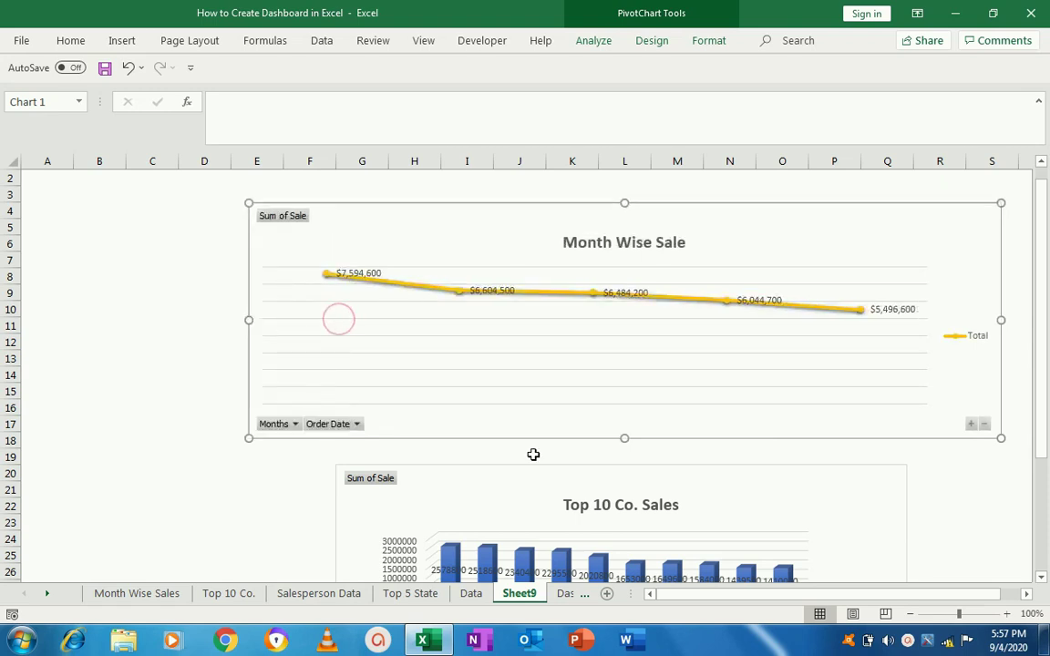
Step: Move the Top 10 Co. Sales chart under the line chart and narrow it to half width
left_click_drag(1046, 317, 1039, 426)
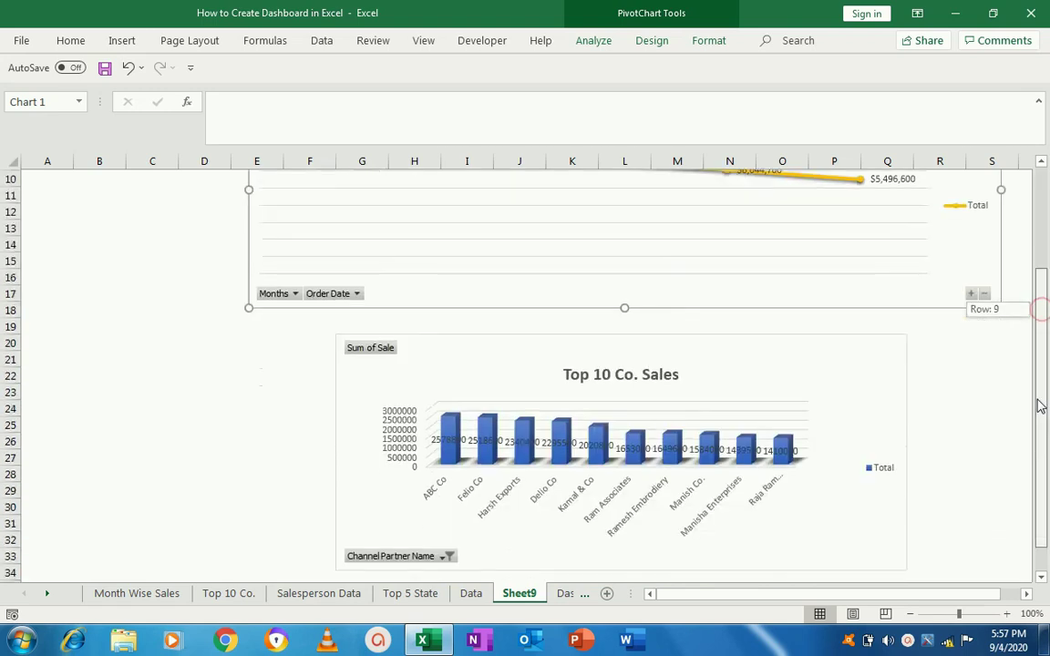
left_click(444, 349)
mouse_move(360, 339)
left_mouse_down()
mouse_move(260, 344)
mouse_move(270, 331)
left_mouse_up()
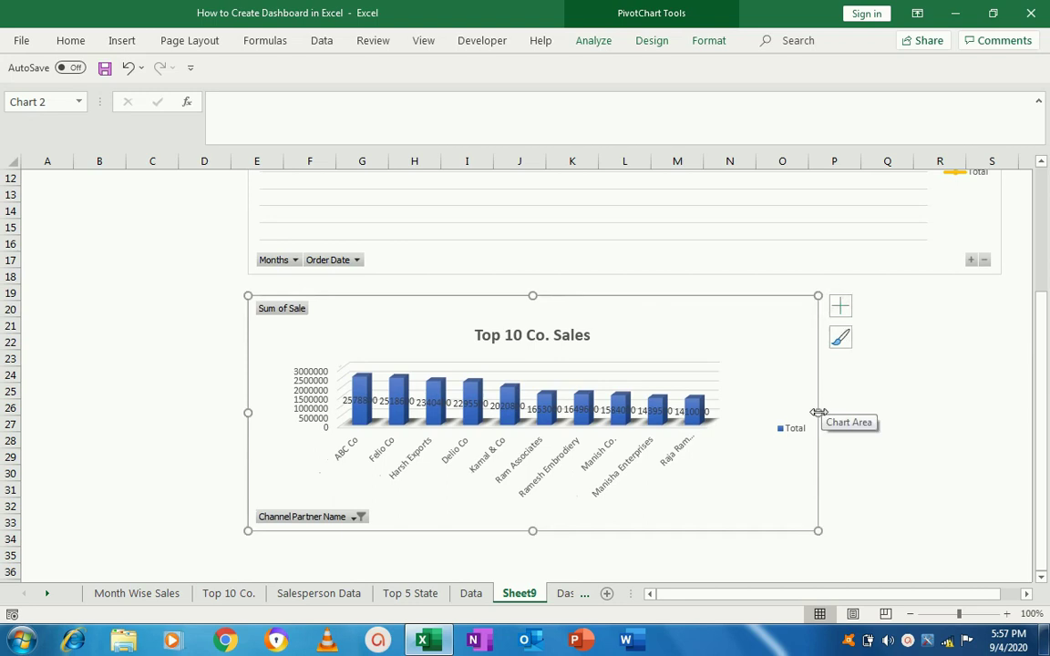
left_click_drag(817, 412, 585, 417)
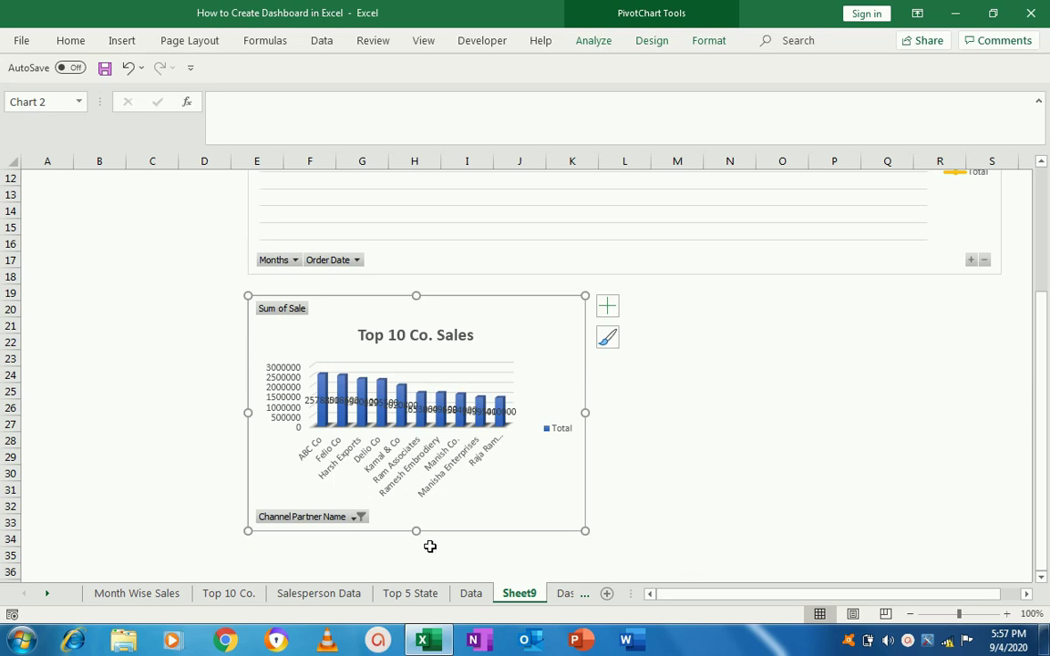
Step: Copy the Top 20 Sales Person chart from Salesperson Data to cell E35 on Sheet9
left_click(333, 593)
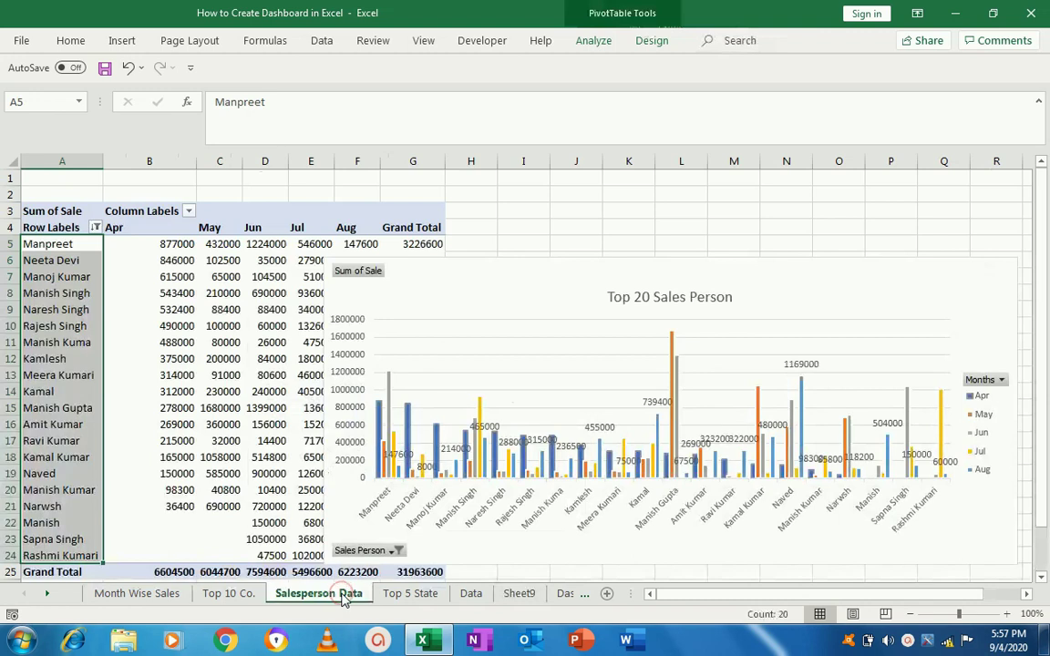
left_click(598, 330)
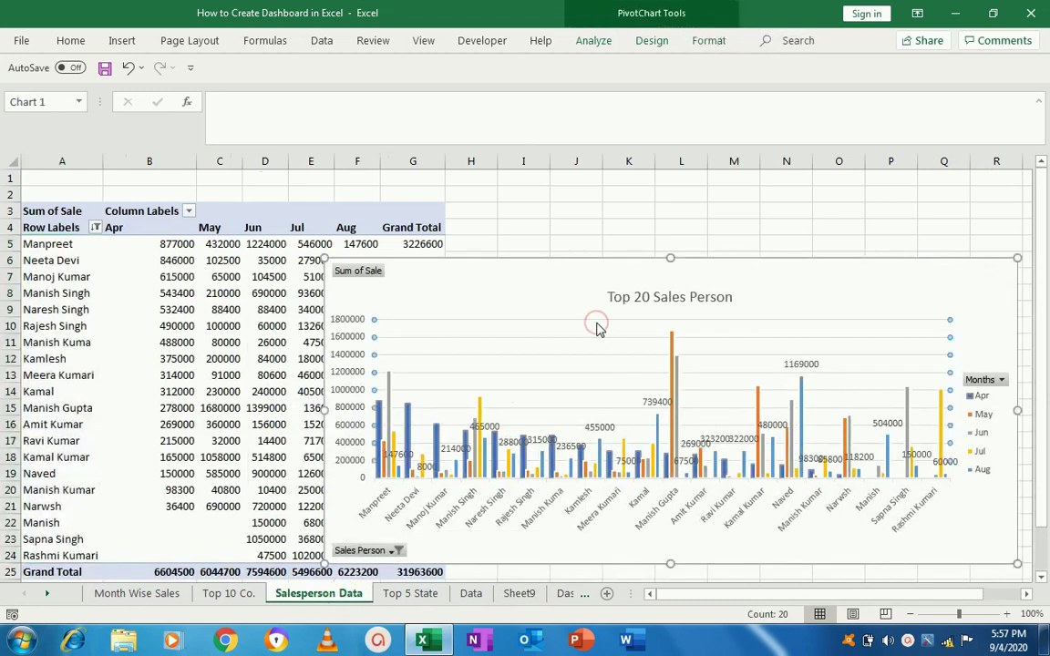
left_click(519, 594)
left_click(1037, 427)
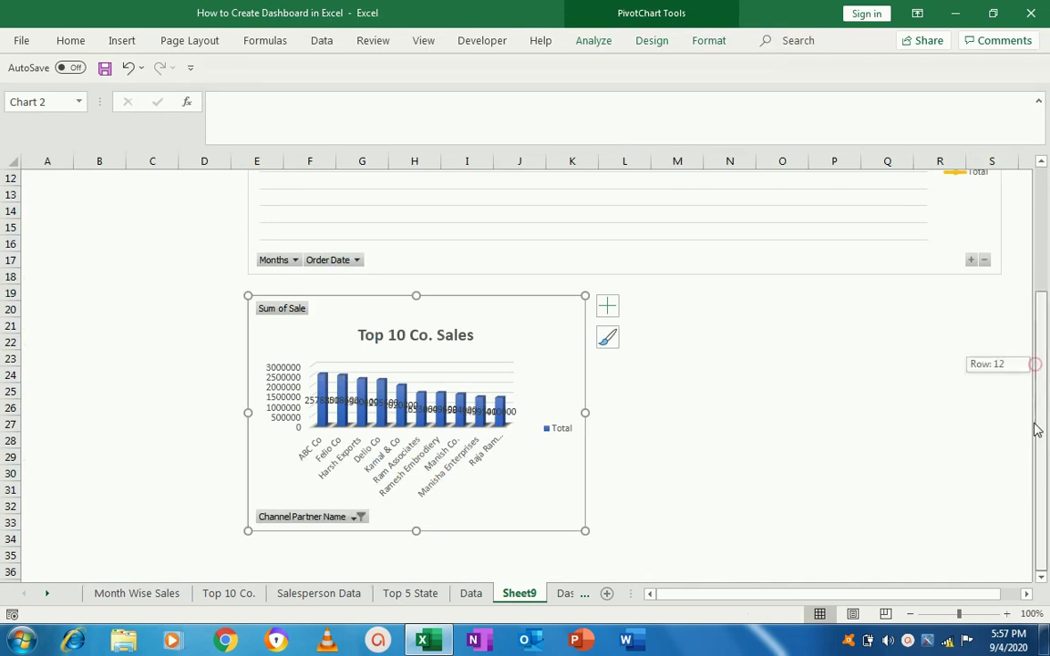
left_click(259, 553)
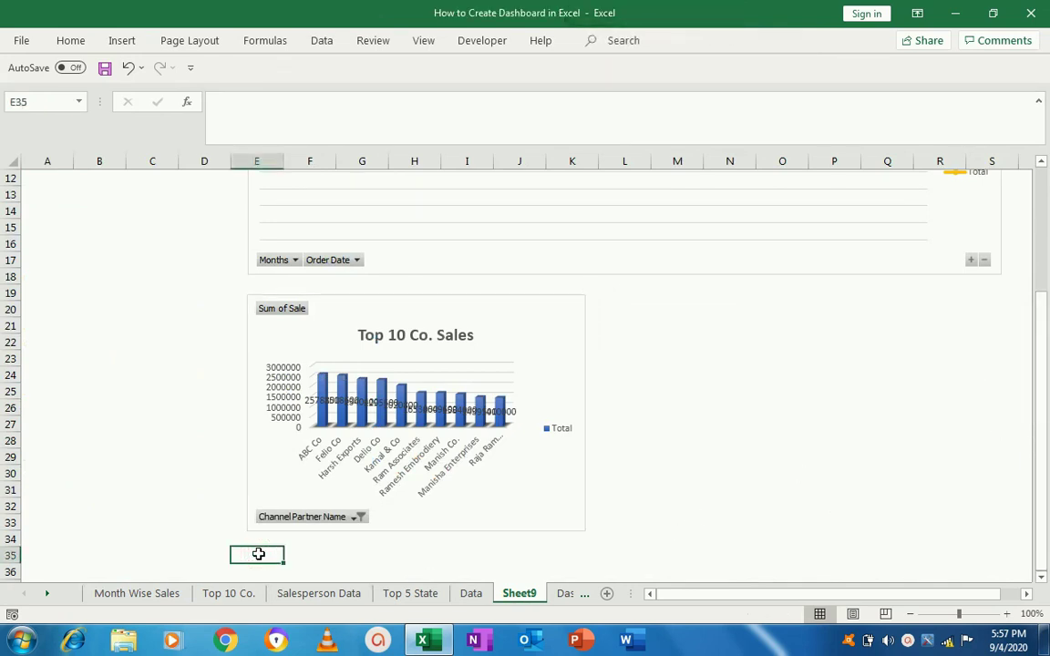
key("ctrl+v")
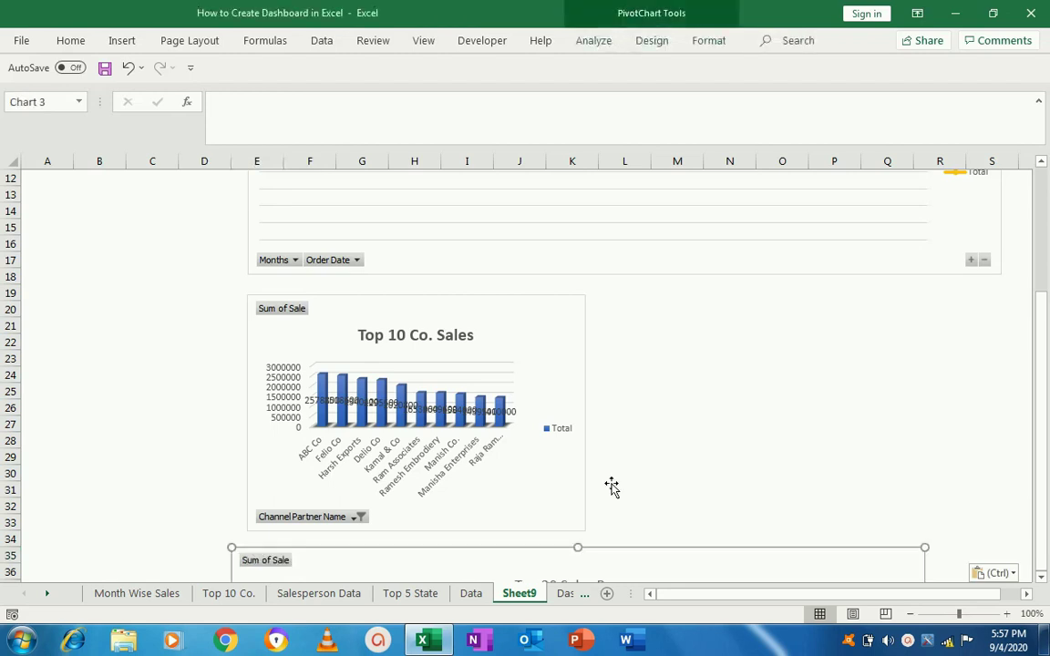
left_click(1041, 403)
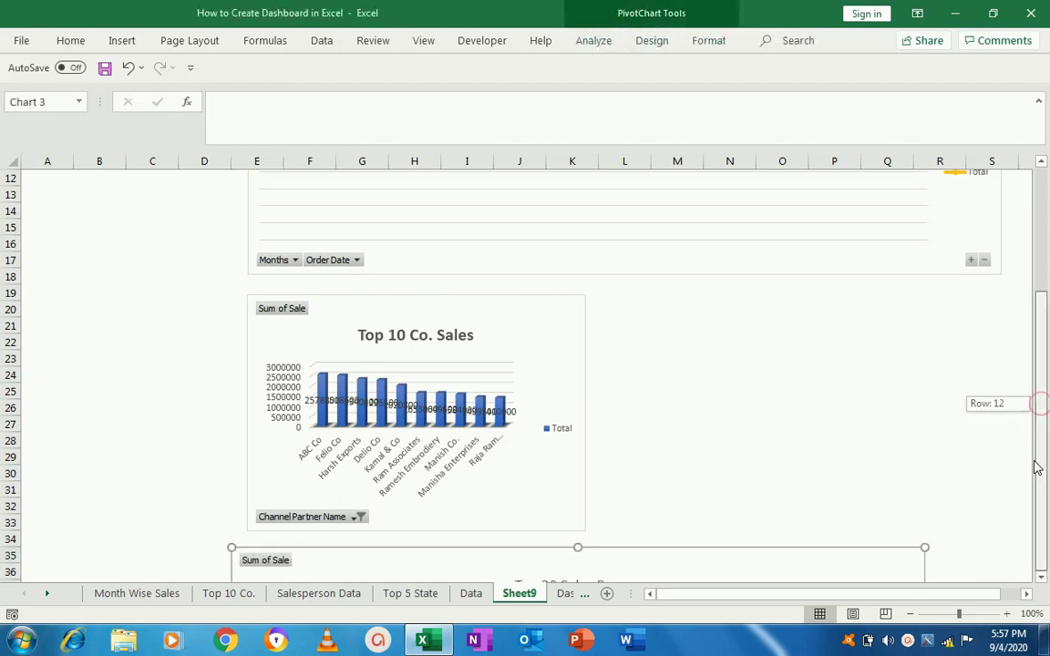
left_click(1042, 580)
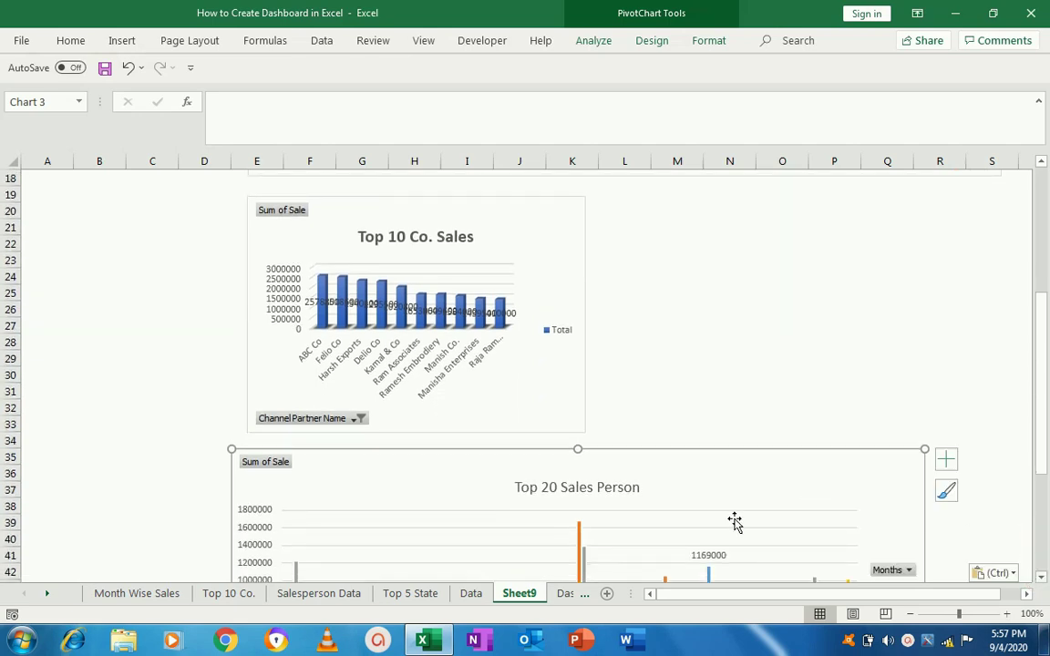
left_click(410, 594)
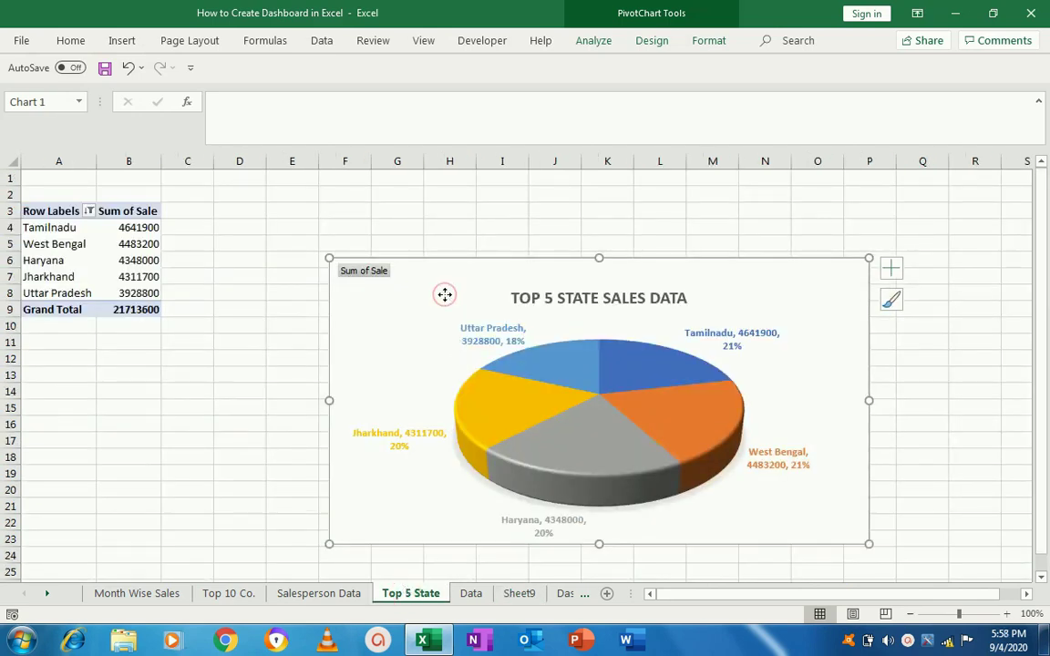
Step: Paste the Top 5 State Sales pie chart at cell L20 on Sheet9
left_click(523, 594)
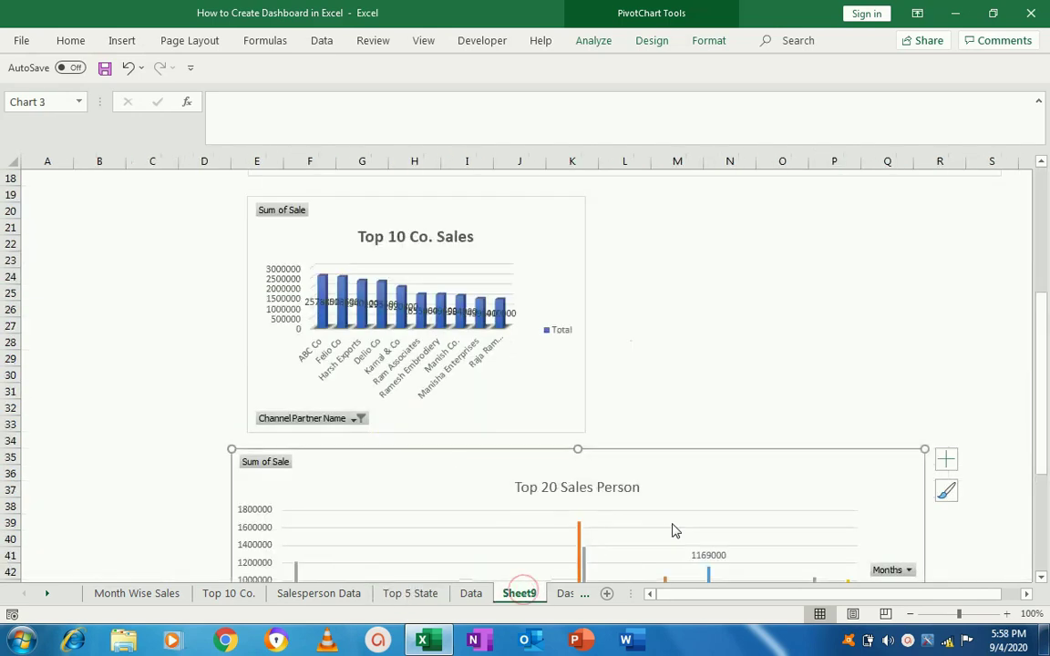
left_click(663, 223)
left_click(618, 205)
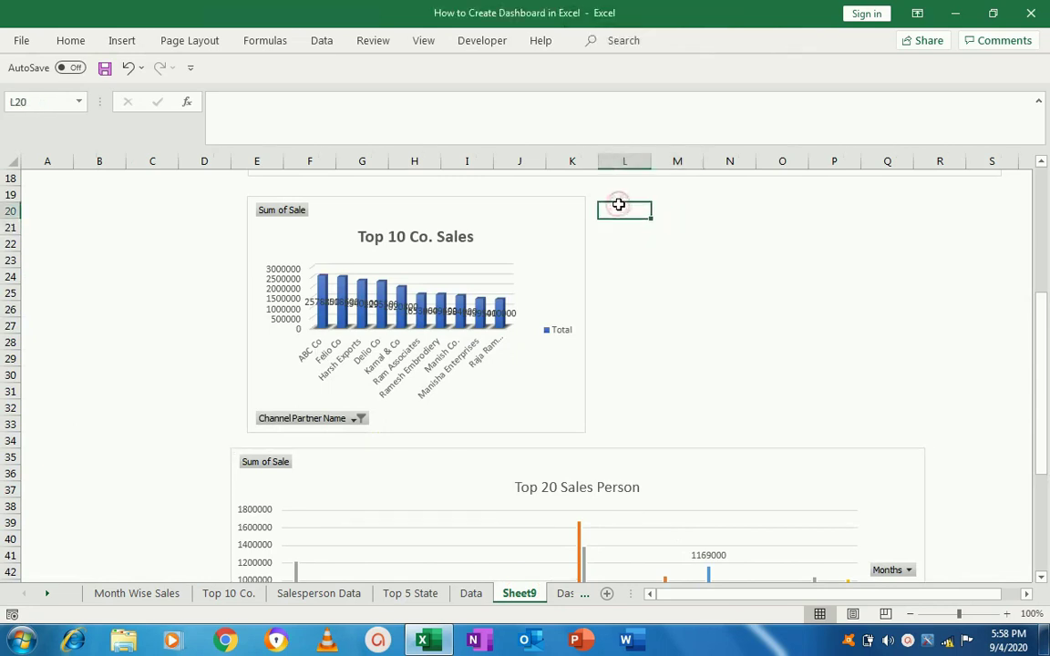
key("ctrl+v")
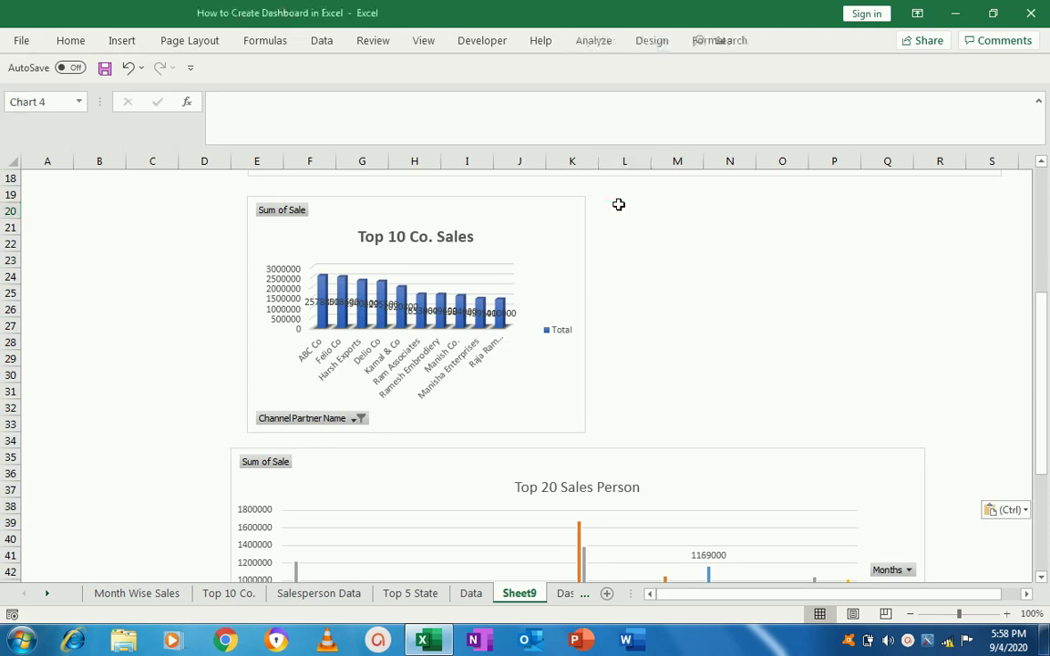
left_click_drag(1045, 369, 1038, 240)
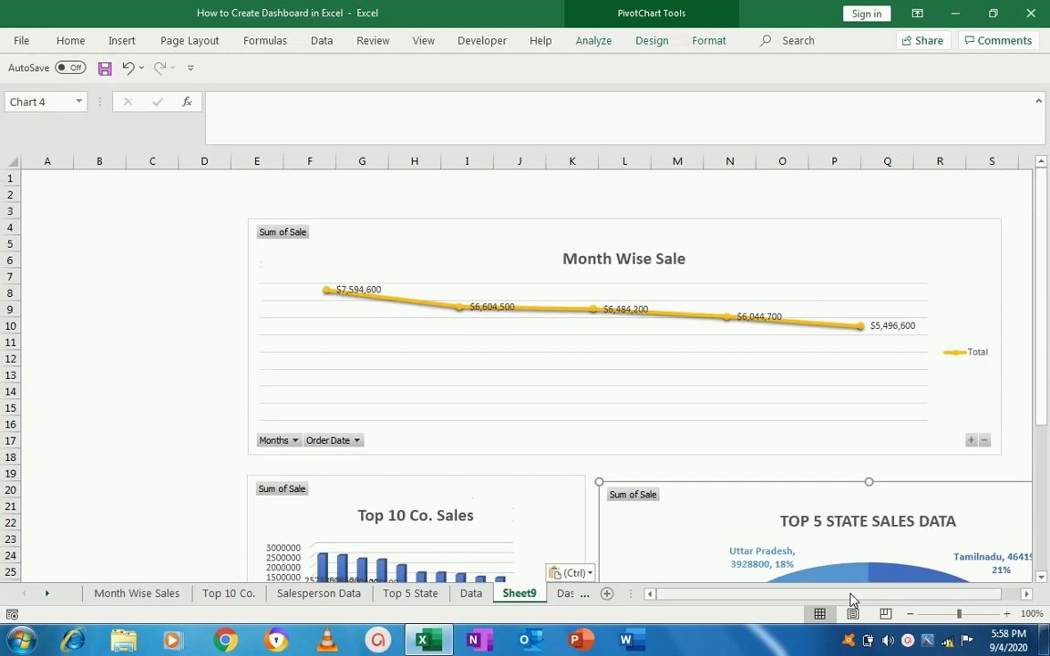
Step: Widen the Month Wise Sale chart to column S
left_click(1026, 595)
left_click(1025, 594)
left_click(1026, 594)
left_click(790, 297)
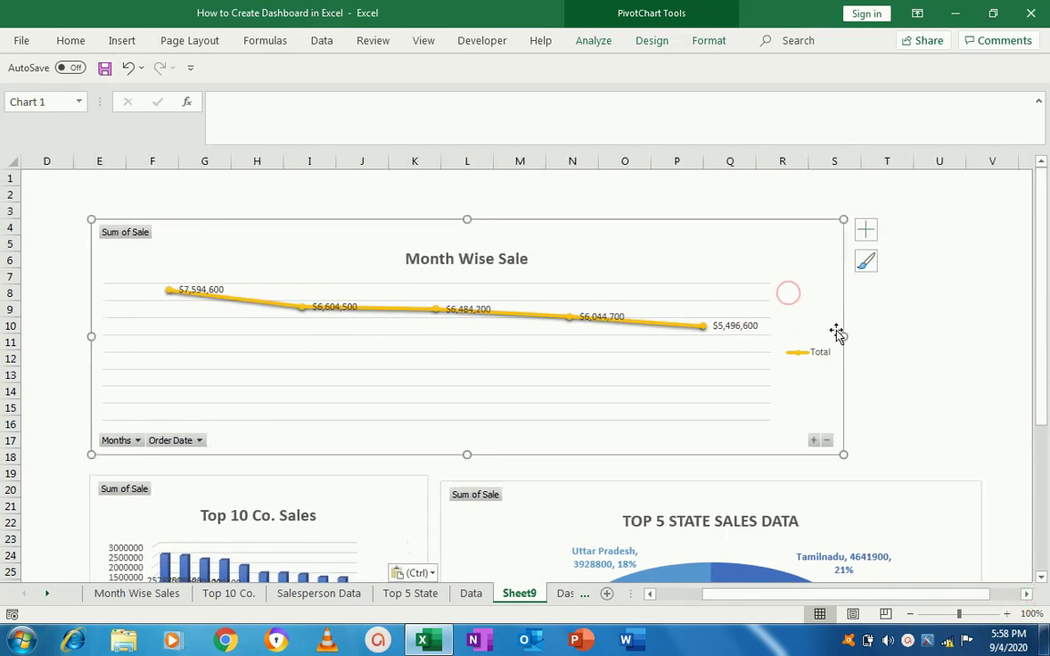
left_click_drag(843, 336, 980, 352)
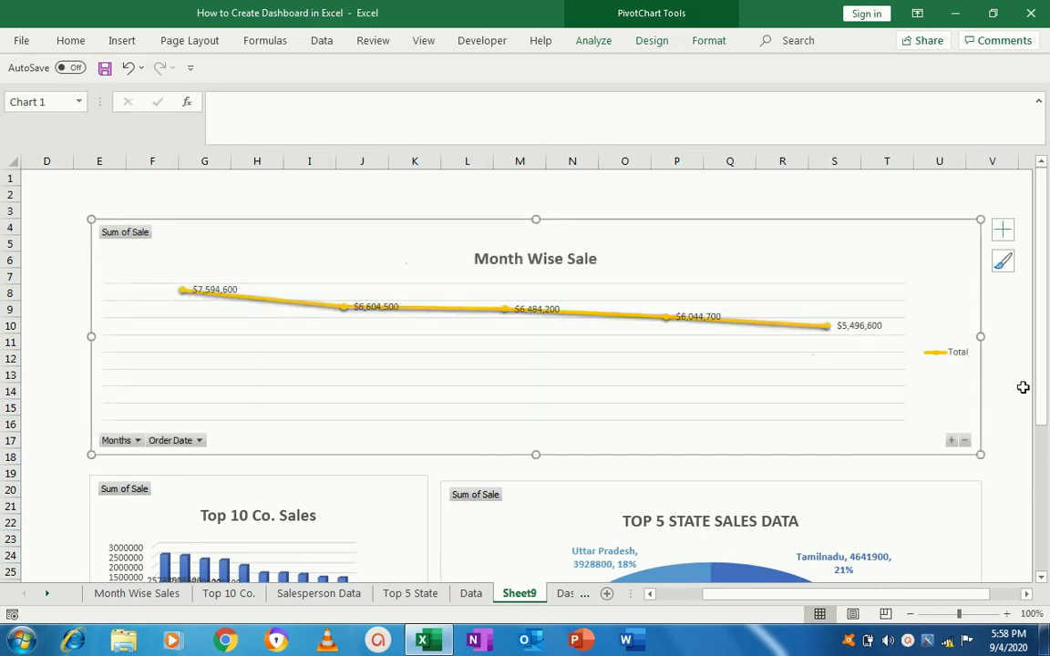
left_click_drag(1044, 347, 1042, 481)
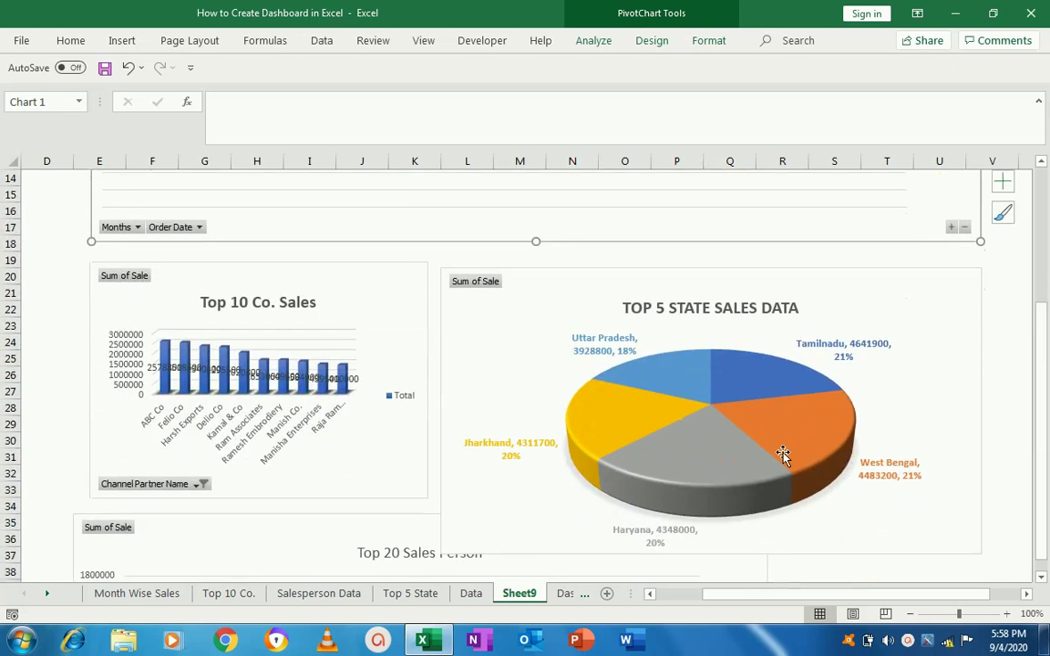
Step: Shrink the TOP 5 STATE pie's plot area from the bottom
left_click(633, 520)
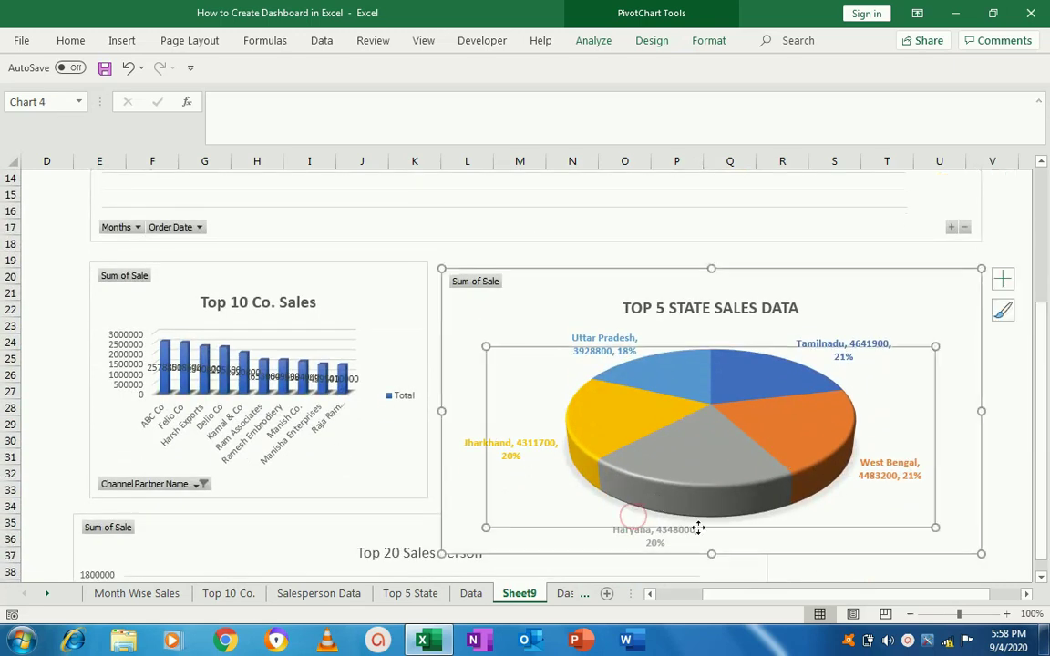
left_click_drag(711, 552, 711, 512)
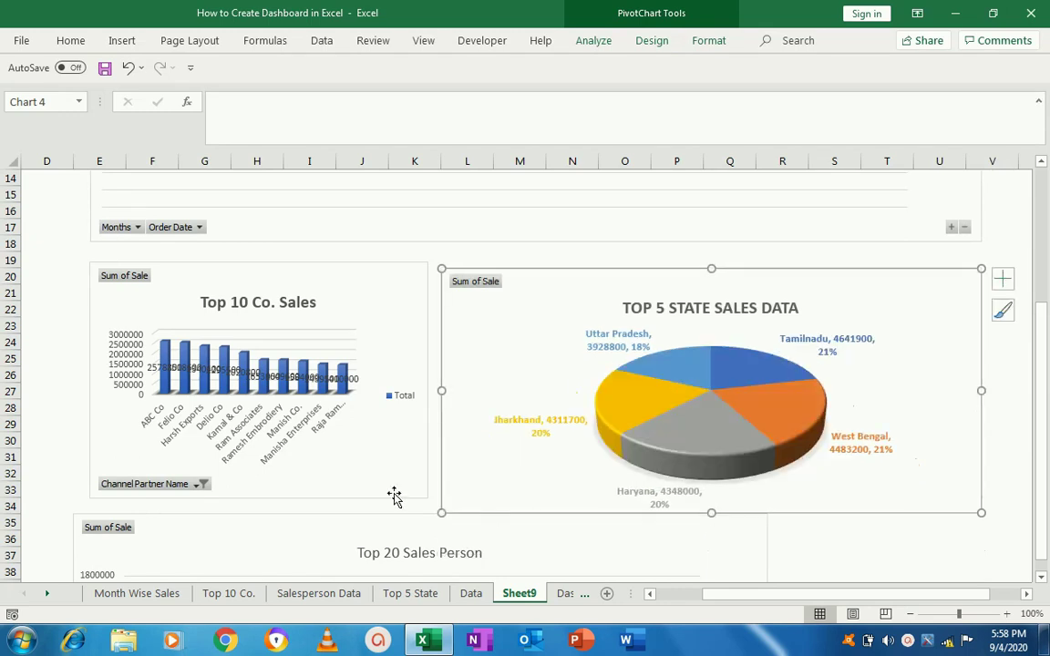
left_click(36, 442)
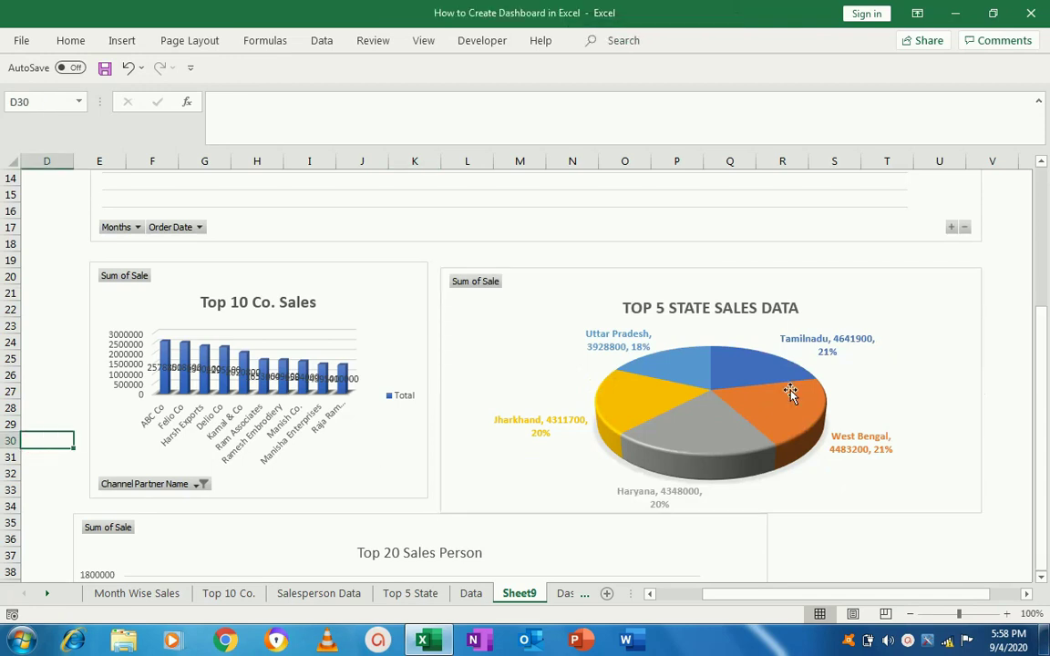
Step: Widen the Top 20 Sales Person chart and align its edges with the charts above
left_click_drag(1048, 361, 1048, 356)
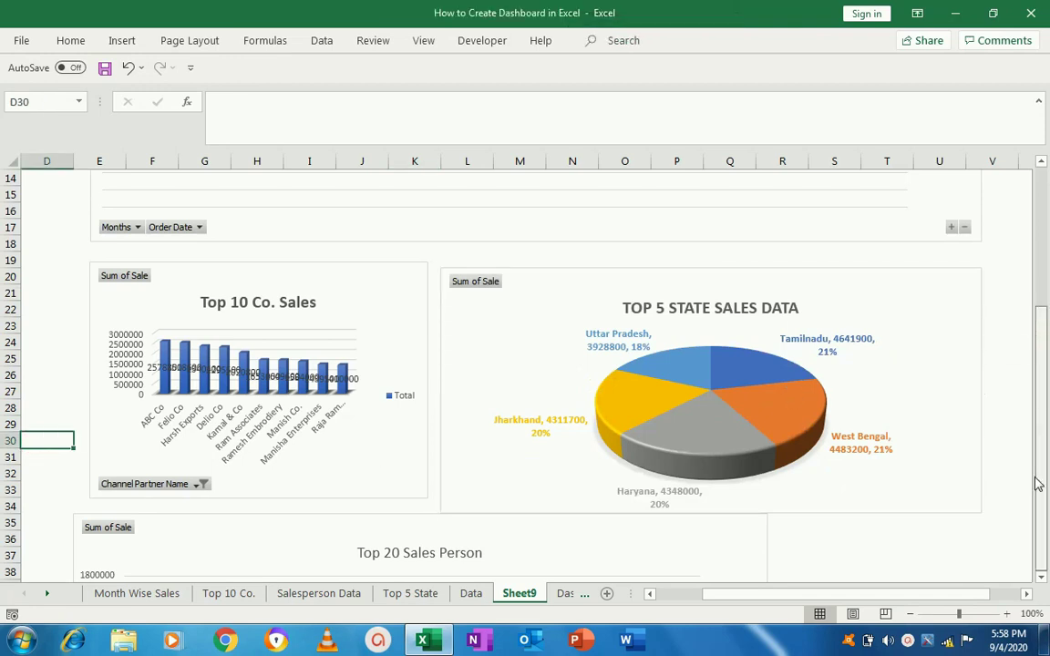
left_click(1041, 577)
left_click(1041, 577)
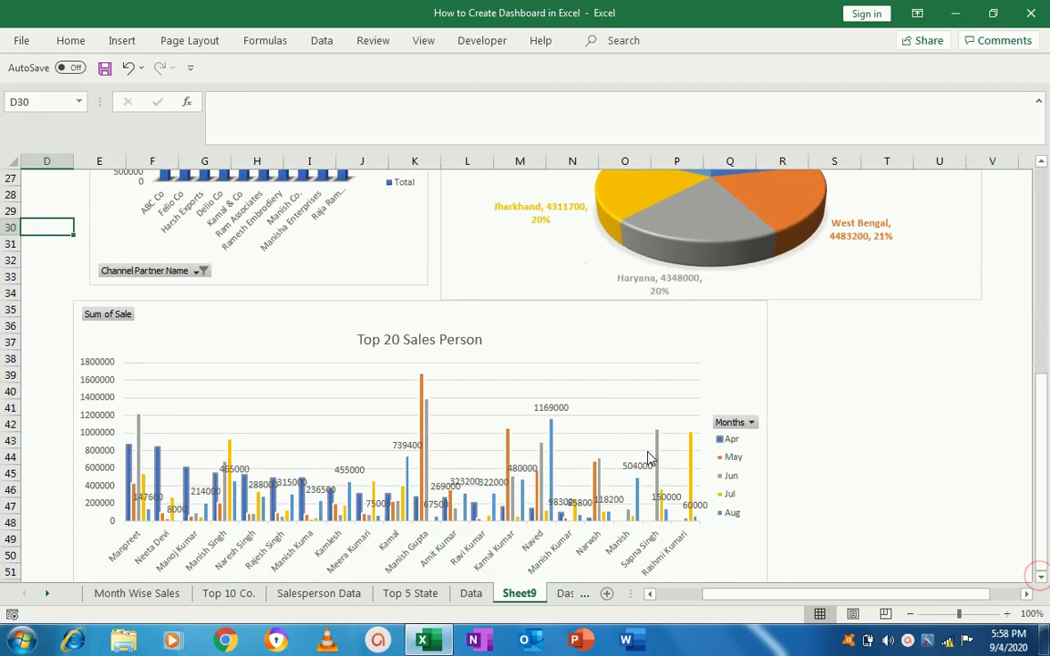
left_click(684, 465)
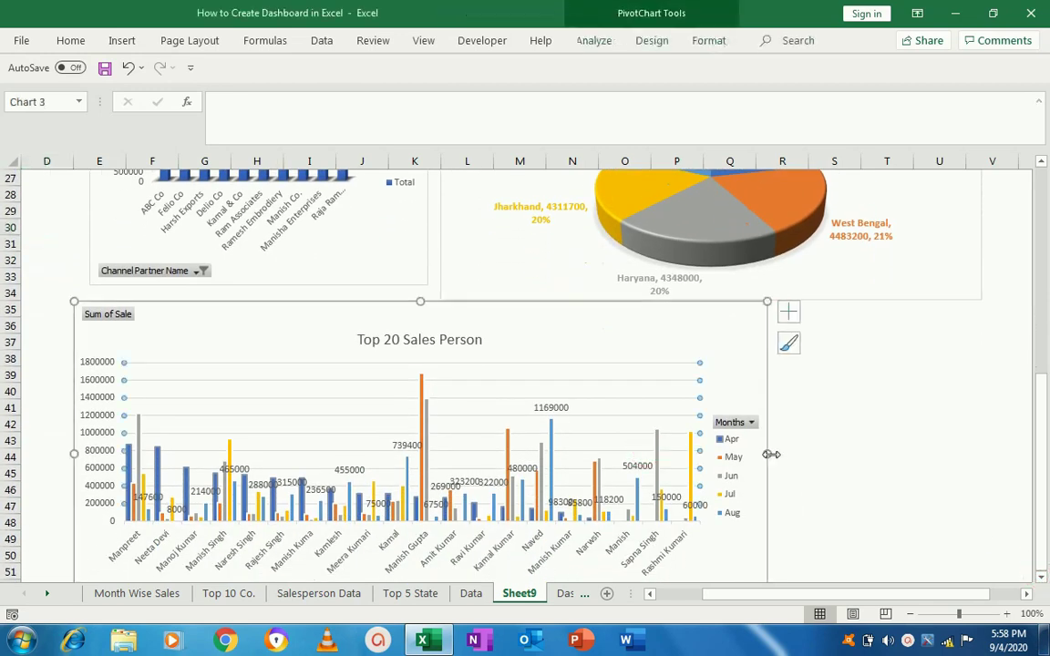
left_click_drag(771, 454, 982, 424)
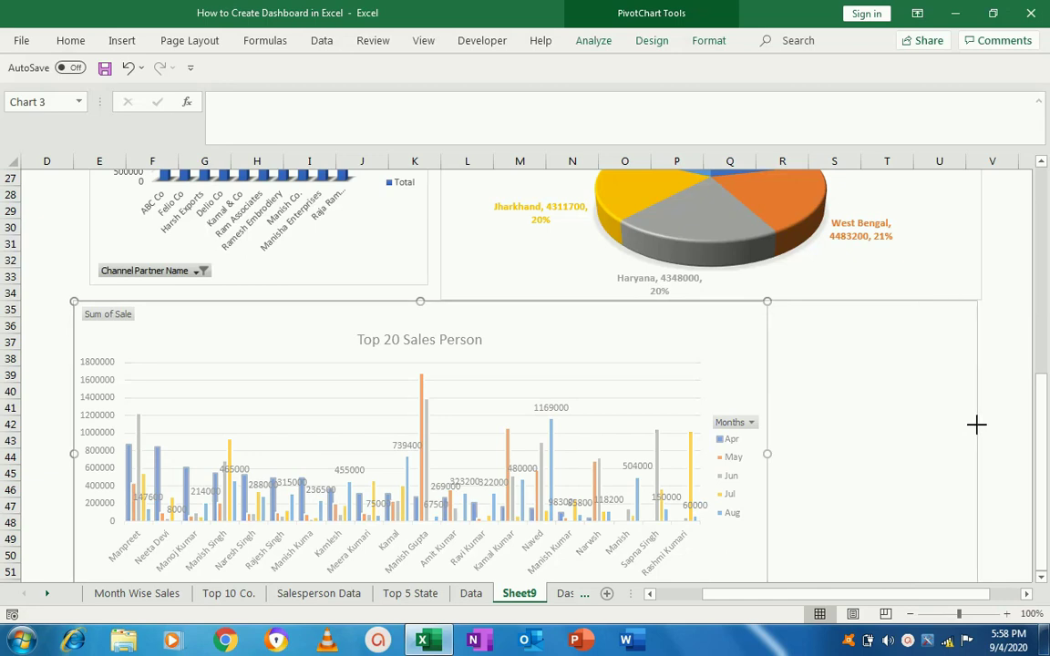
left_click_drag(981, 427, 981, 426)
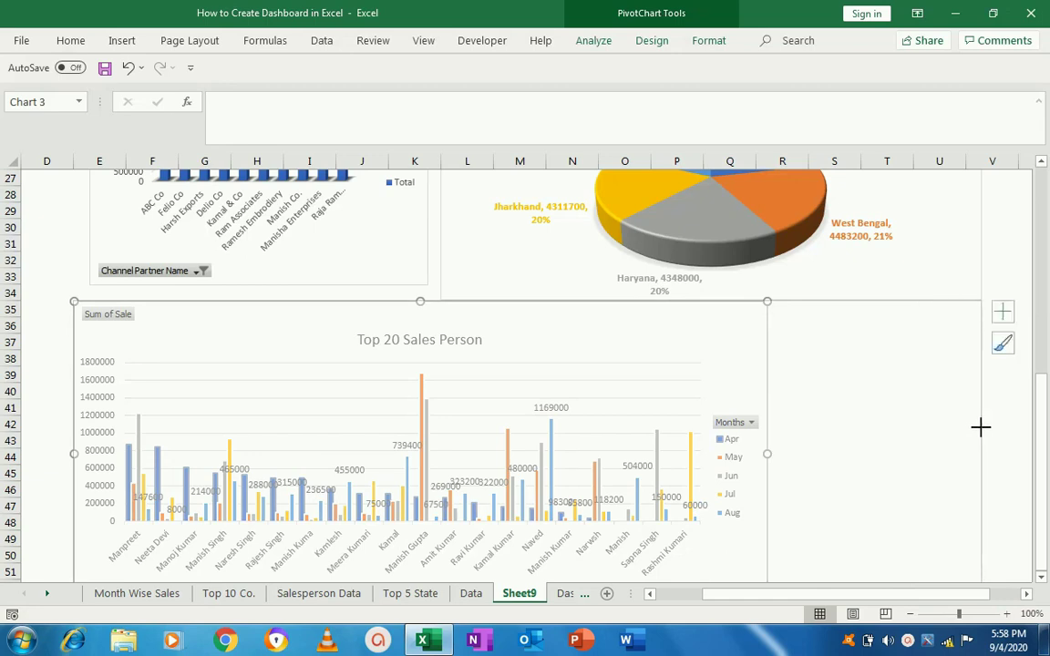
left_click(1041, 458)
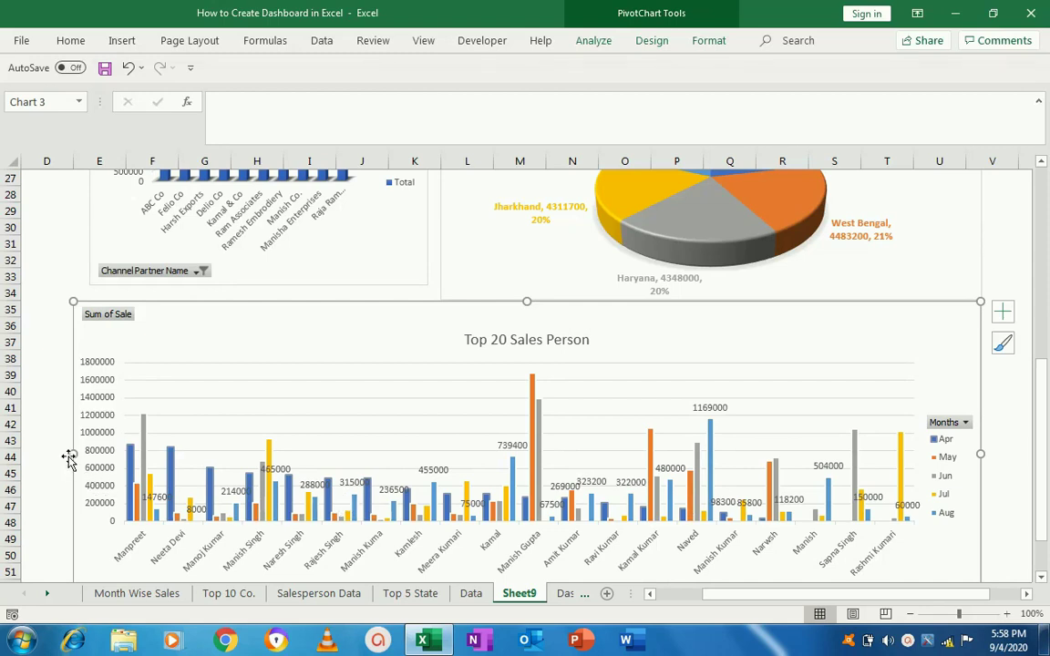
left_click_drag(70, 454, 86, 449)
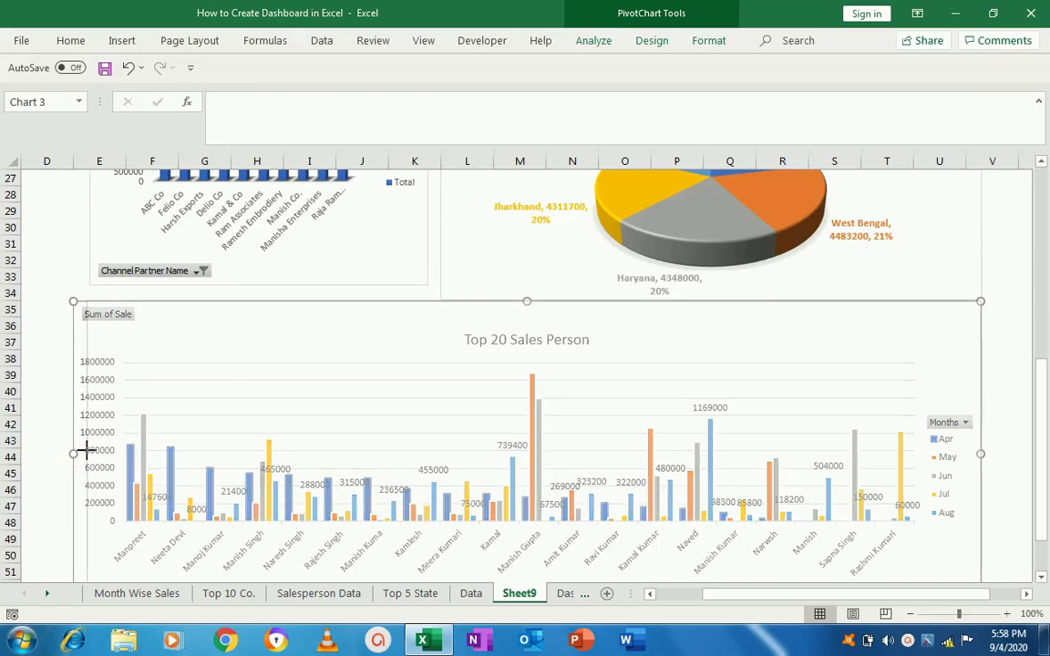
left_click_drag(87, 449, 89, 448)
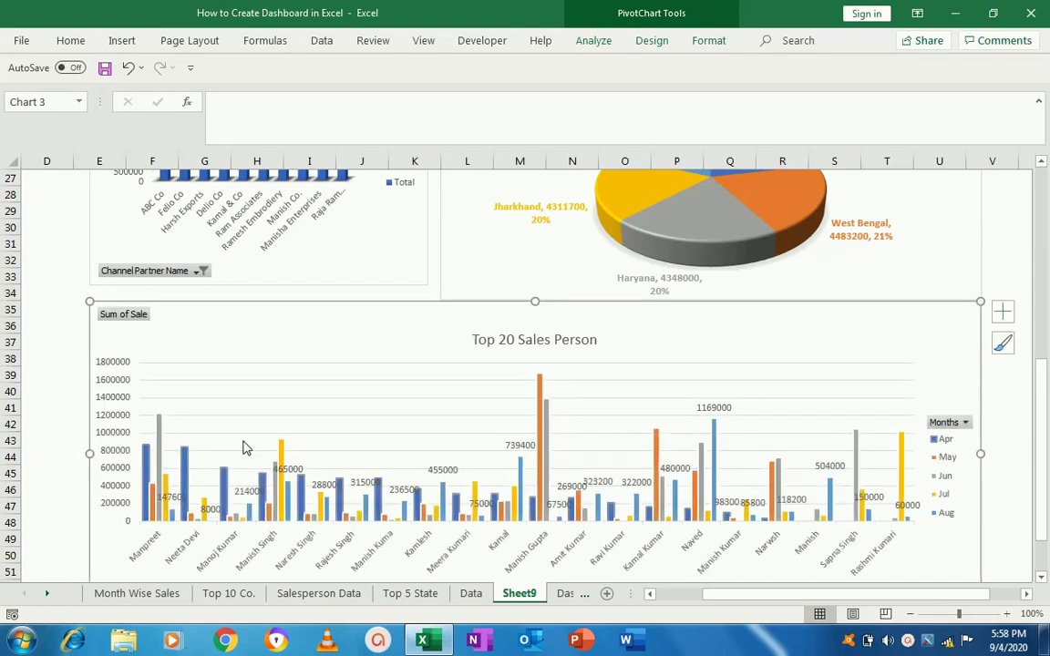
left_click(35, 395)
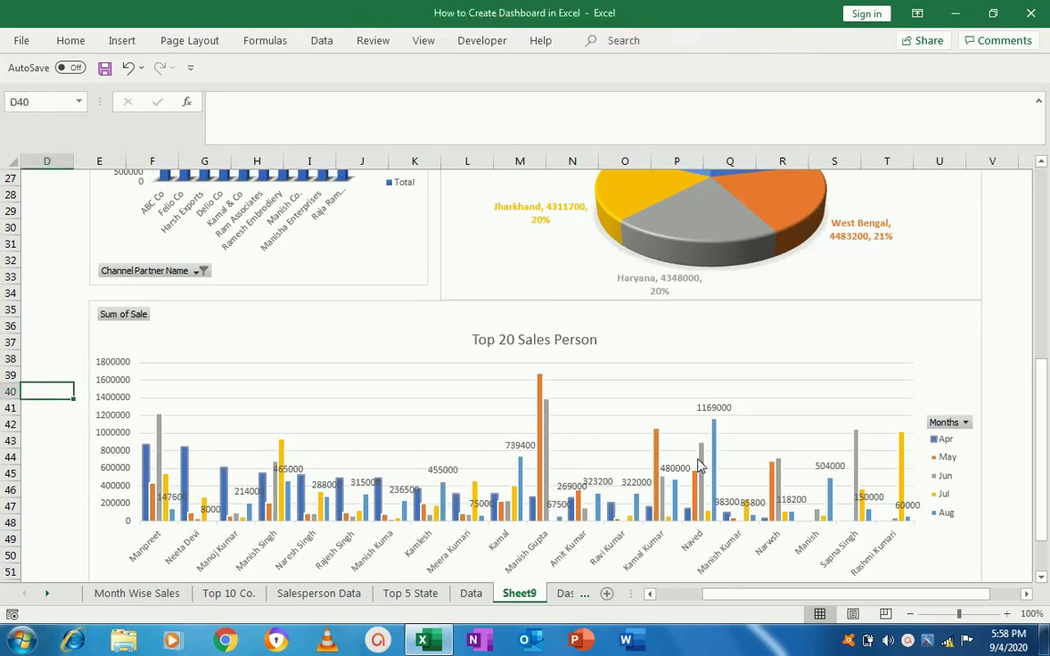
mouse_move(1046, 463)
left_mouse_down()
mouse_move(1047, 269)
mouse_move(1046, 360)
left_mouse_up()
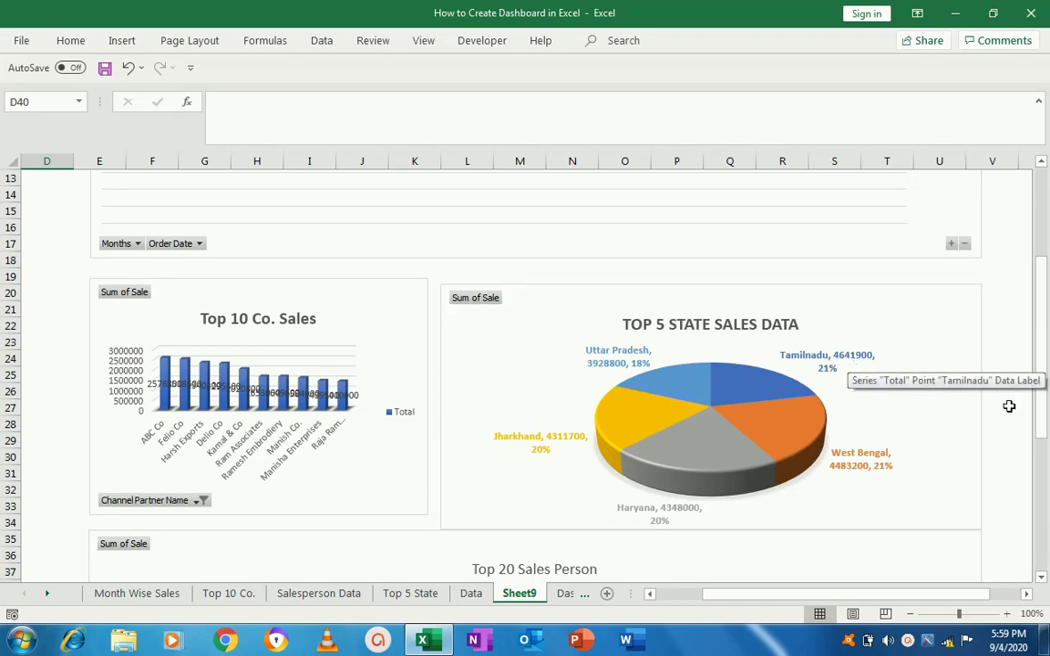
left_click_drag(1042, 365, 1038, 493)
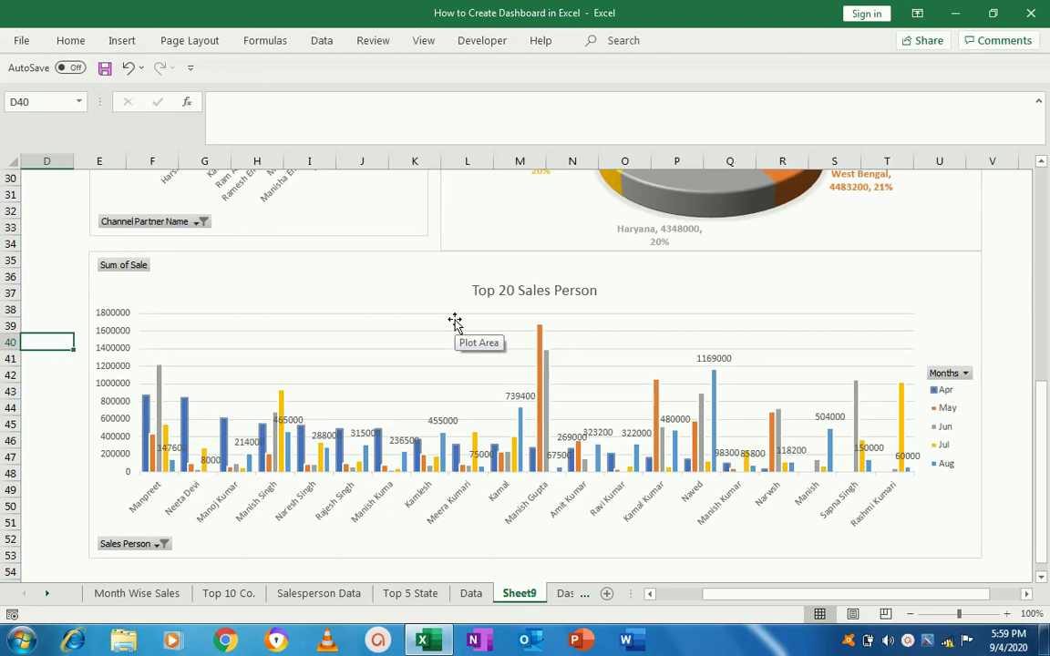
left_click(472, 593)
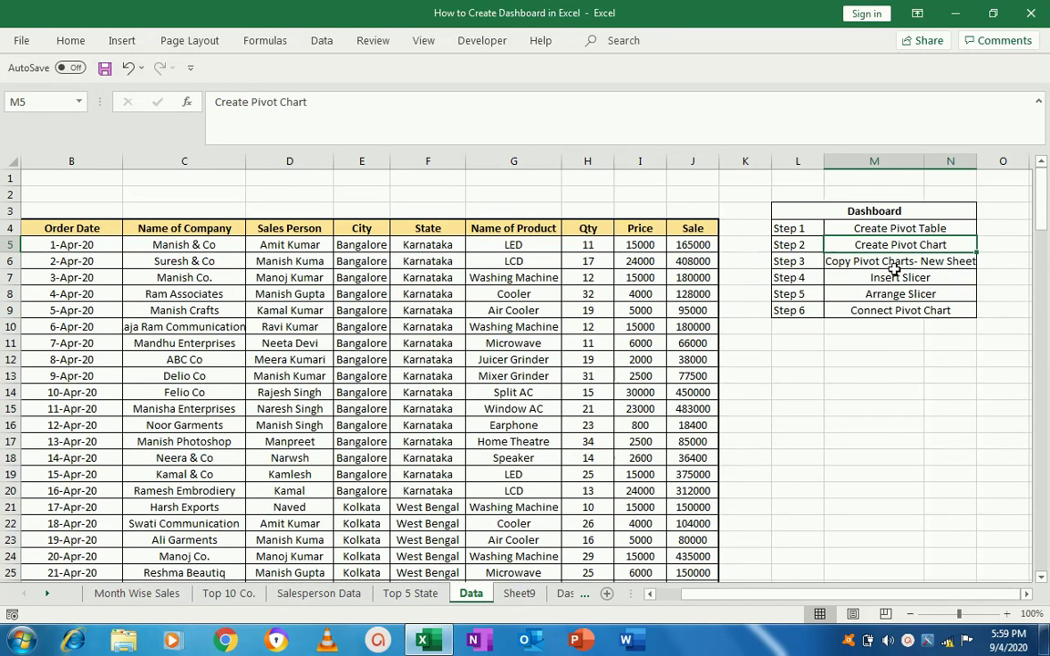
left_click(879, 274)
left_click(795, 281)
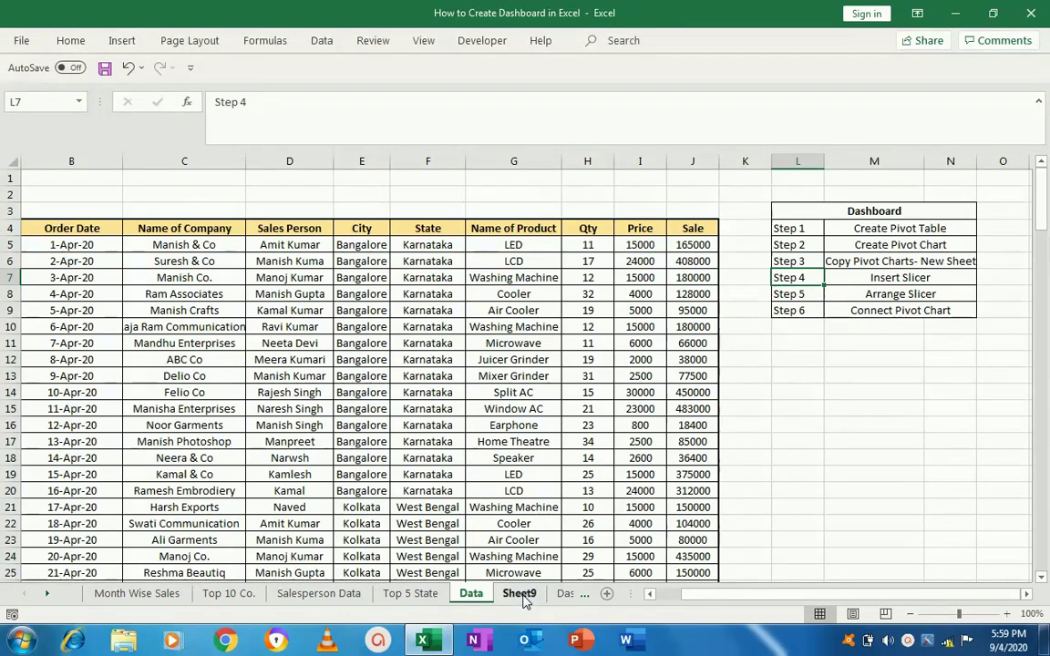
left_click(521, 594)
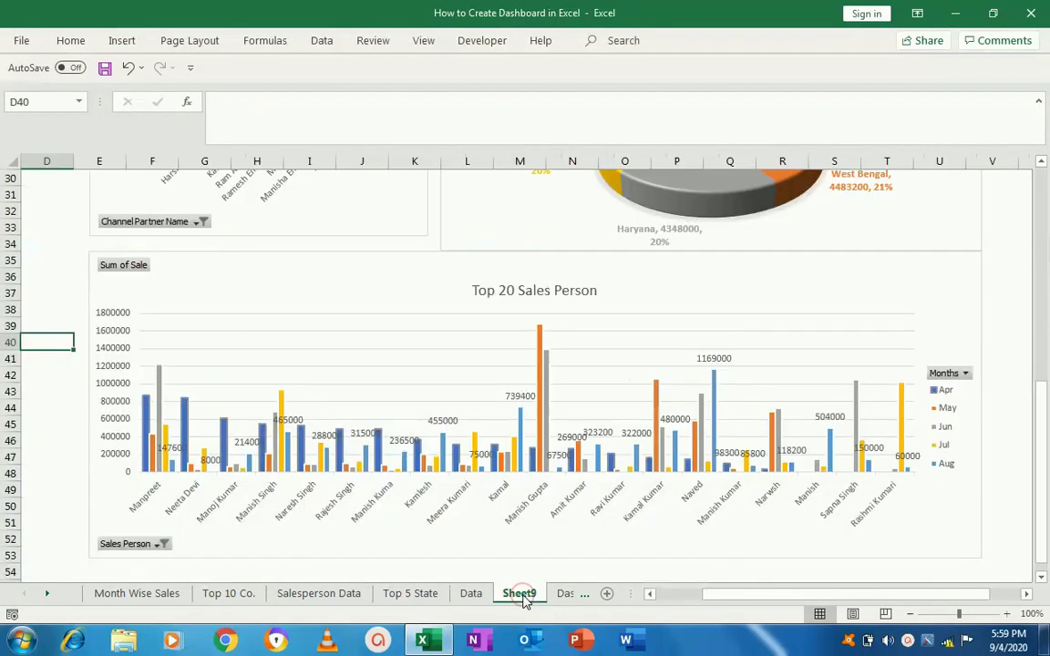
left_click_drag(1049, 427, 1046, 242)
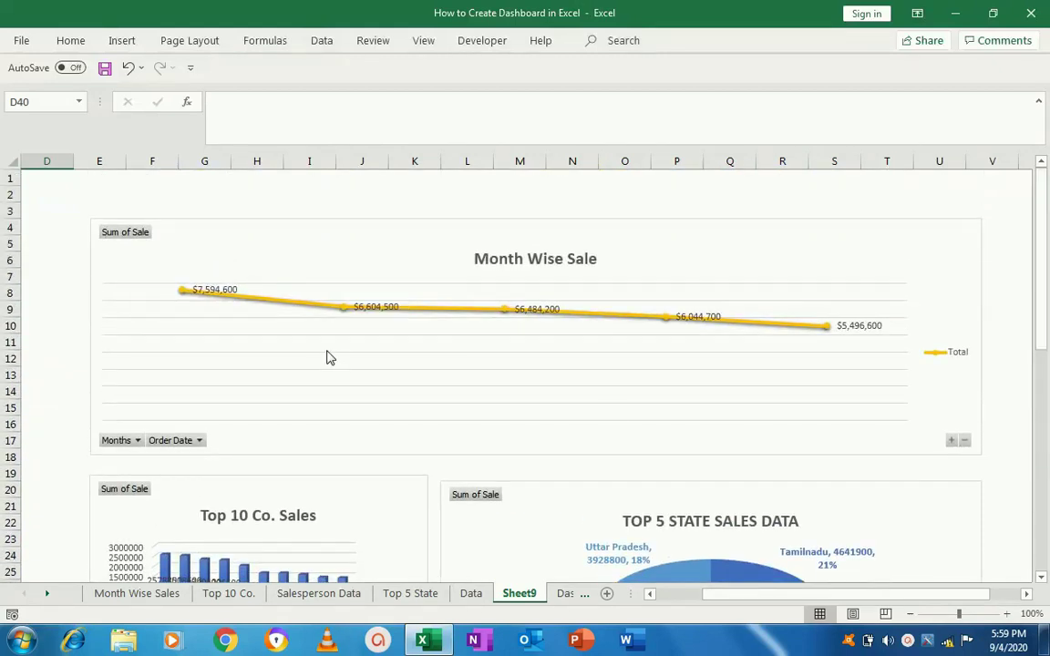
left_click(330, 358)
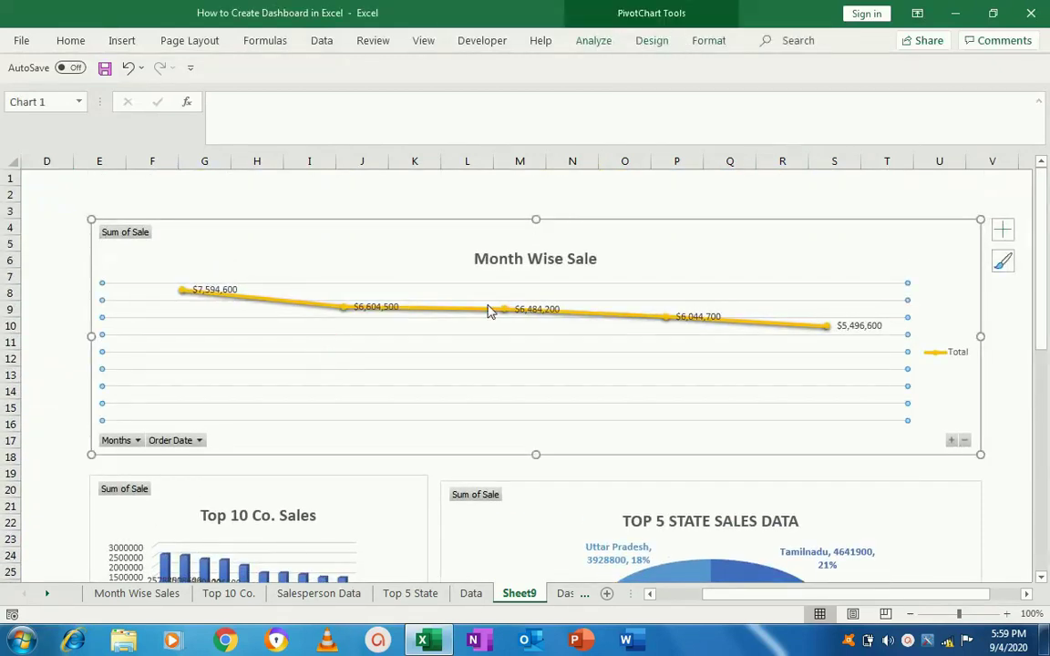
Step: Insert a Months slicer from the month chart and place it left of the Month Wise Sale chart
left_click(594, 42)
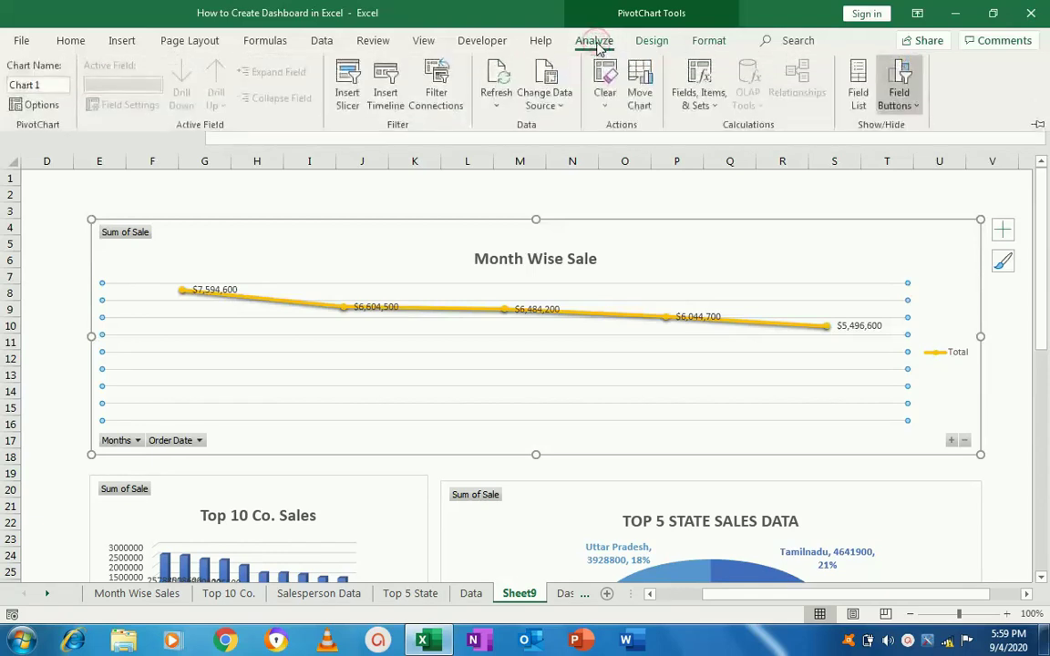
left_click(346, 91)
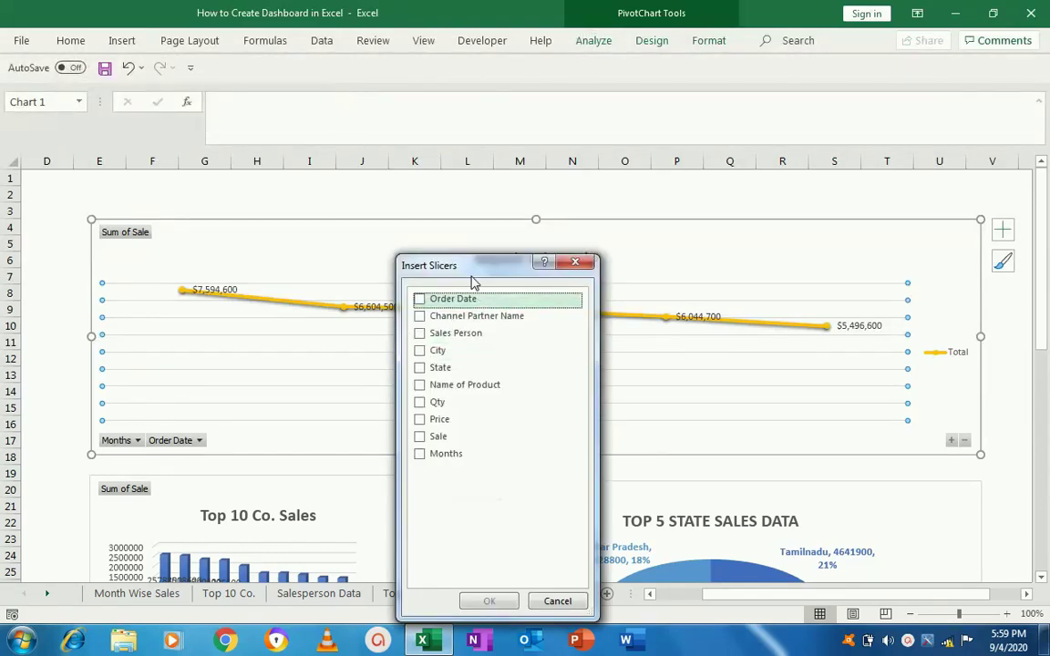
left_click_drag(471, 269, 560, 239)
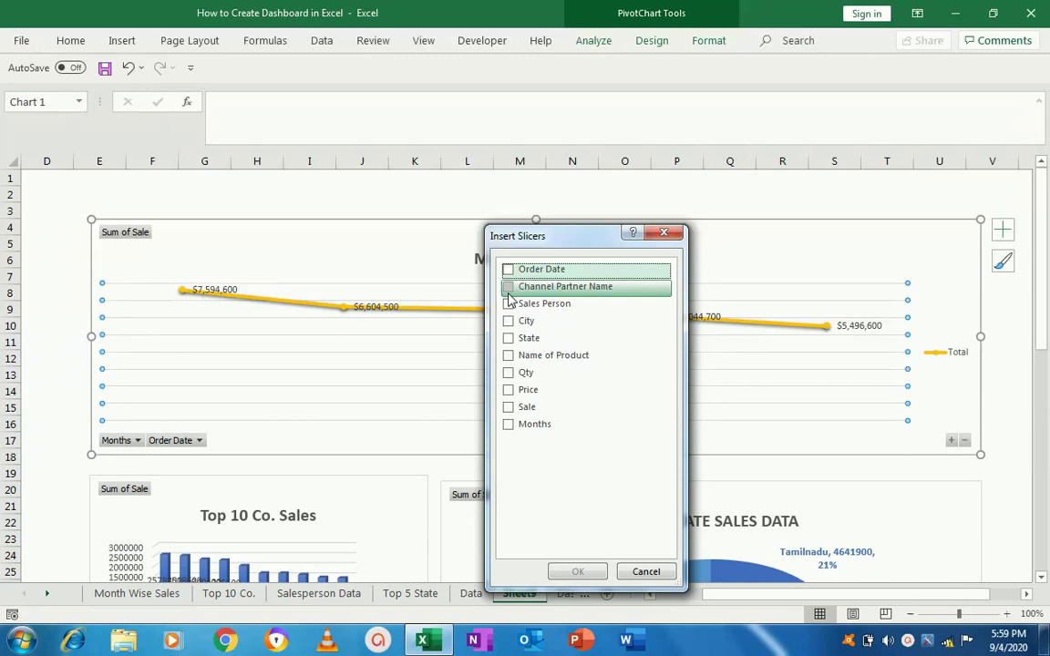
left_click(508, 424)
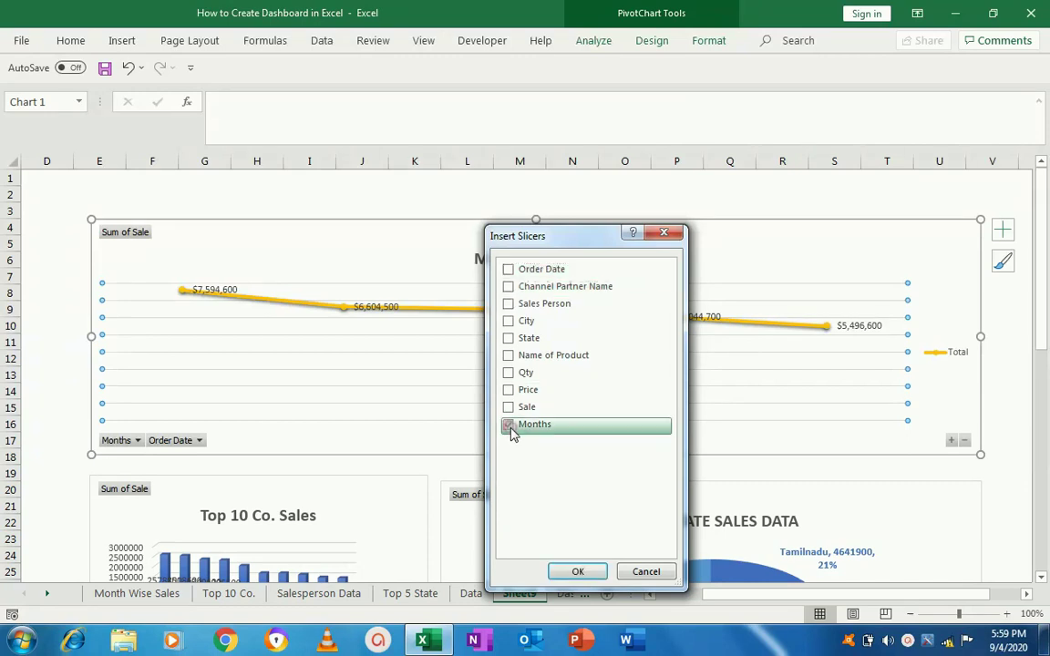
left_click(576, 572)
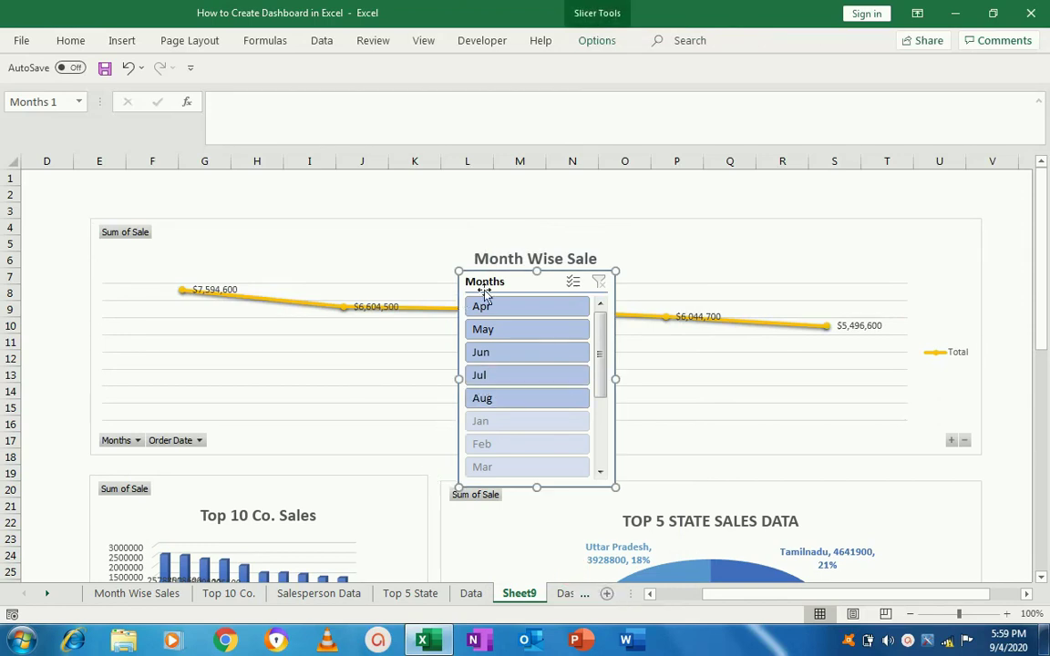
mouse_move(502, 285)
left_mouse_down()
mouse_move(14, 229)
mouse_move(132, 233)
left_mouse_up()
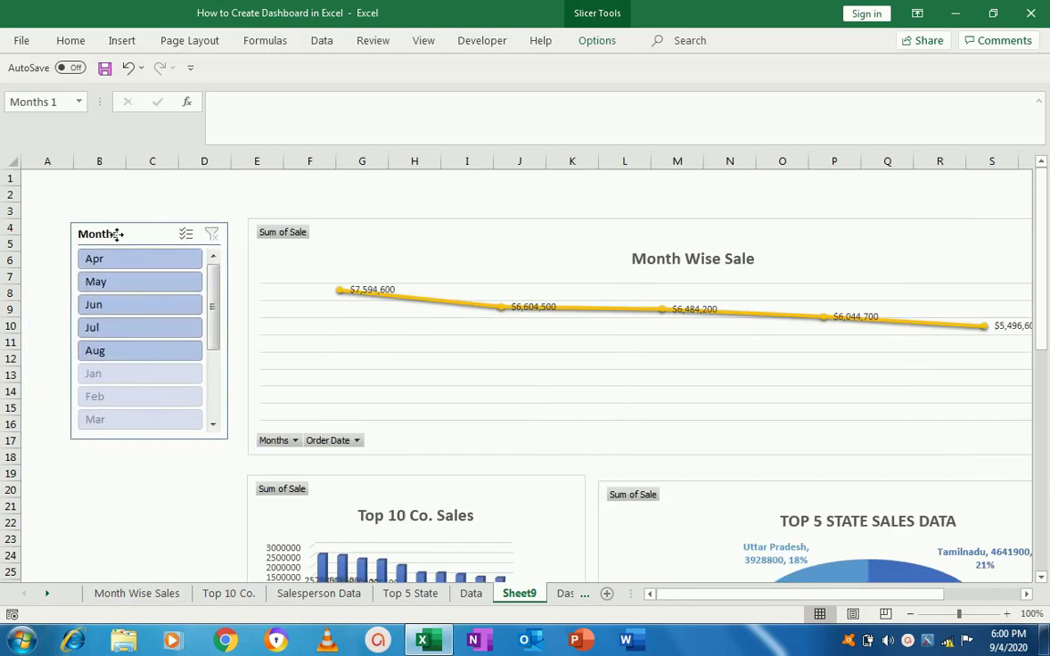
left_click_drag(132, 233, 132, 231)
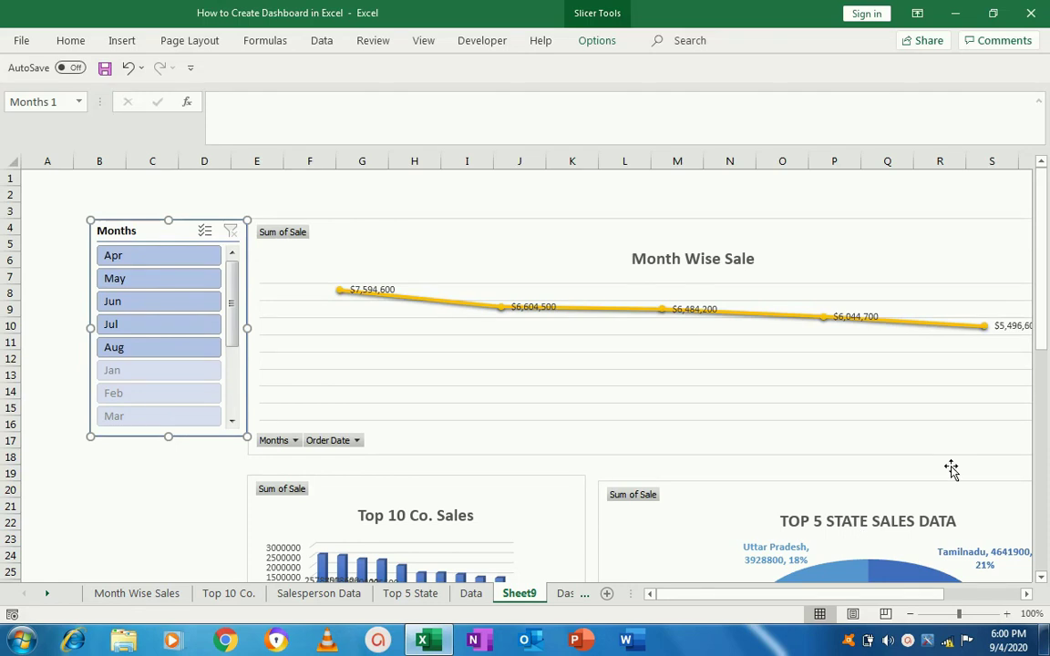
mouse_move(1039, 352)
left_mouse_down()
mouse_move(1040, 450)
mouse_move(1042, 369)
left_mouse_up()
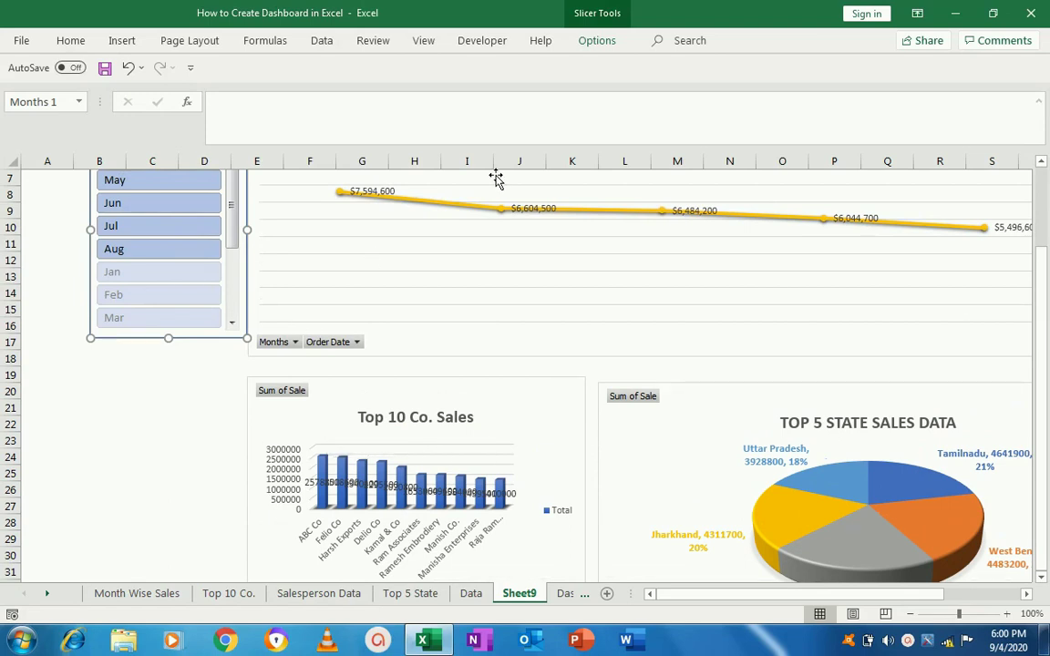
Step: Insert a State slicer from the Top 10 Co. Sales chart and place it under the Months slicer
left_click(434, 402)
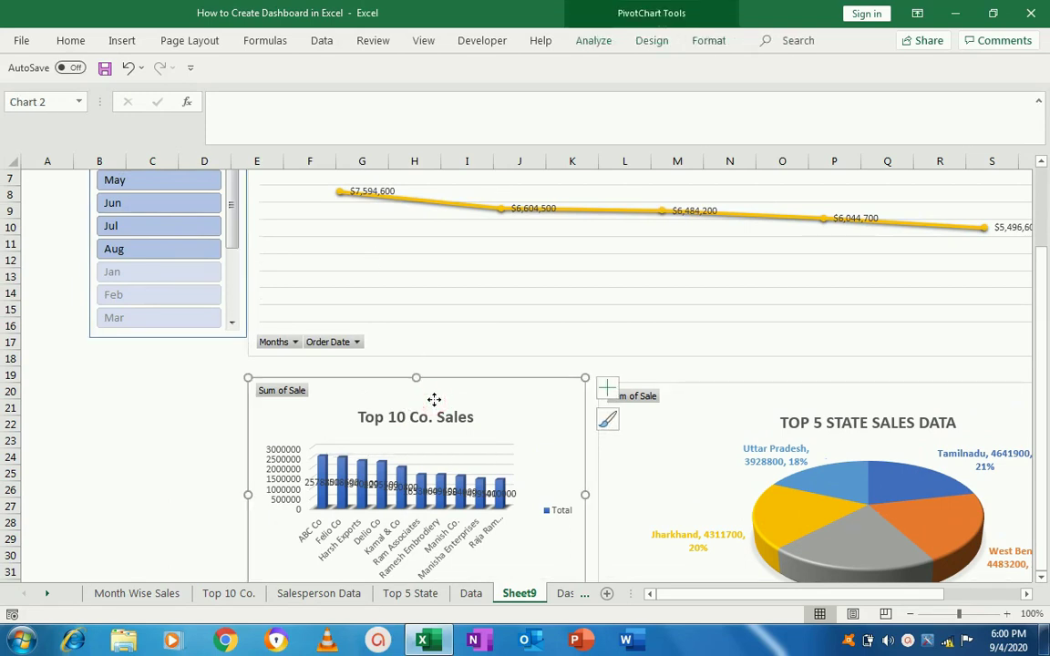
left_click(597, 40)
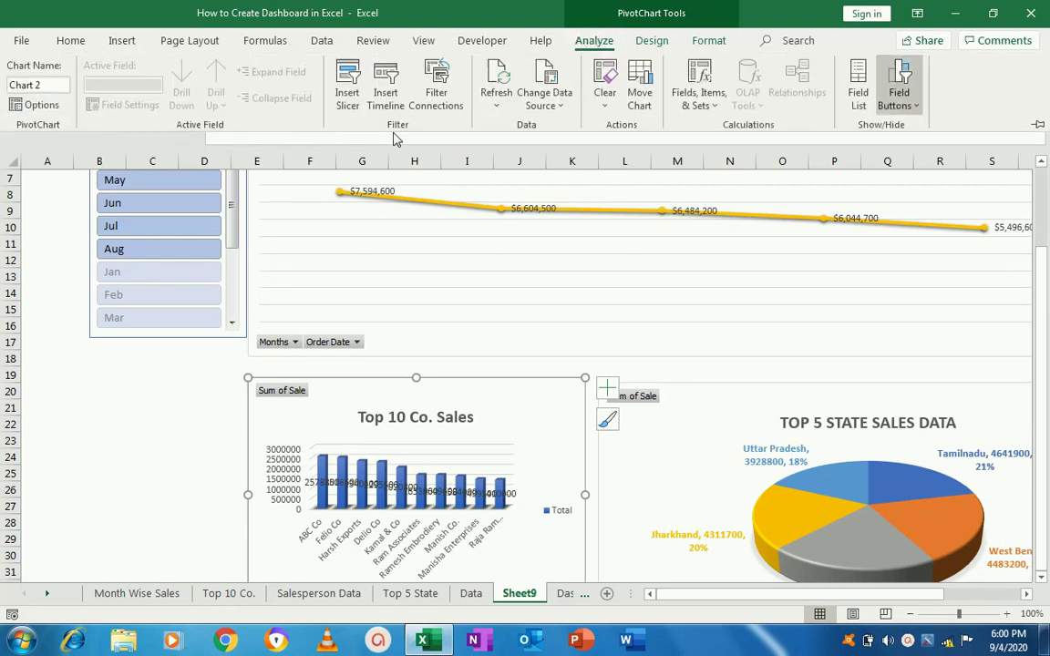
left_click(347, 91)
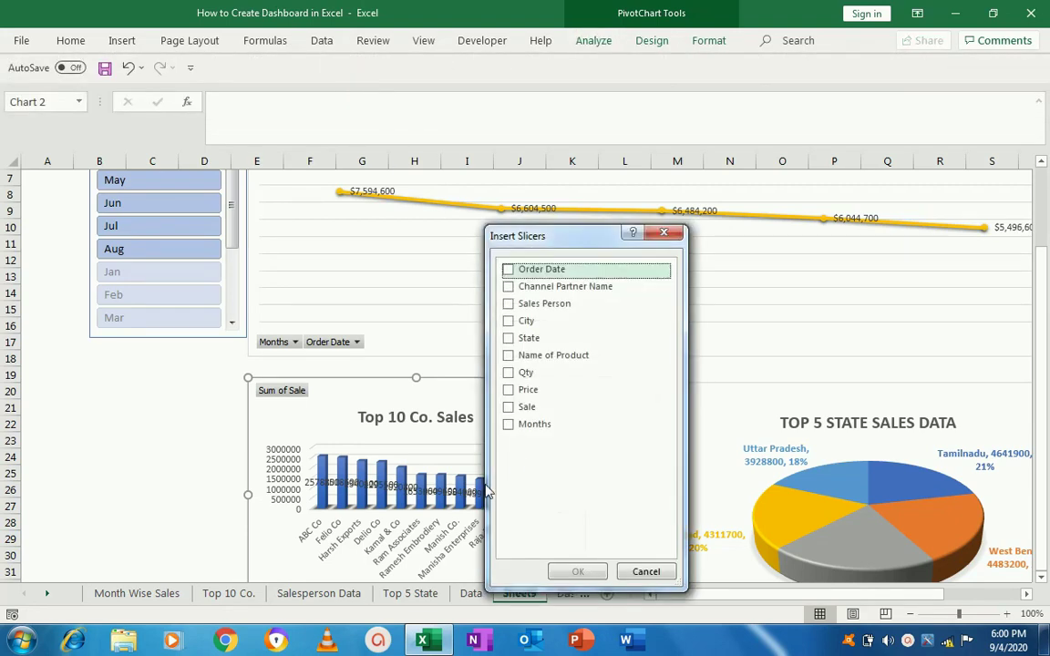
left_click(509, 339)
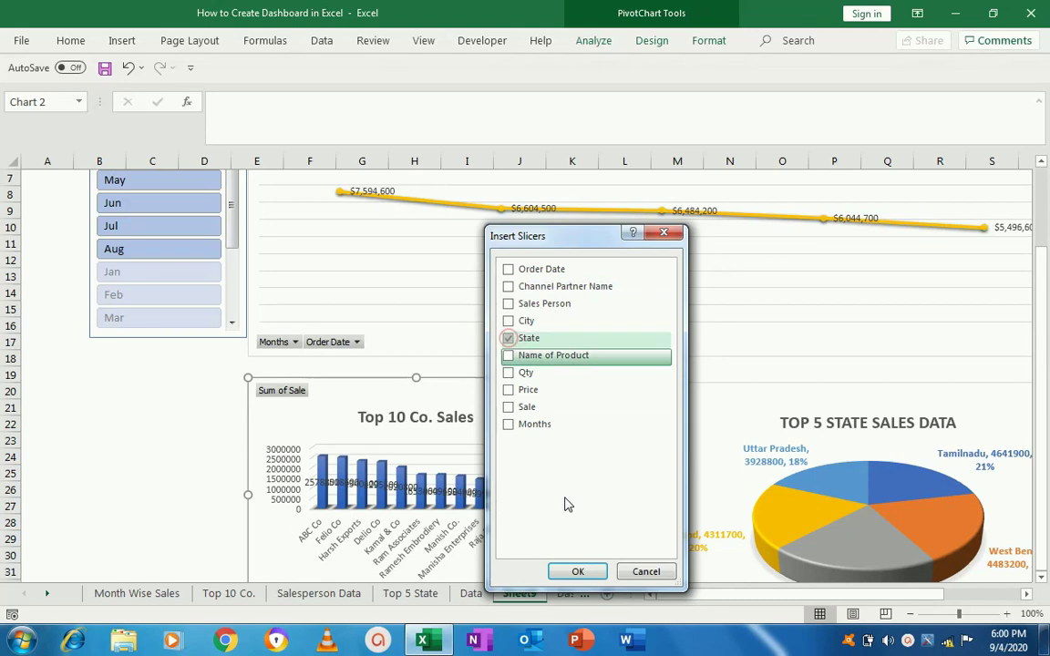
left_click(576, 571)
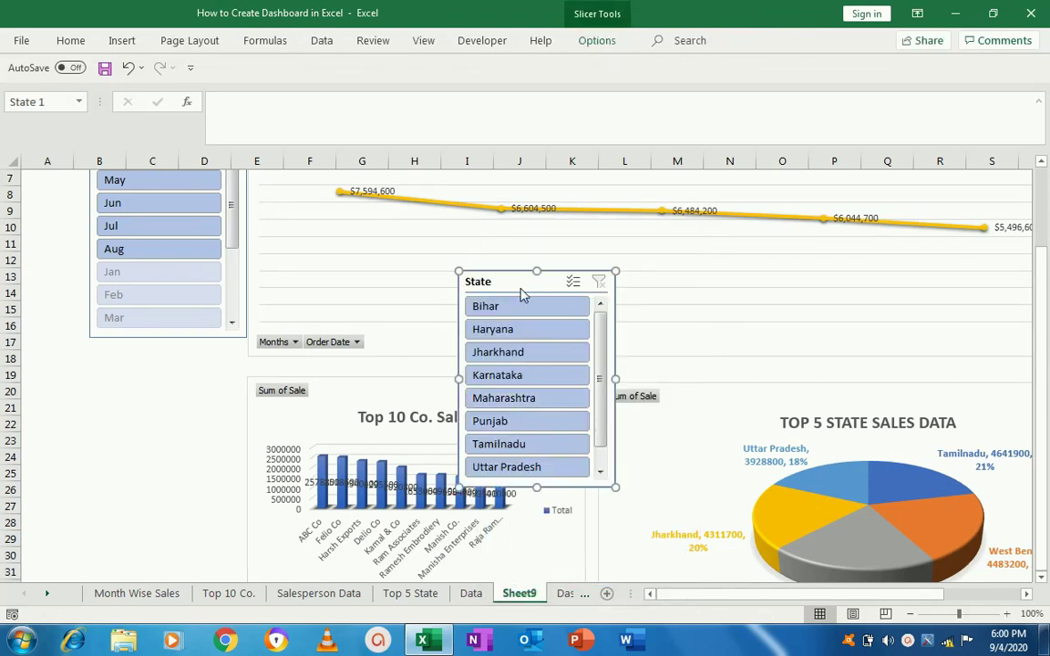
left_click_drag(518, 283, 142, 389)
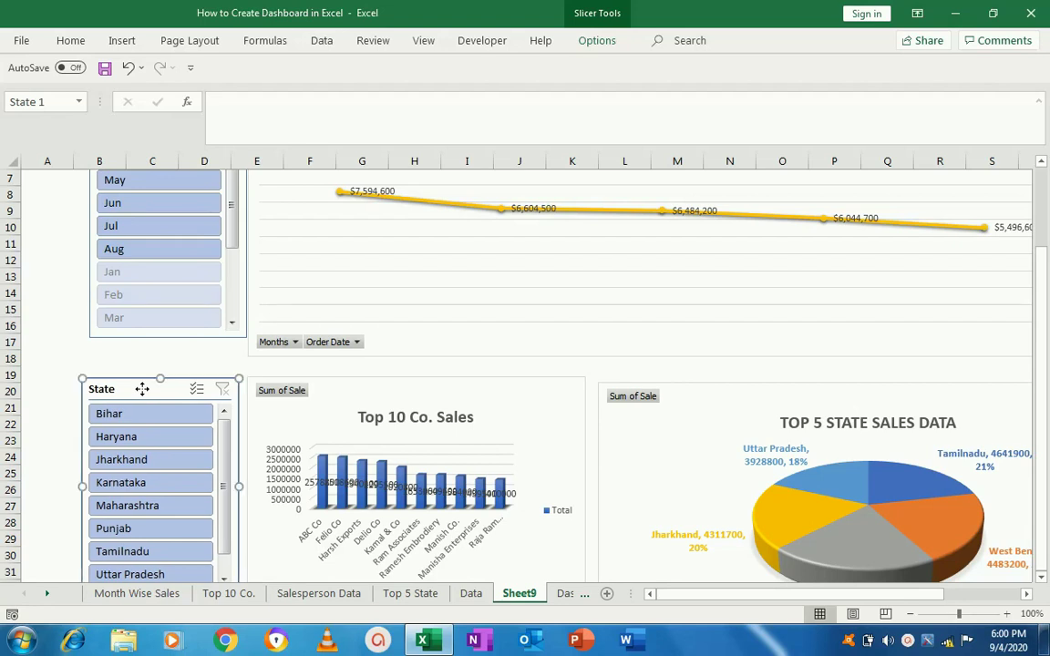
left_click_drag(1039, 374, 1042, 280)
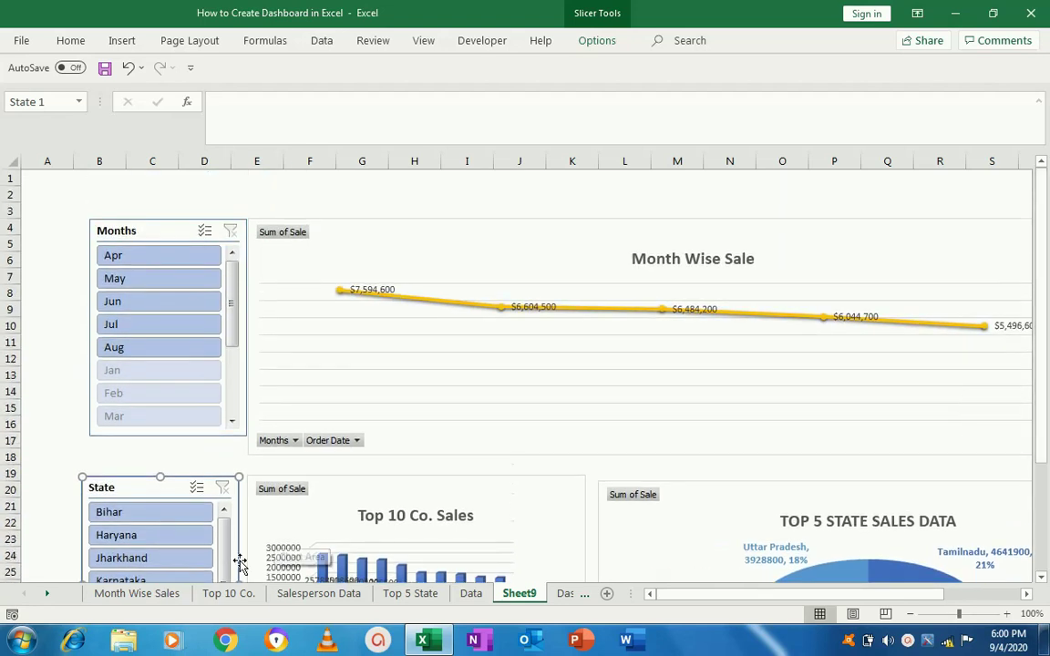
left_click(469, 597)
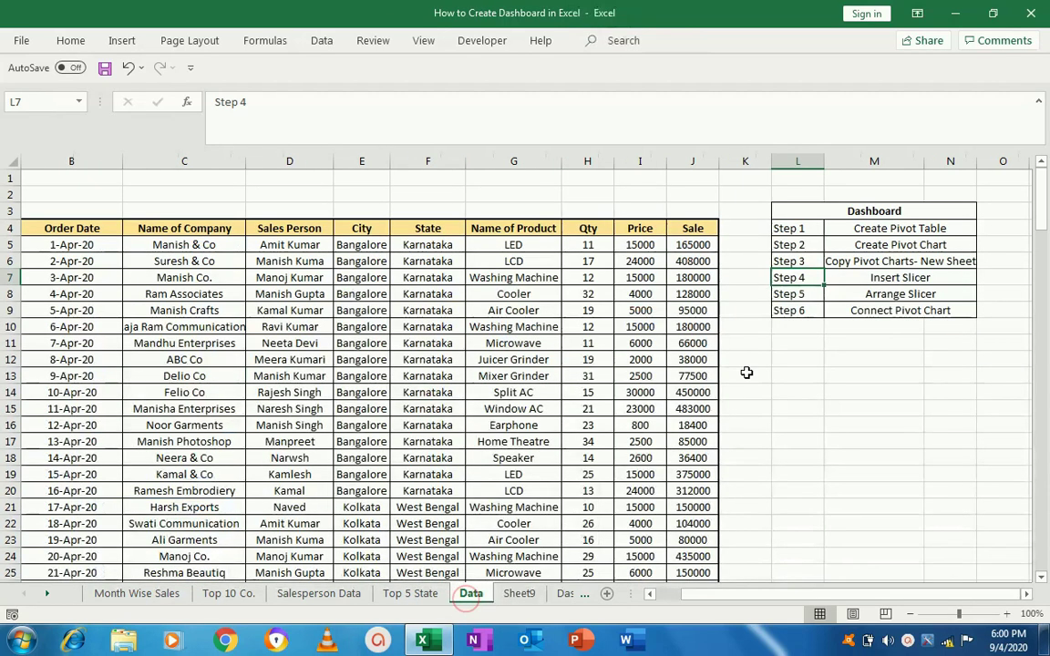
Step: Back on Sheet9, make the Months slicer narrower
left_click(872, 290)
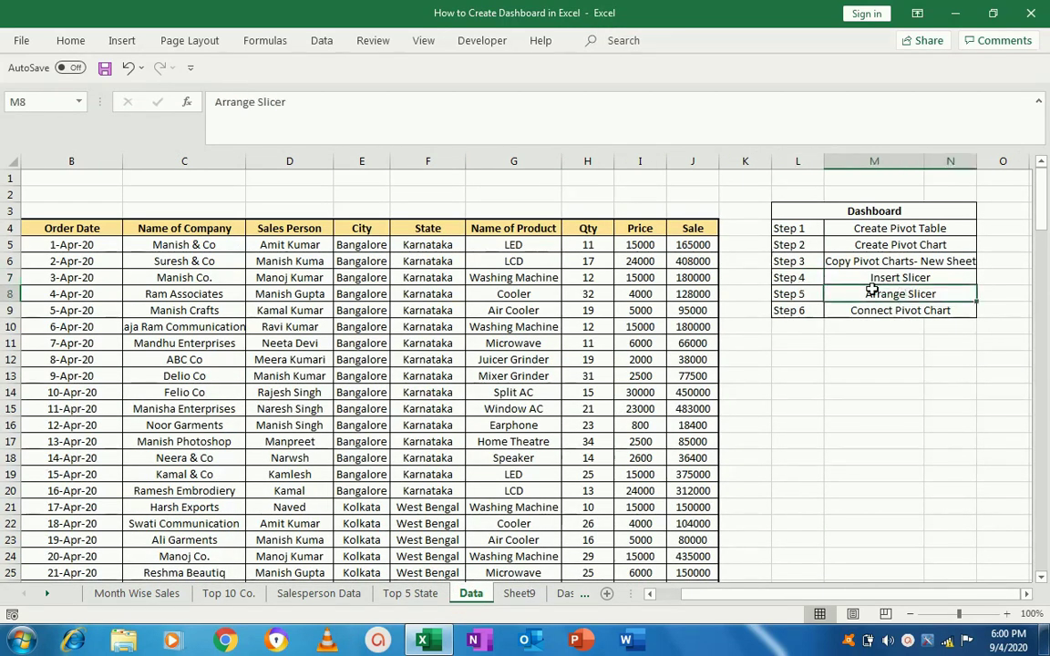
left_click(519, 594)
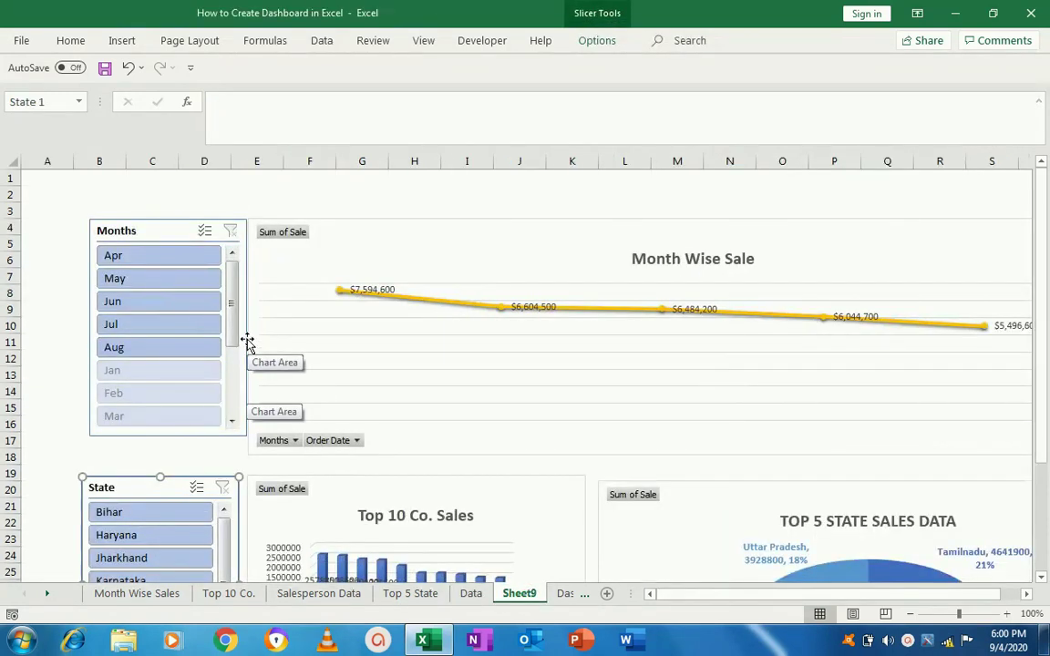
left_click(91, 318)
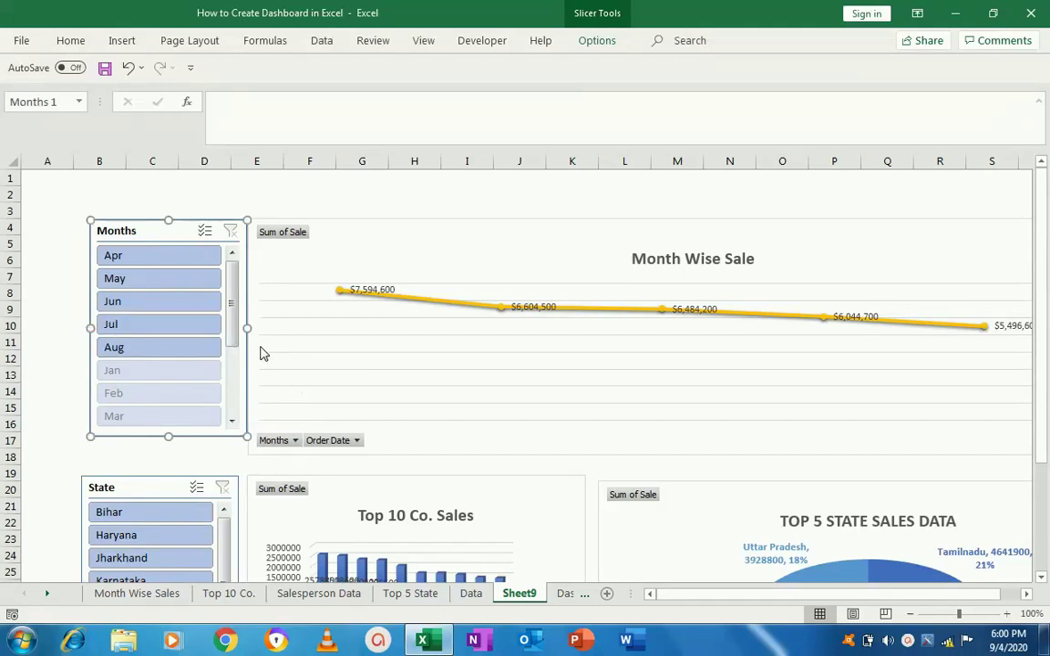
left_click_drag(249, 330, 175, 330)
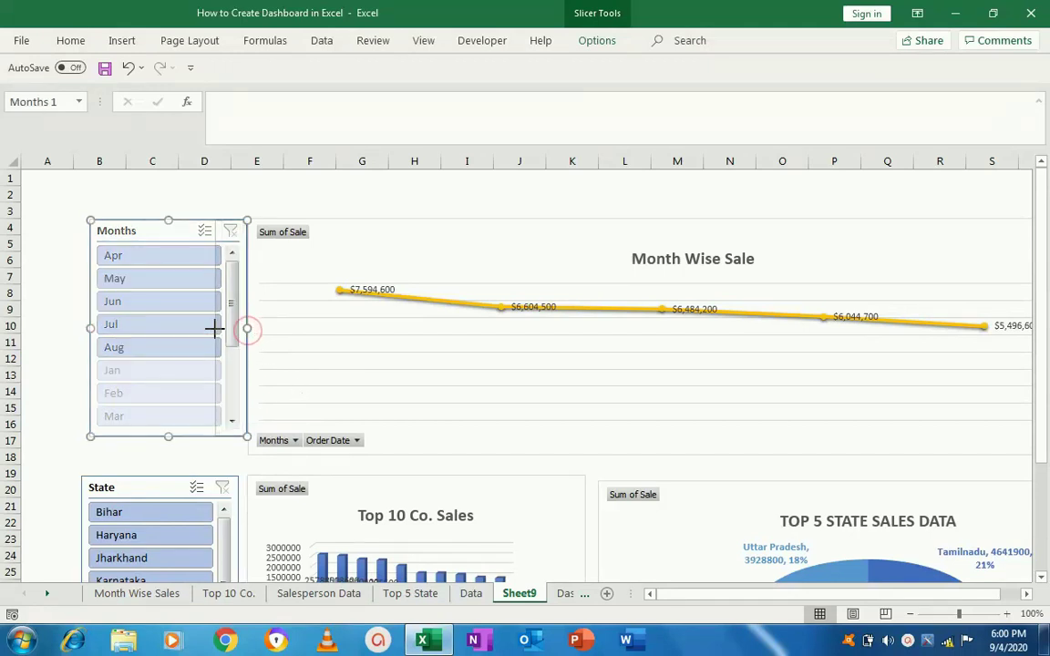
left_click_drag(157, 333, 202, 326)
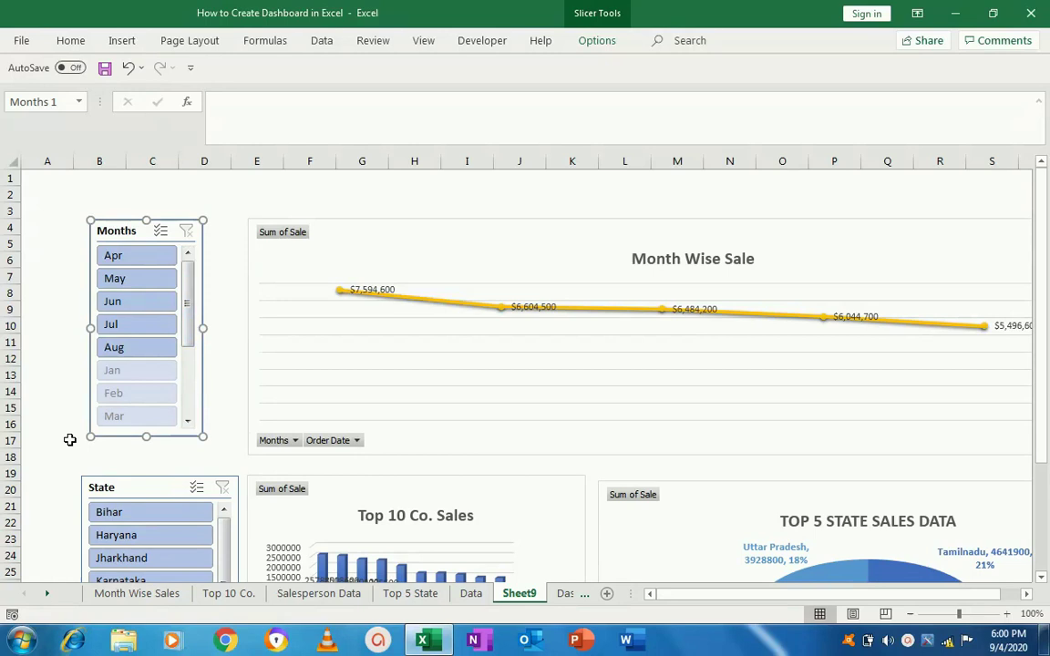
left_click_drag(1040, 401, 1039, 488)
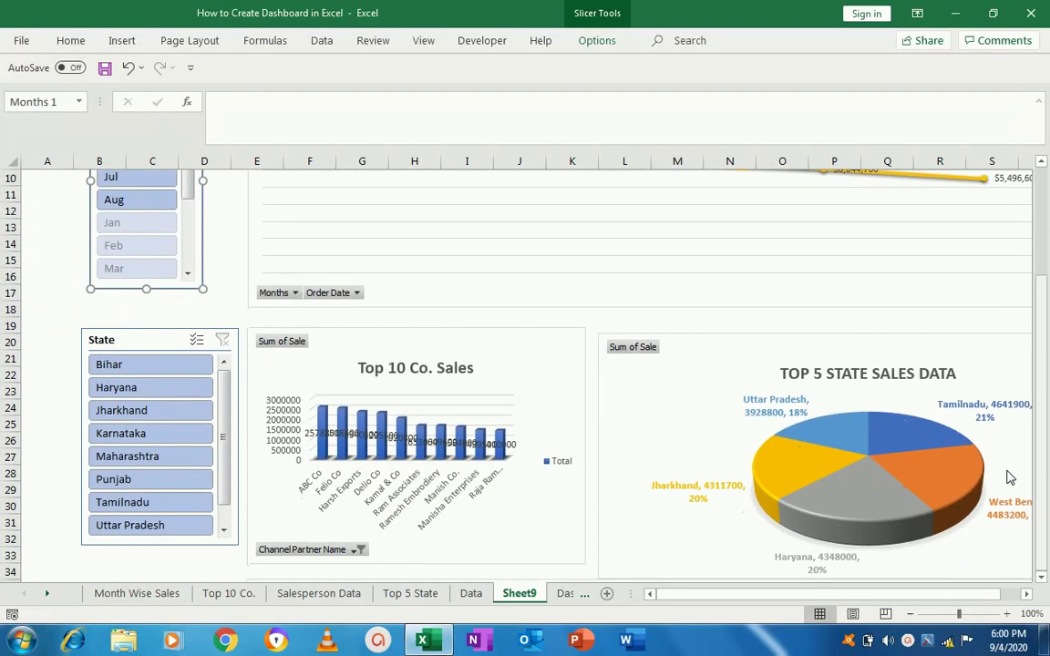
Step: Narrow the State slicer to match the Months slicer's width
left_click(236, 415)
left_click_drag(209, 435, 201, 434)
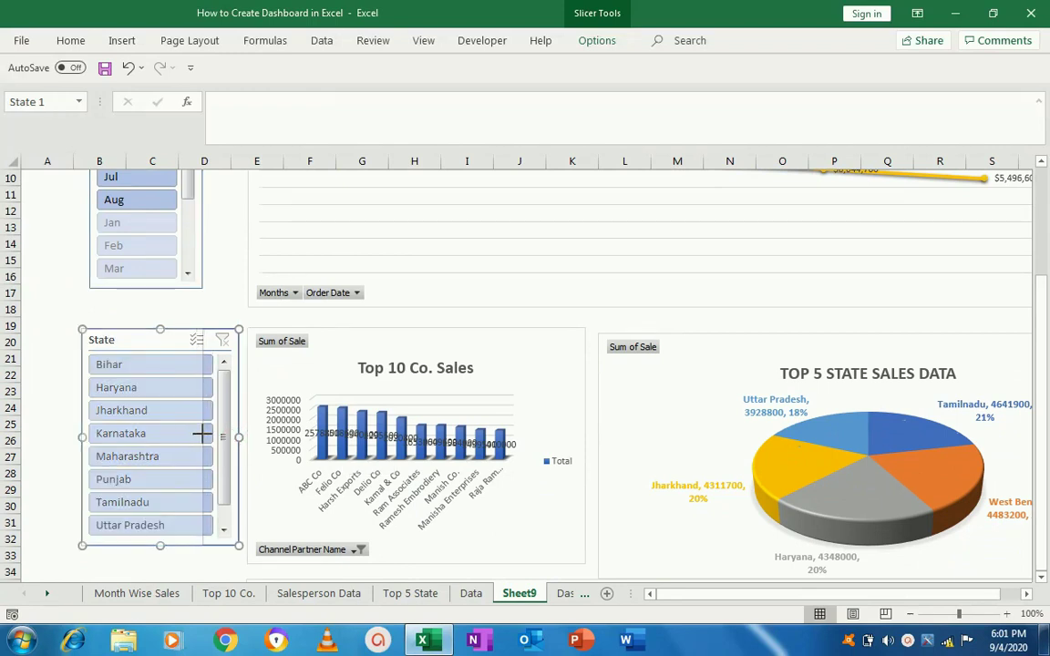
left_click_drag(201, 434, 202, 434)
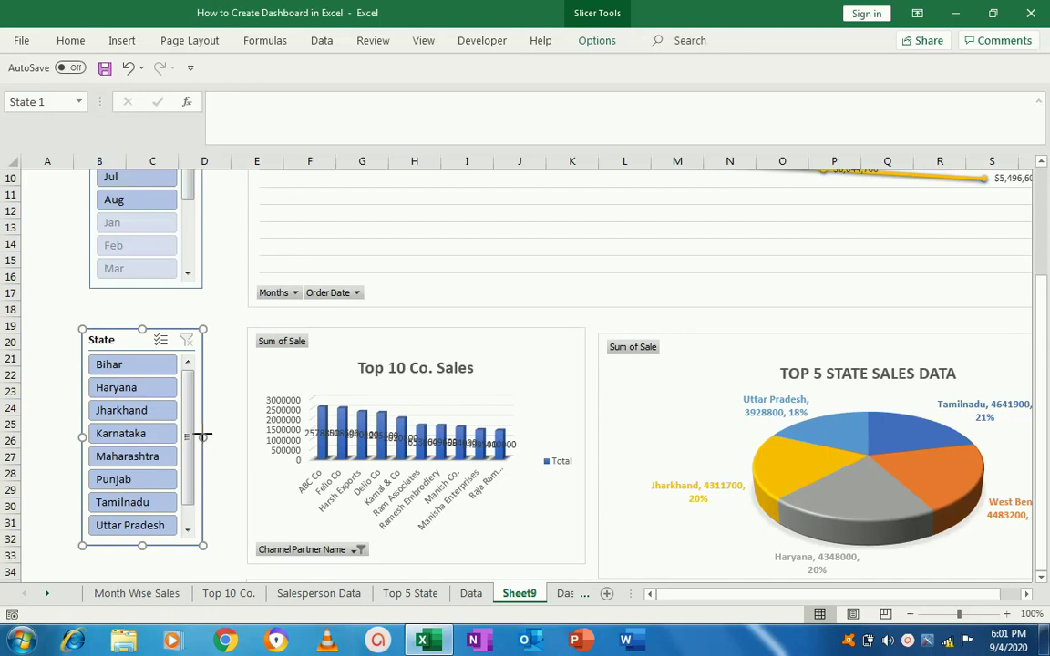
left_click(57, 422)
left_click_drag(1042, 428, 1045, 369)
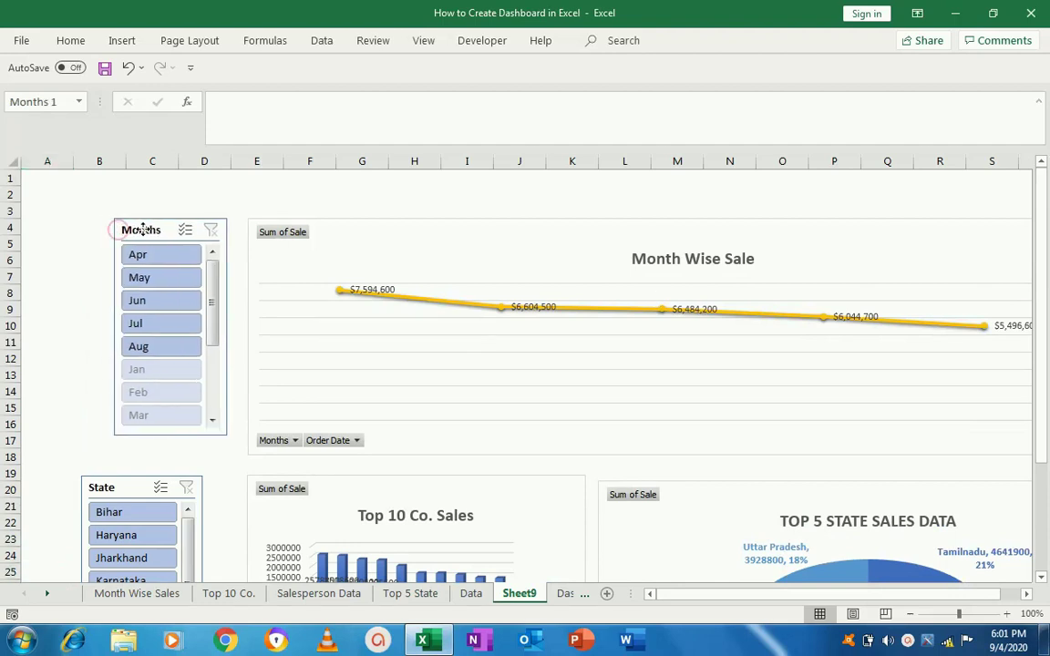
Step: Shift both slicers right to line them up and make the Months slicer taller
left_click_drag(123, 235, 160, 229)
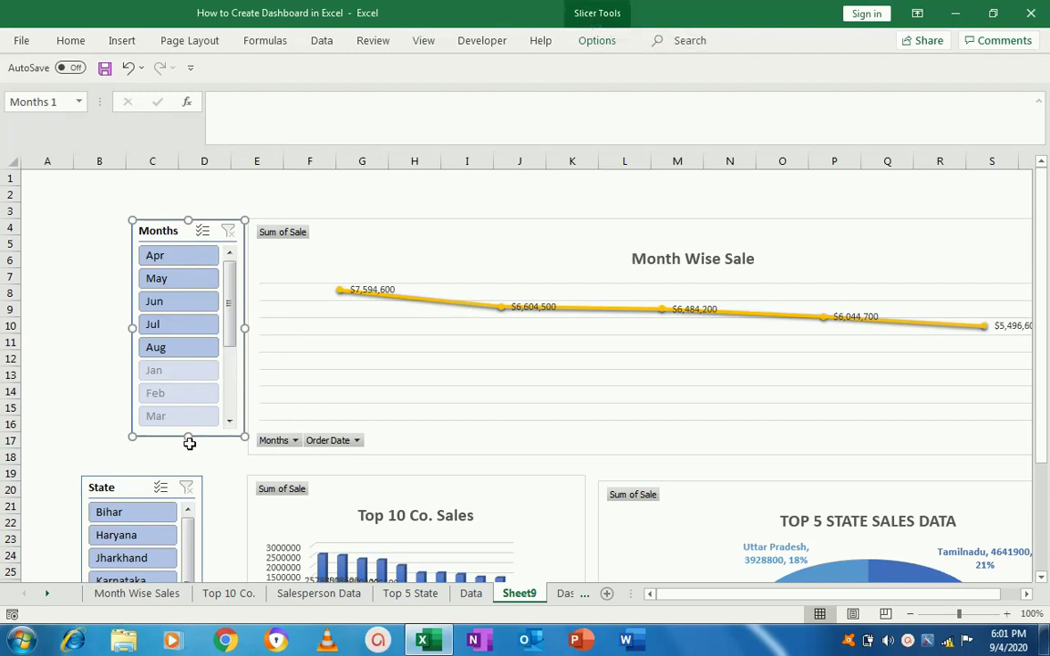
left_click_drag(188, 439, 188, 458)
left_click_drag(1043, 414, 1043, 494)
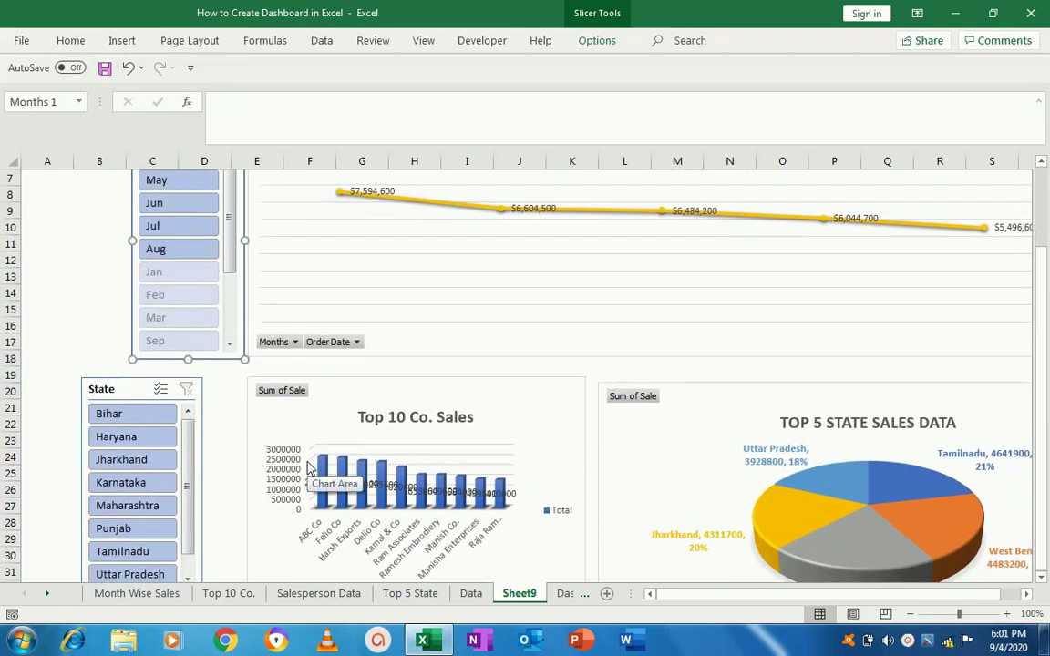
left_click_drag(114, 386, 136, 381)
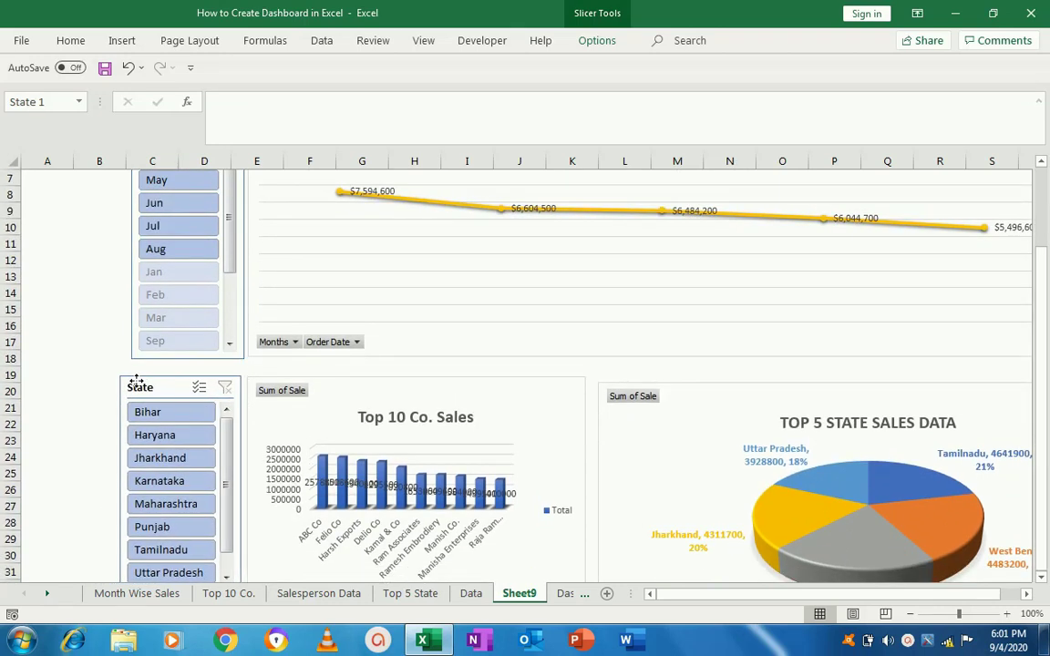
left_click(114, 354)
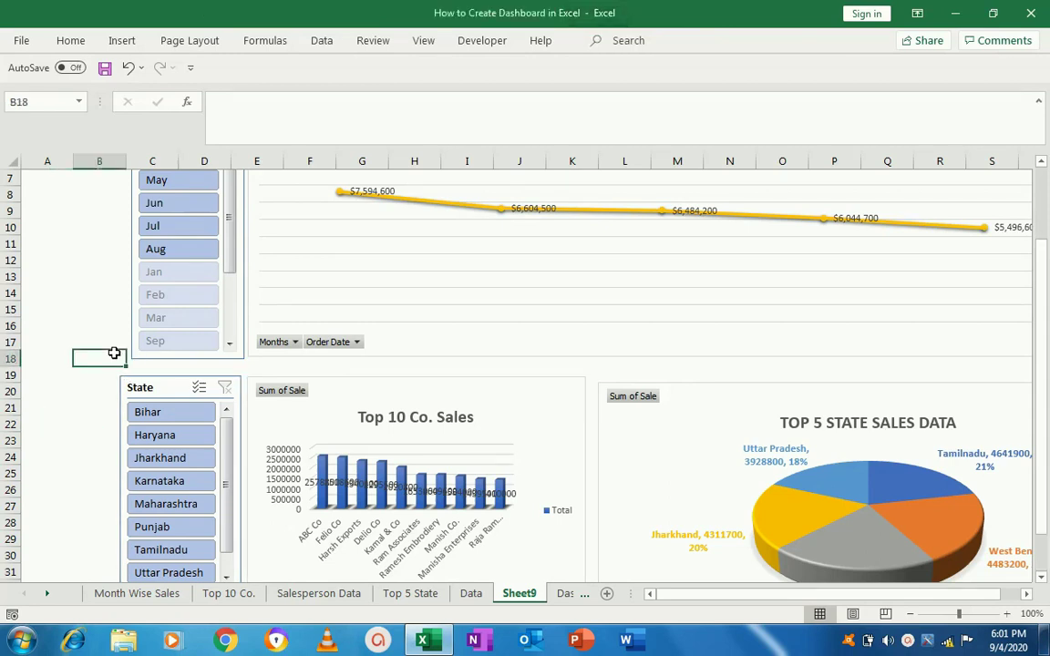
left_click(80, 410)
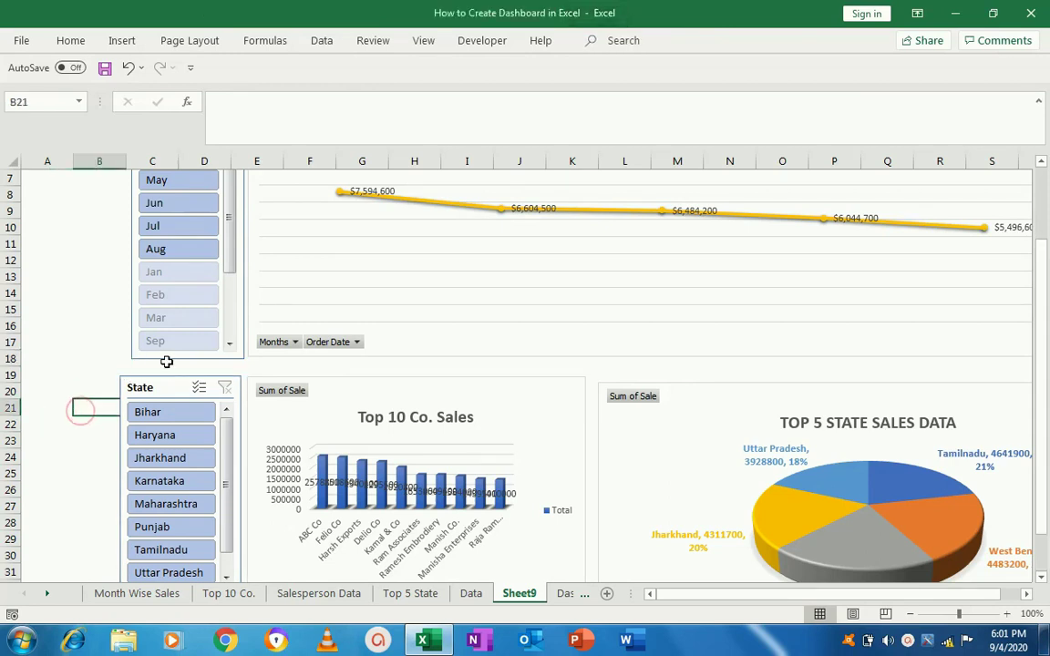
Step: Widen the Months slicer leftward and lengthen the State slicer to show West Bengal
left_click(129, 275)
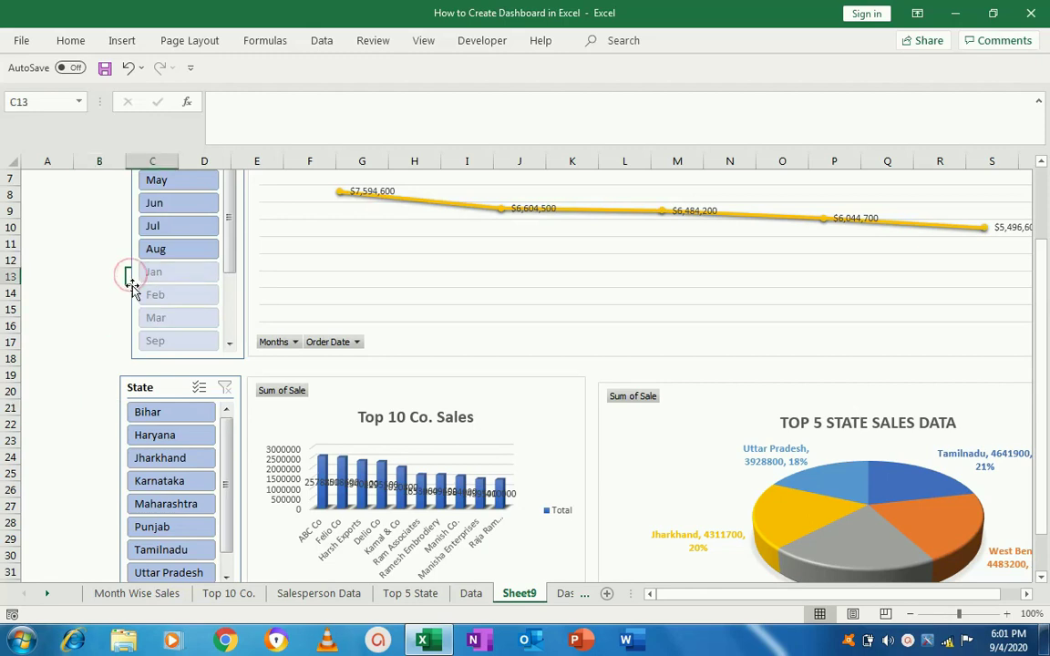
left_click(133, 284)
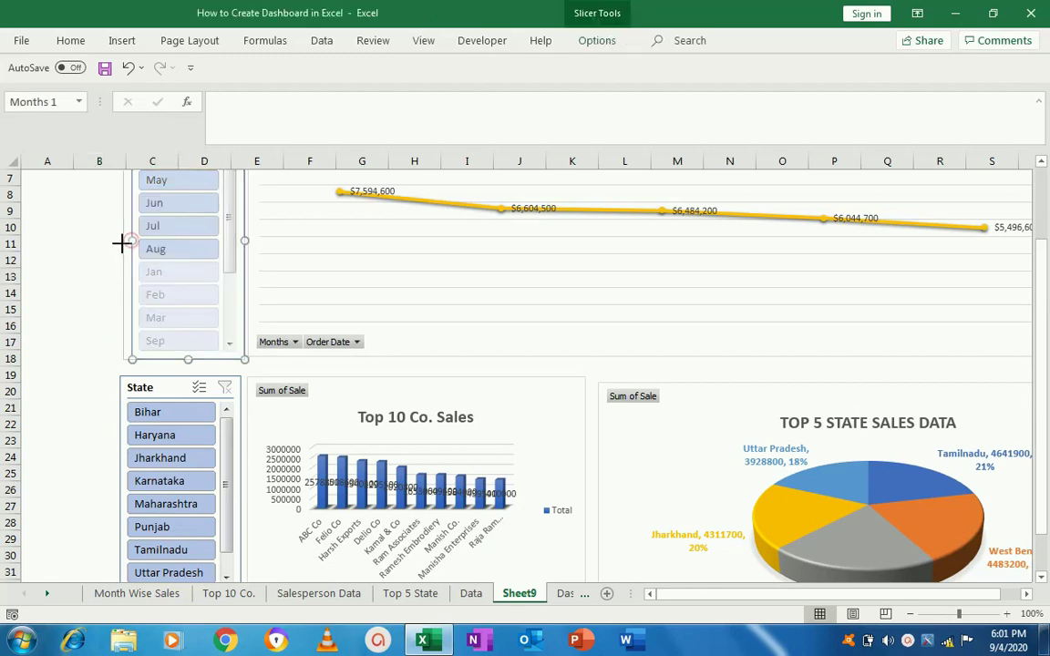
left_click_drag(121, 241, 119, 242)
left_click(69, 335)
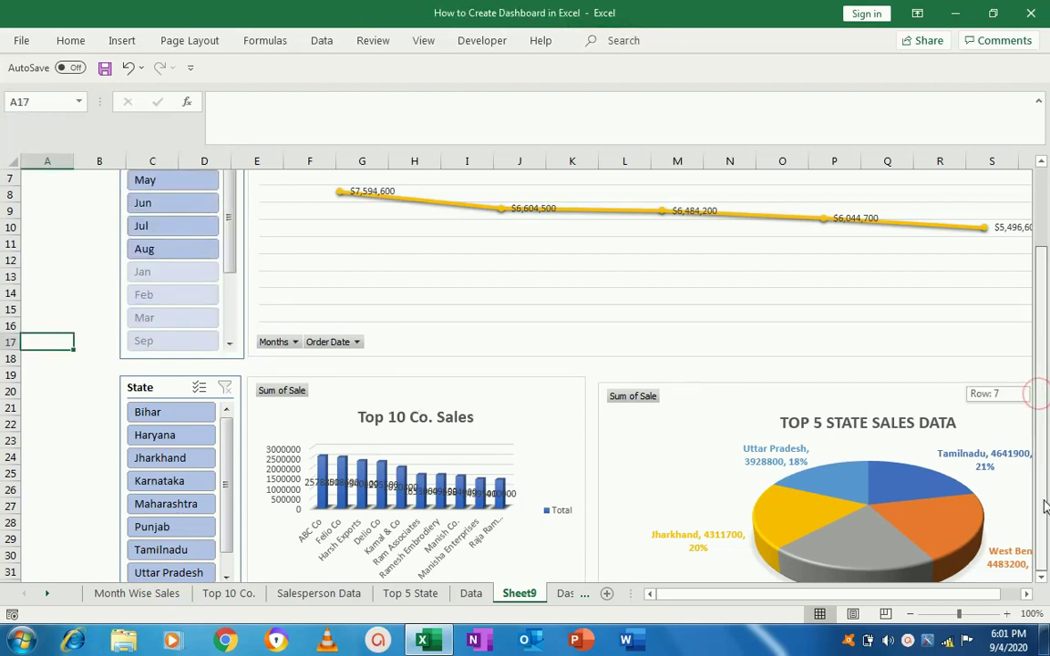
left_click(1041, 577)
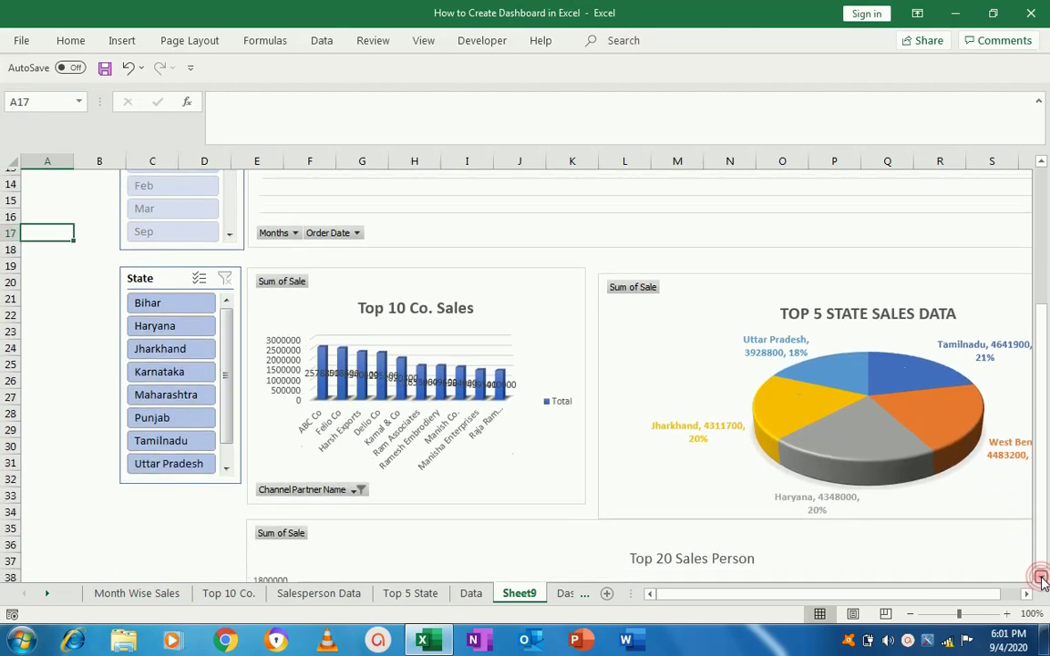
left_click_drag(1042, 577, 1044, 582)
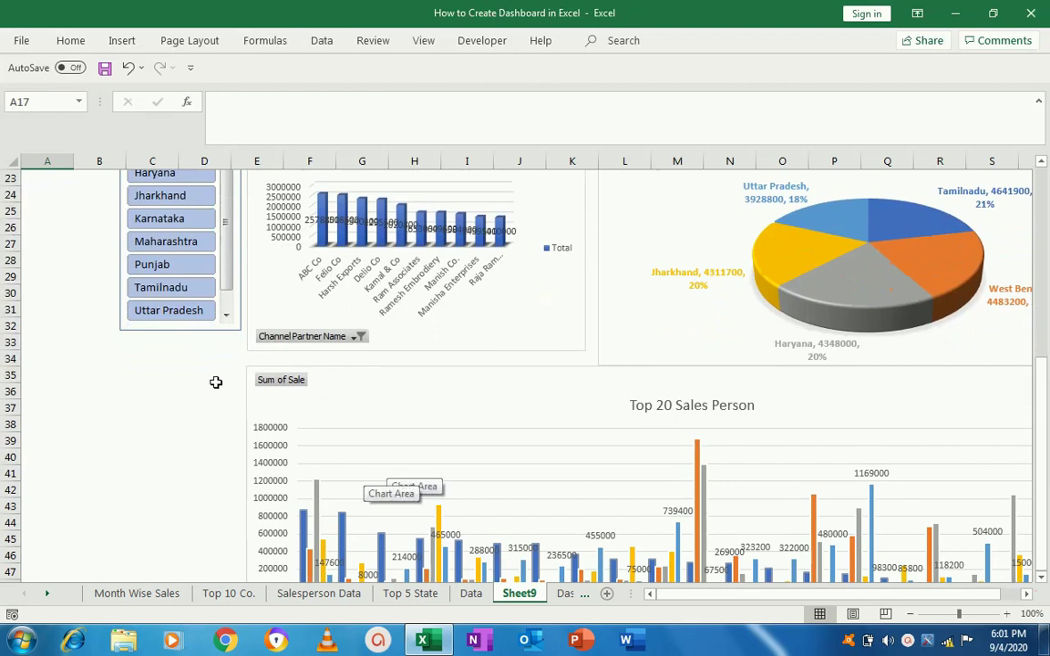
left_click(134, 331)
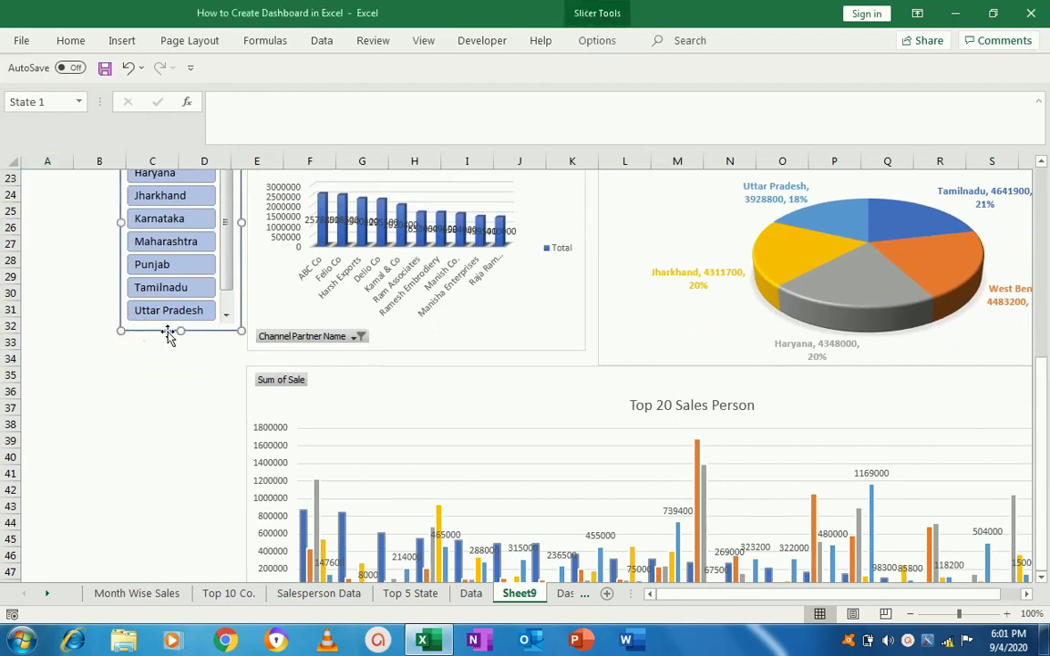
left_click_drag(177, 331, 176, 349)
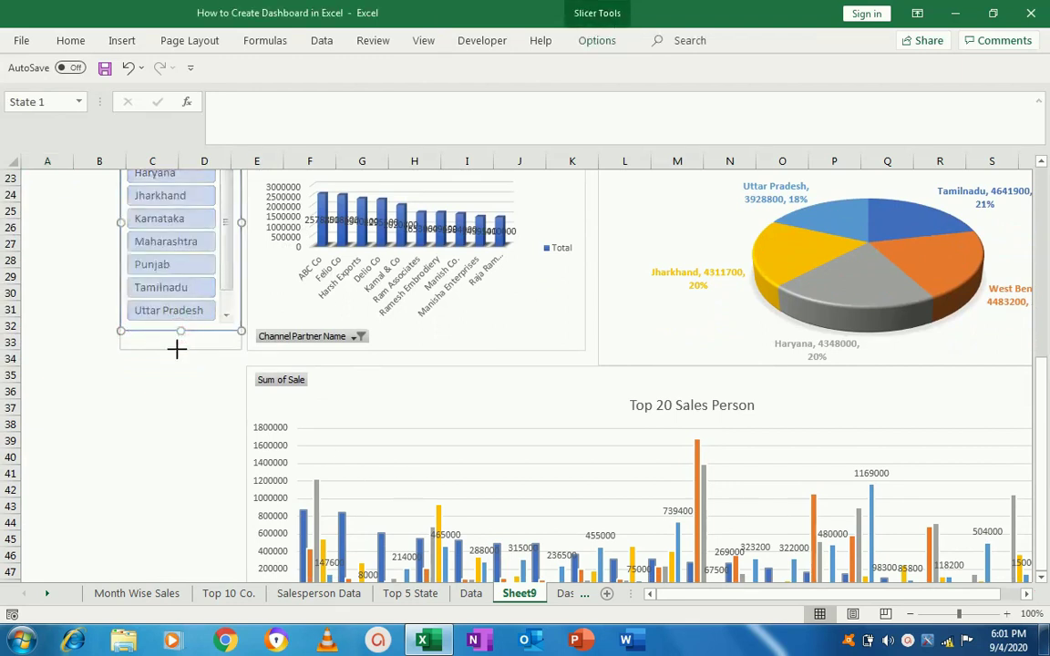
left_click(181, 419)
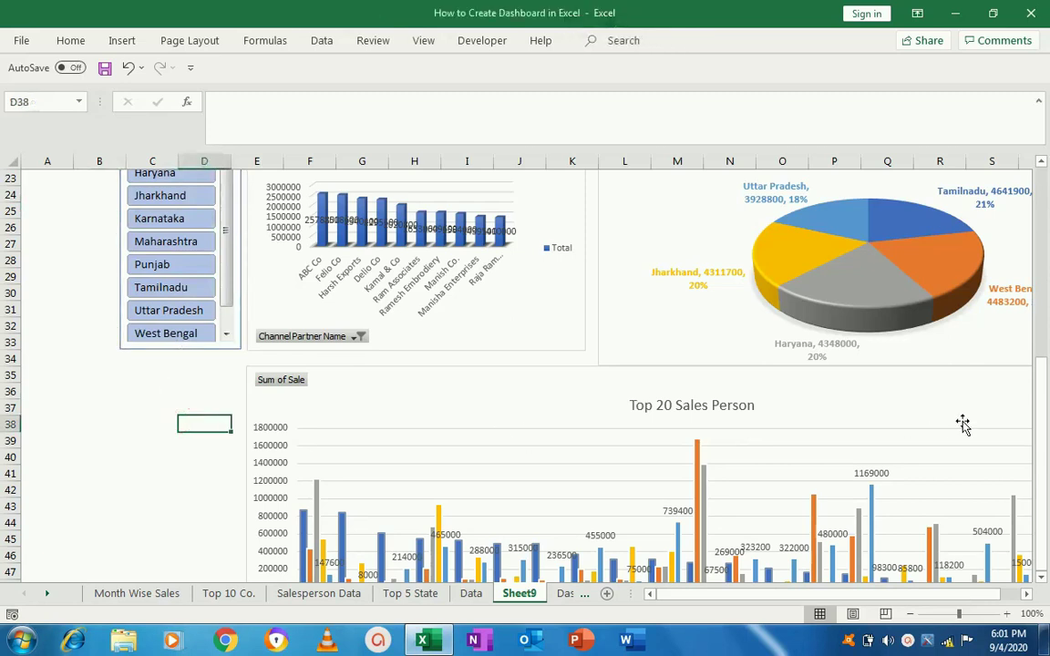
left_click_drag(1045, 459, 1048, 255)
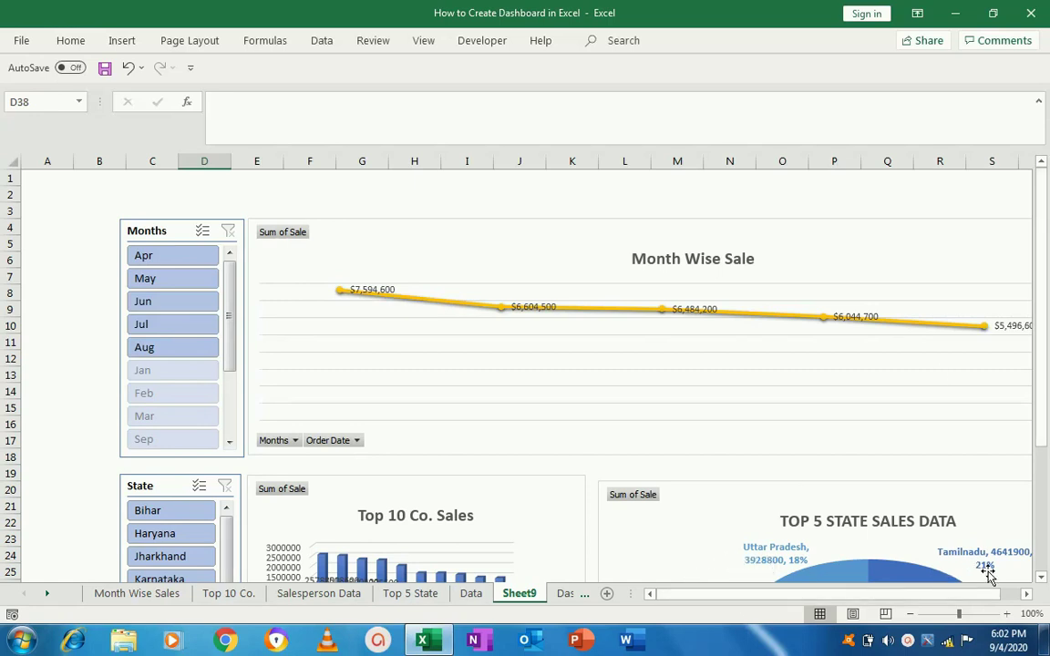
left_click(1027, 597)
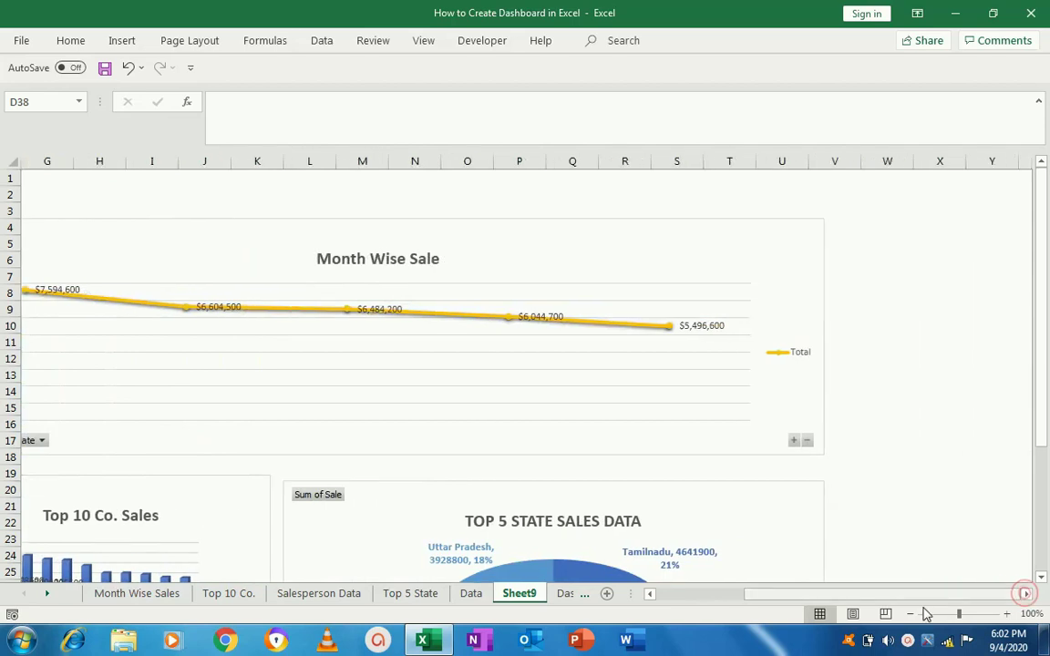
left_click(470, 593)
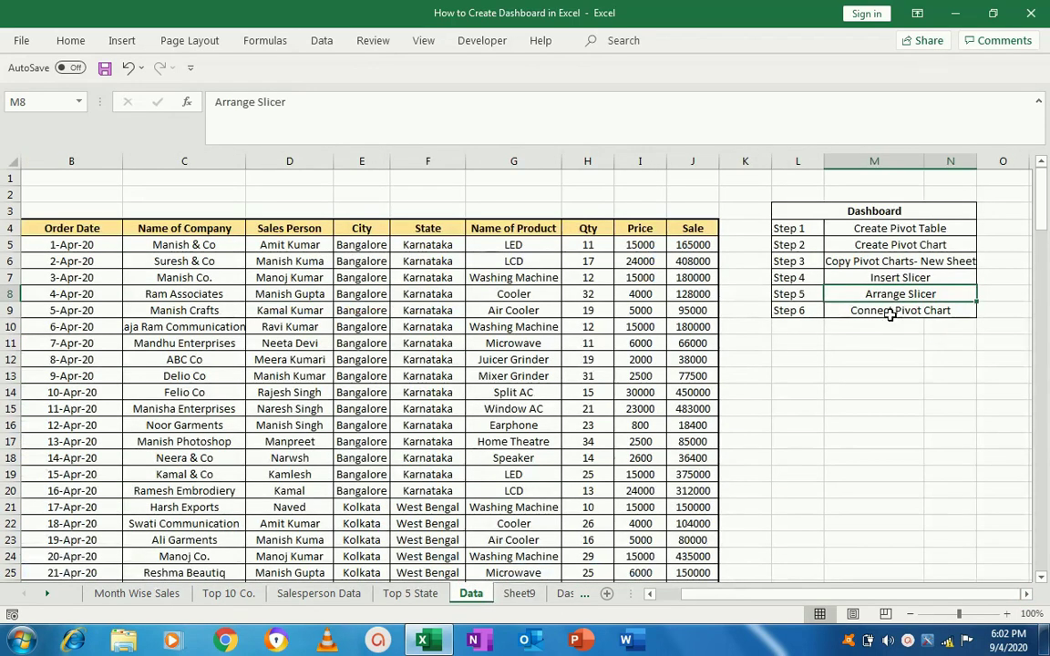
left_click(891, 314)
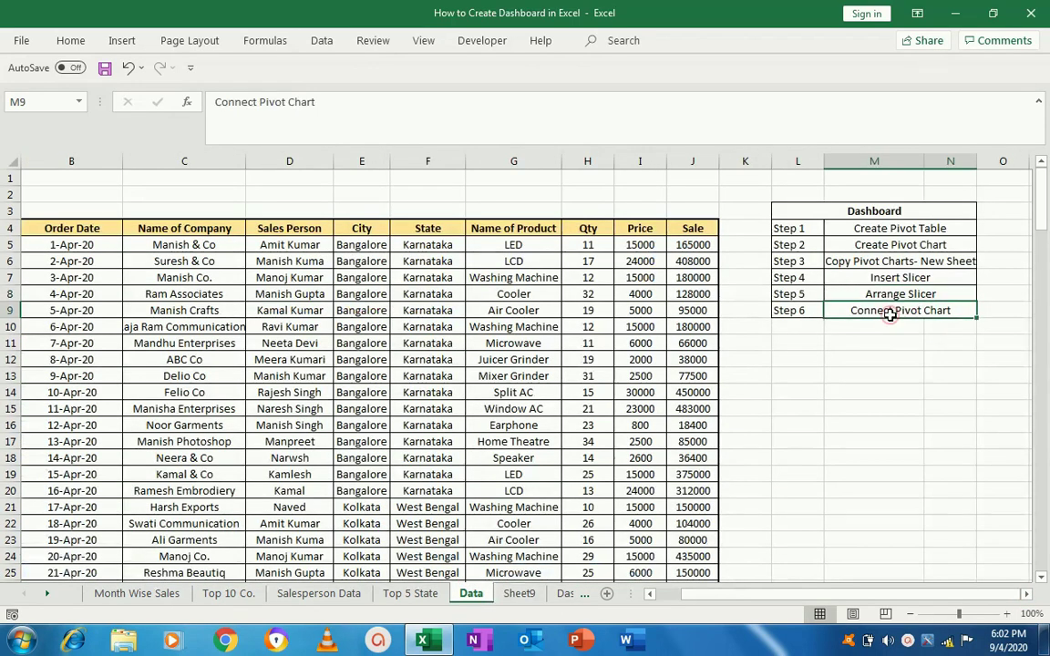
left_click(527, 594)
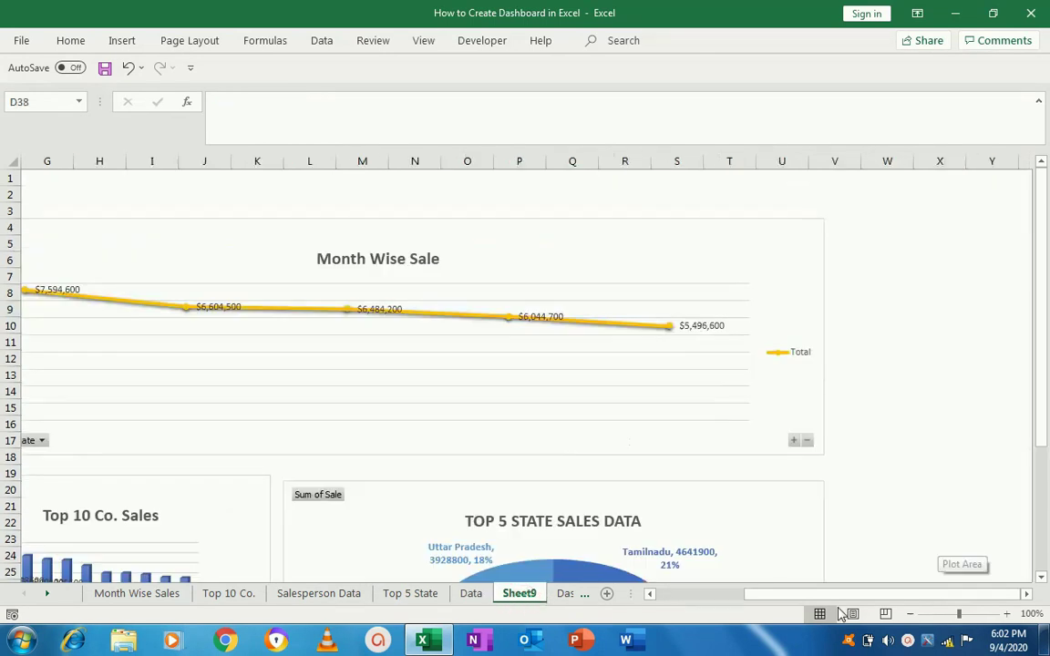
left_click_drag(853, 594, 697, 599)
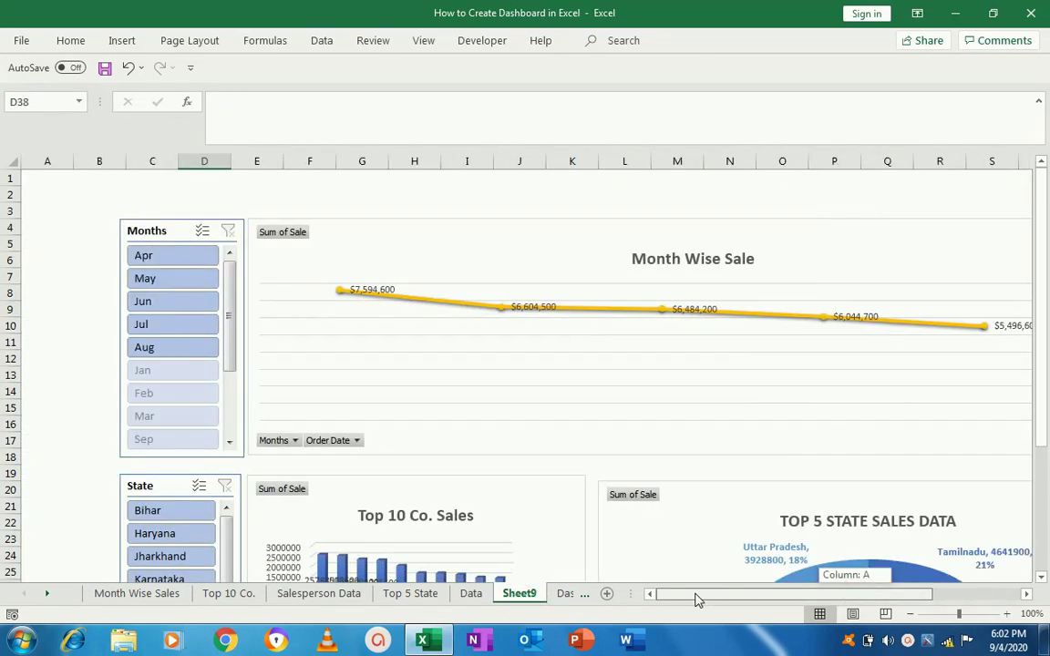
Step: Link the Months slicer to PivotTable7, PivotTable6 and PivotTable8, leaving PivotTable3 and PivotTable2 unticked
right_click(181, 286)
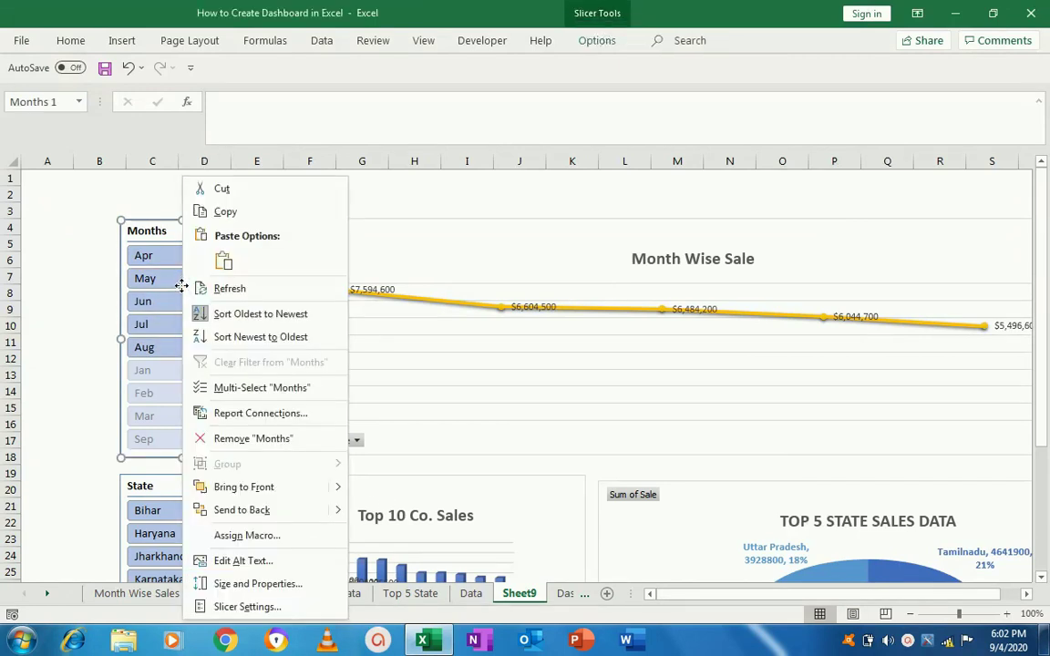
left_click(238, 417)
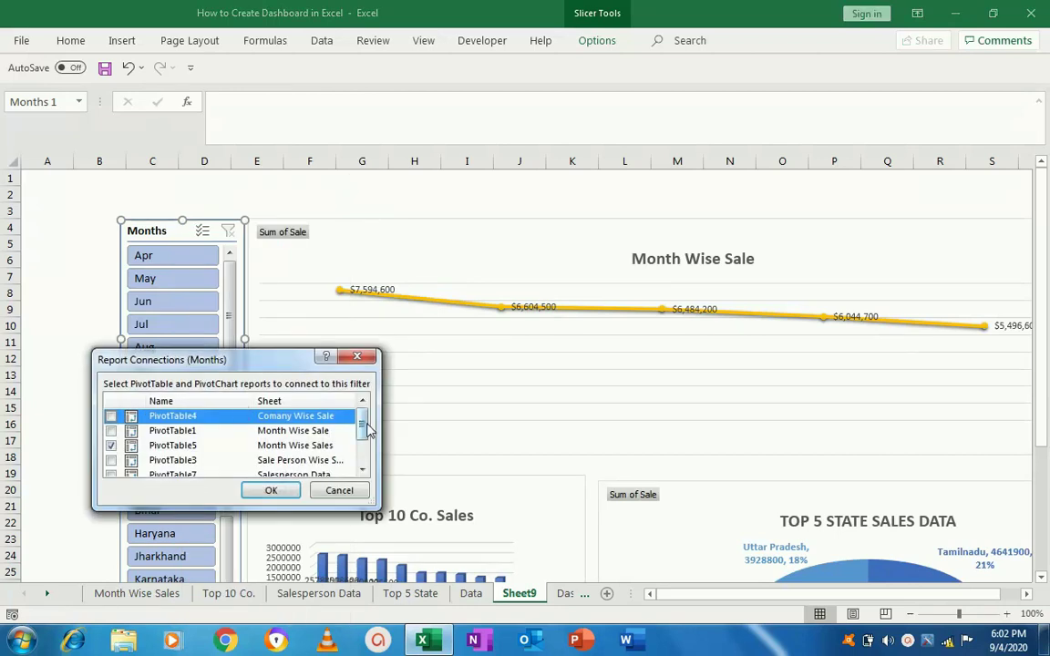
mouse_move(363, 430)
left_mouse_down()
mouse_move(362, 454)
mouse_move(362, 425)
left_mouse_up()
left_click(362, 470)
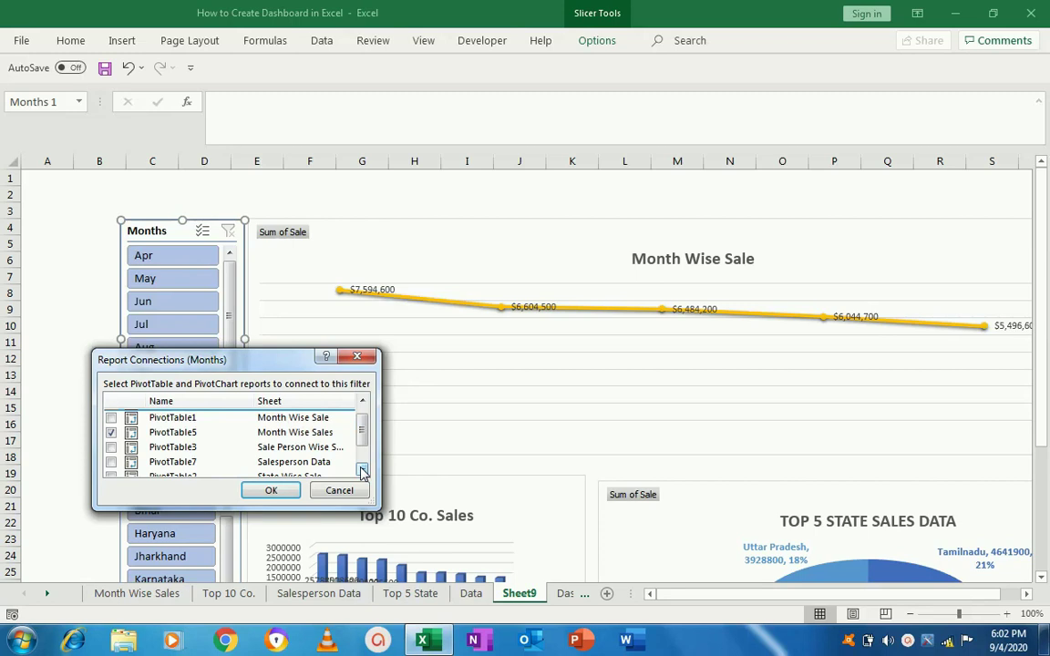
left_click(362, 470)
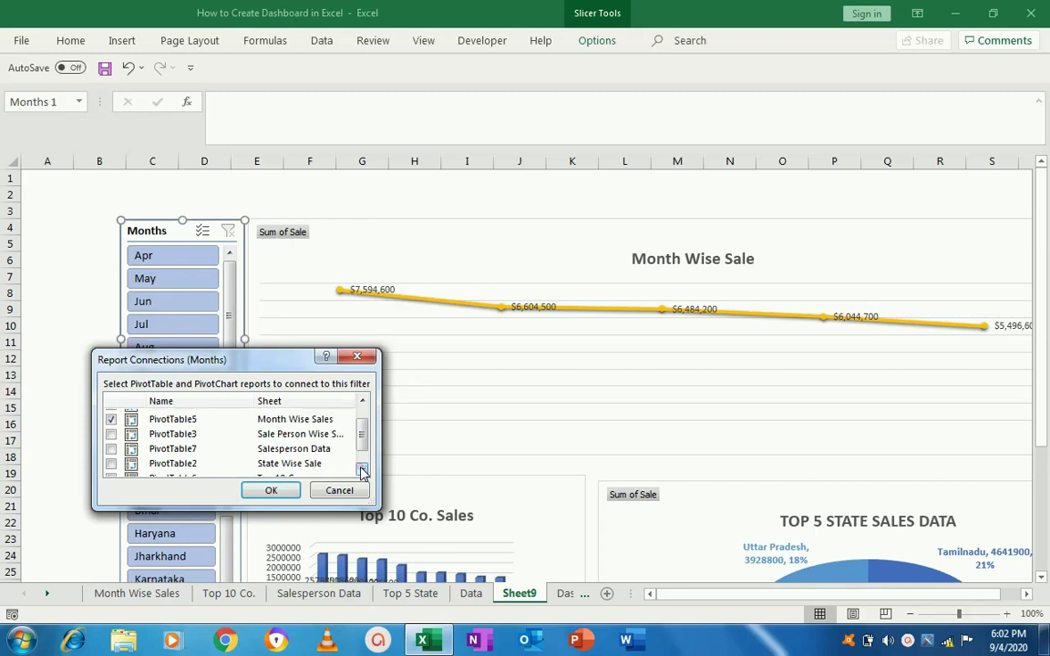
left_click(110, 434)
left_click(110, 463)
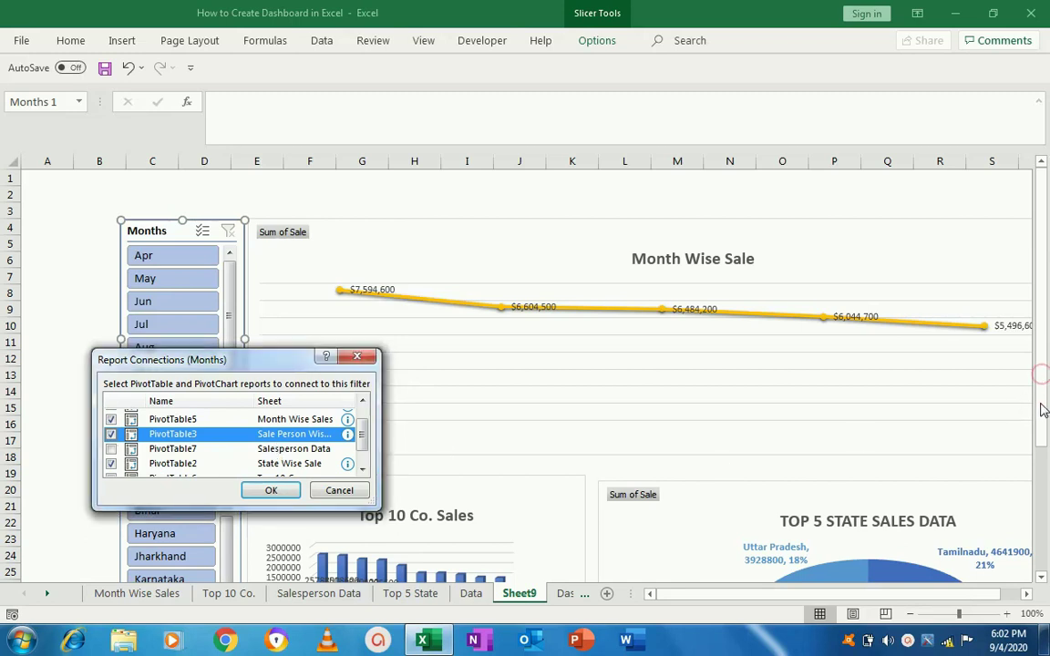
left_click(111, 435)
left_click(110, 449)
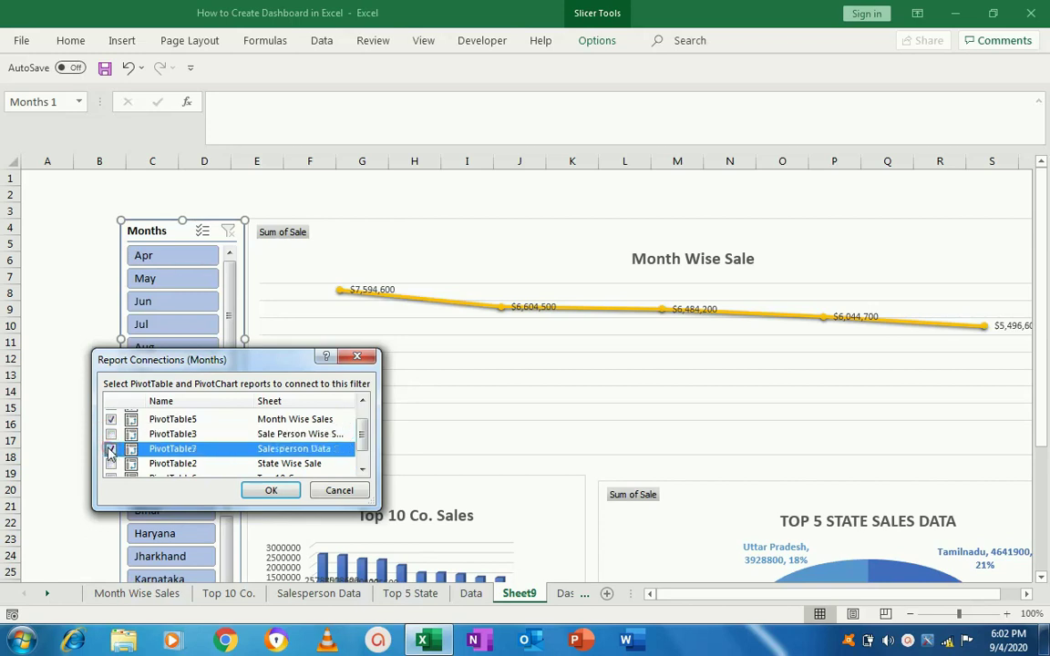
left_click(363, 470)
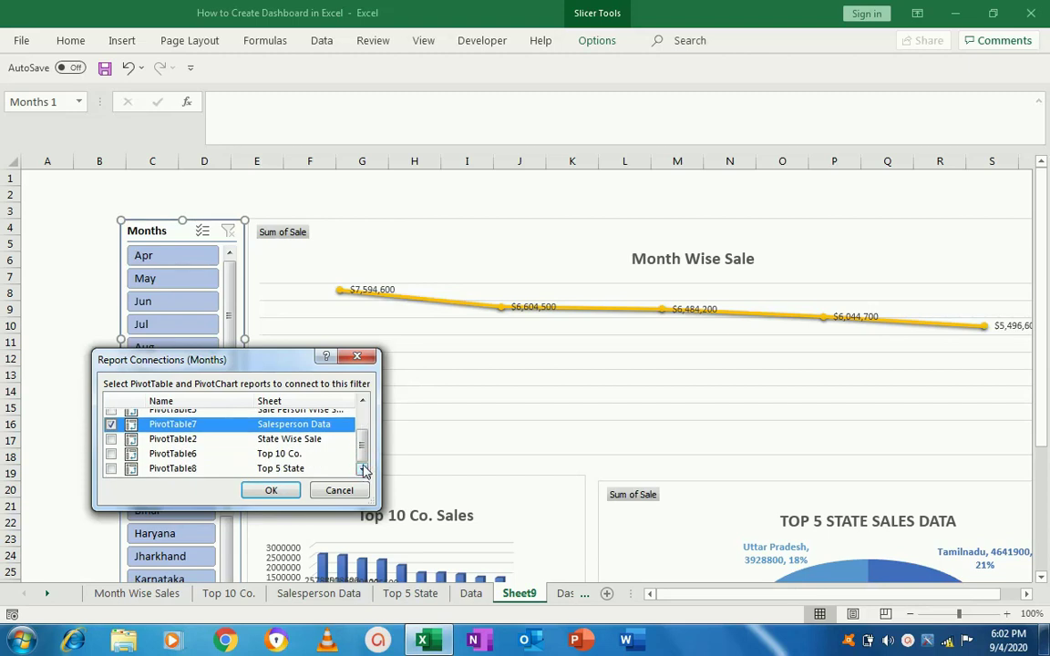
left_click(110, 454)
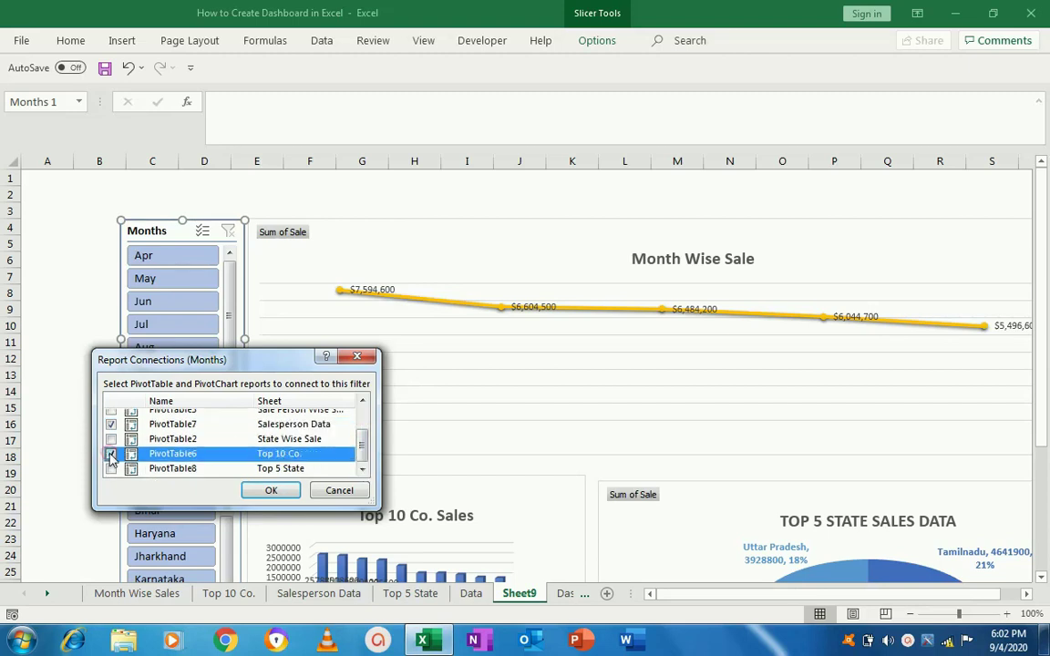
left_click(110, 468)
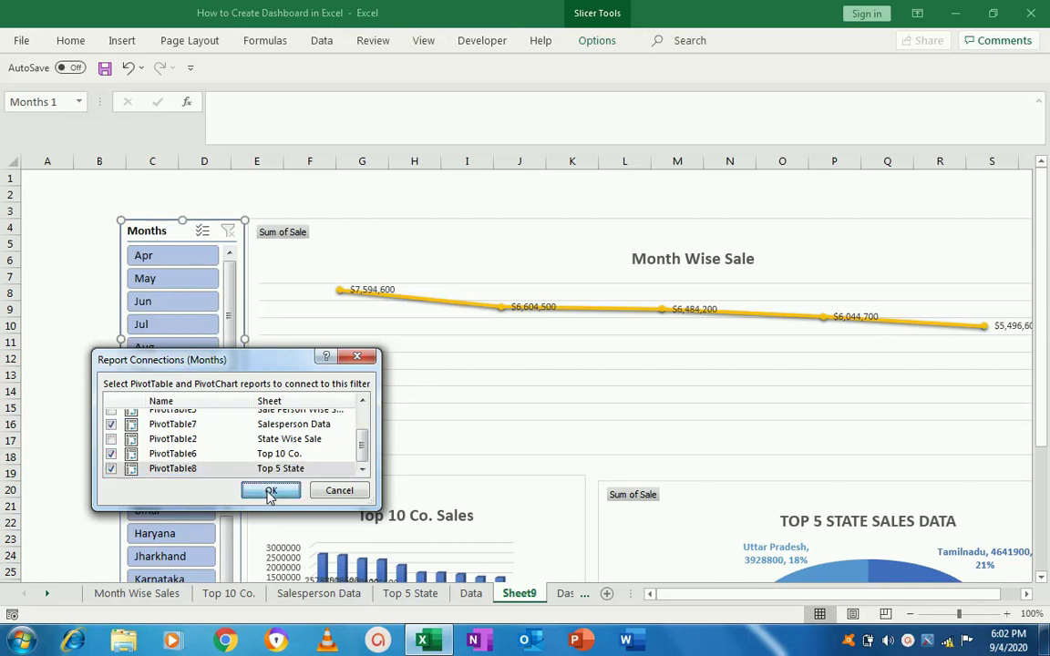
left_click(270, 490)
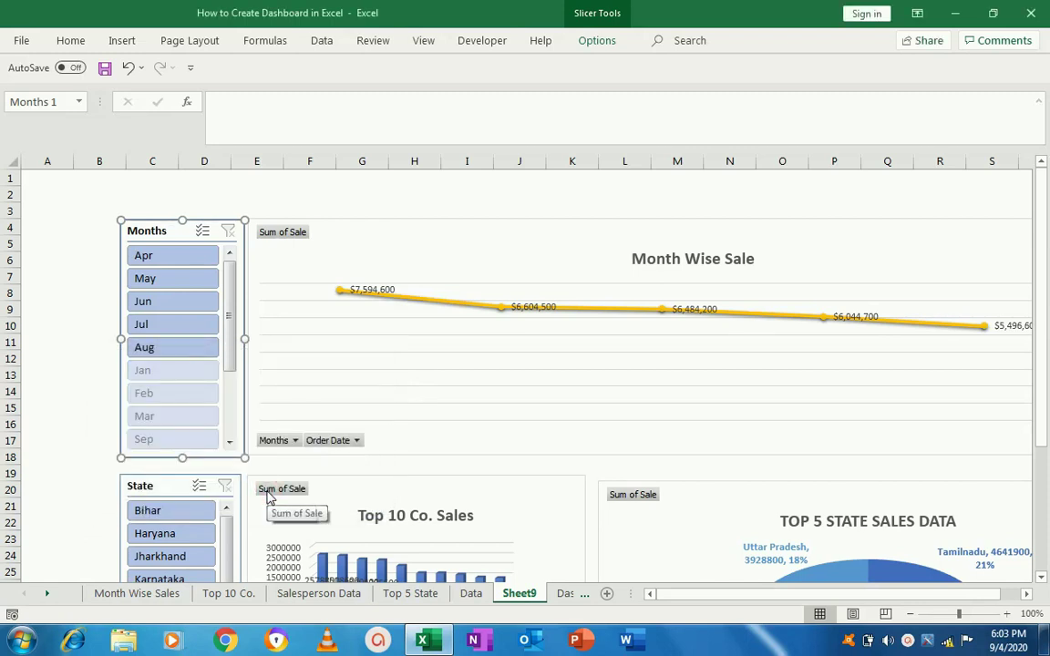
left_click_drag(1044, 301, 1038, 473)
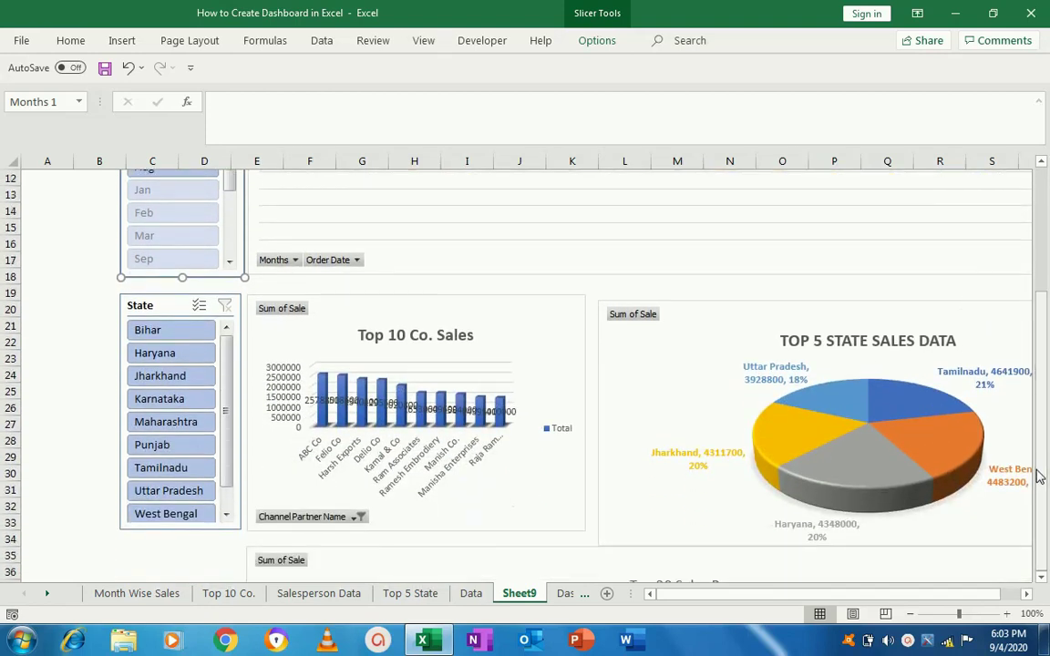
left_click(1042, 580)
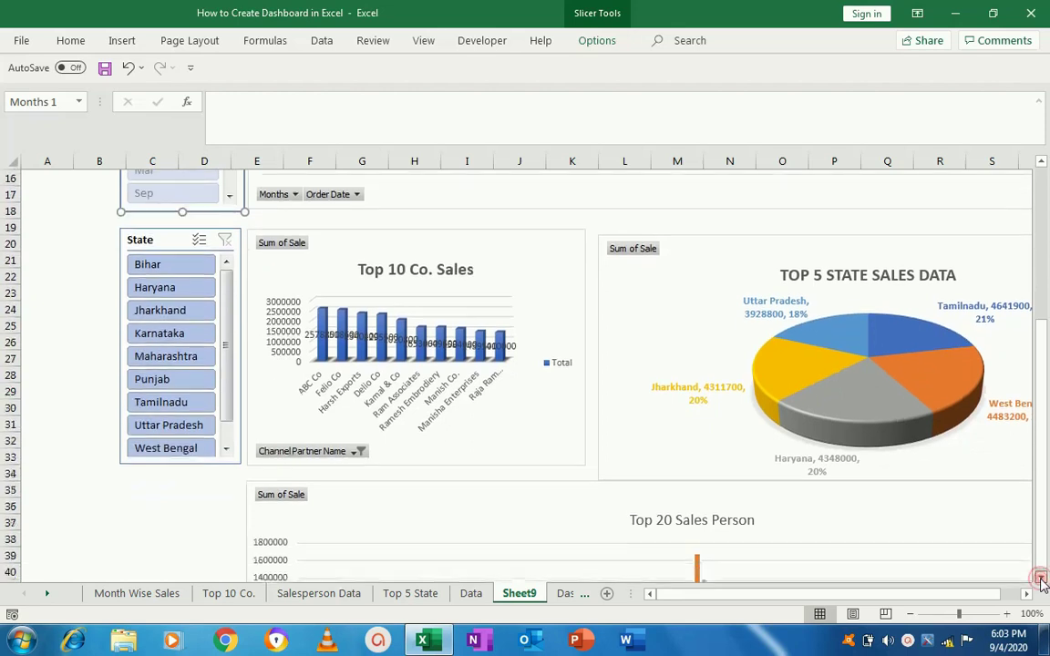
left_click_drag(1043, 519, 1047, 364)
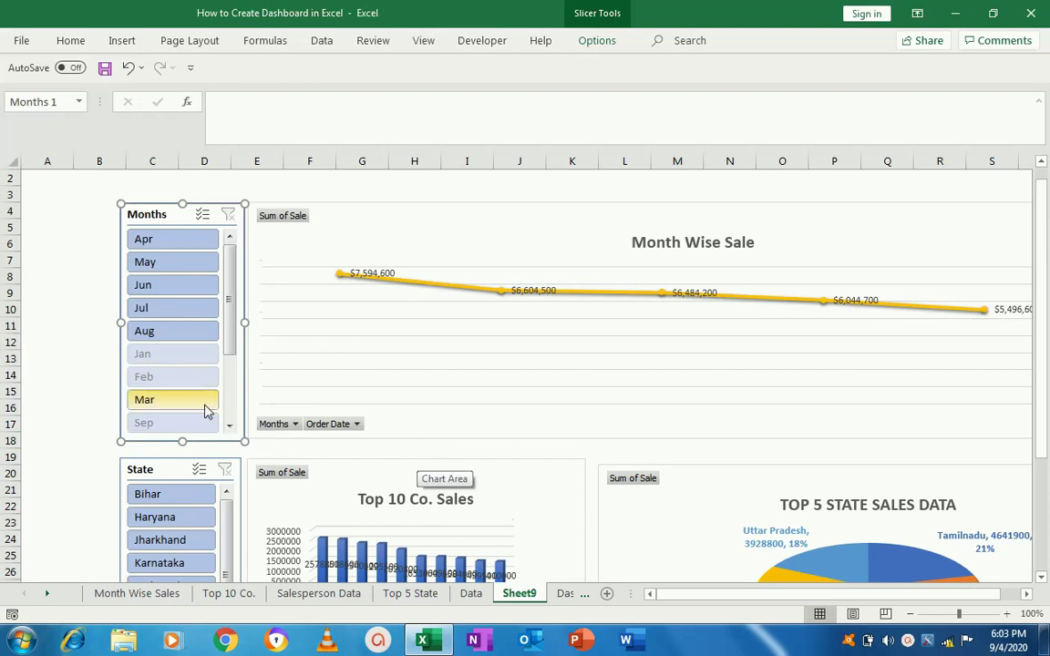
left_click(163, 246)
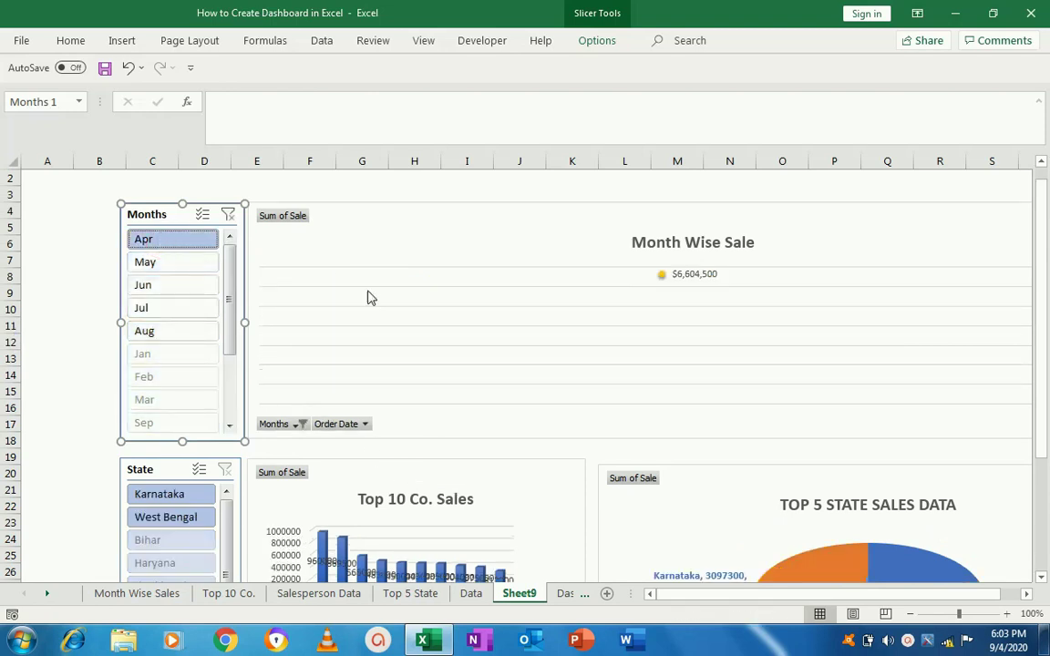
mouse_move(1047, 388)
left_mouse_down()
mouse_move(1036, 472)
mouse_move(1034, 401)
mouse_move(1026, 504)
mouse_move(1030, 579)
mouse_move(1042, 580)
left_mouse_up()
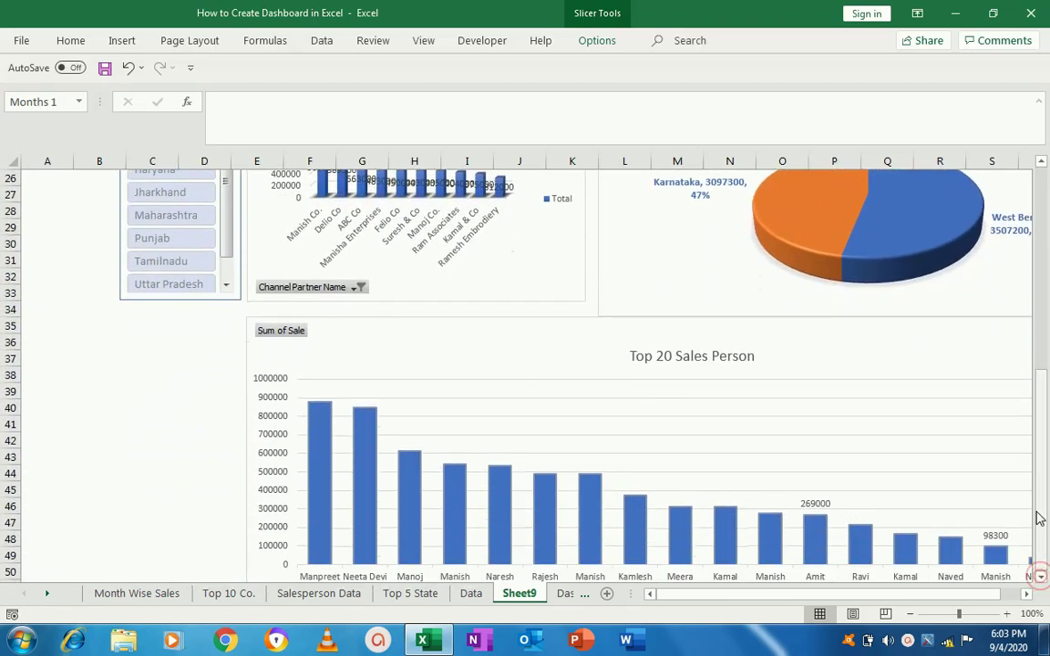
left_click_drag(1039, 516, 1041, 342)
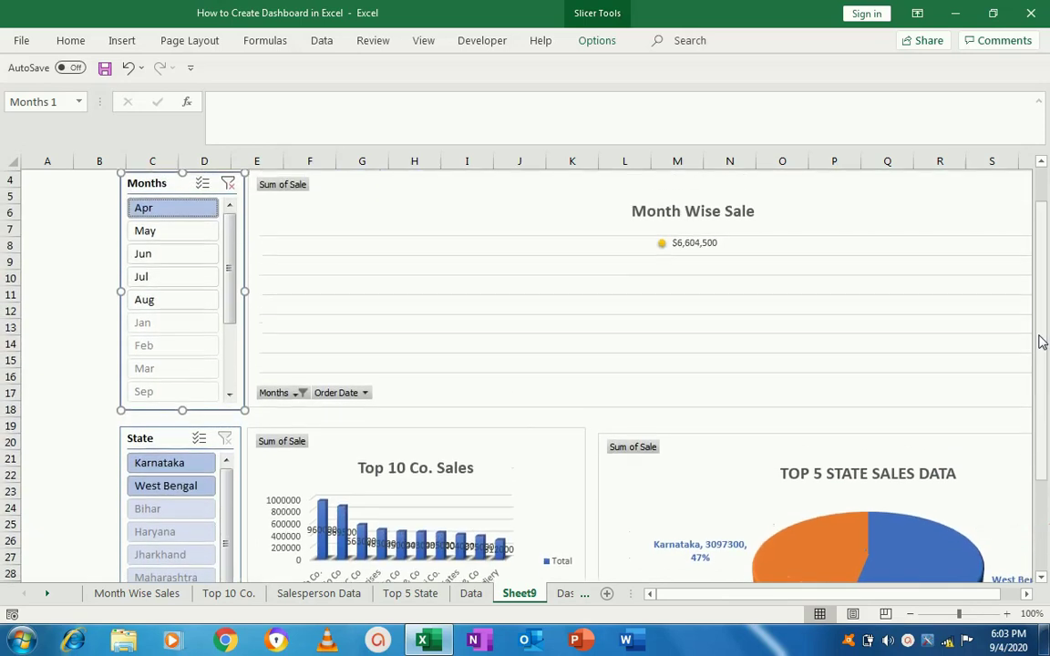
left_click(232, 186)
left_click(170, 329)
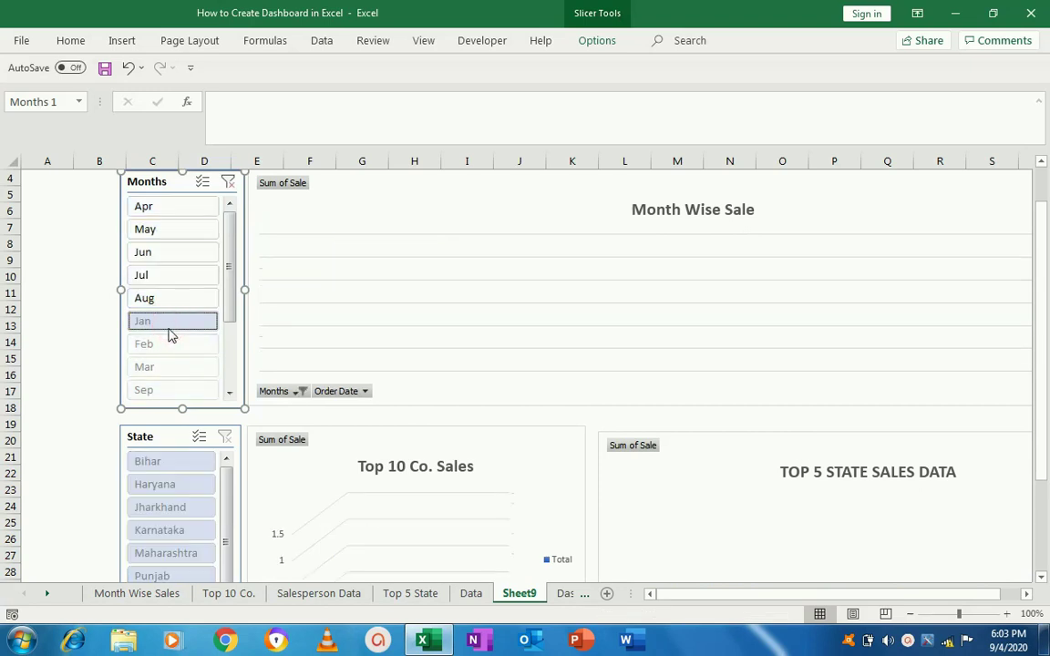
left_click_drag(1042, 405, 1036, 570)
left_click(1042, 580)
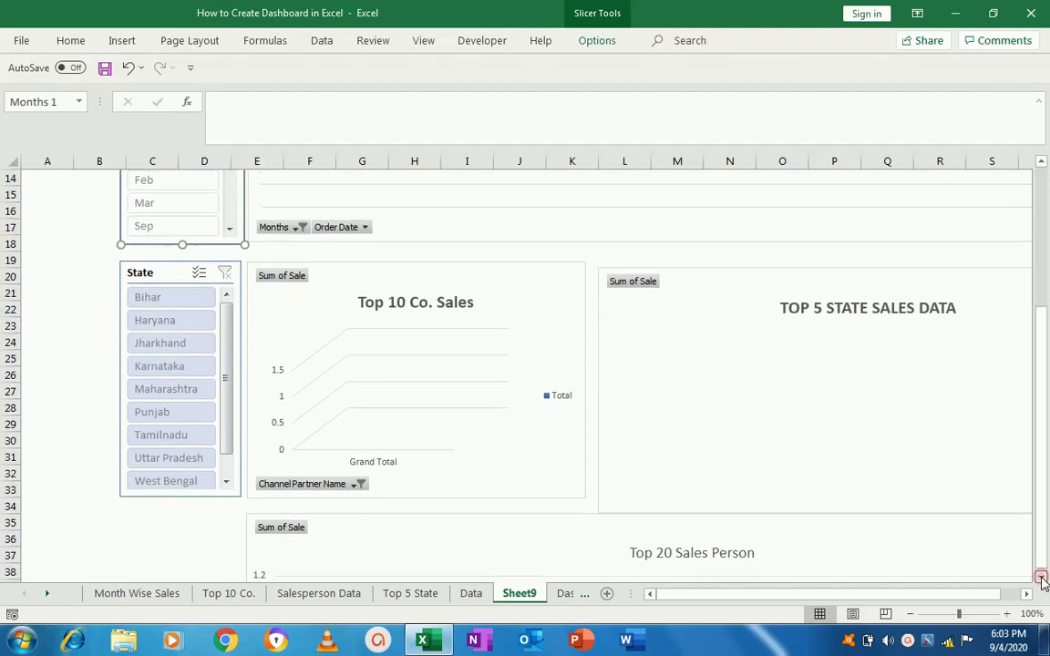
left_click_drag(1045, 529, 1046, 310)
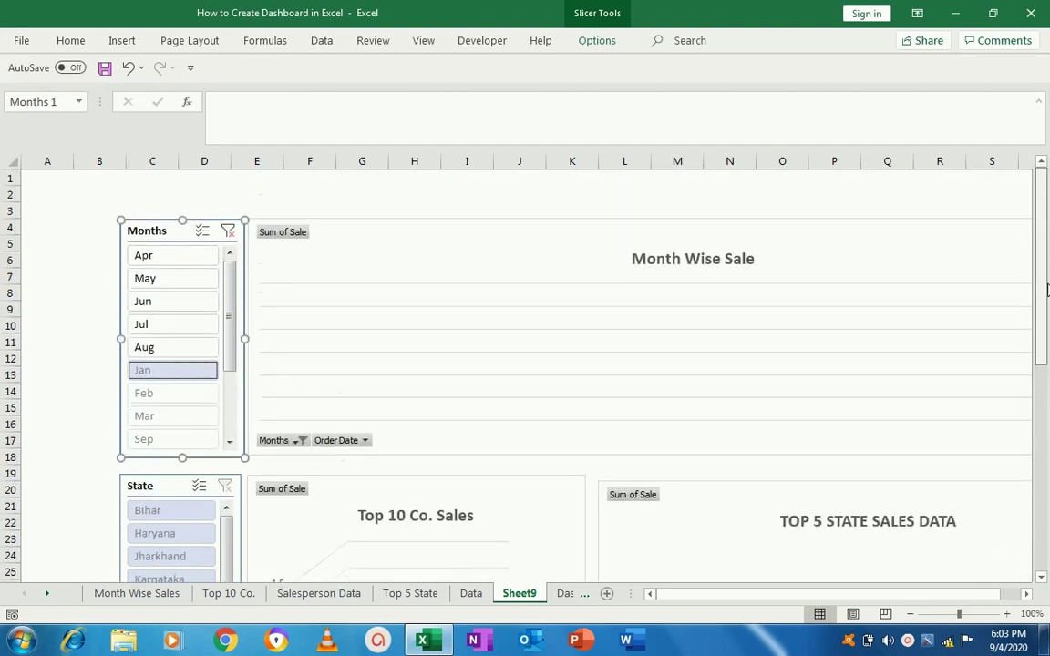
left_click(229, 231)
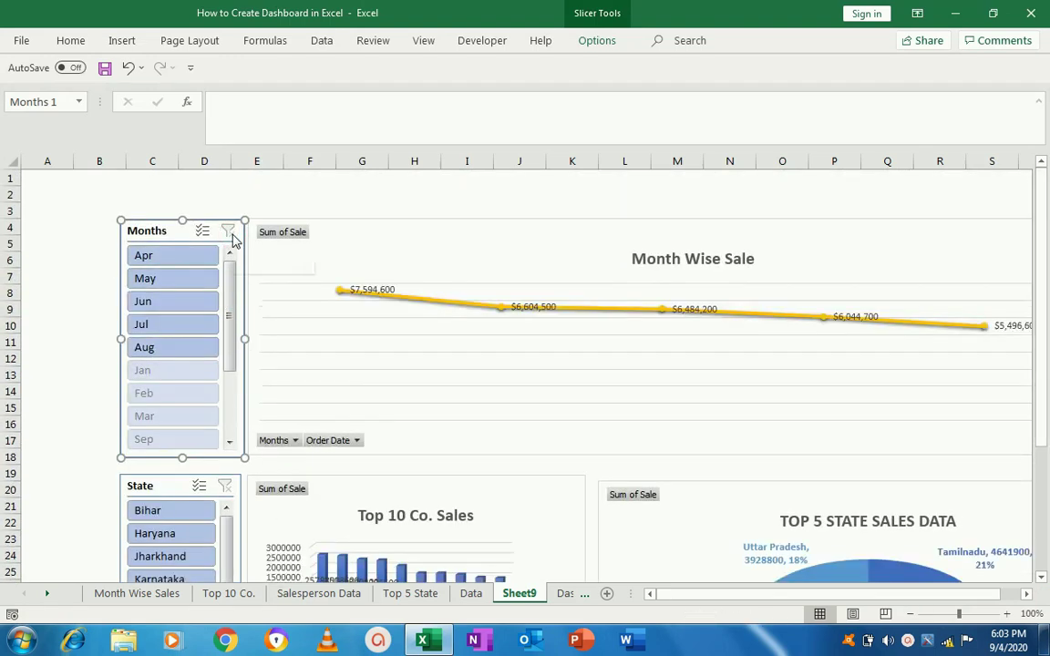
Step: Filter the State slicer to Bihar, compare with Haryana, then return to Bihar
left_click(178, 511)
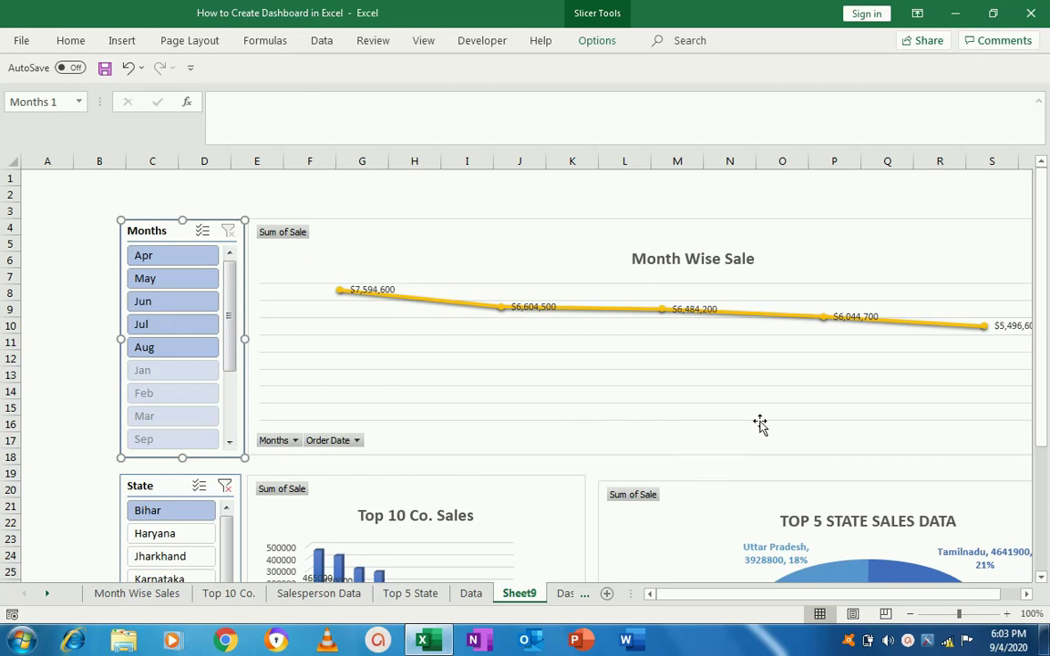
left_click_drag(1044, 327, 1032, 485)
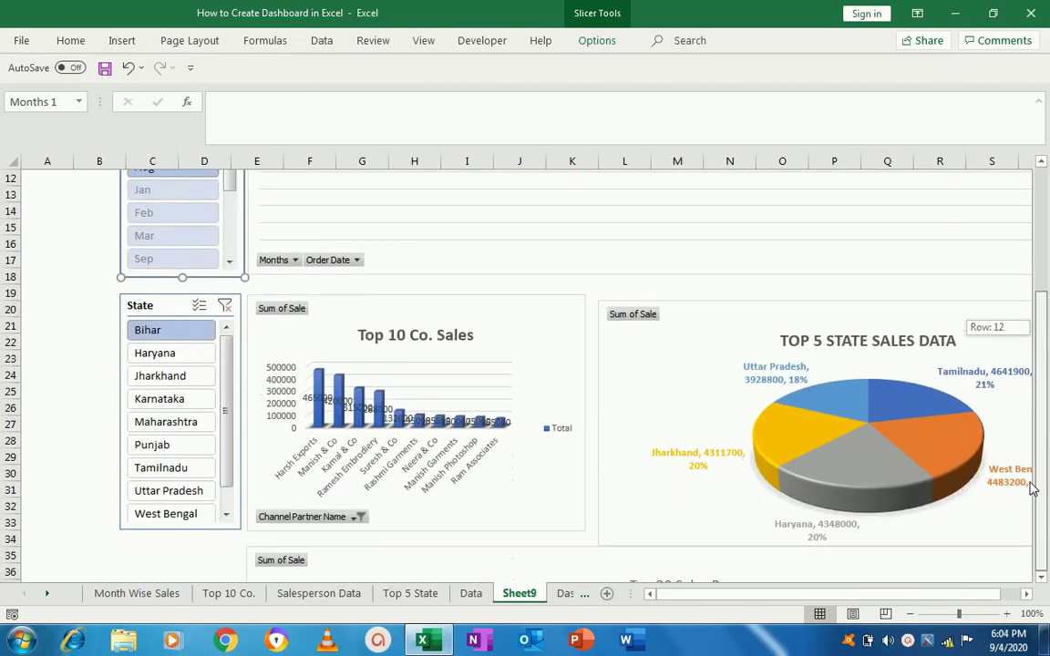
left_click_drag(1034, 483, 1044, 353)
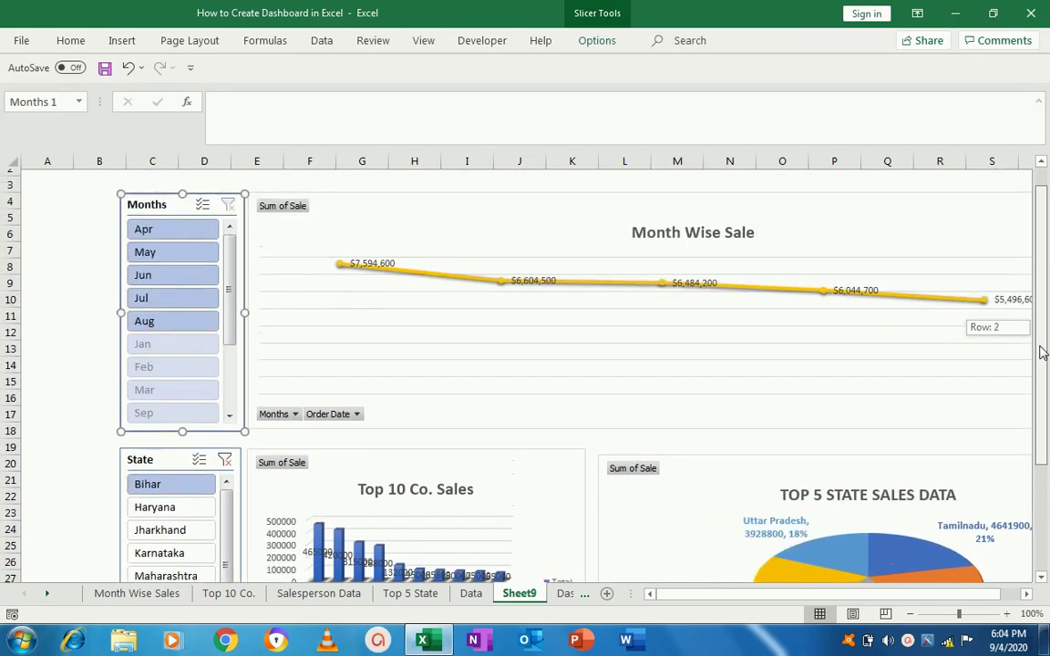
left_click_drag(1043, 353, 1038, 347)
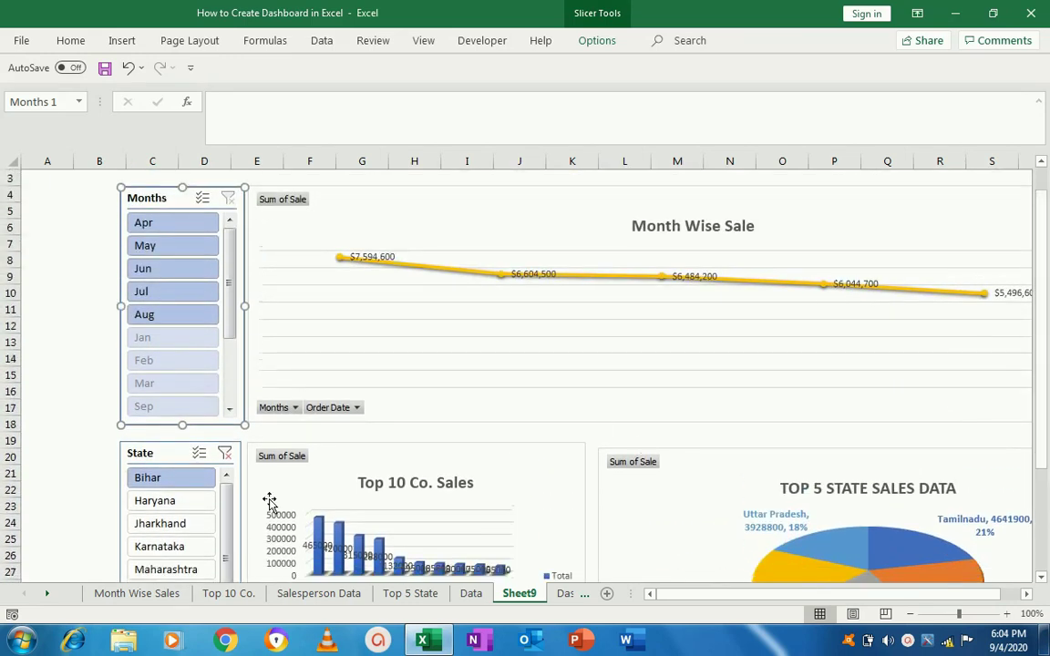
left_click(160, 509)
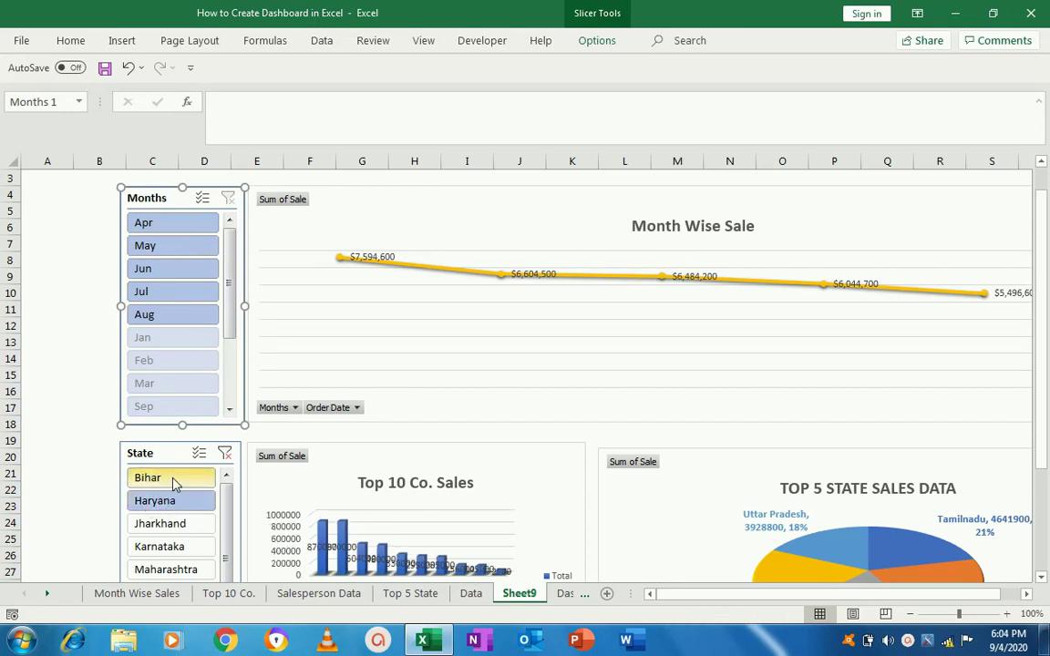
left_click(173, 482)
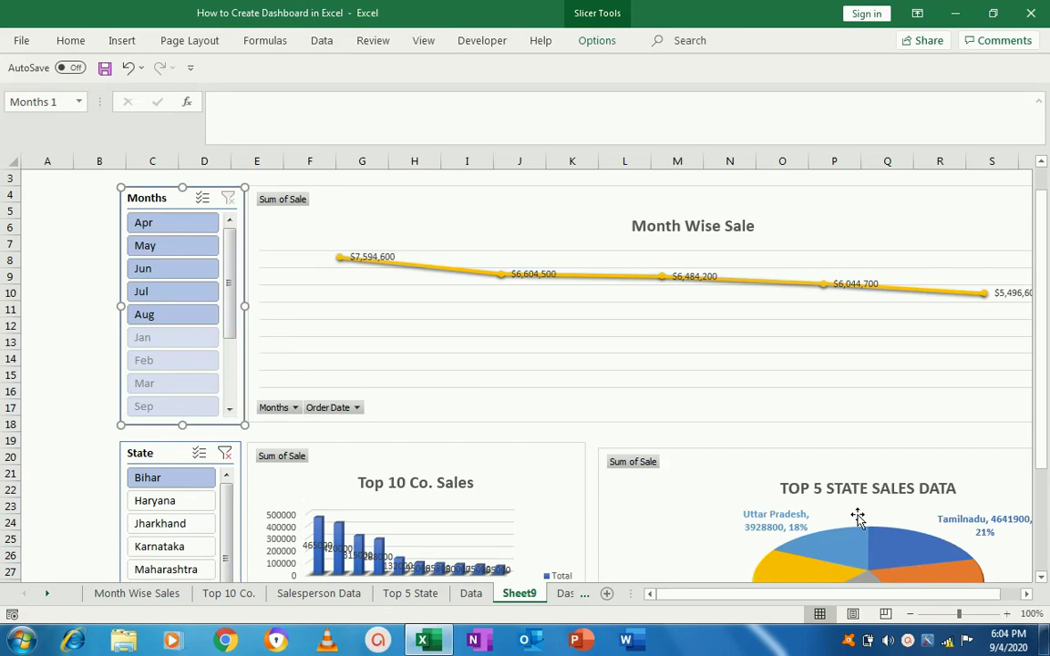
Step: Add PivotTable8 (Top 5 State) to the State slicer's report connections
right_click(168, 510)
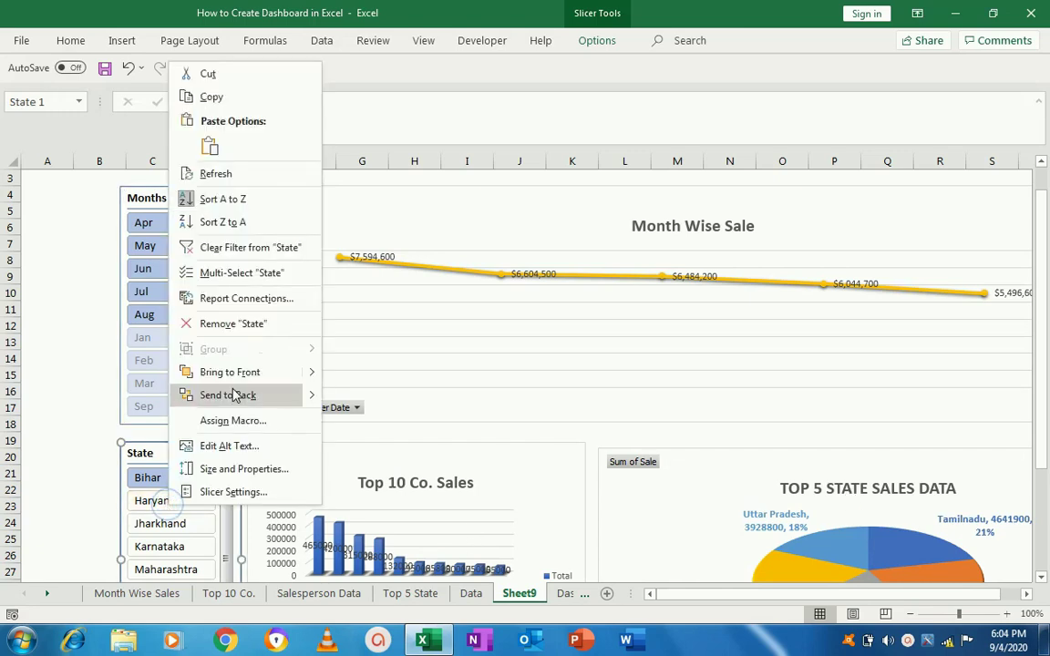
left_click(274, 306)
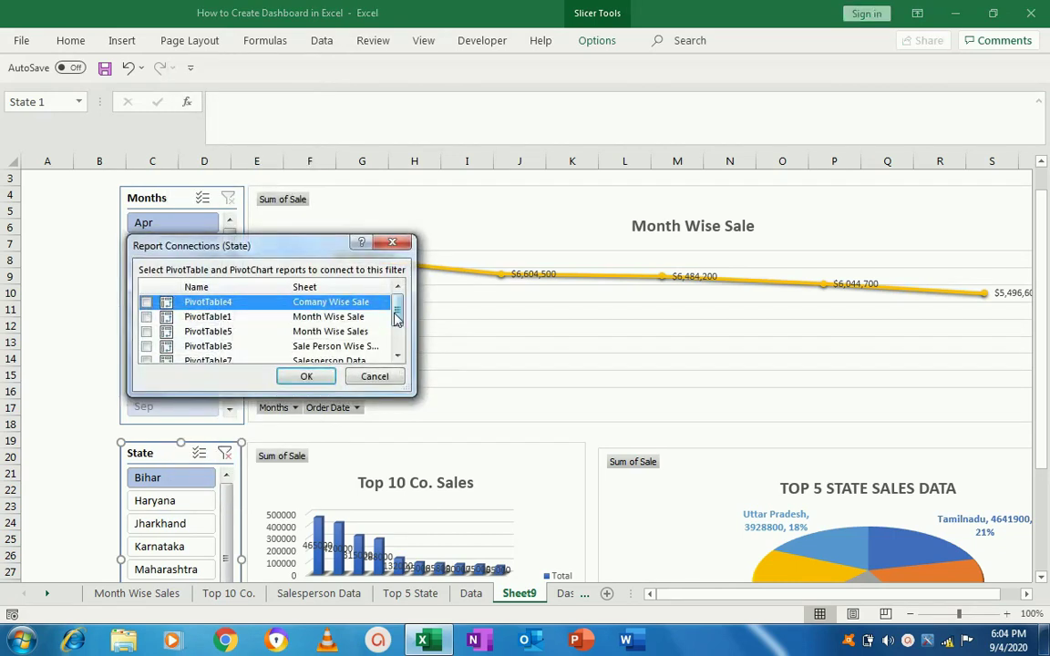
left_click_drag(397, 316, 396, 344)
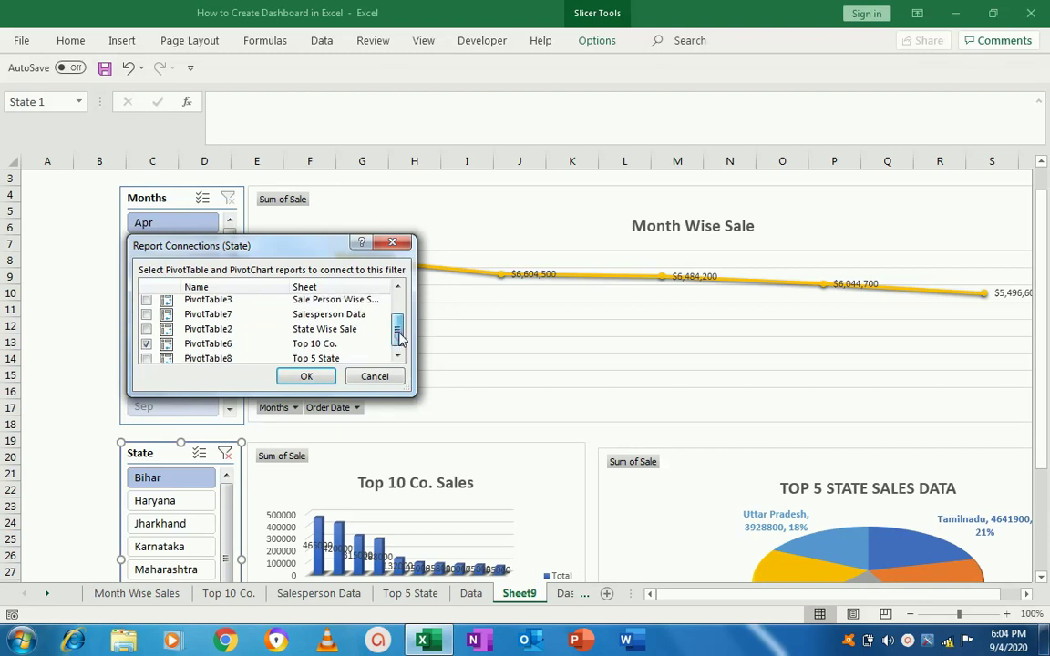
left_click(147, 357)
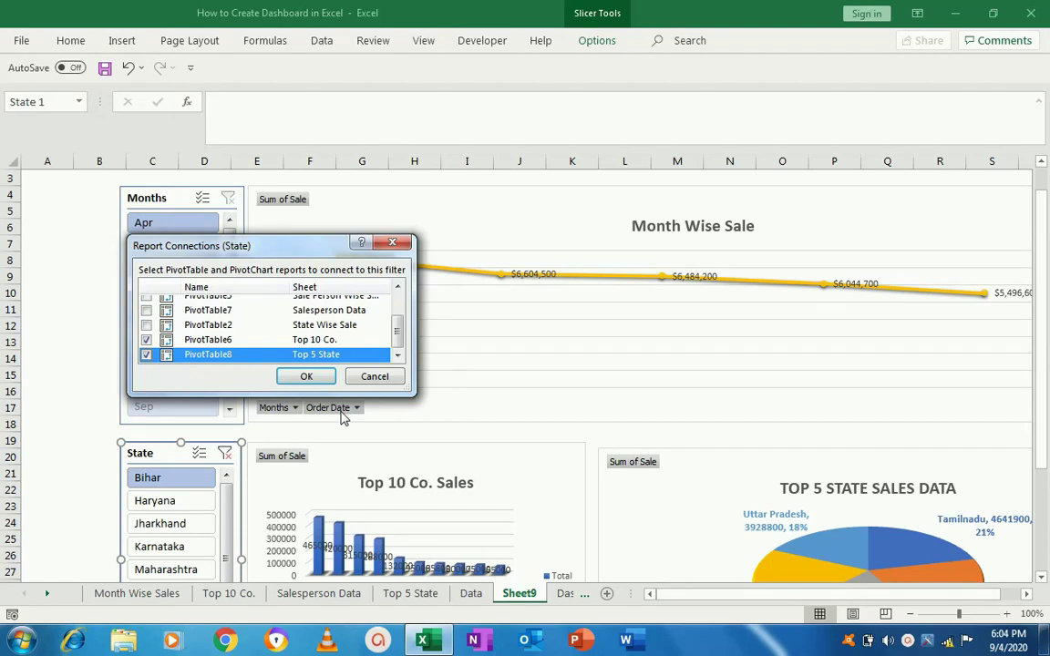
scroll(398, 334, "up", 2)
scroll(398, 314, "up", 1)
scroll(398, 342, "down", 3)
left_click(322, 382)
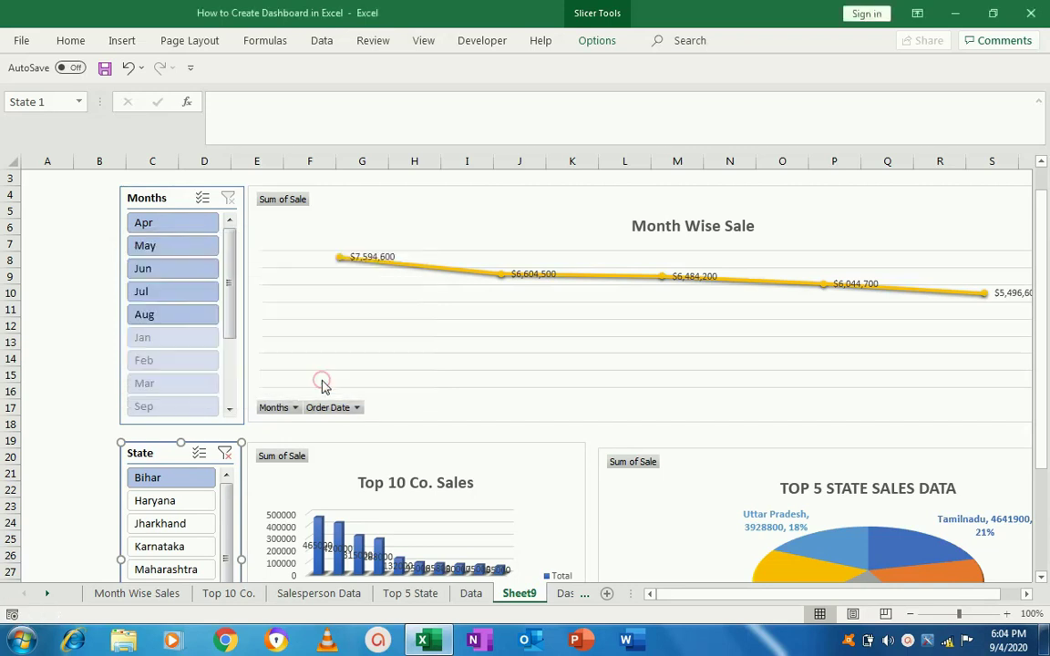
Step: Filter the charts to Haryana, review them, then clear the State filter
left_click(181, 503)
left_click_drag(1040, 447, 1034, 553)
mouse_move(1040, 492)
left_mouse_down()
mouse_move(1046, 353)
mouse_move(1044, 522)
left_mouse_up()
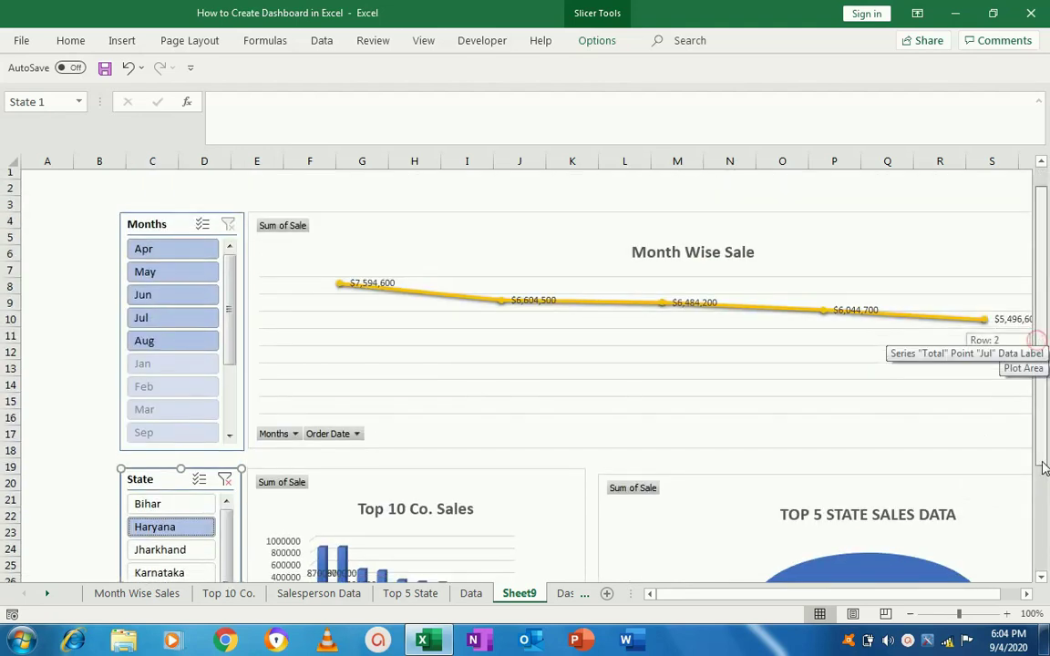
left_click(1039, 578)
left_click_drag(1039, 584, 1045, 340)
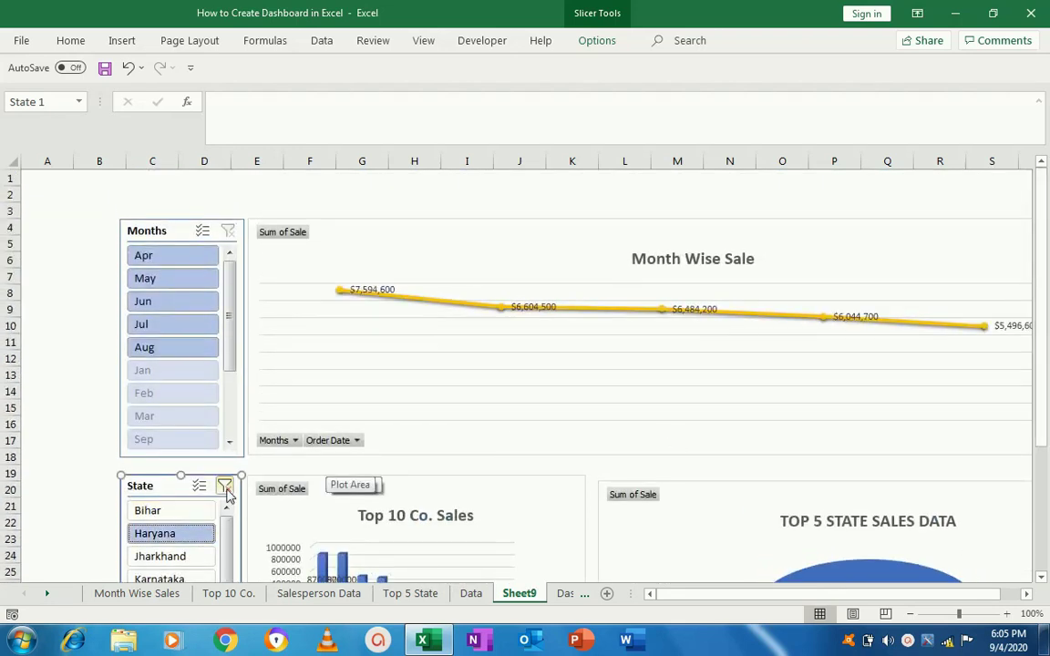
left_click(225, 489)
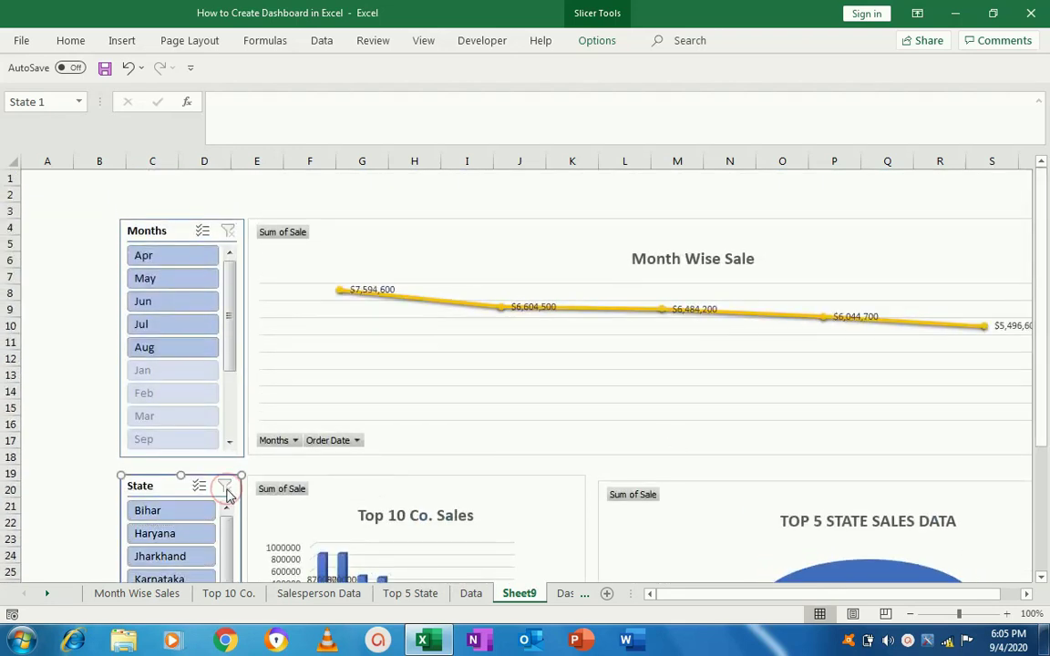
Step: Filter the charts to Jun, review them, then clear the Months filter
left_click(159, 308)
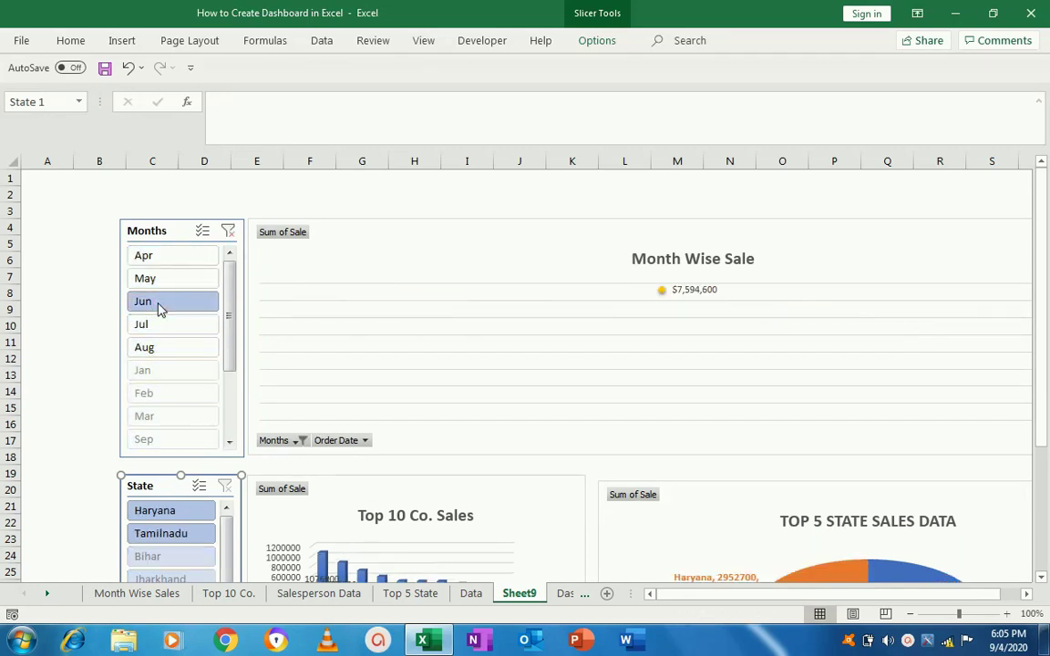
left_click_drag(1042, 374, 1037, 563)
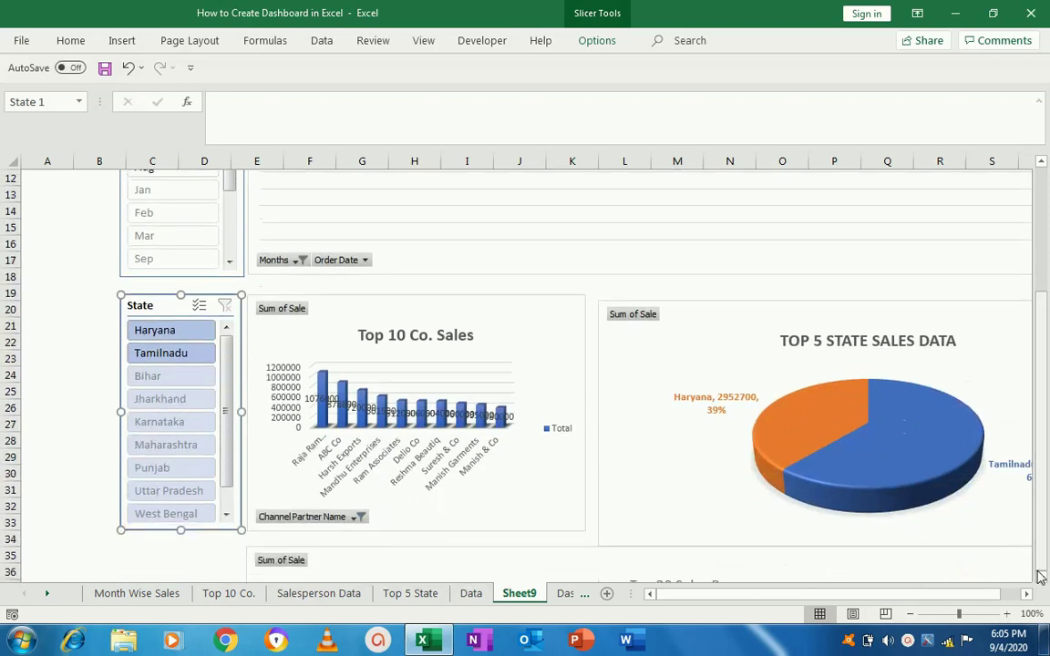
left_click(1041, 579)
left_click(1041, 579)
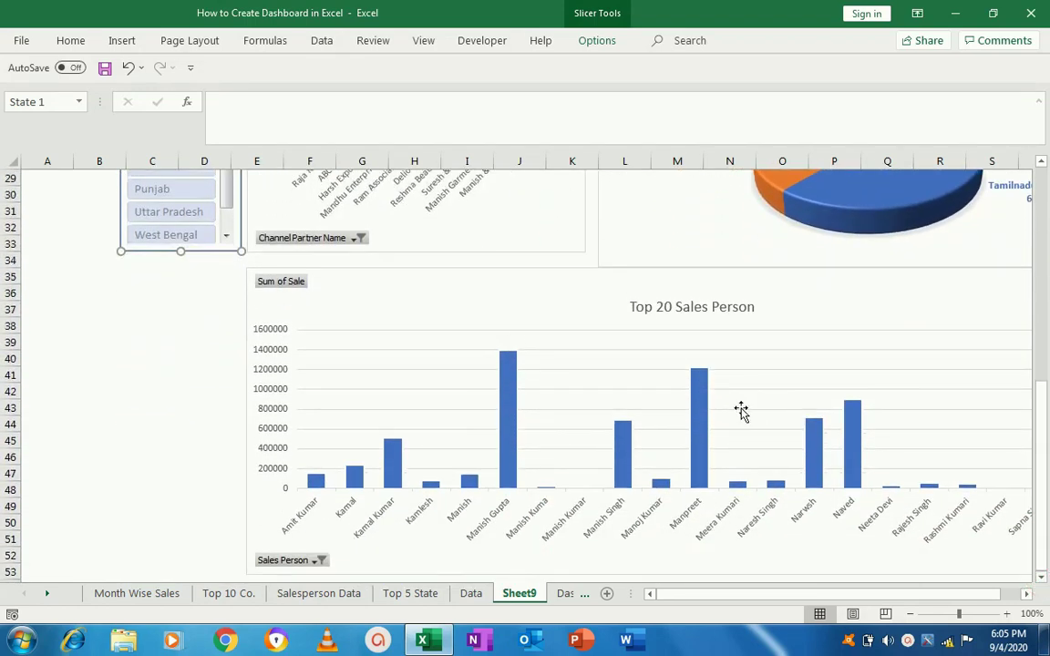
left_click_drag(1041, 465, 798, 317)
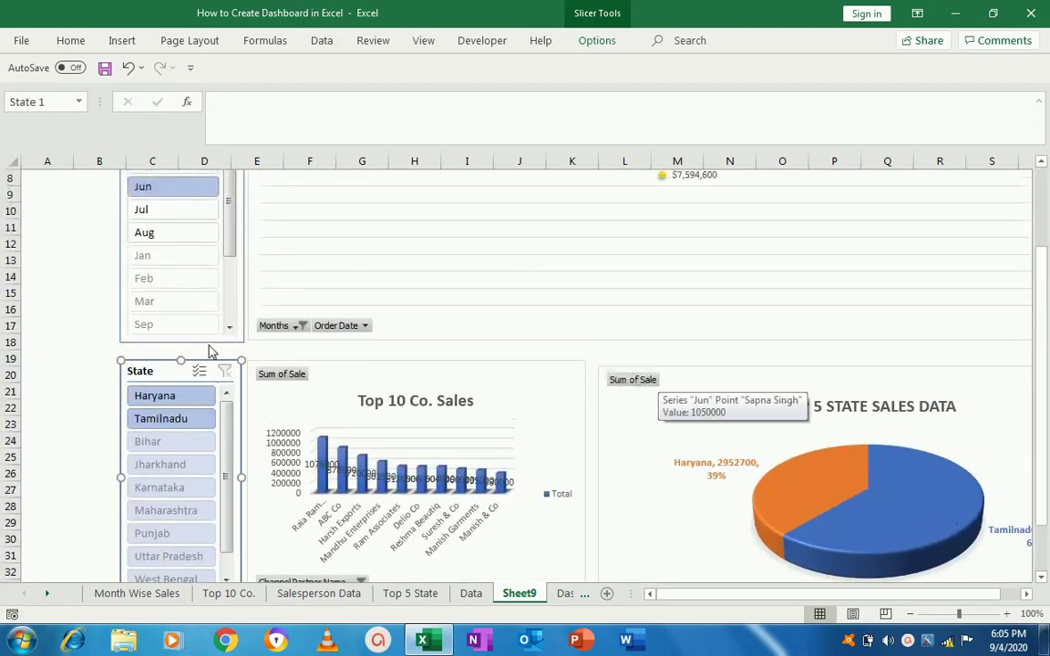
left_click_drag(1042, 445, 721, 251)
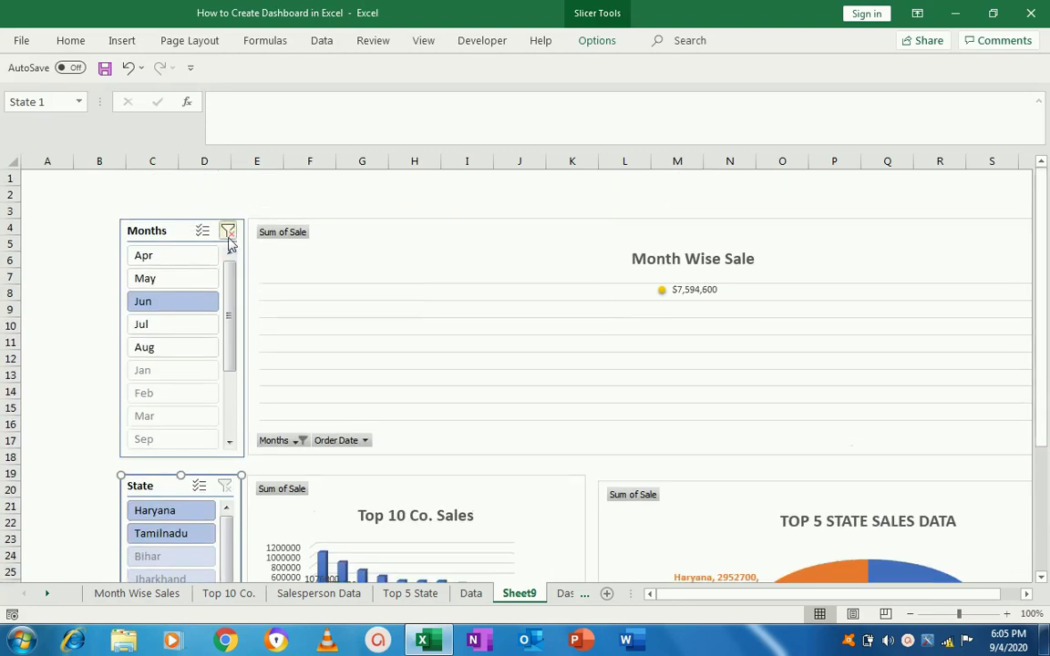
left_click(228, 237)
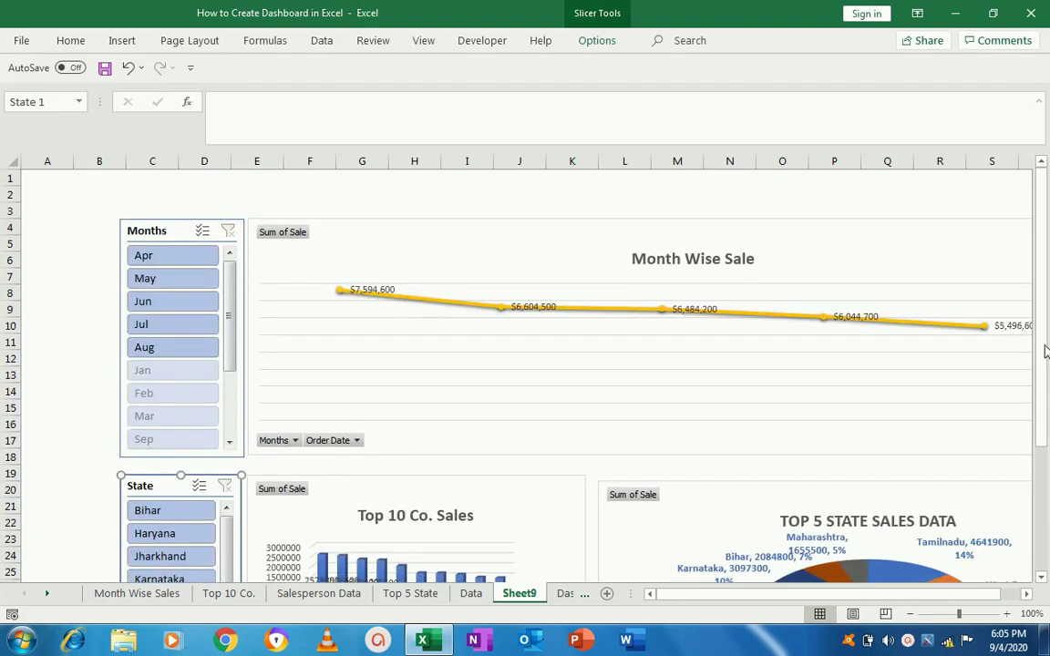
Step: Insert a Sales Person slicer for the Top 20 Sales Person chart
left_click_drag(1045, 375, 1044, 570)
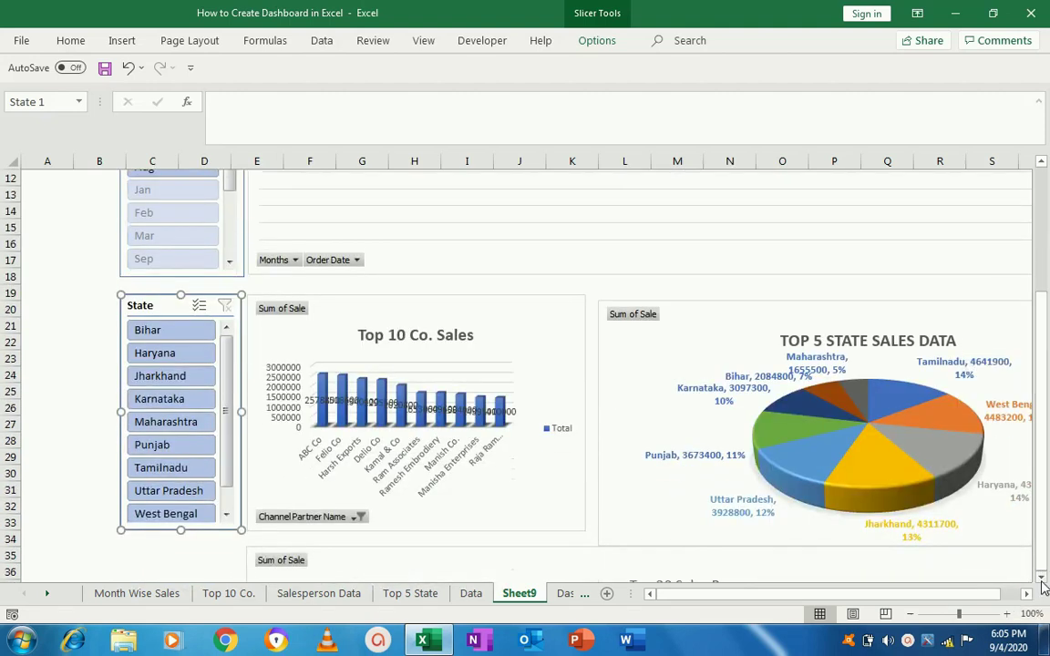
left_click(1041, 578)
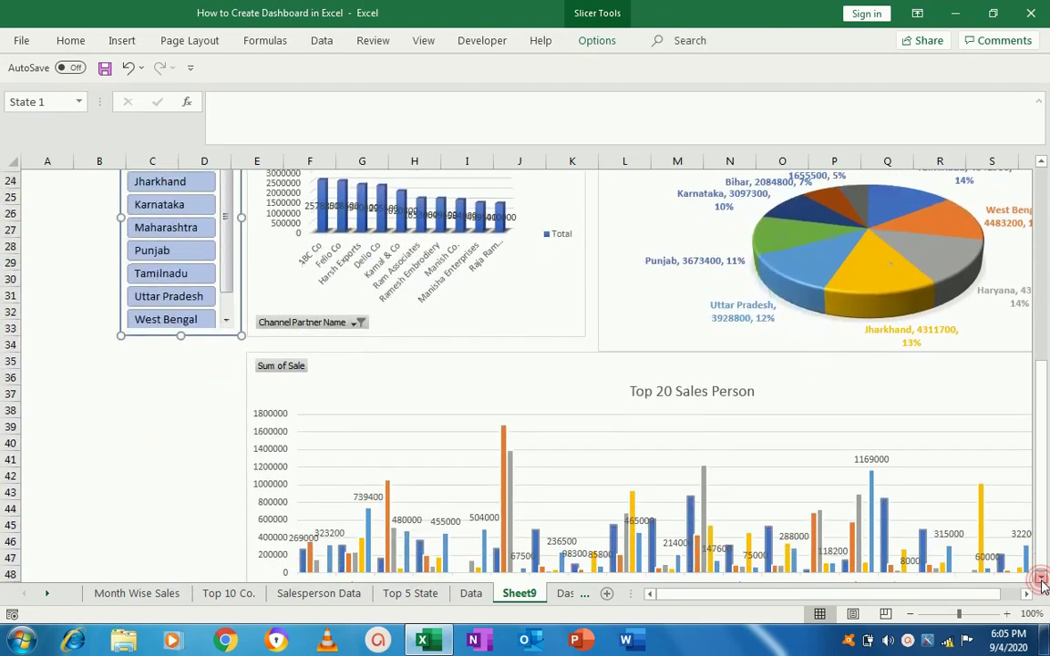
left_click(398, 354)
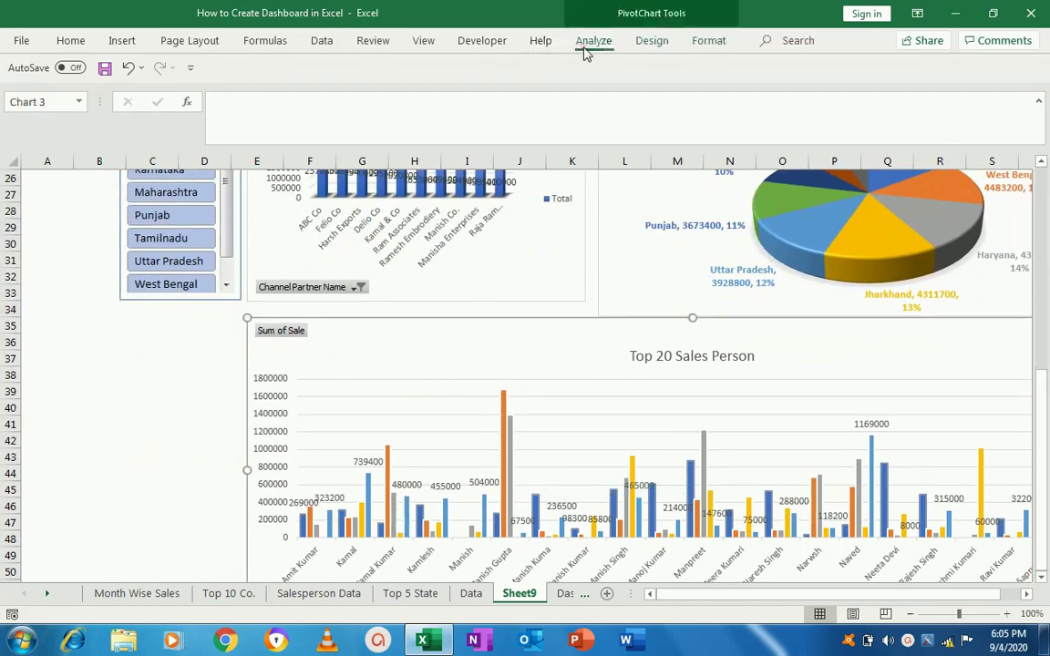
left_click(587, 46)
left_click(349, 97)
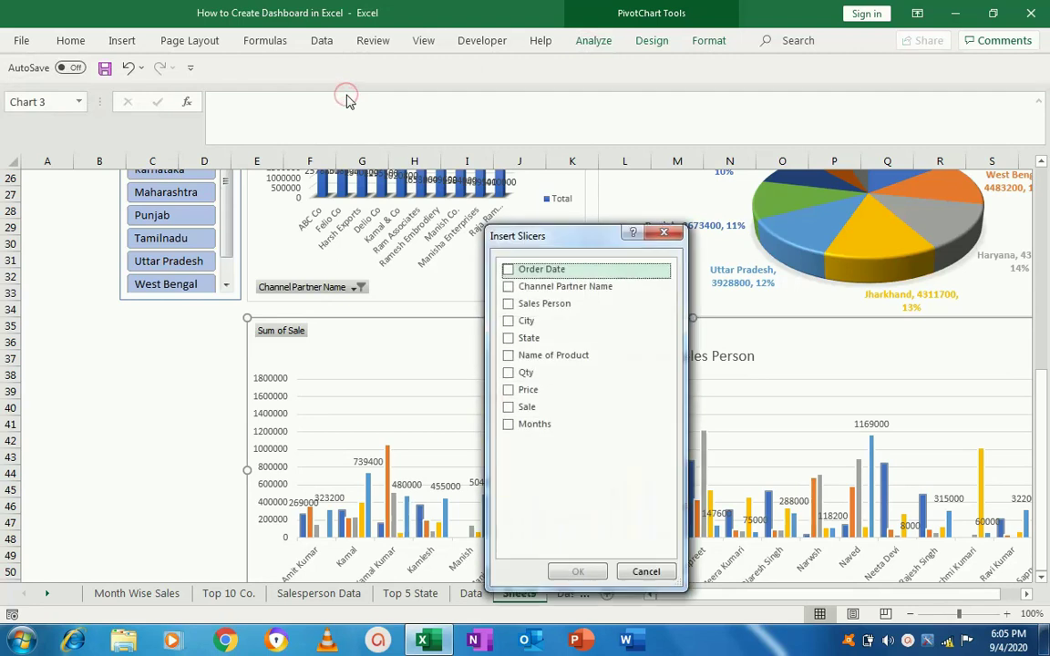
left_click(508, 303)
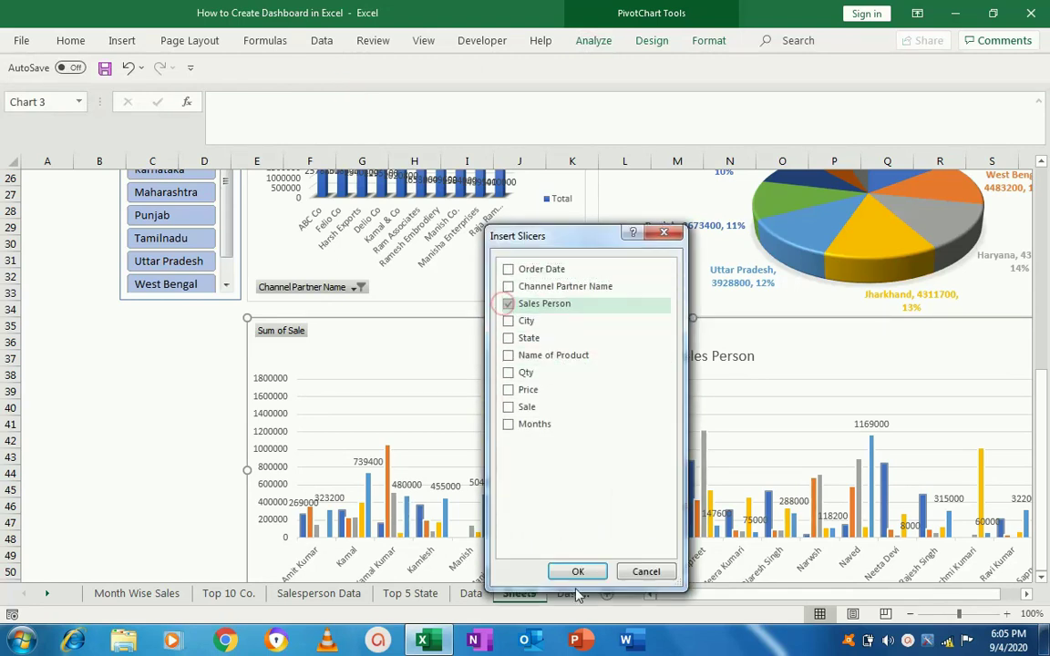
left_click(578, 571)
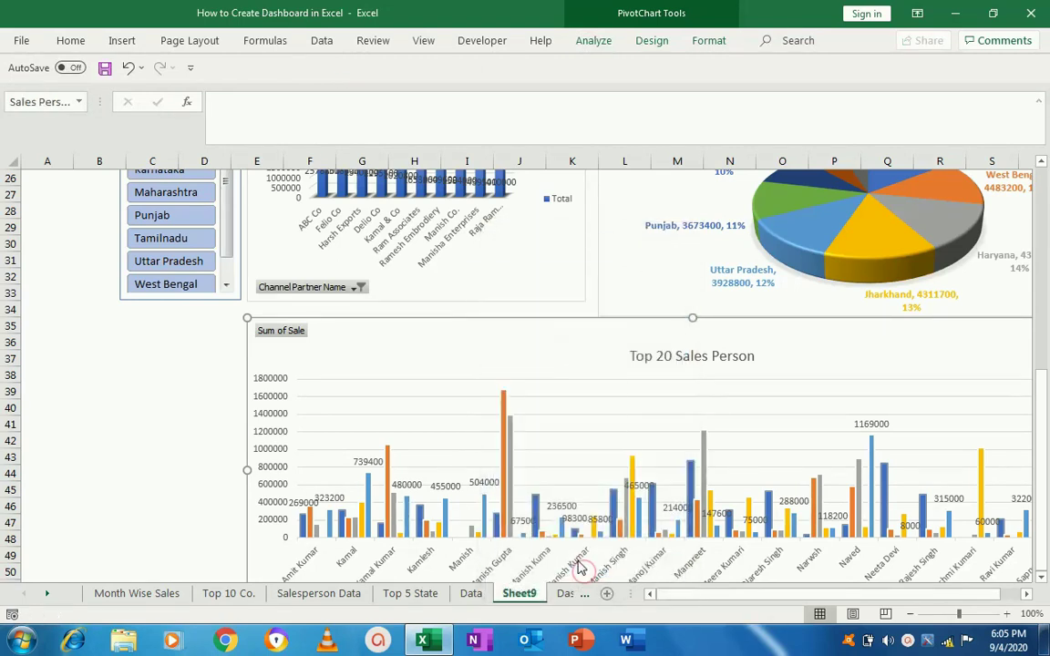
Step: Move the Sales Person slicer below the State slicer and narrow it to match
left_click_drag(534, 285, 160, 330)
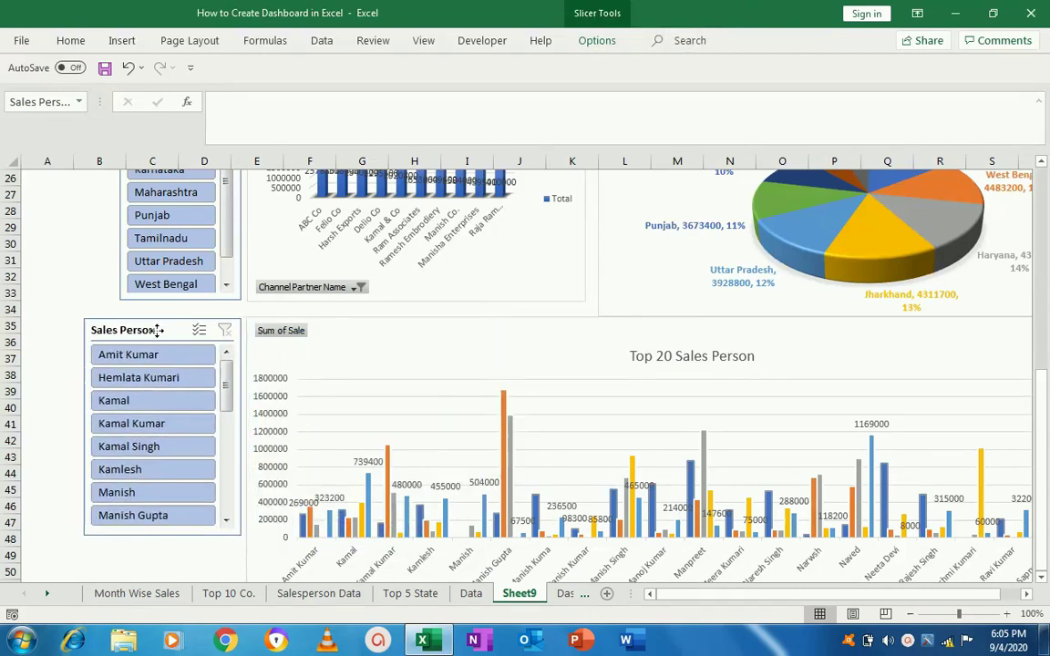
left_click_drag(160, 330, 158, 328)
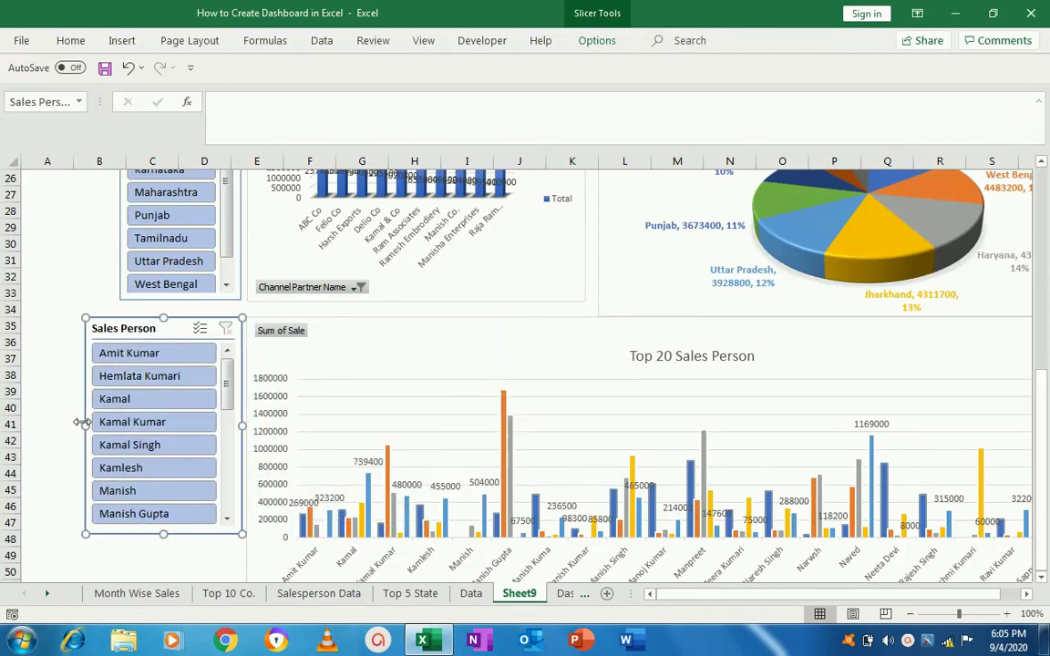
left_click_drag(82, 425, 121, 421)
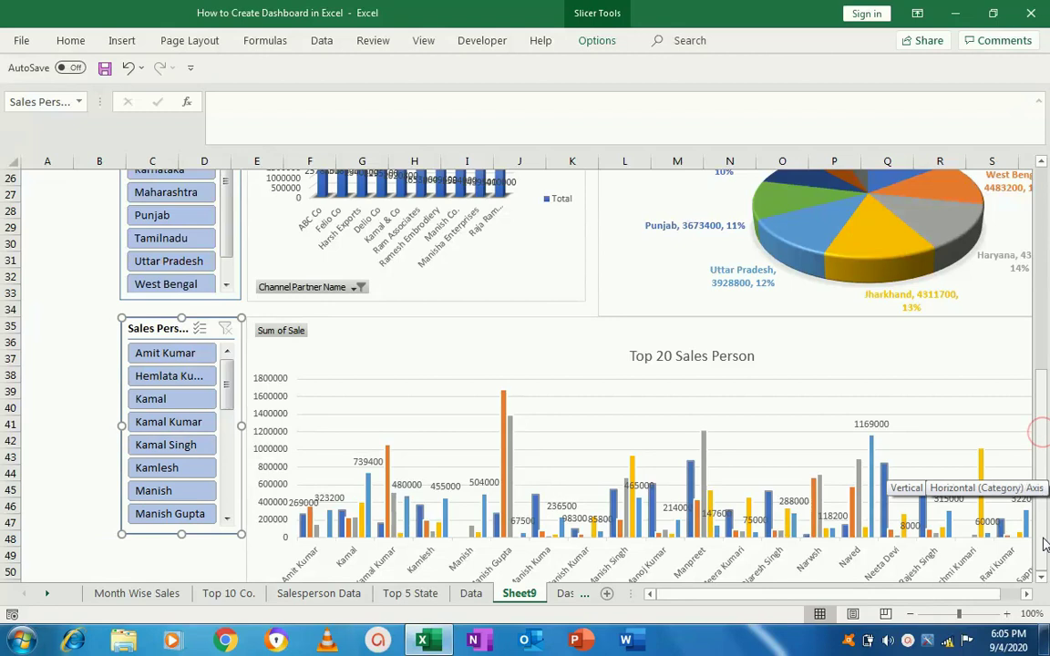
left_click(1042, 579)
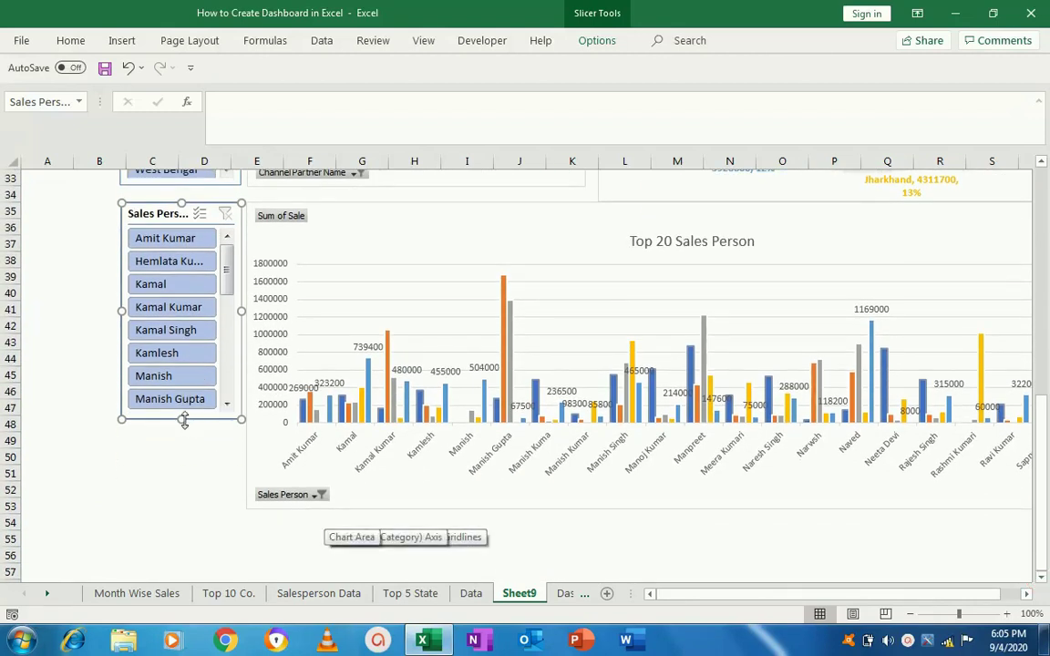
Step: Lengthen the Sales Person slicer, confirm its report connections, and filter to one salesperson
left_click_drag(183, 420, 182, 506)
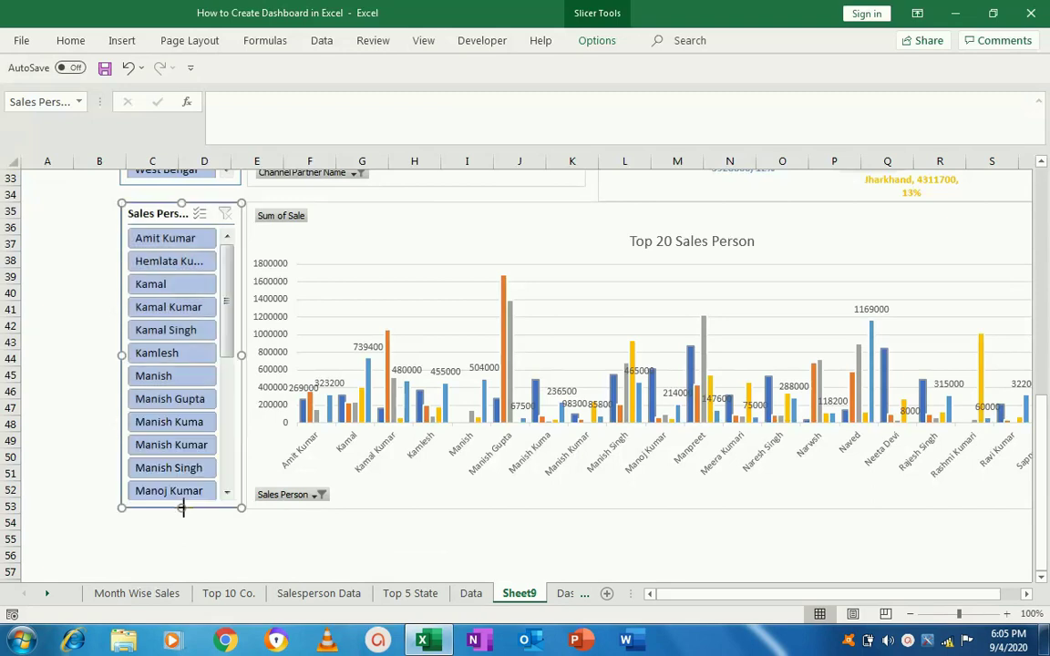
right_click(154, 309)
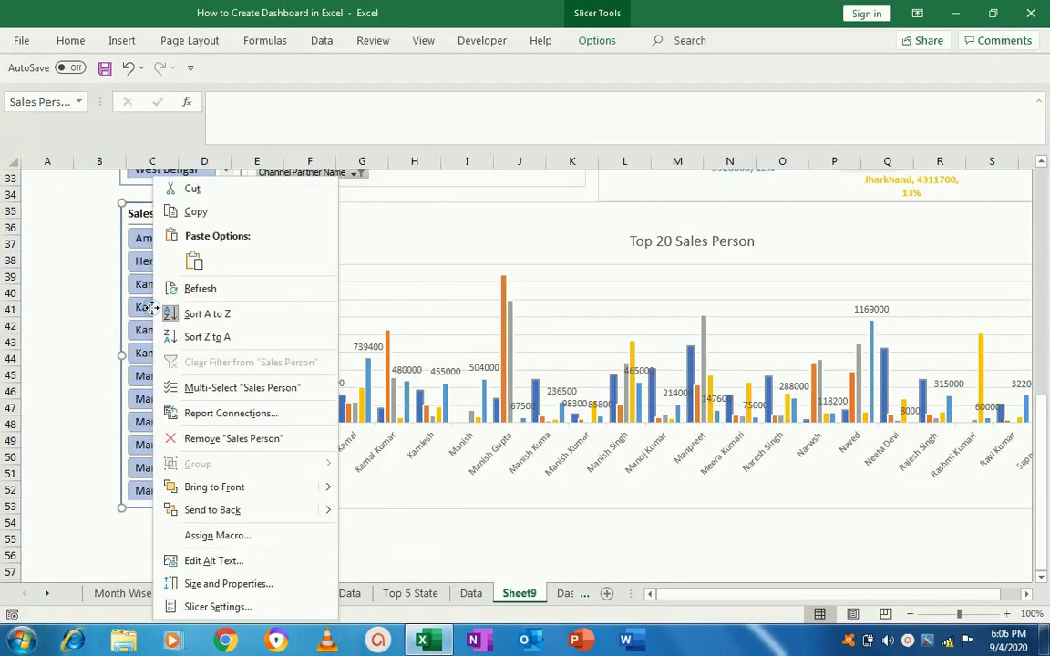
left_click(209, 415)
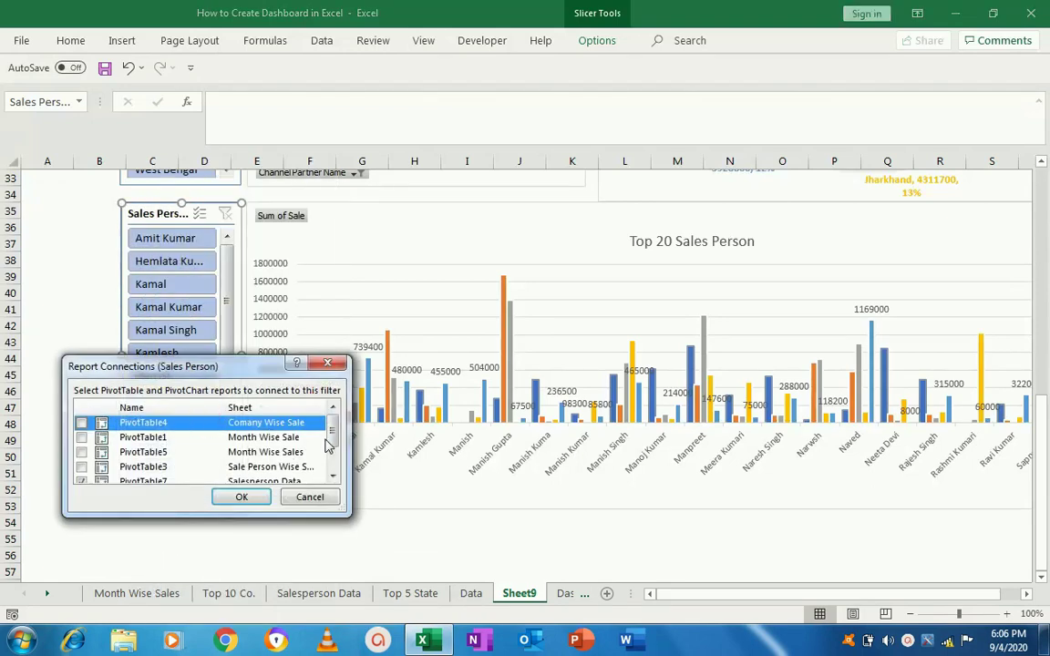
left_click_drag(330, 444, 330, 472)
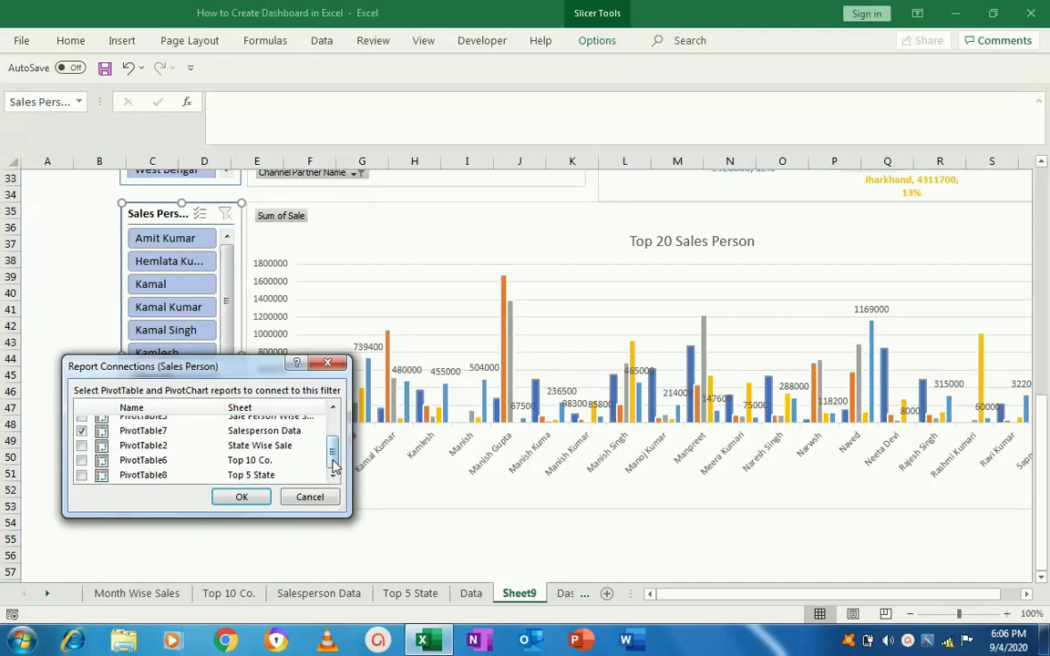
left_click_drag(333, 465, 334, 462)
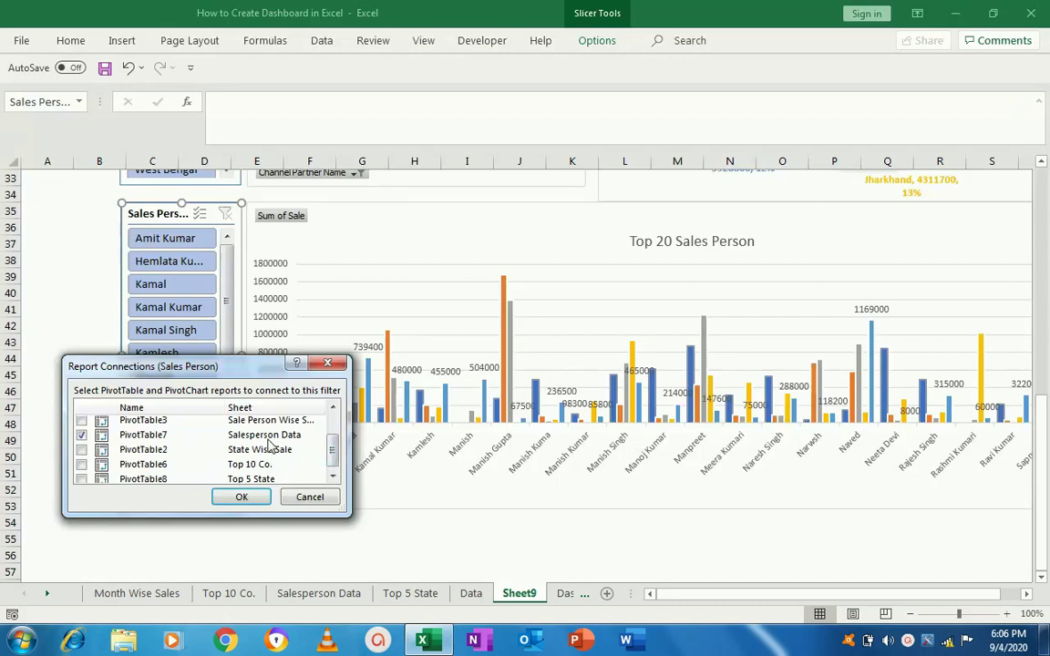
left_click(244, 498)
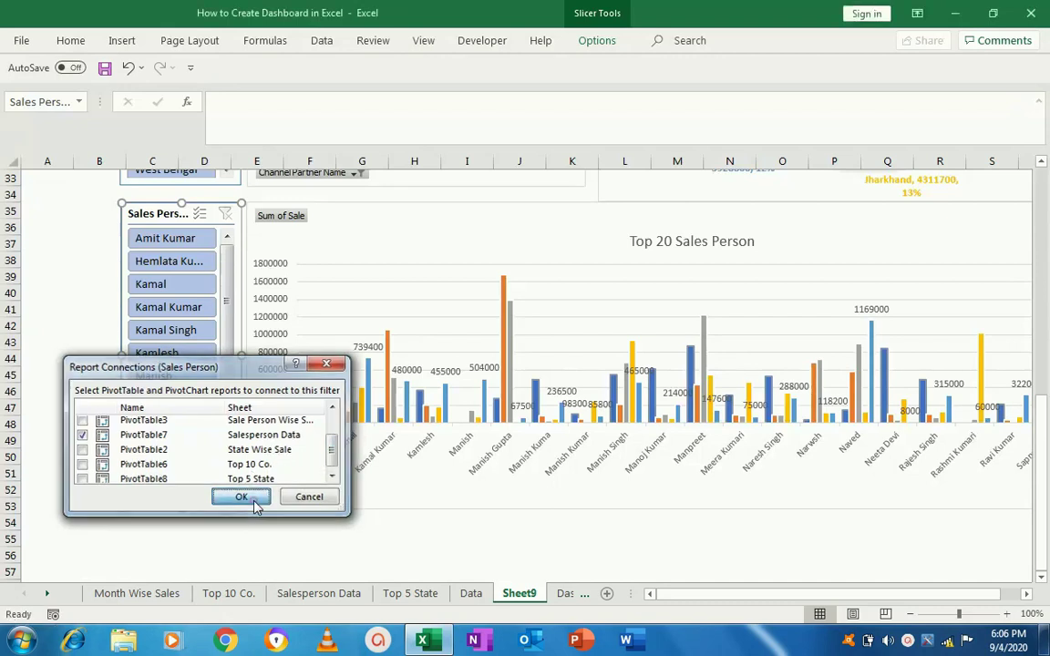
left_click(160, 263)
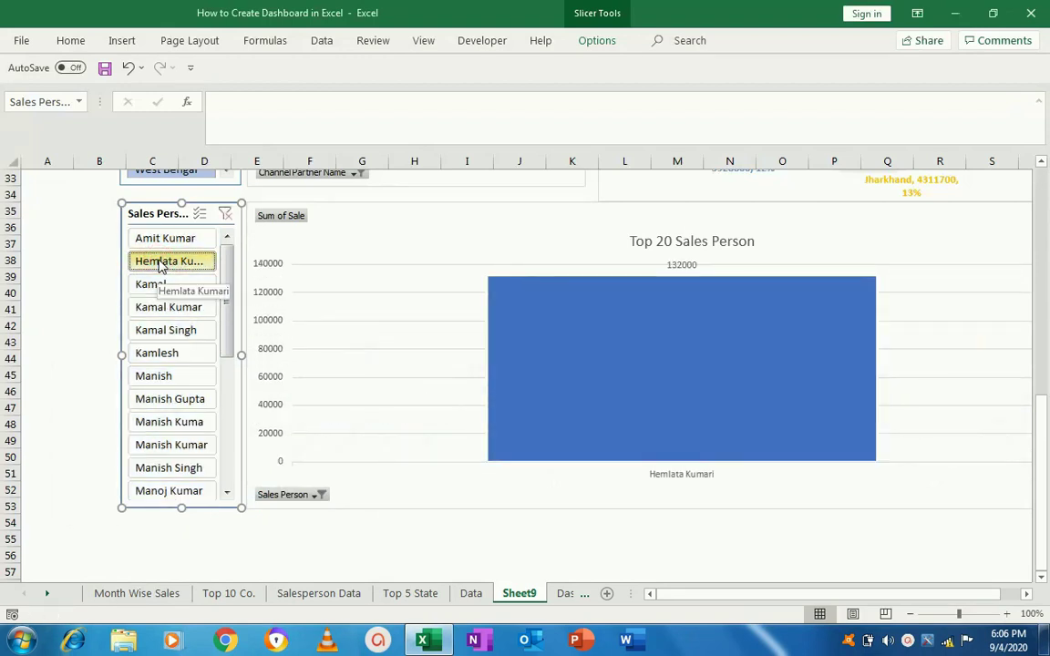
Step: Filter the sales person chart to Kamal, then clear the Sales Person filter
left_click(155, 287)
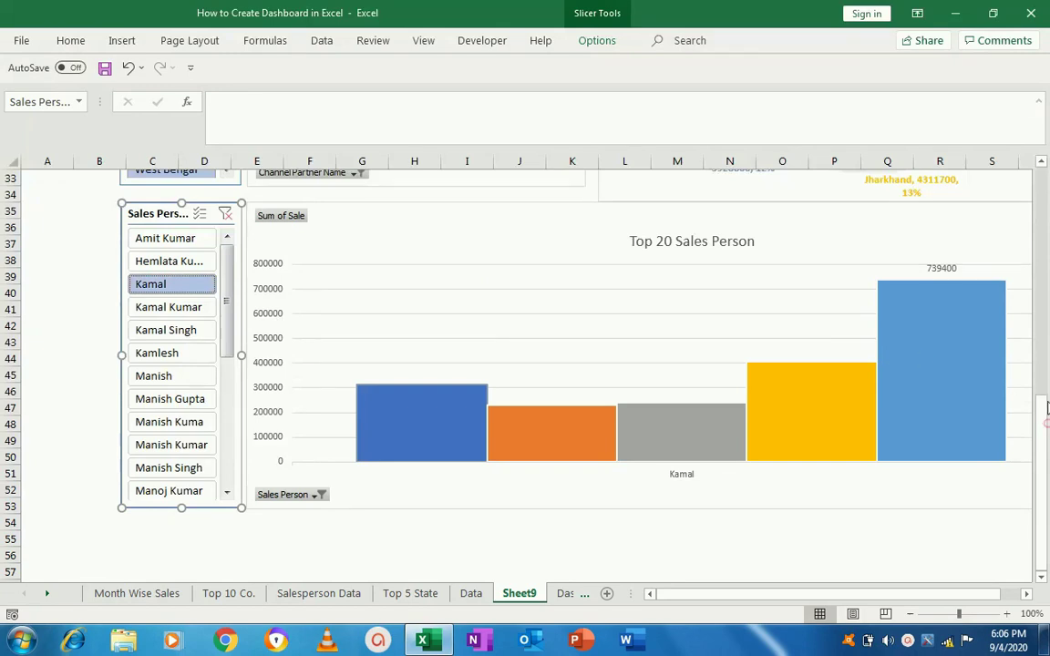
mouse_move(1043, 466)
left_mouse_down()
mouse_move(1044, 356)
mouse_move(1045, 383)
left_mouse_up()
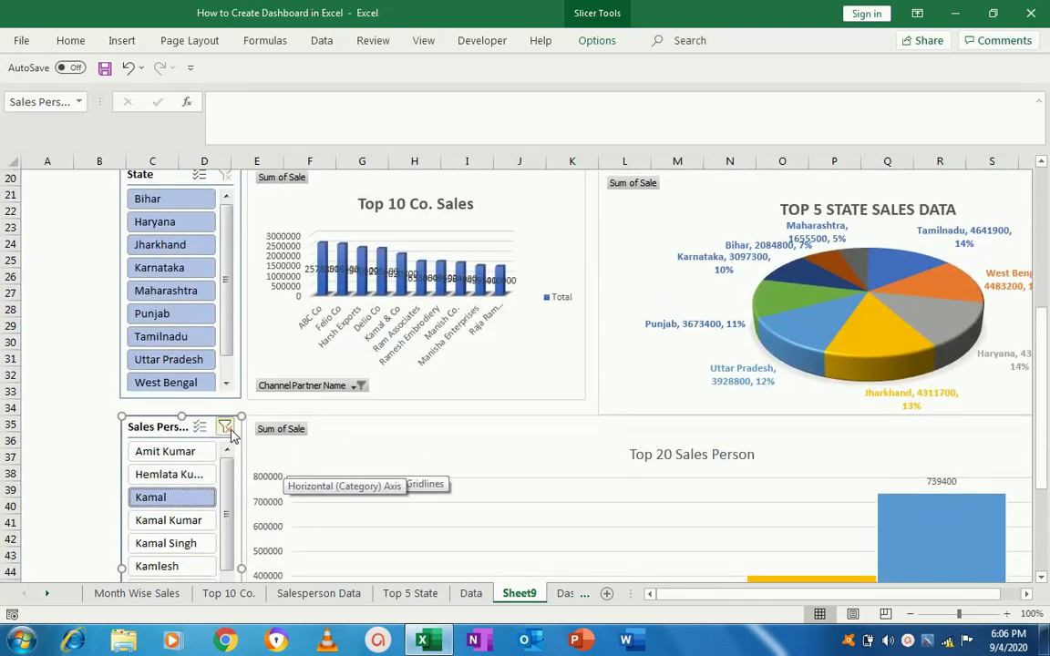
left_click(227, 427)
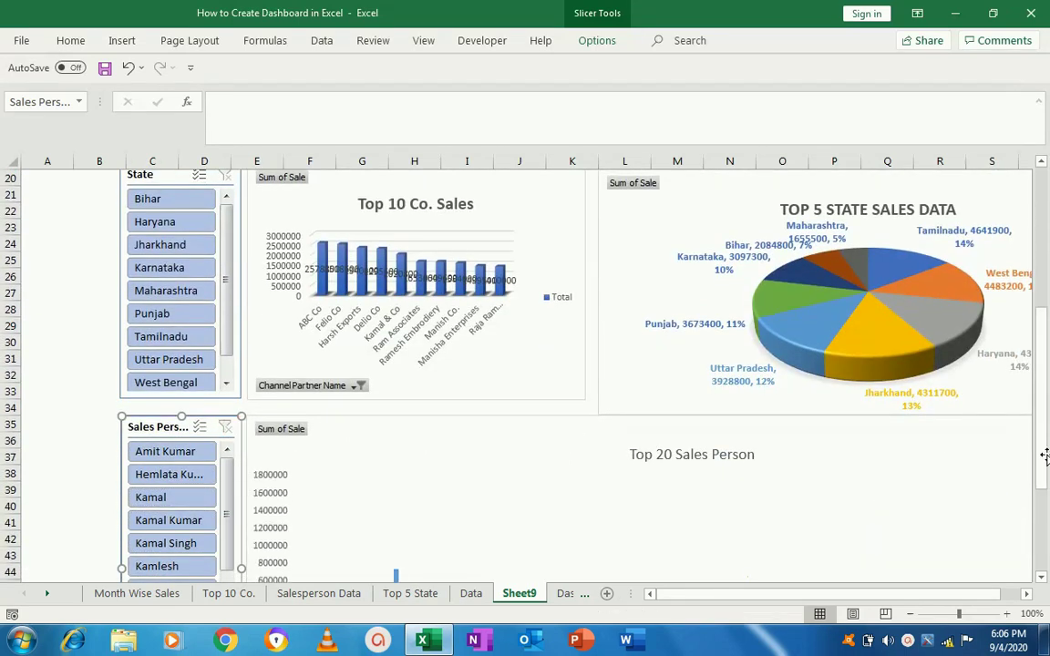
left_click_drag(1045, 460, 1047, 346)
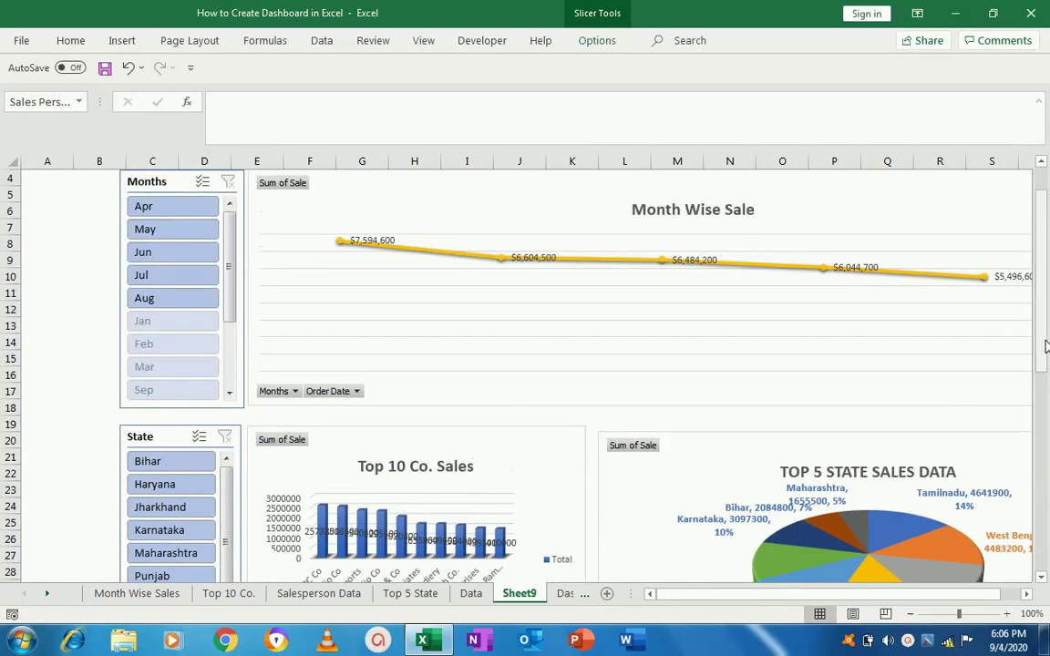
Step: Filter the dashboard to Aug, review the charts, then clear the Months filter
left_click(164, 296)
left_click(164, 296)
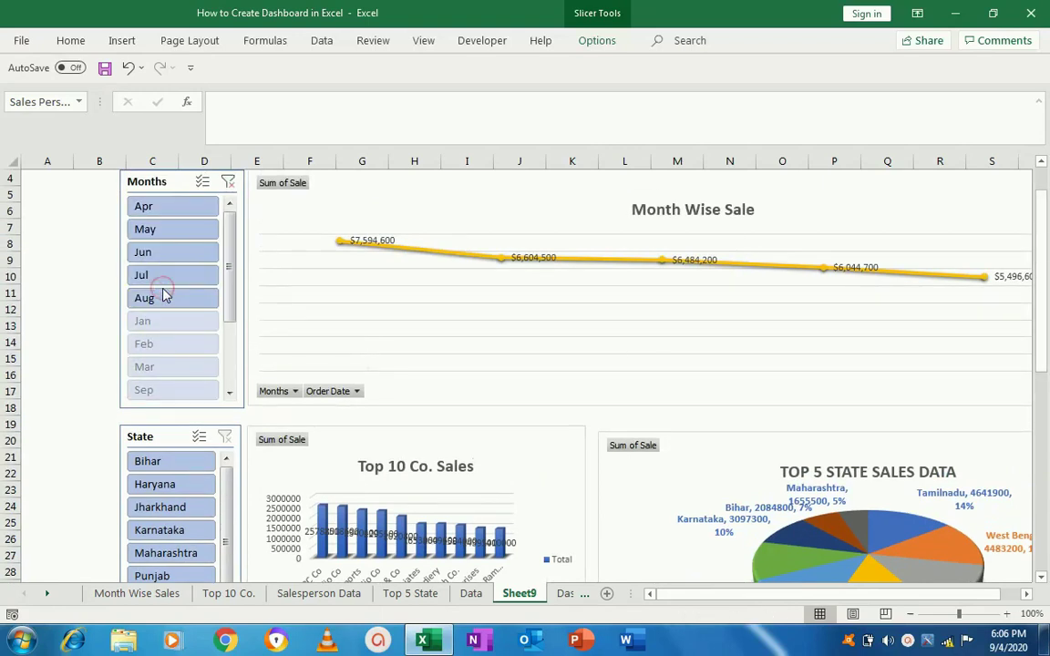
left_click(164, 296)
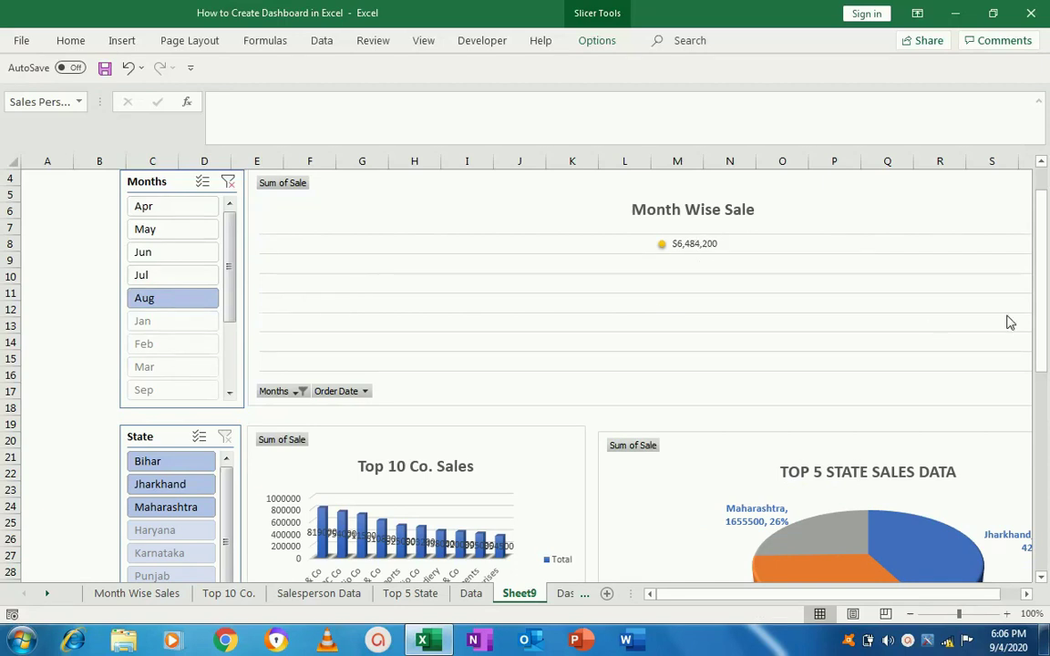
left_click_drag(1045, 312, 1037, 434)
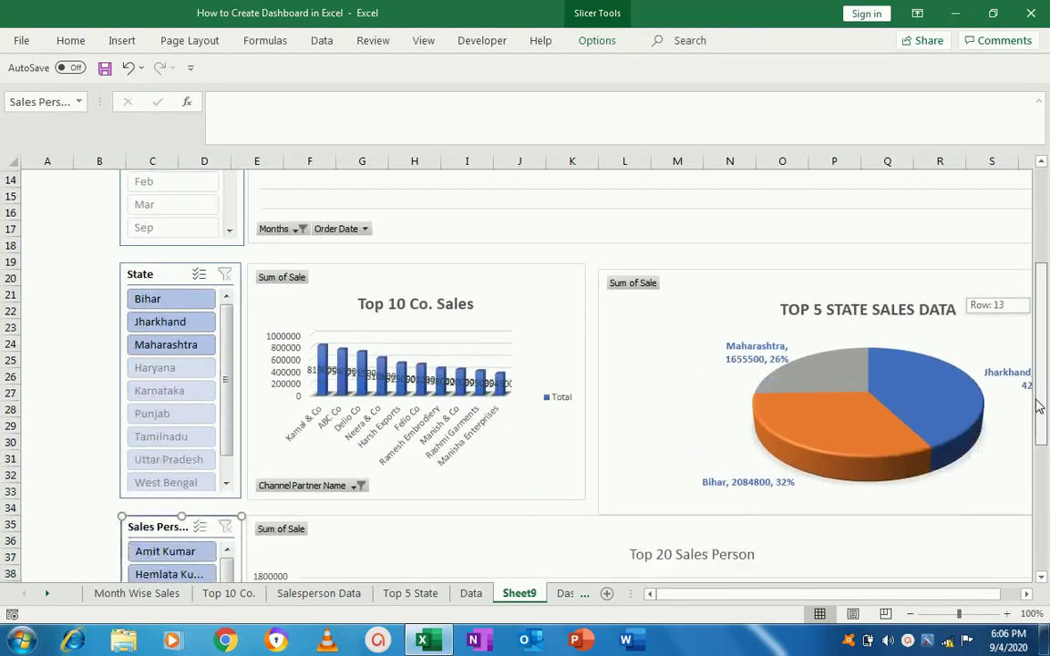
left_click_drag(1037, 434, 1039, 440)
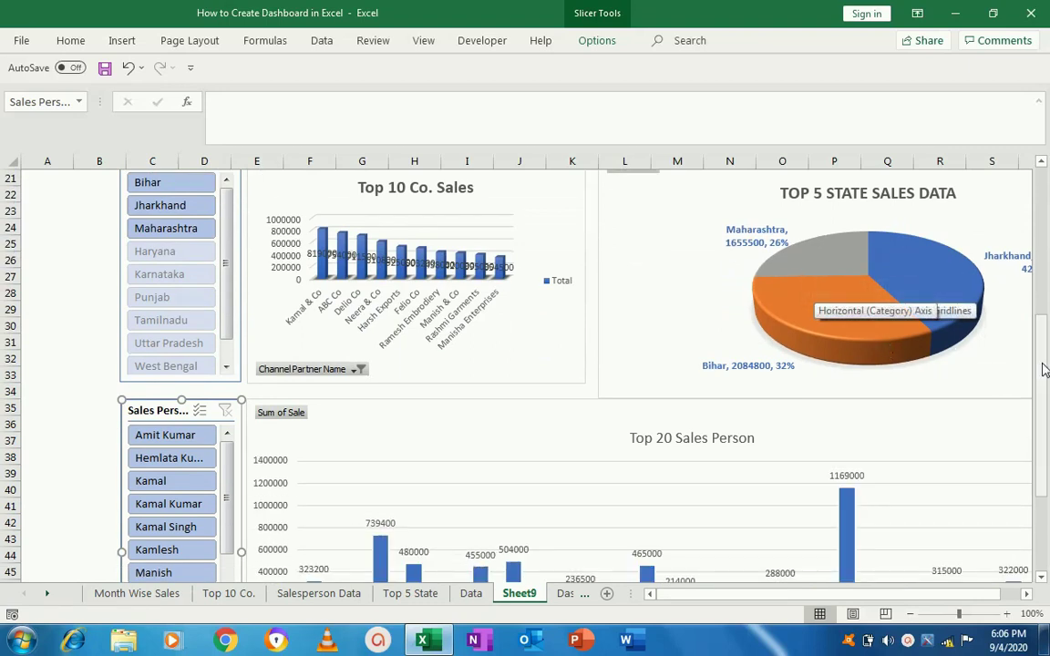
mouse_move(1042, 368)
left_mouse_down()
mouse_move(1044, 465)
mouse_move(1046, 234)
left_mouse_up()
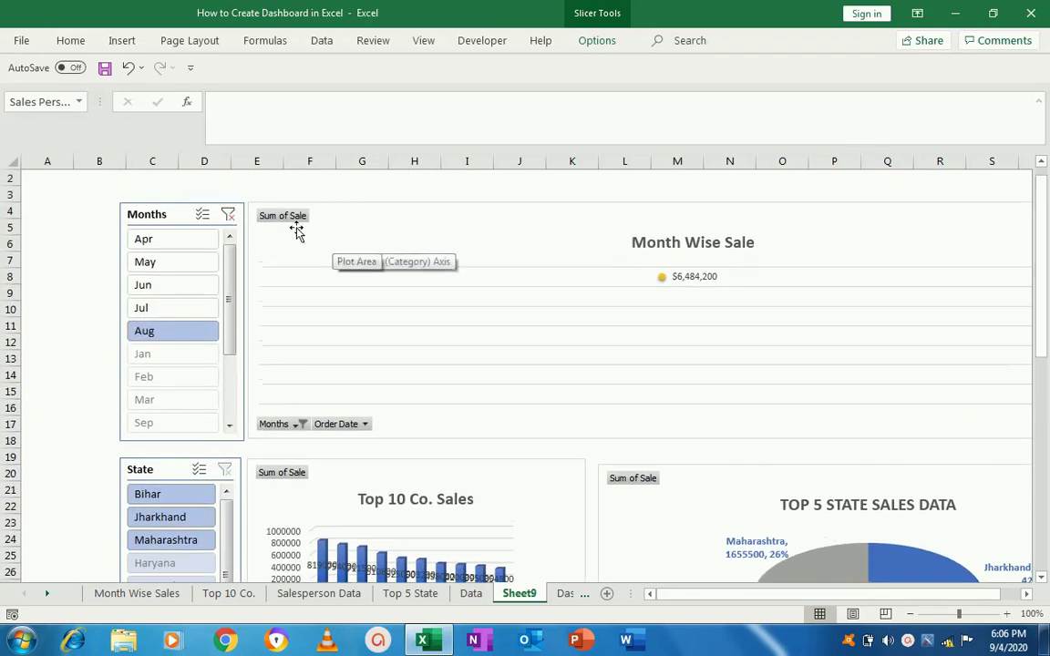
left_click(229, 217)
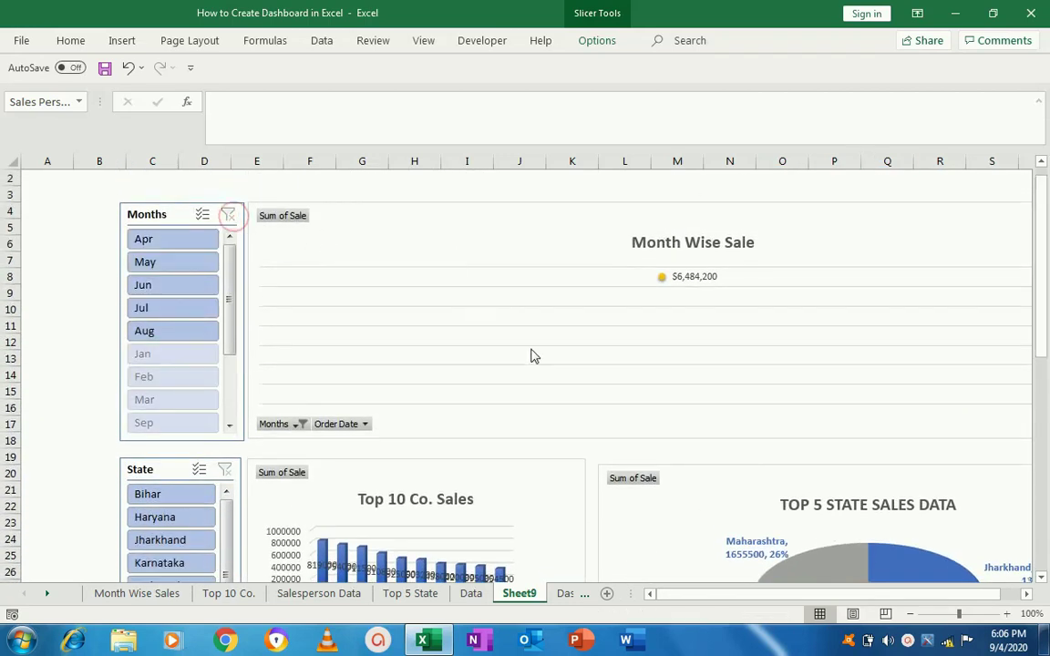
Step: Switch to the Data sheet
left_click_drag(1043, 321, 1043, 301)
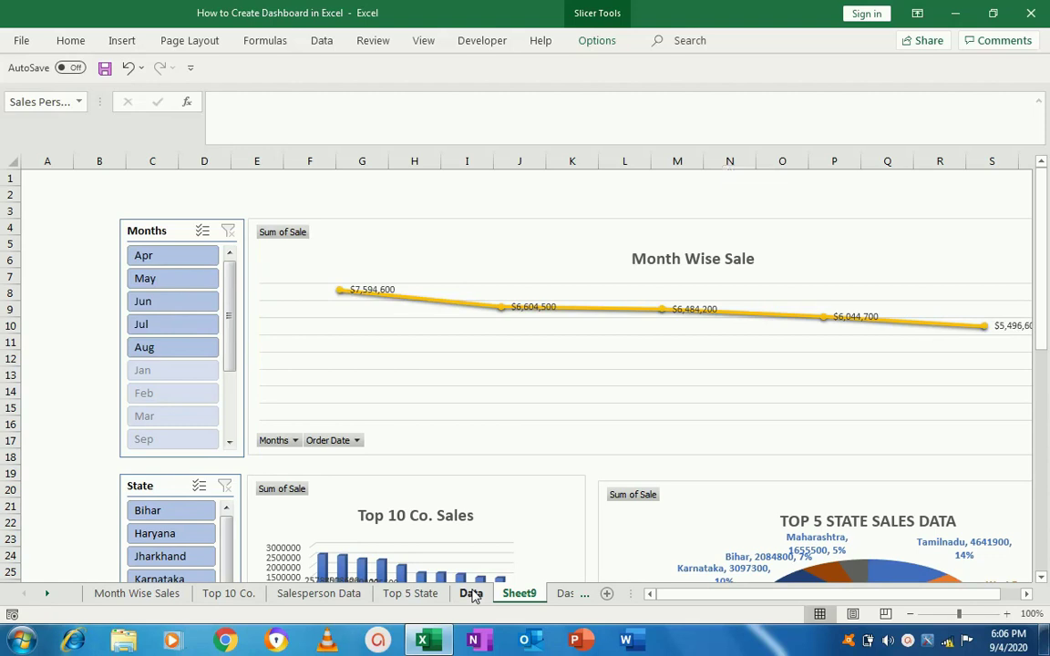
left_click_drag(1040, 300, 1039, 488)
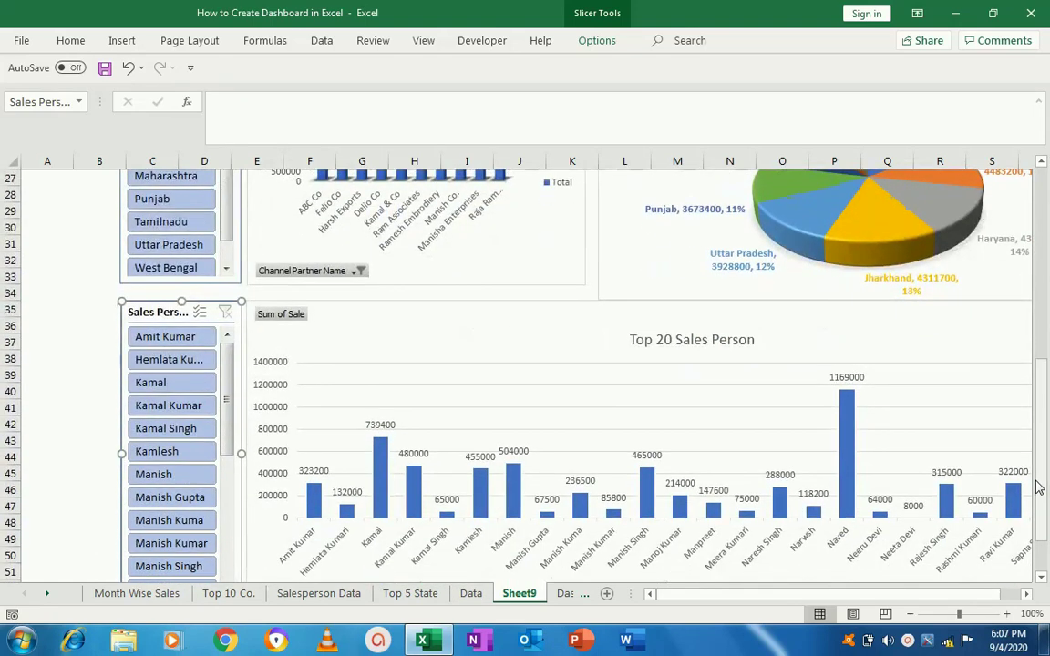
left_click_drag(1044, 486, 1044, 521)
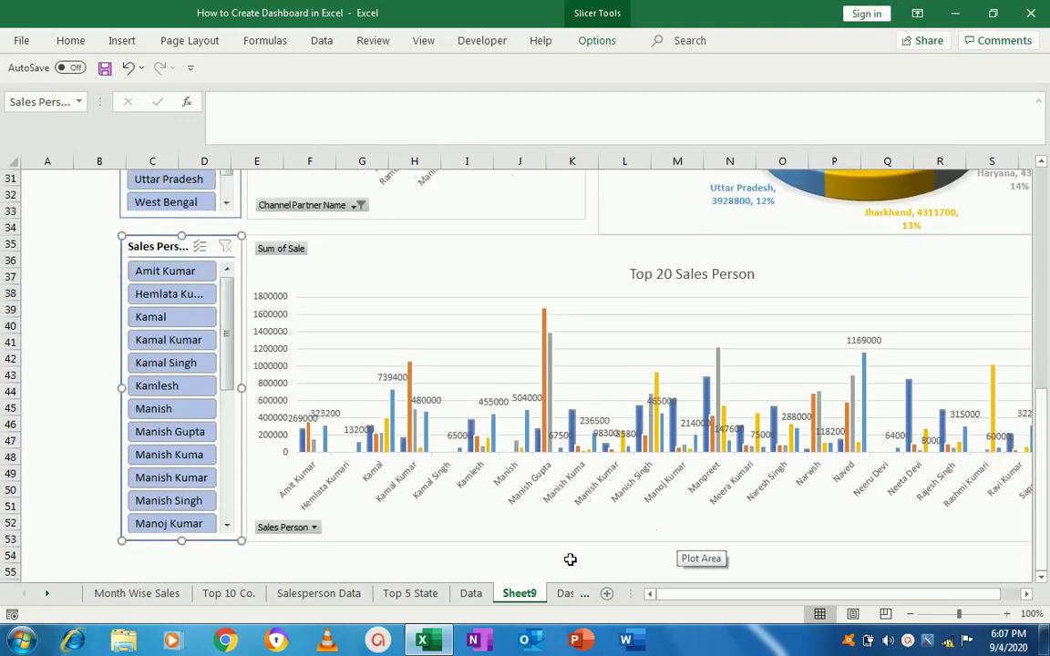
left_click(470, 593)
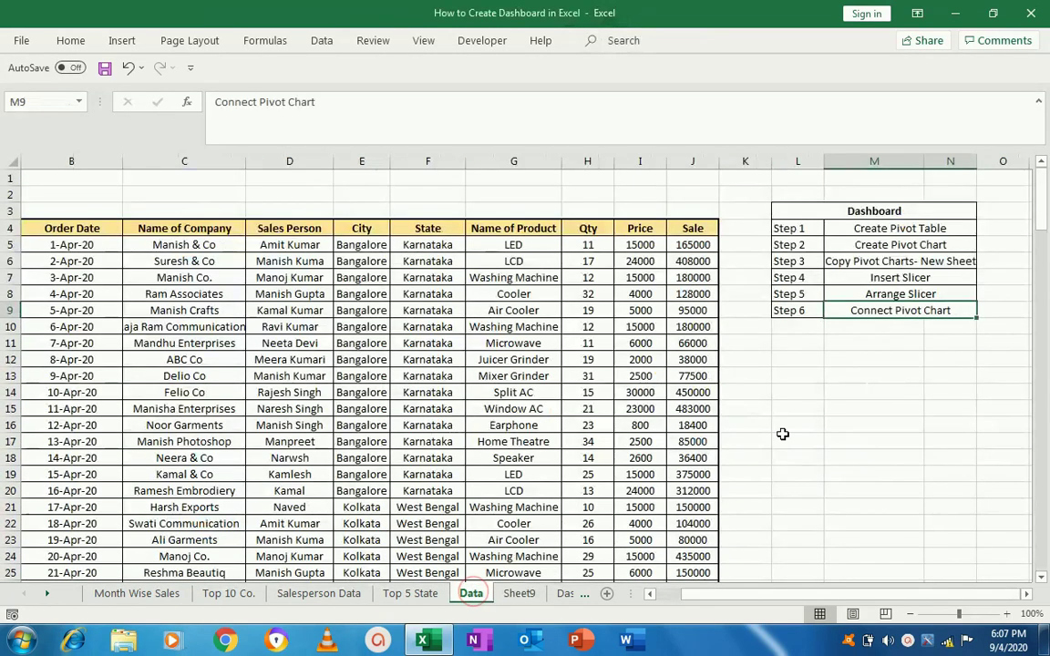
left_click(794, 244)
key("Up")
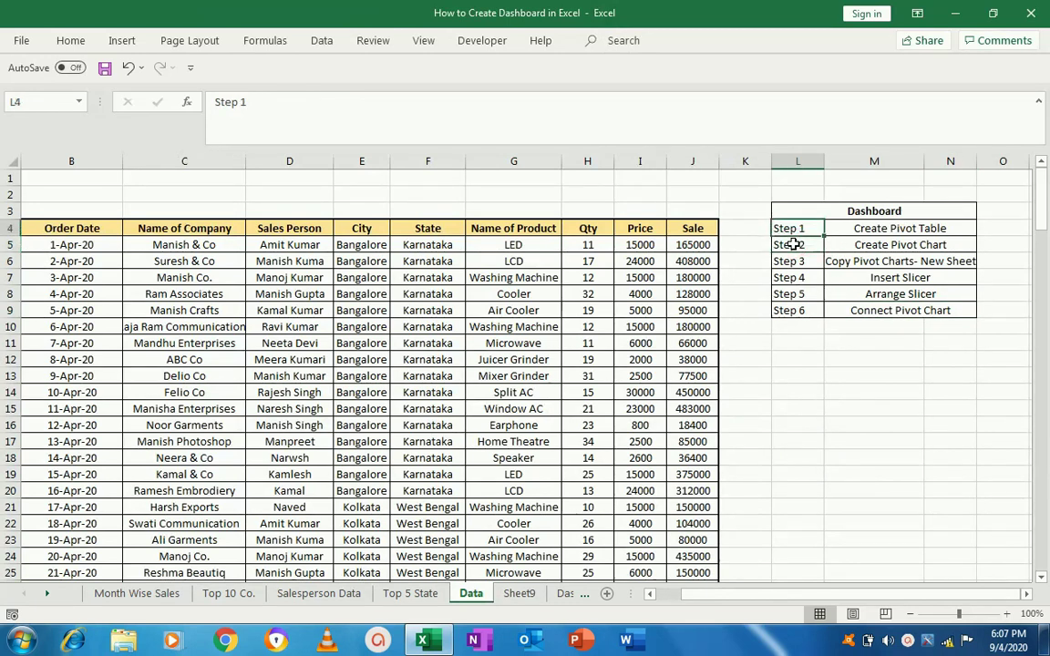
key("Right")
key("Left")
key("Right")
key("ctrl+shift+Down")
key("Down")
key("Left")
key("Up")
key("Right")
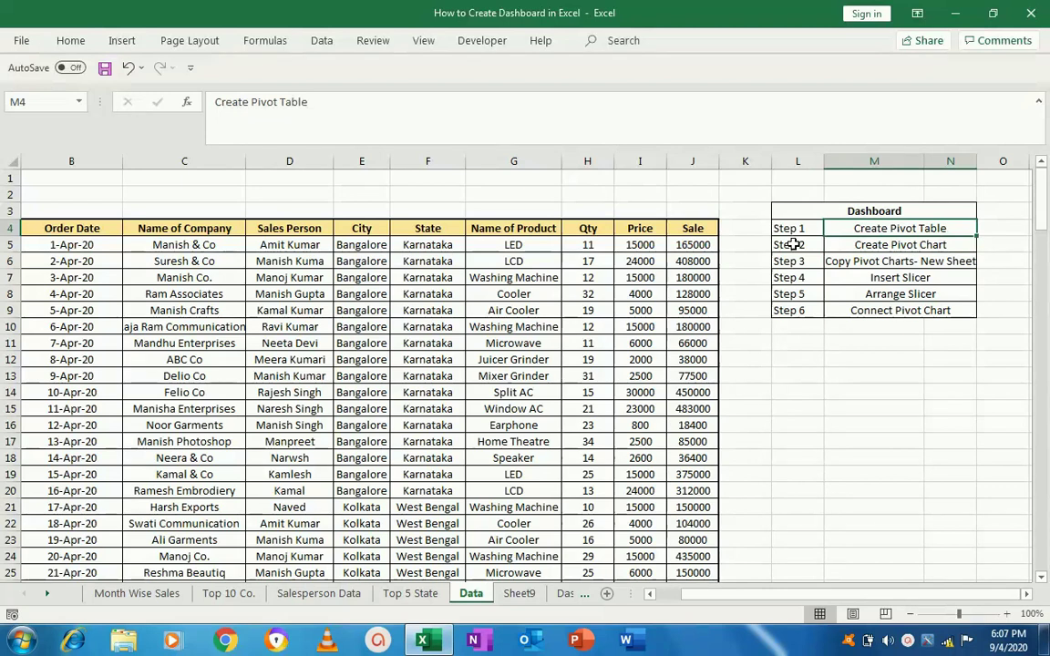
key("Left")
key("Right")
key("Down")
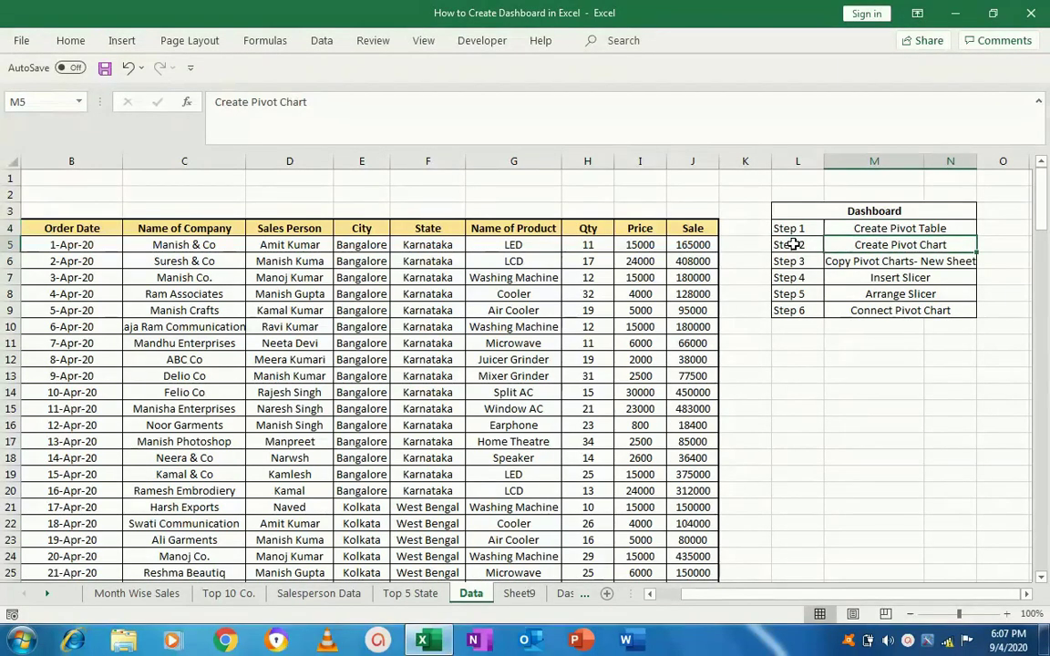
key("Down")
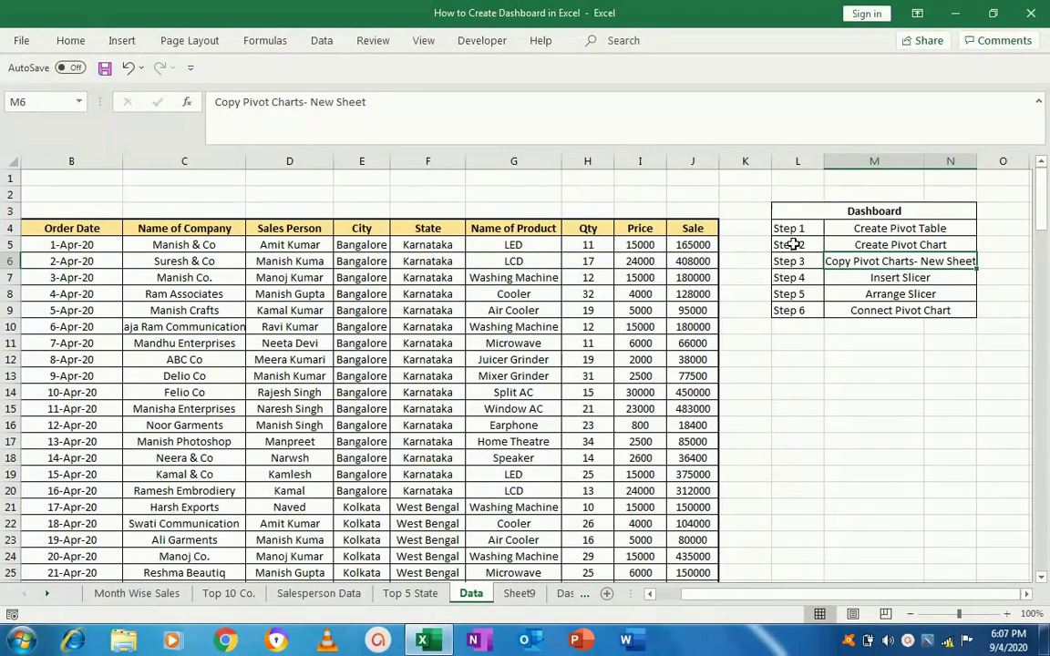
key("Down")
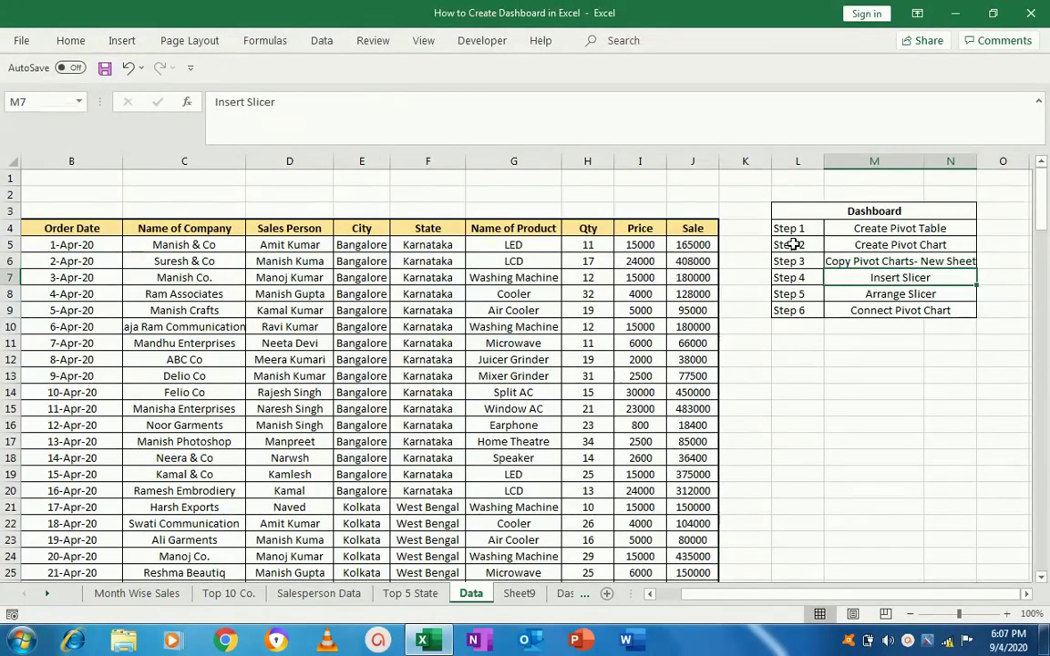
key("Down")
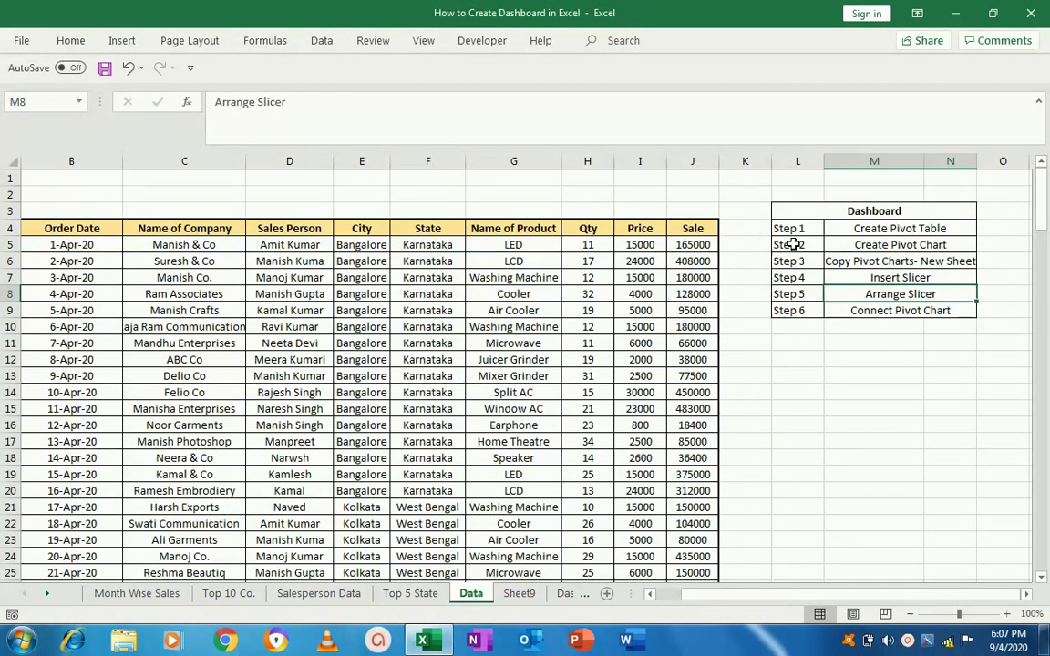
key("Down")
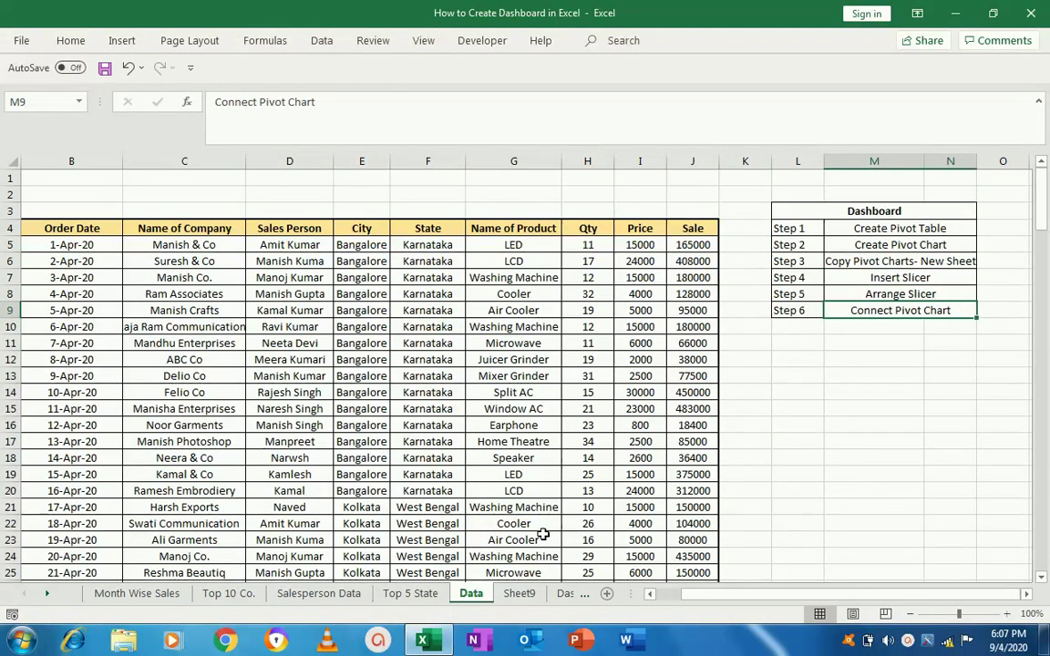
Step: Return to Sheet9 and confirm the Sales Person slicer links only to PivotTable7
left_click(518, 594)
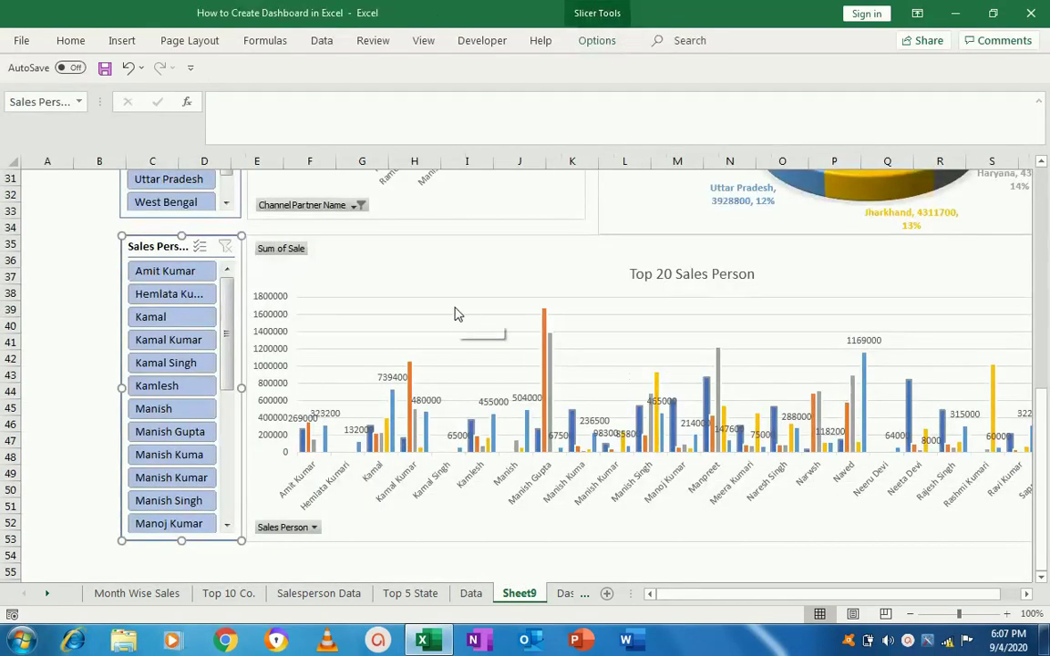
right_click(183, 316)
left_click(241, 415)
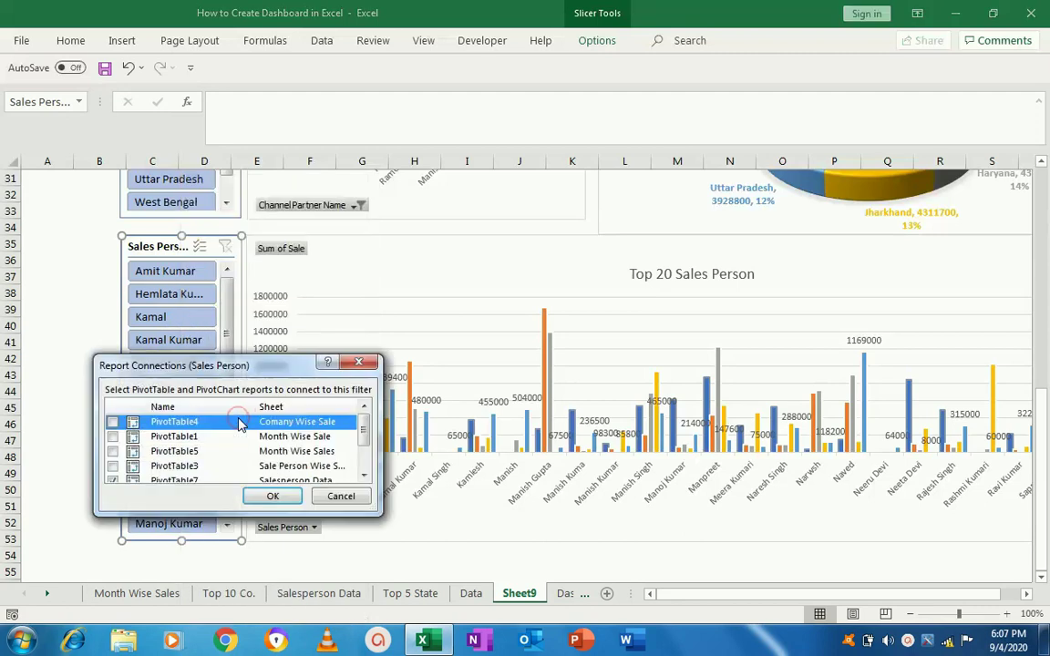
mouse_move(363, 430)
left_mouse_down()
mouse_move(366, 452)
mouse_move(365, 430)
left_mouse_up()
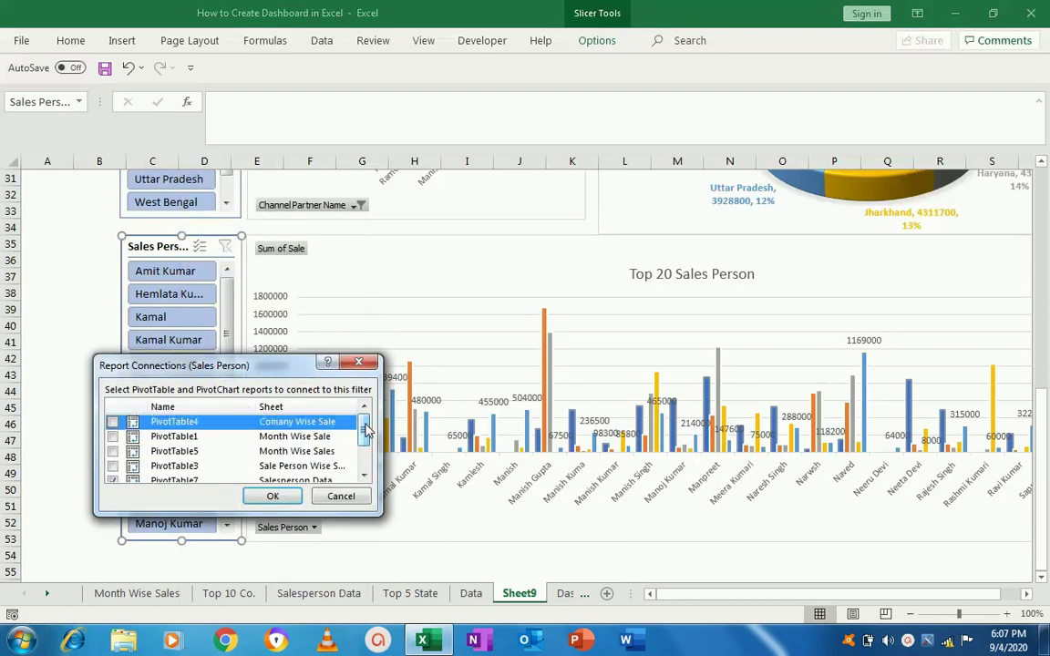
key("Escape")
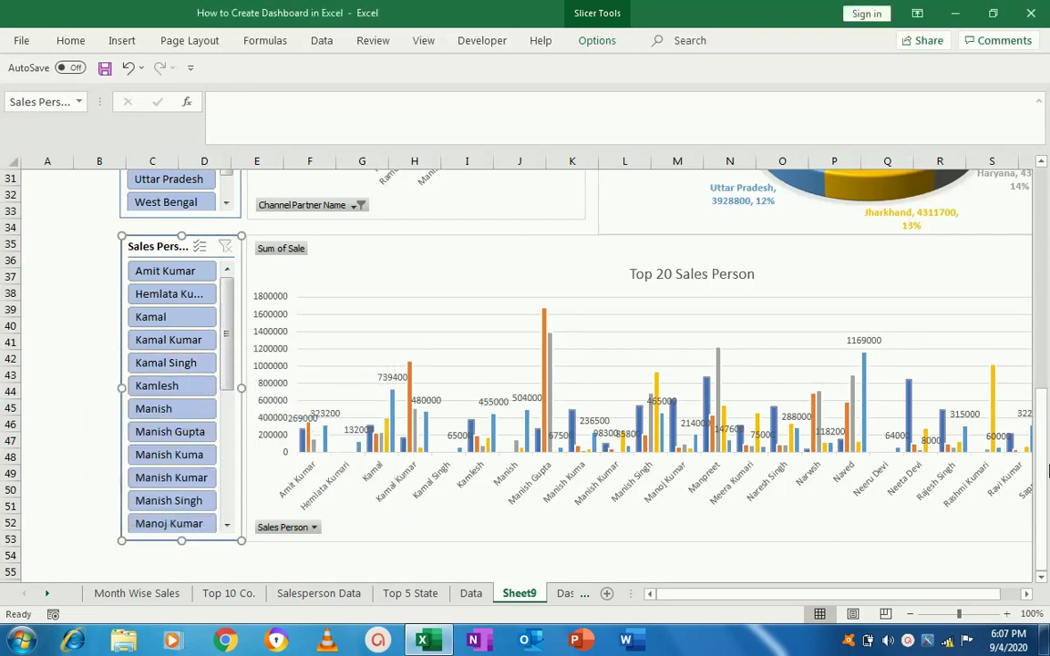
left_click_drag(1040, 488, 1040, 181)
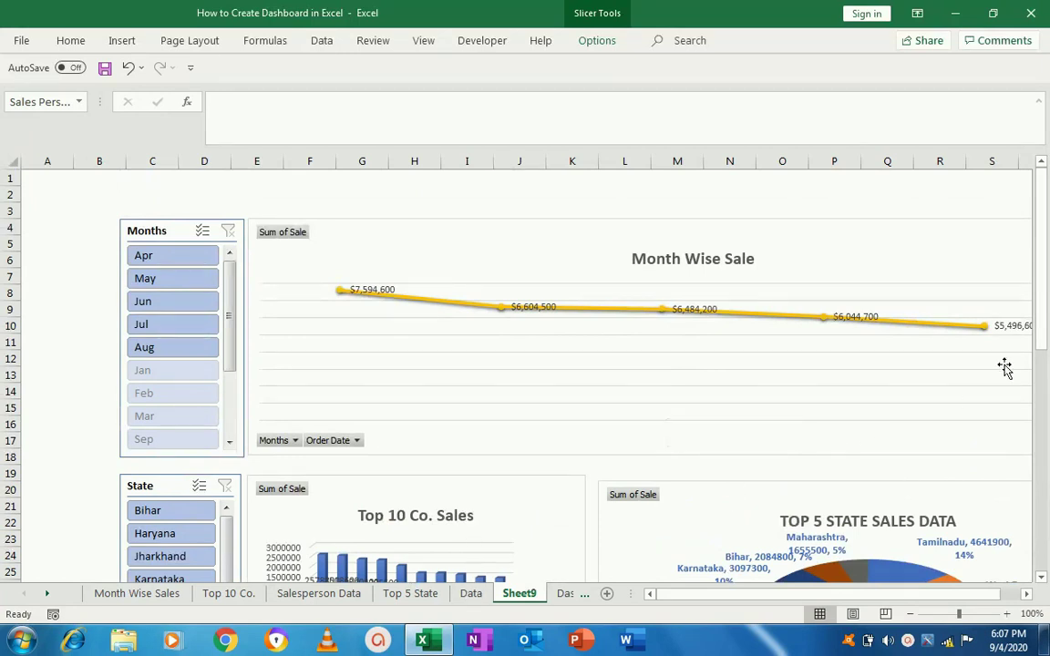
left_click_drag(1041, 334, 1047, 261)
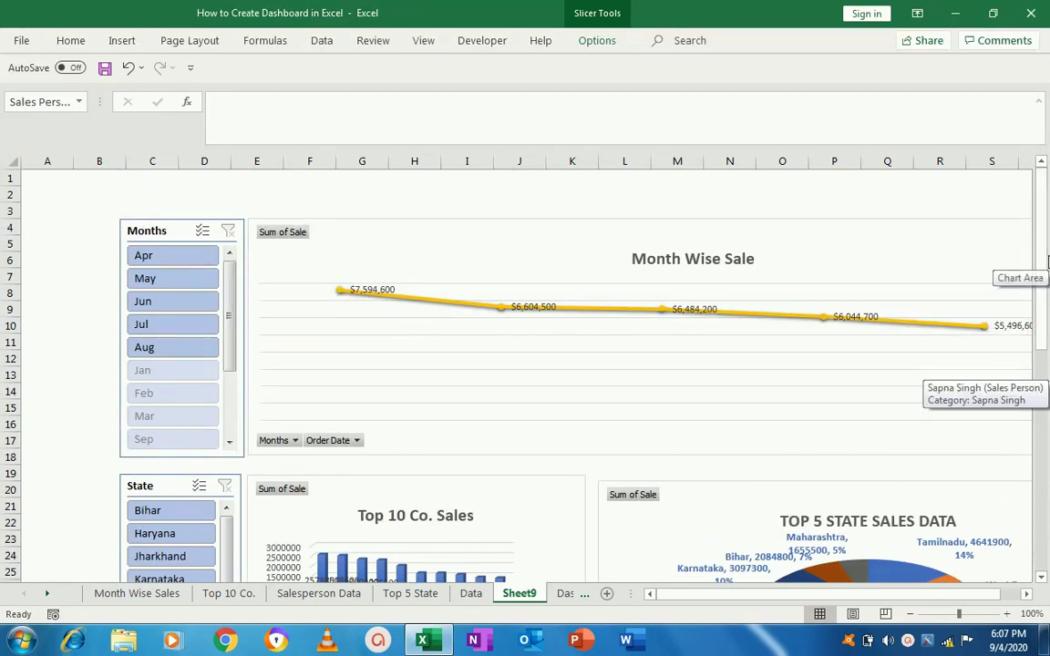